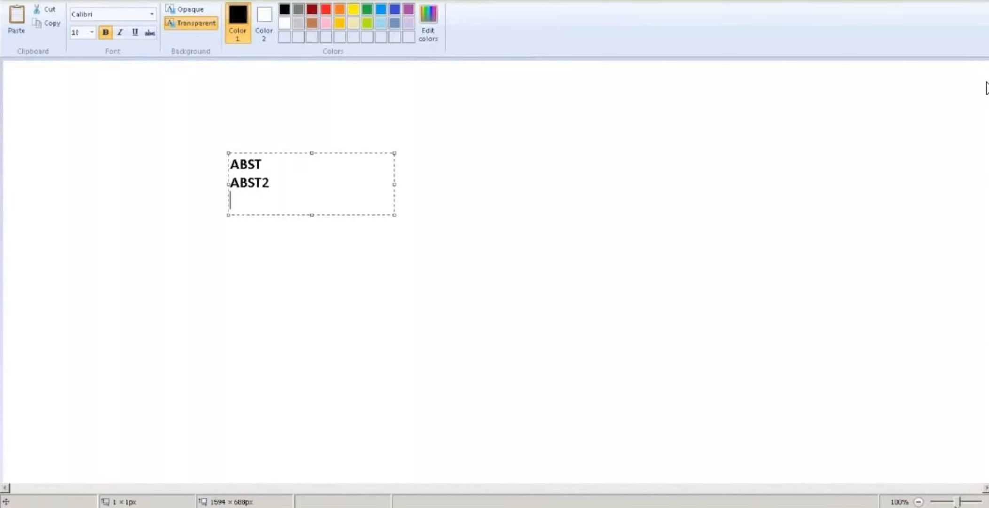
Add ABSTL, ABUB, ABFI, ABF1L and OASV as separate lines in the bold code list.
type("STL")
key("Return")
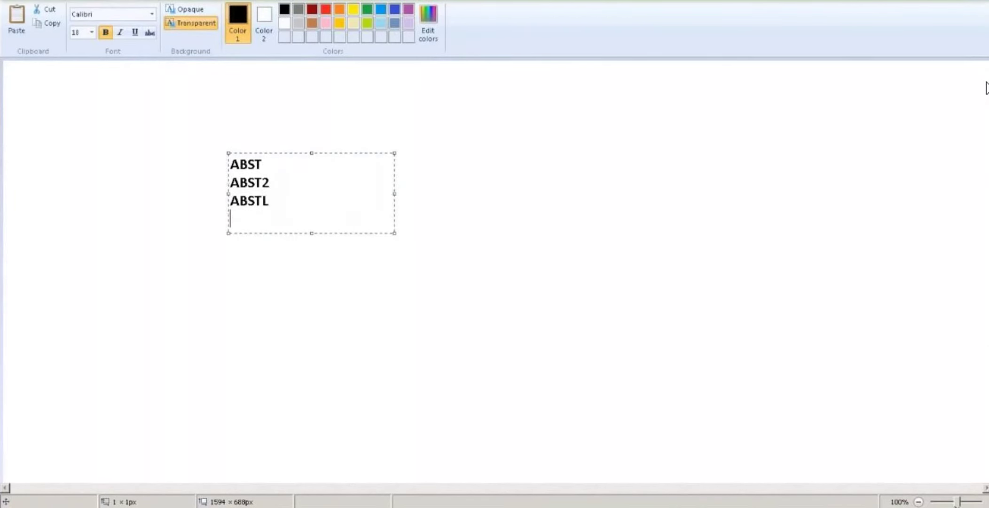
type("ABUB")
key("Return")
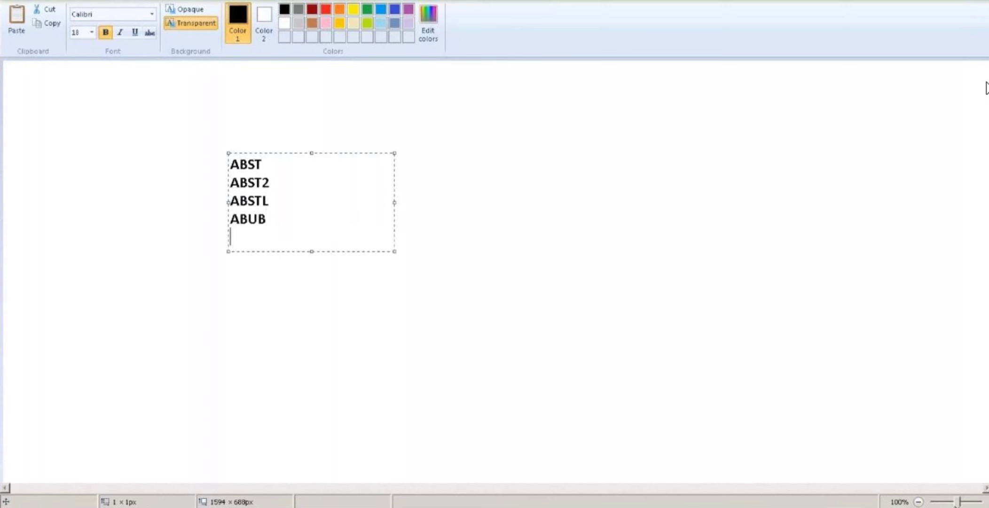
type("ABFI")
key("Return")
type("AB")
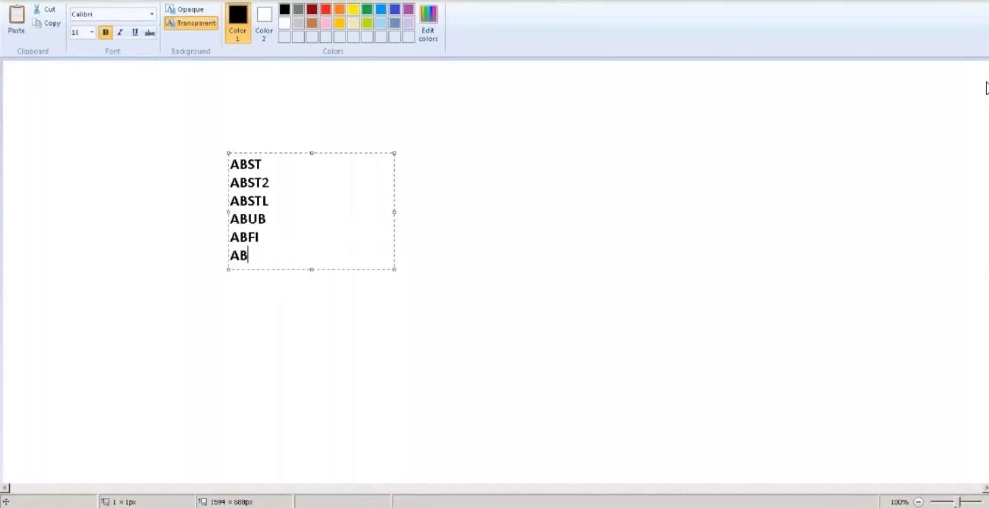
type("F1N")
key("BackSpace")
type("L")
key("Return")
type("OAS")
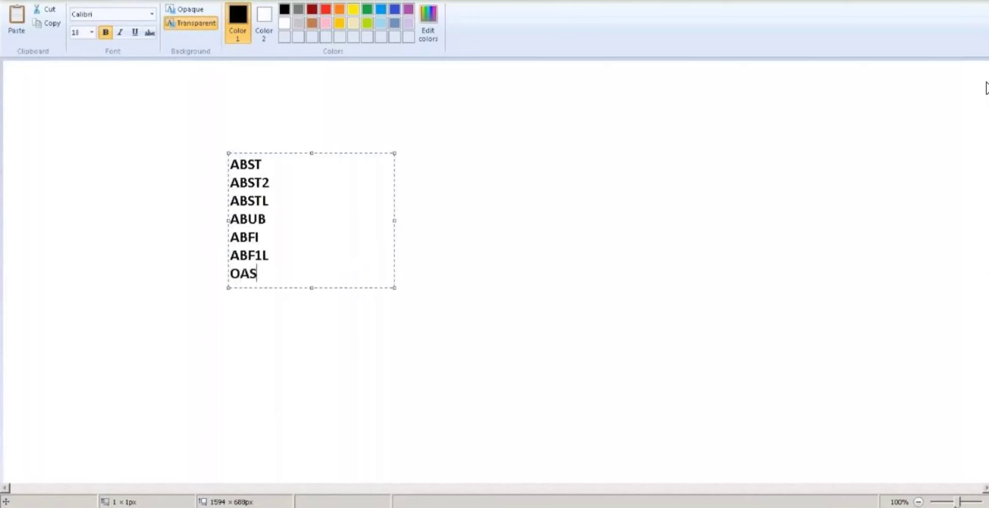
type("V")
Frame the whole code list with a black rectangle.
left_click(208, 206)
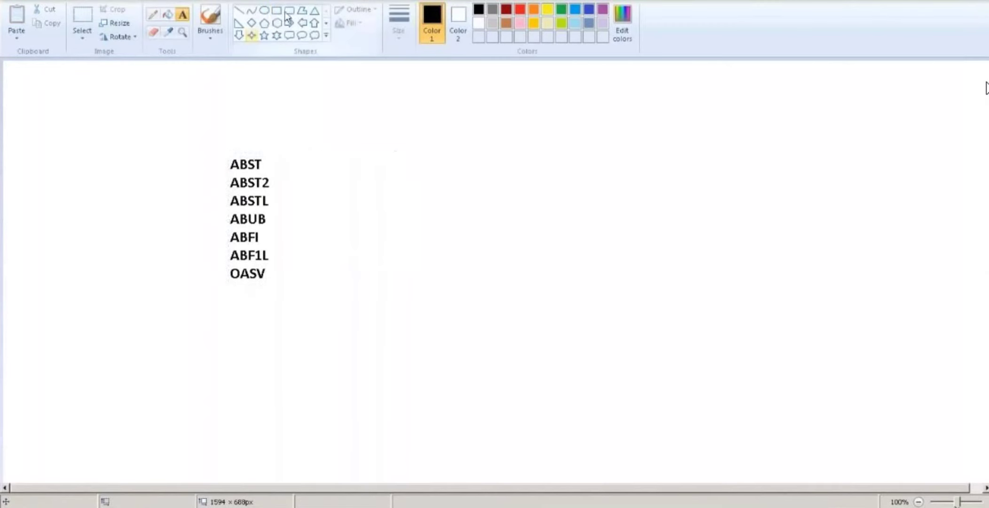
left_click(276, 10)
left_click_drag(211, 150, 253, 219)
left_click_drag(271, 254, 288, 291)
left_click(360, 297)
Draw a thin pencil X to the right of the framed list.
left_click(156, 19)
left_click_drag(301, 200, 322, 236)
left_click_drag(322, 200, 303, 236)
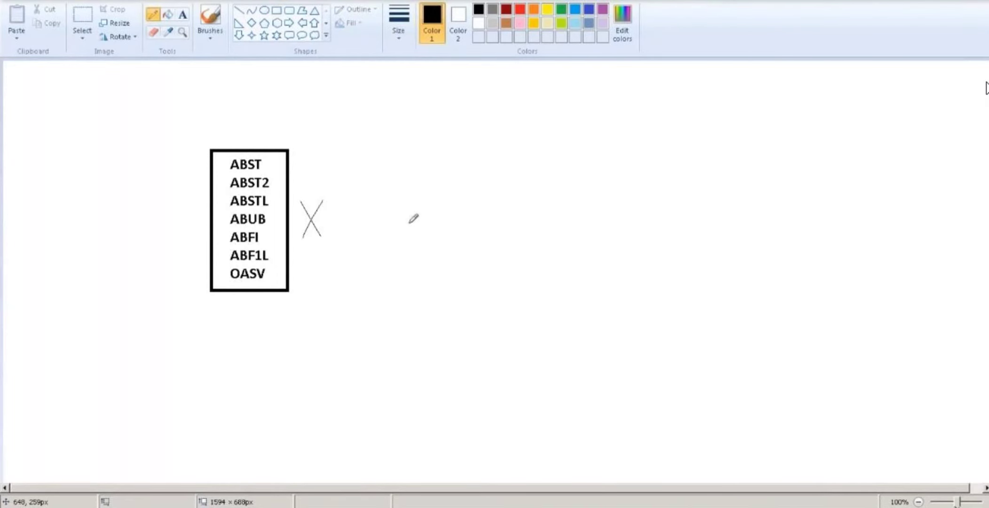
left_click(183, 15)
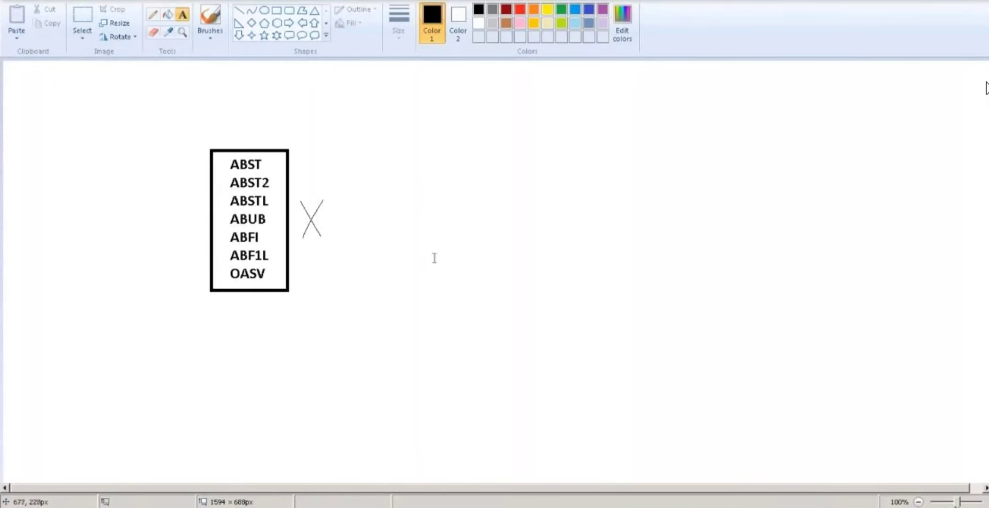
Type FIN_AA_CI_1, FIN_AA_PARALLEL_VAL and FIN_AA_SEGMENT_REPORTING on spaced lines right of the X, widening the box.
left_click(537, 210)
type("FIN")
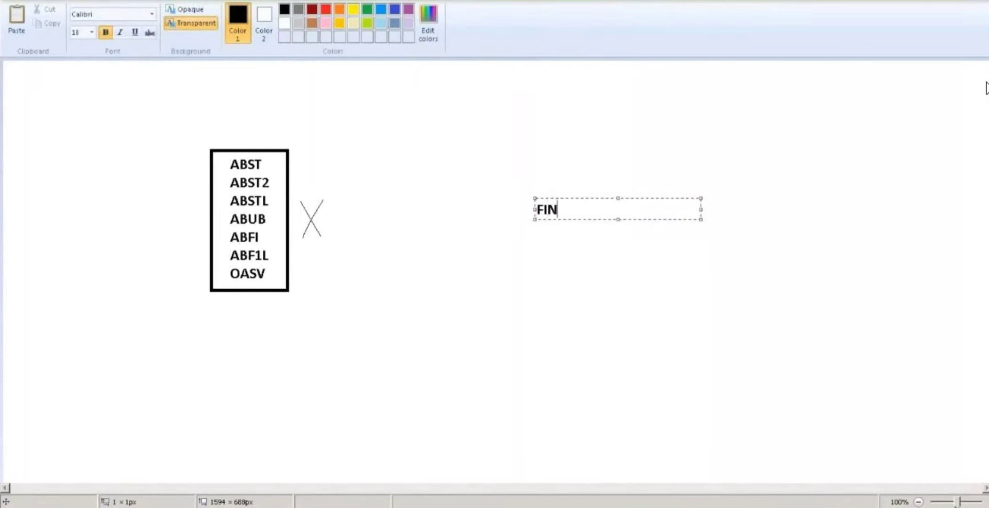
type("_AA_CI_1")
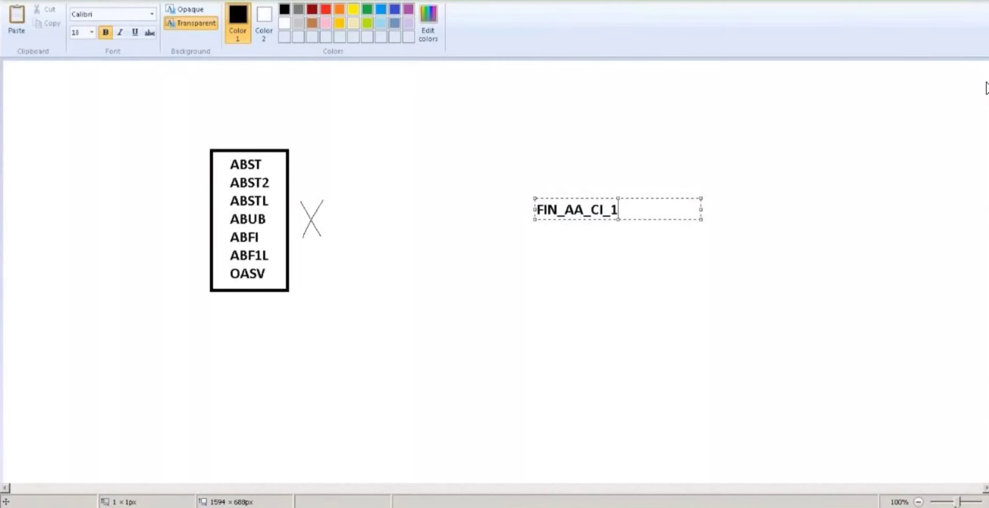
key("Return")
key("Return")
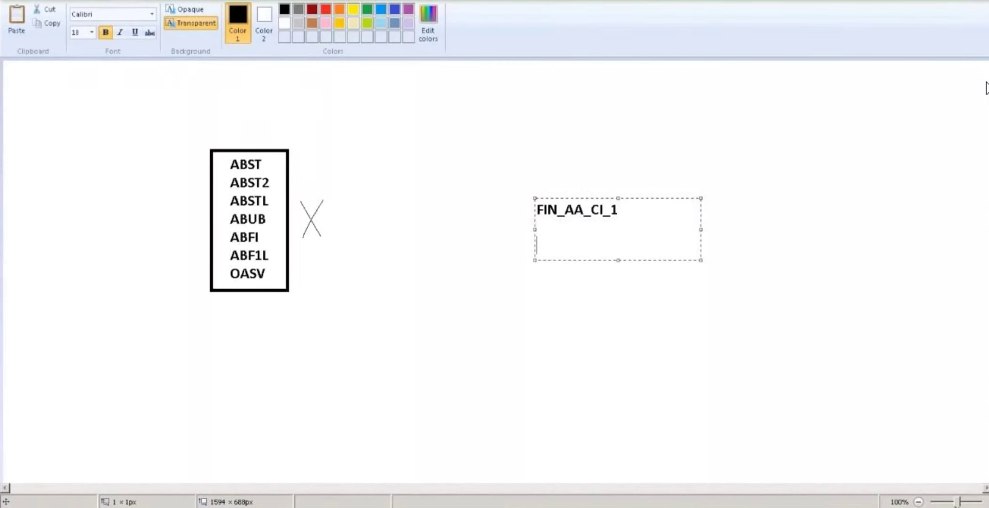
type("FIN_AA_")
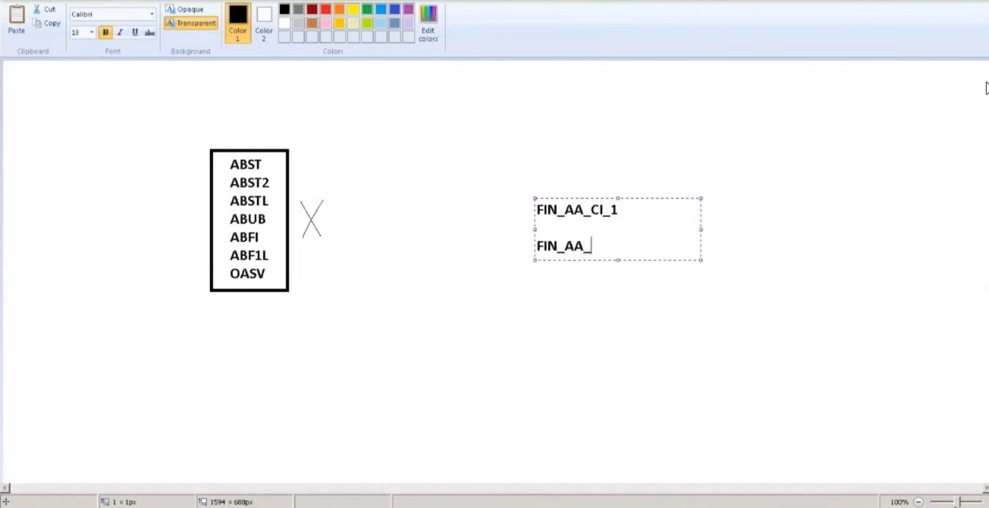
type("PARALLEL_VAL")
key("Return")
key("Return")
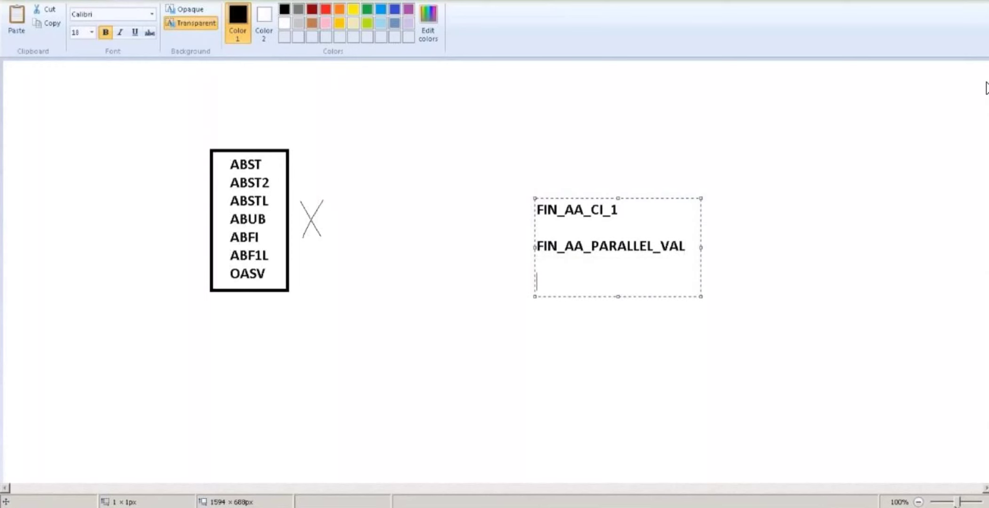
type("FIN_AA_")
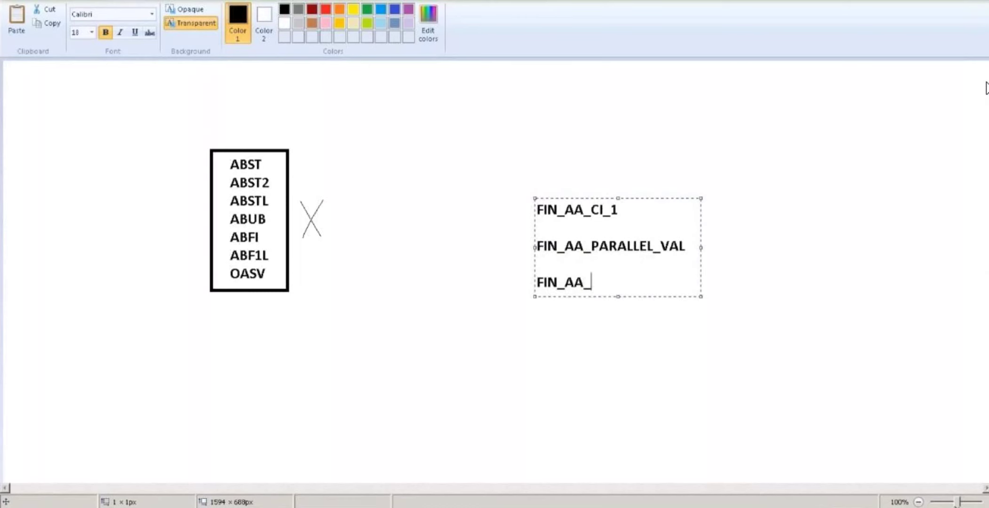
type("SEGMENT")
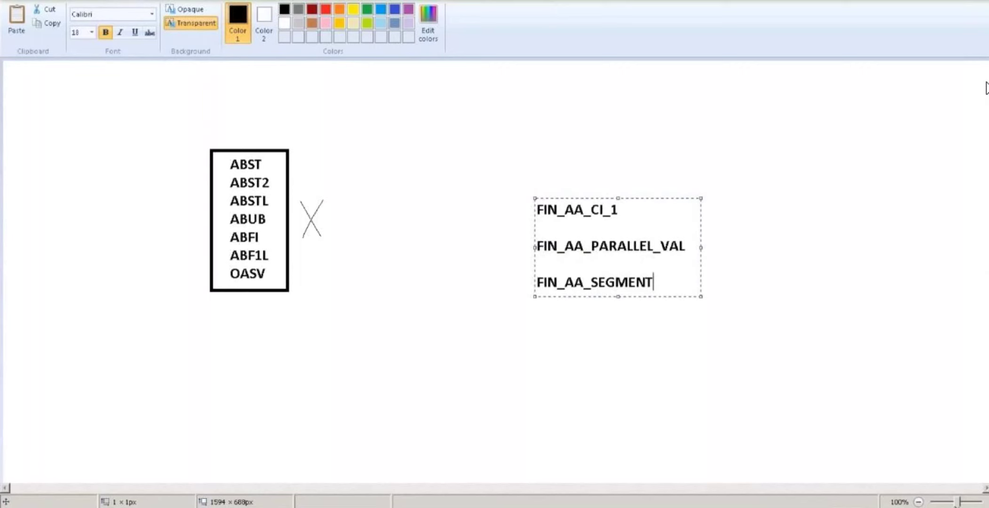
type("_REPORTING")
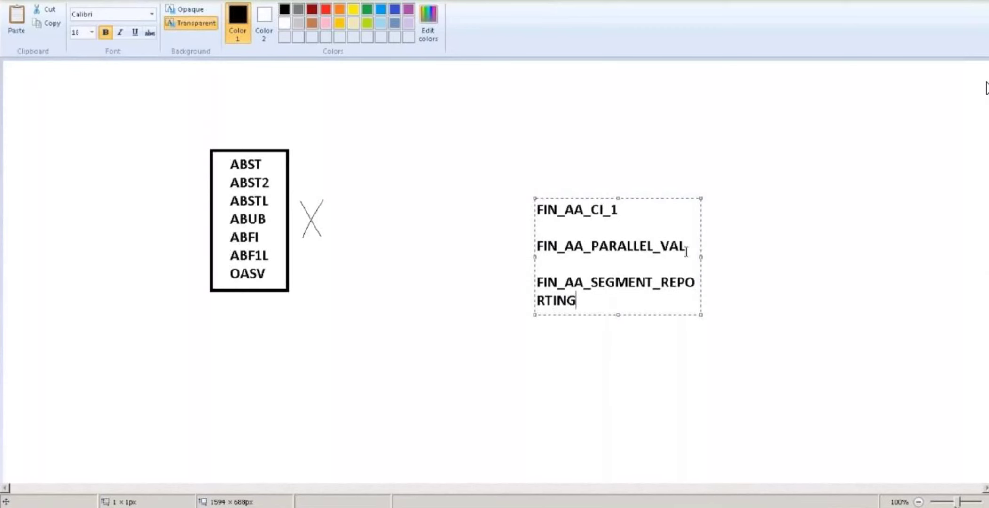
left_click_drag(702, 257, 790, 265)
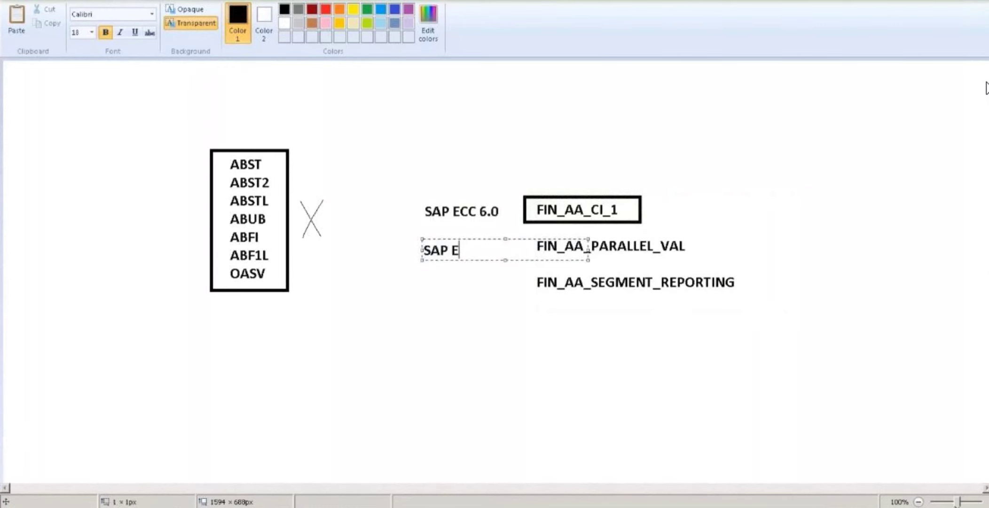
type("RP")
Label FIN_AA_CI_1 with 'SAP ERP 6.0' on its left and box FIN_AA_CI_1 in black.
left_click(517, 315)
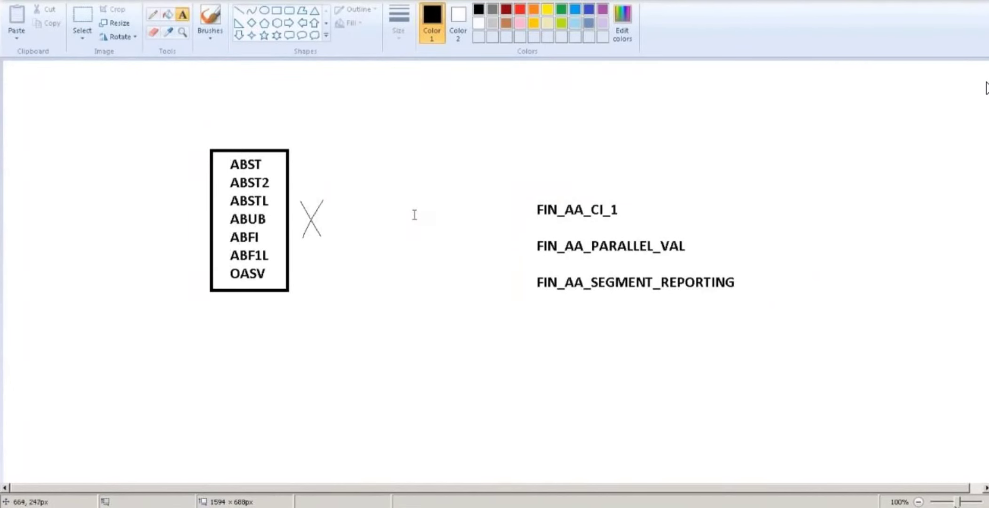
left_click(413, 214)
type("SAP ERP ")
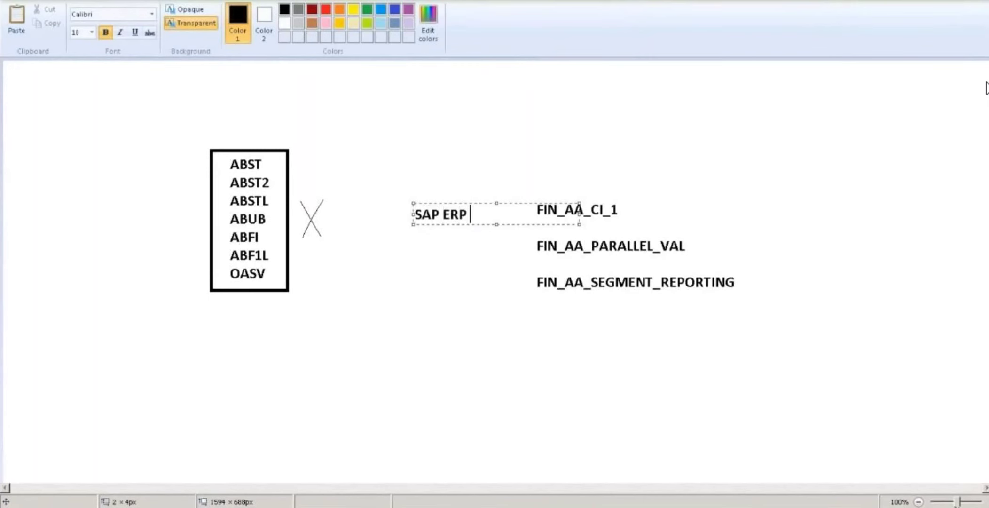
type("6.0")
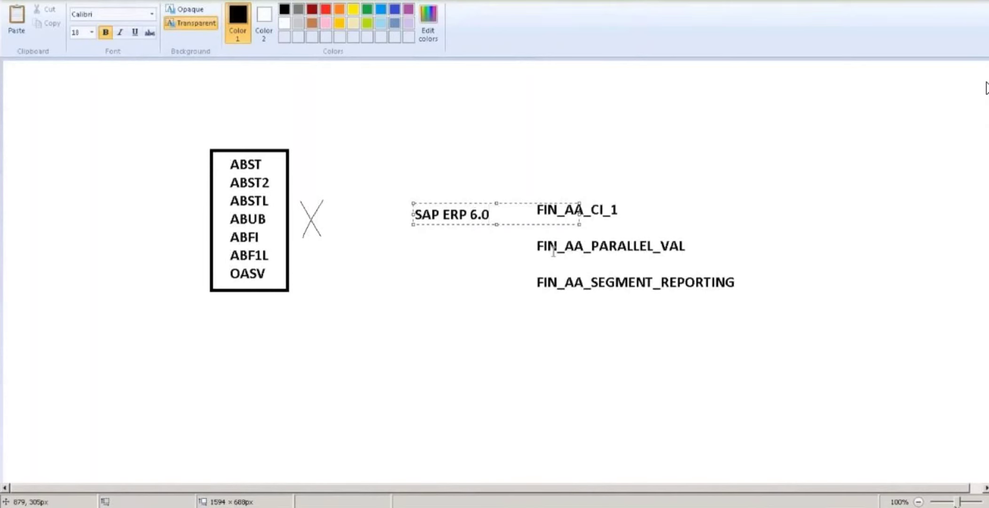
left_click(371, 88)
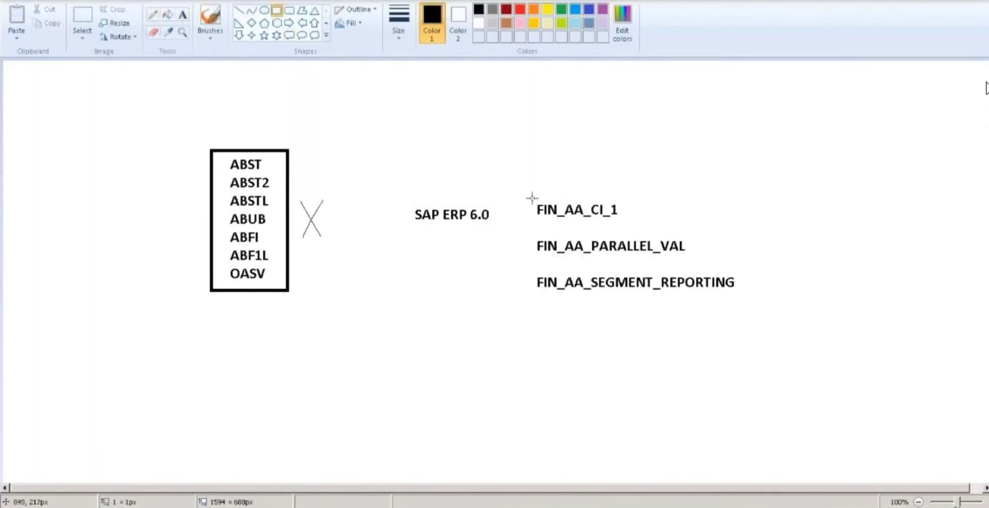
left_click_drag(532, 197, 632, 219)
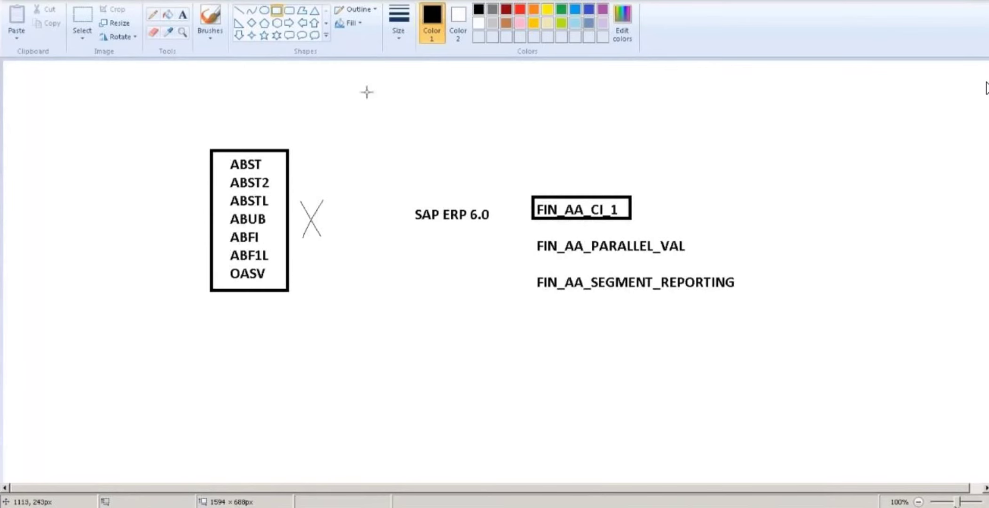
left_click(183, 16)
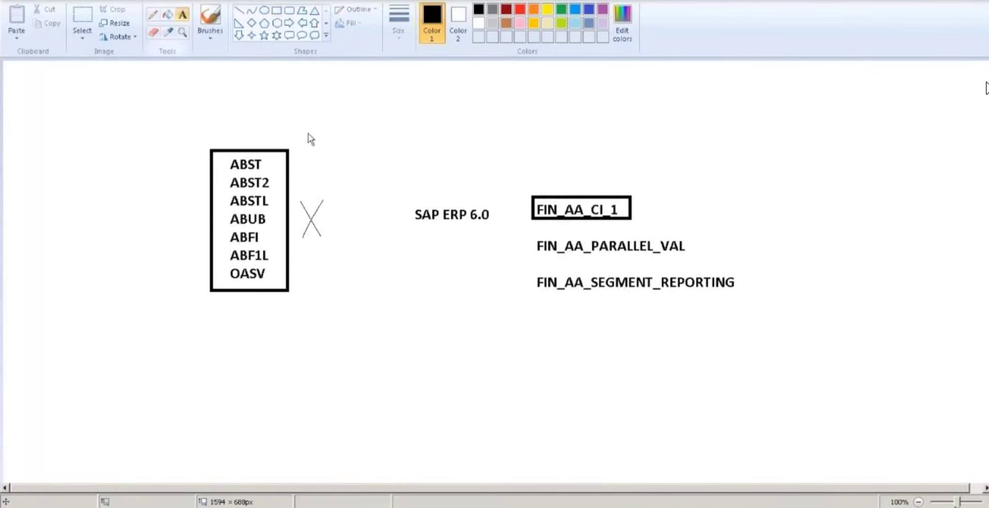
Add the label 'SAP ERP 6.0 SP02' beside FIN_AA_PARALLEL_VAL and box that code in black.
left_click(416, 254)
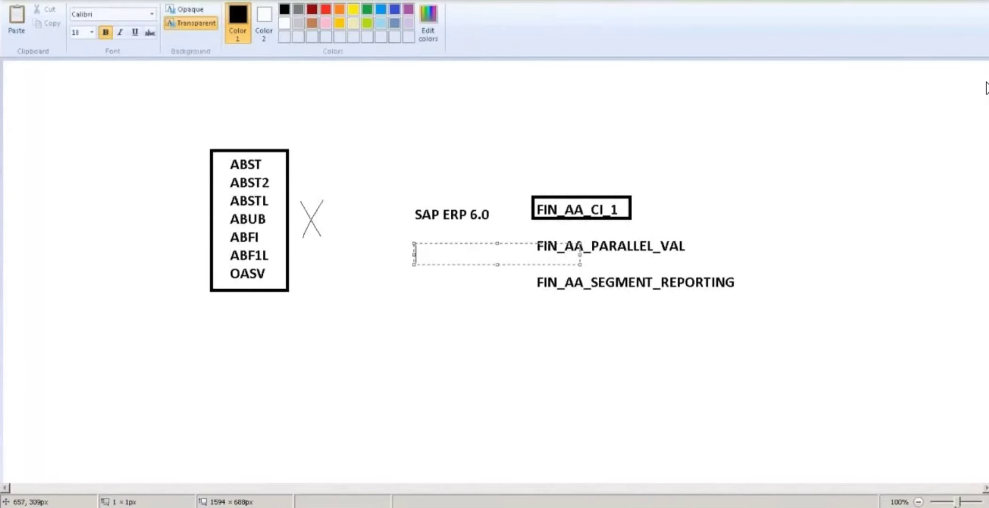
type("SAP ER")
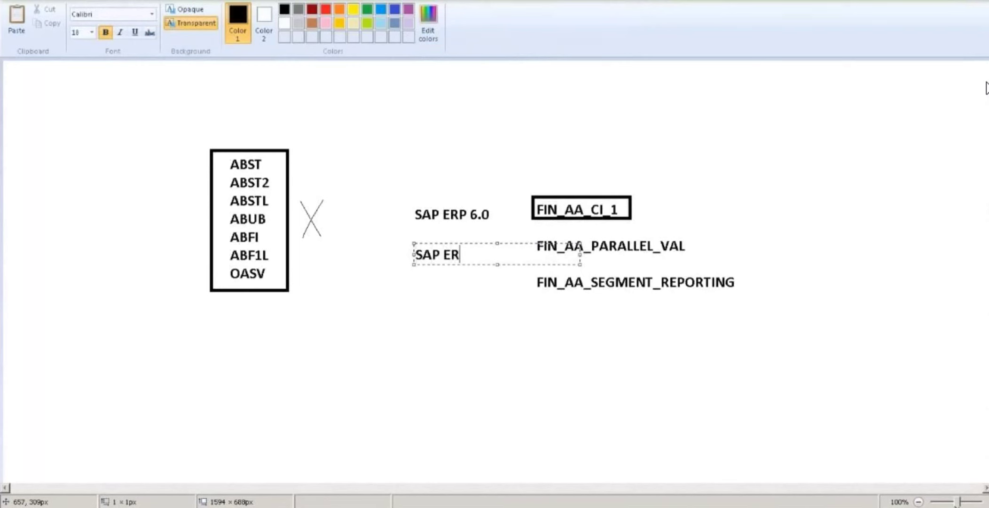
type("P 6.0 SP02")
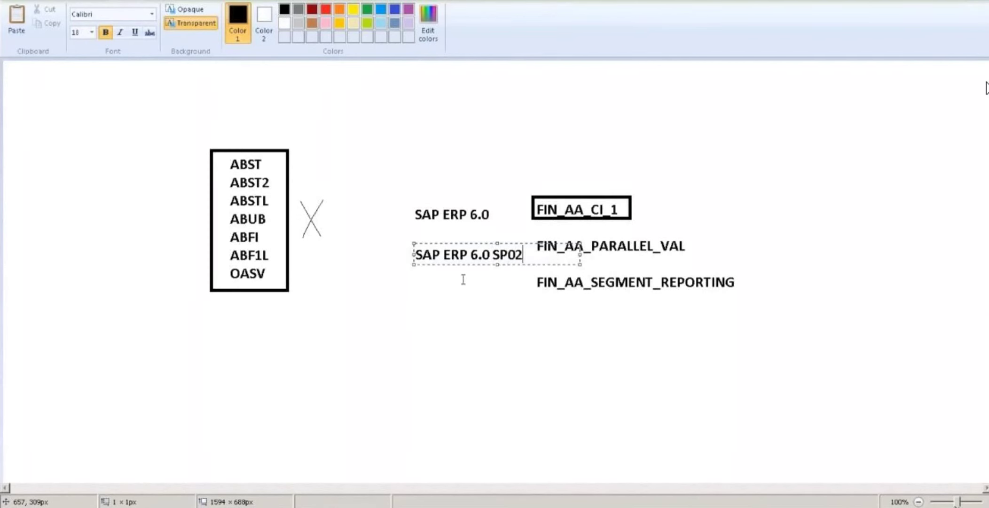
left_click(464, 280)
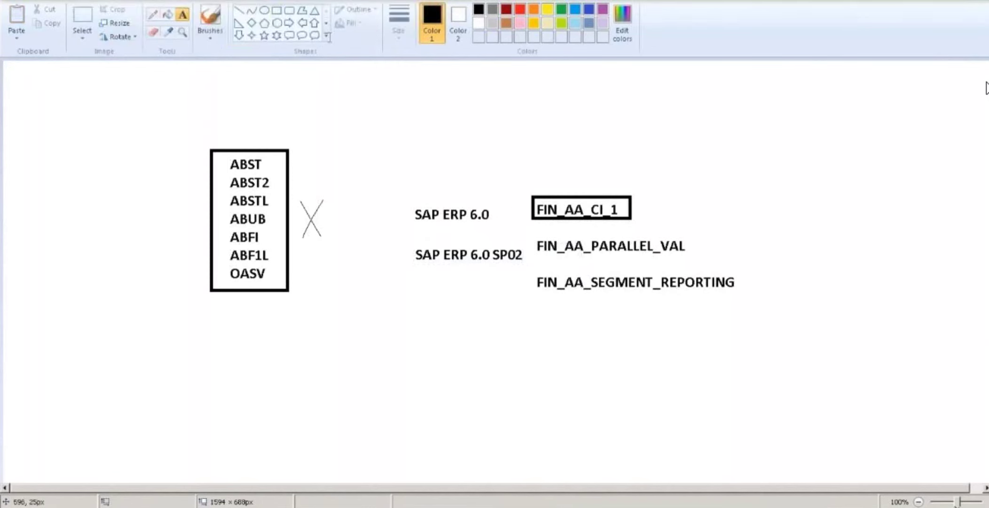
left_click(277, 10)
left_click_drag(535, 236, 698, 259)
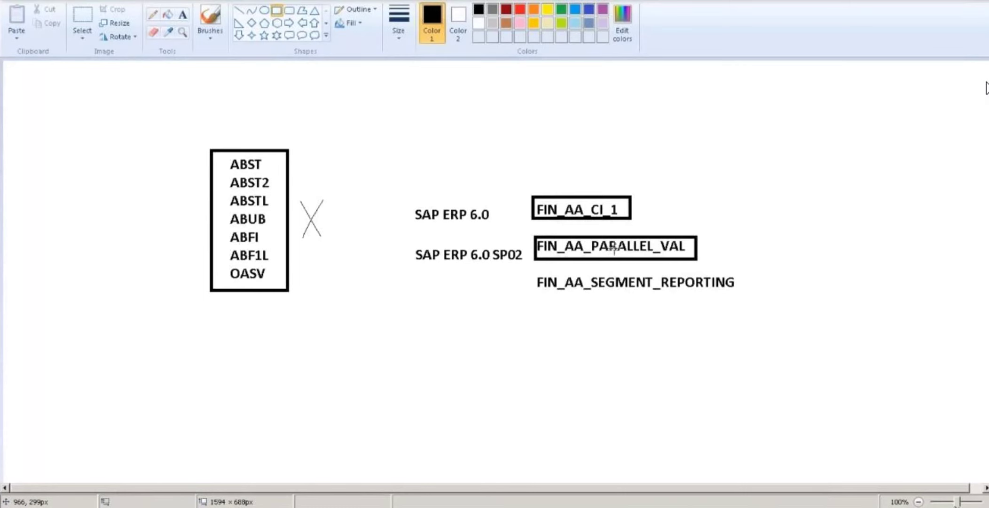
left_click(183, 15)
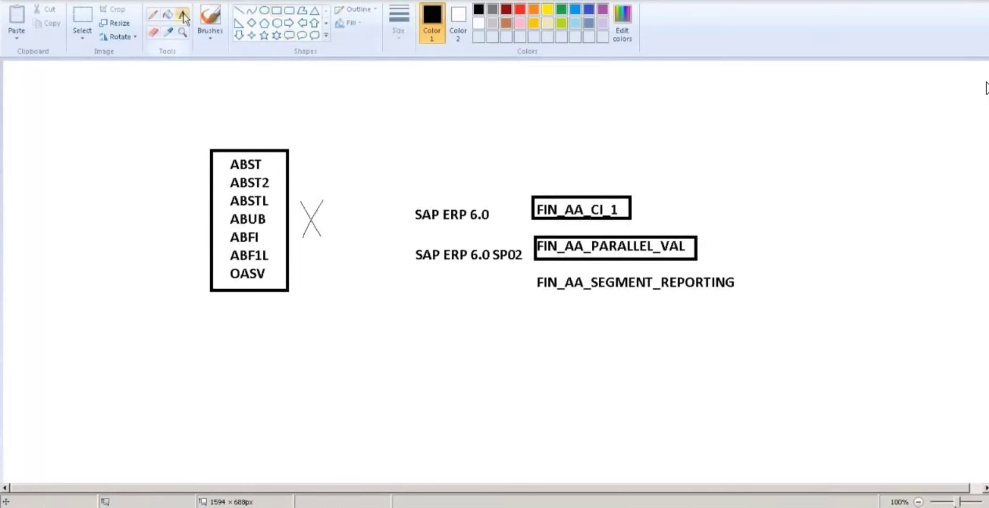
Add the note 'Prallel Accounting' to the right of FIN_AA_PARALLEL_VAL.
left_click(751, 246)
type("Pra")
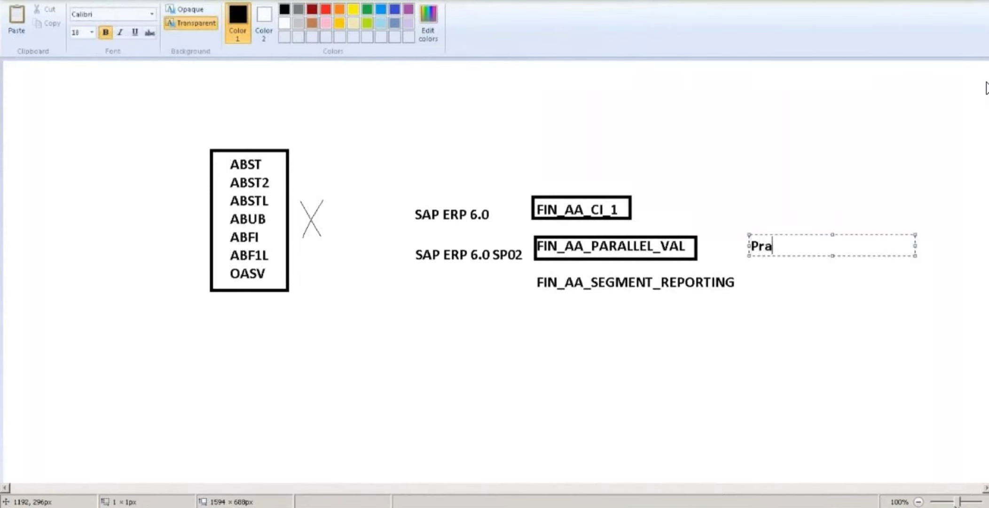
type("llel Accounting")
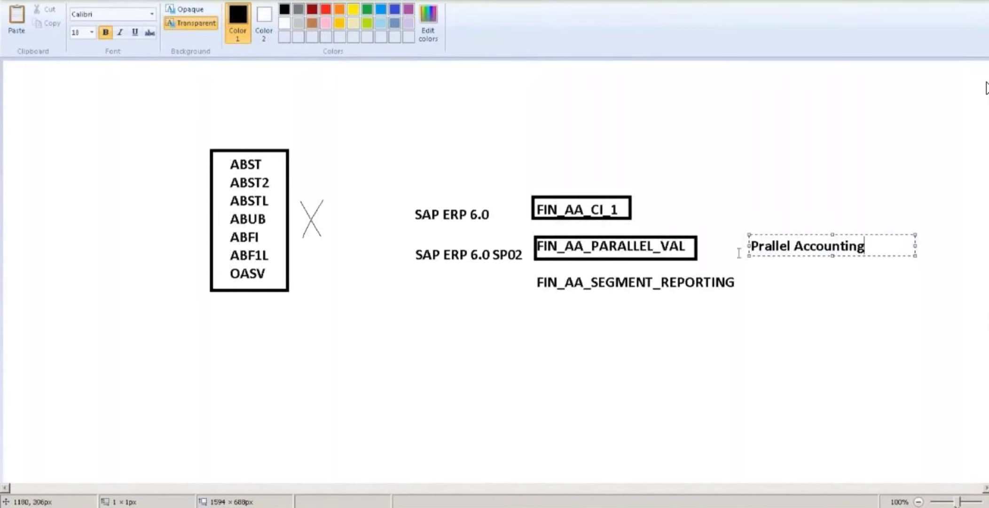
left_click(561, 329)
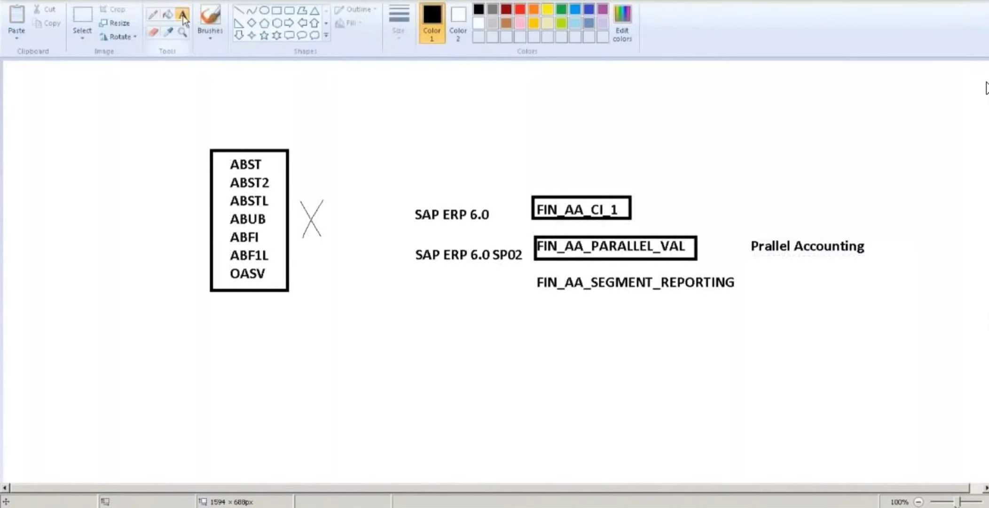
Add the label 'SAP S/4 HANA' below SAP ERP 6.0 SP02.
left_click(420, 287)
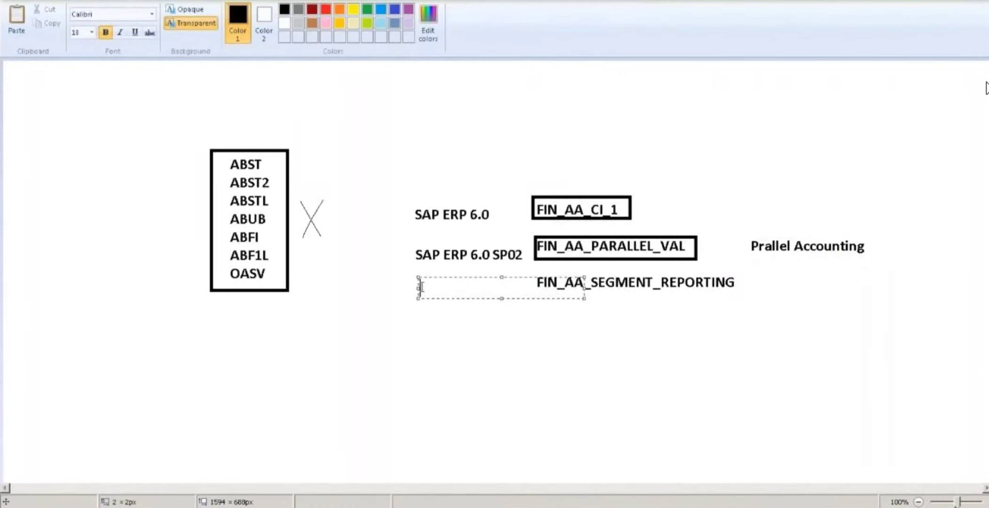
type("sap S/4 HANA")
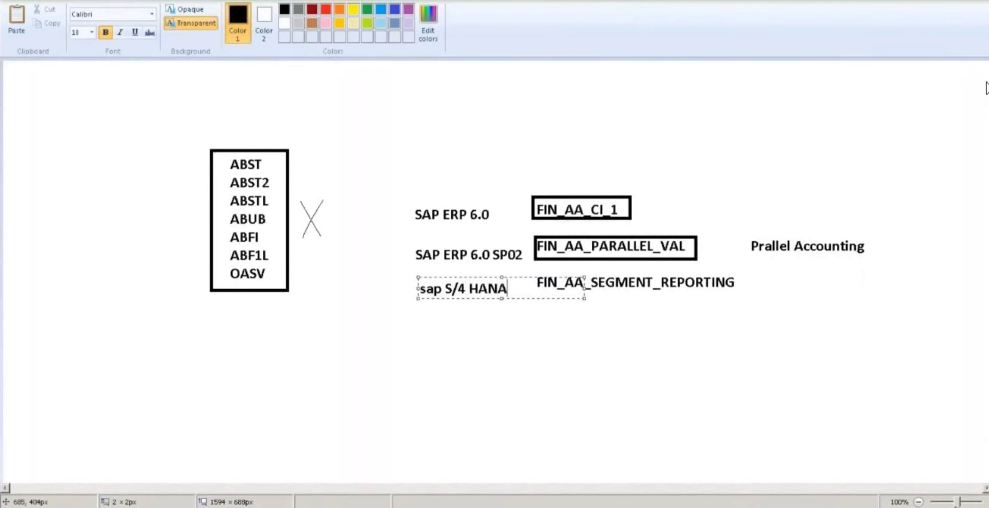
left_click(442, 289)
key("BackSpace")
key("BackSpace")
key("BackSpace")
type("SAP")
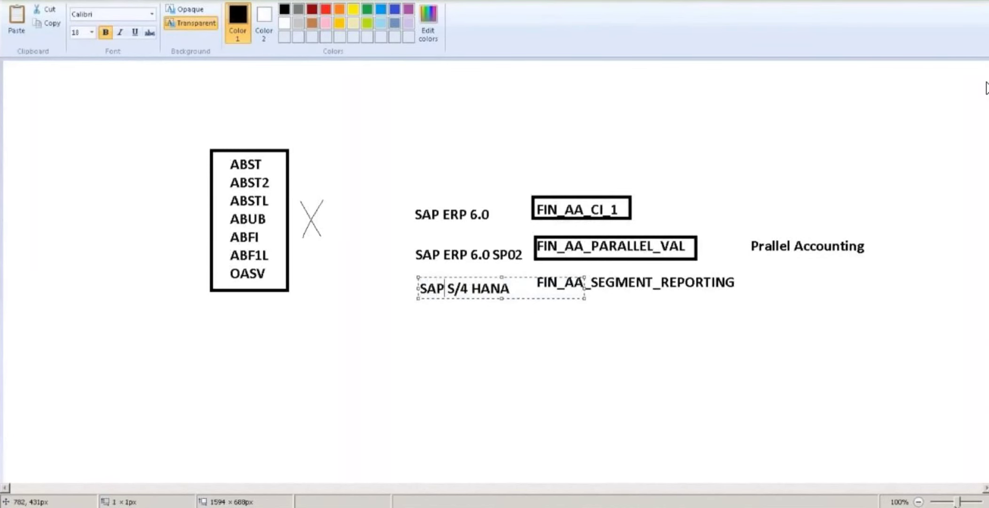
left_click(482, 325)
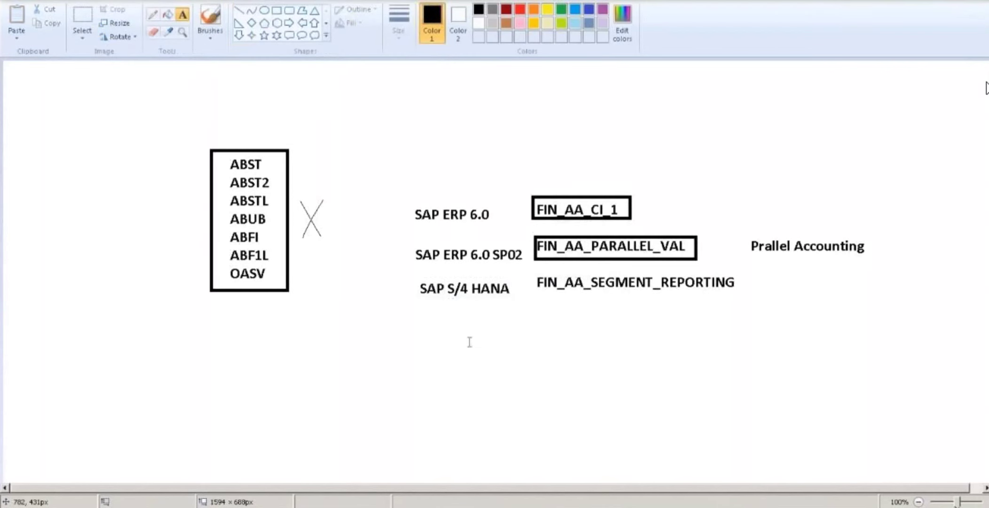
Draw a black rectangle around FIN_AA_SEGMENT_REPORTING.
left_click(278, 10)
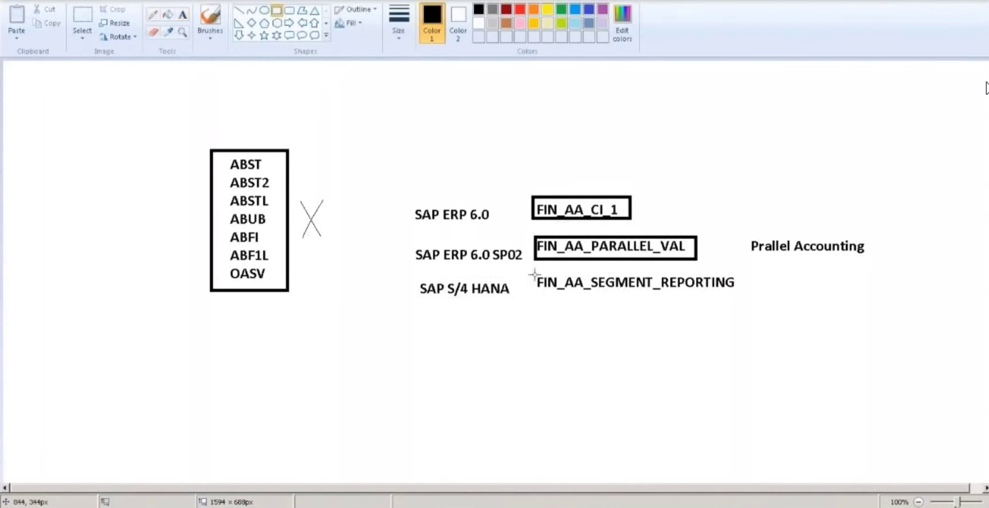
left_click_drag(534, 274, 739, 294)
left_click(711, 328)
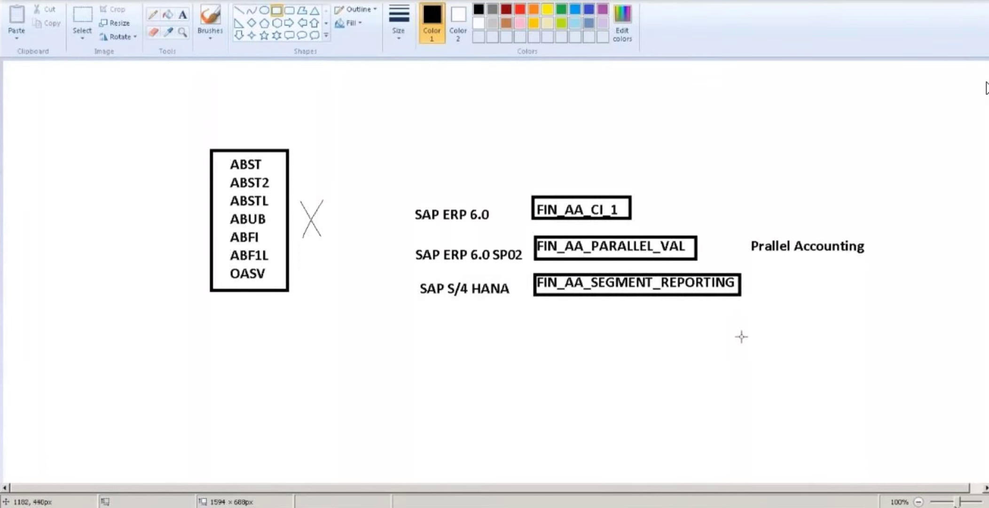
left_click(183, 15)
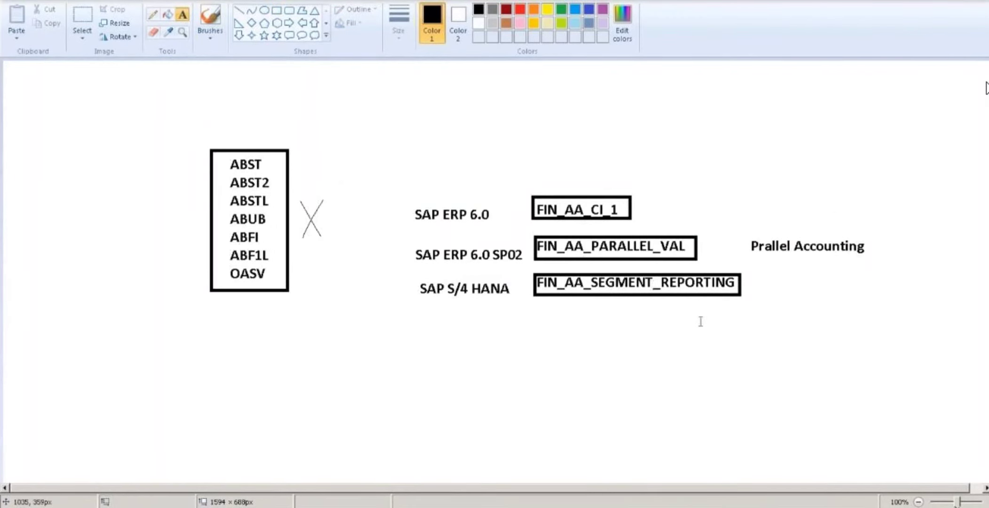
Add the label 'SEGMENT REPORTING' right of the boxed FIN_AA_SEGMENT_REPORTING, fixing its capitalisation.
left_click(771, 288)
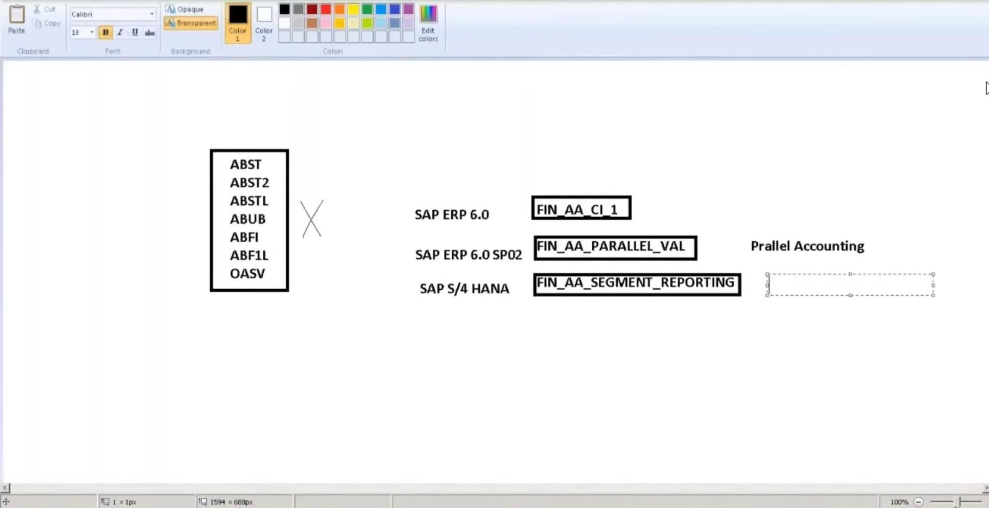
type("SEGMENT rEPORTING")
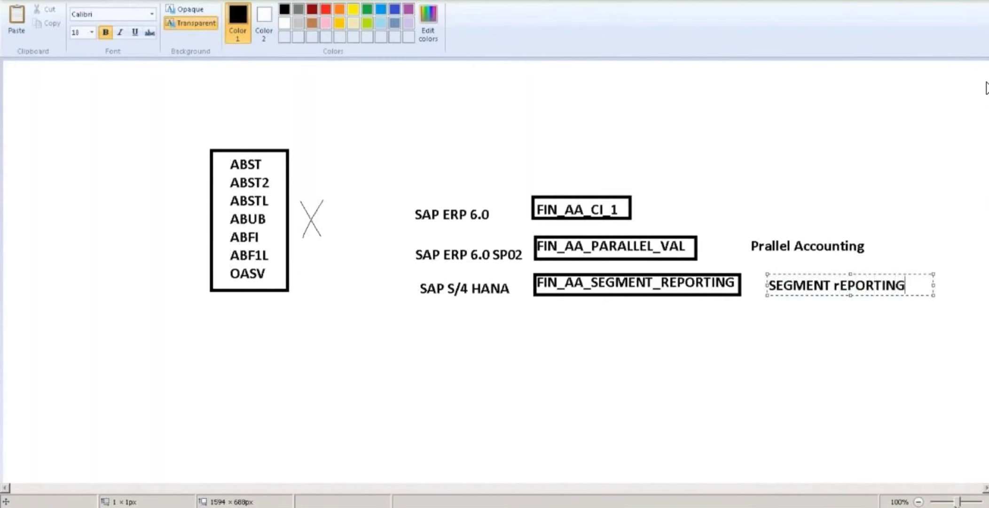
key("BackSpace")
key("BackSpace")
key("BackSpace")
key("BackSpace")
key("BackSpace")
key("BackSpace")
key("BackSpace")
key("BackSpace")
key("BackSpace")
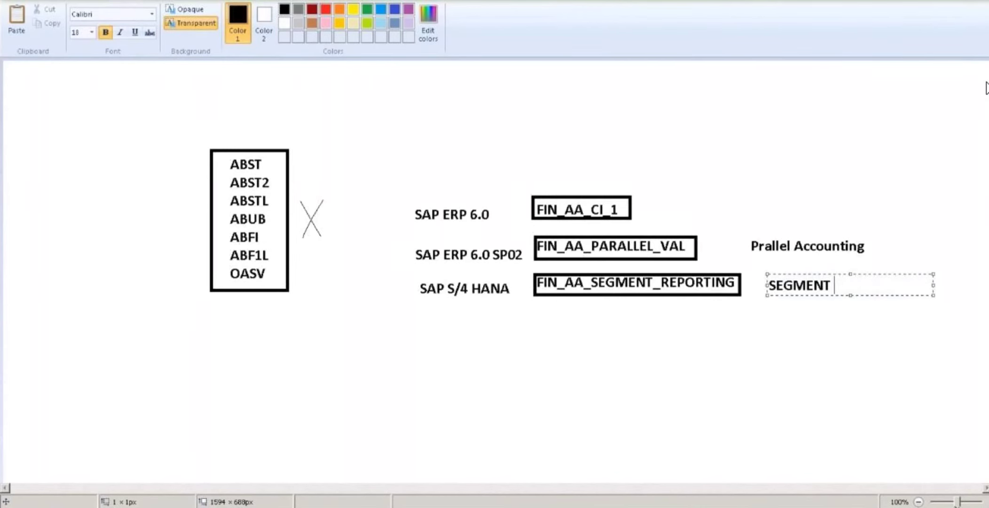
type("REPORTING")
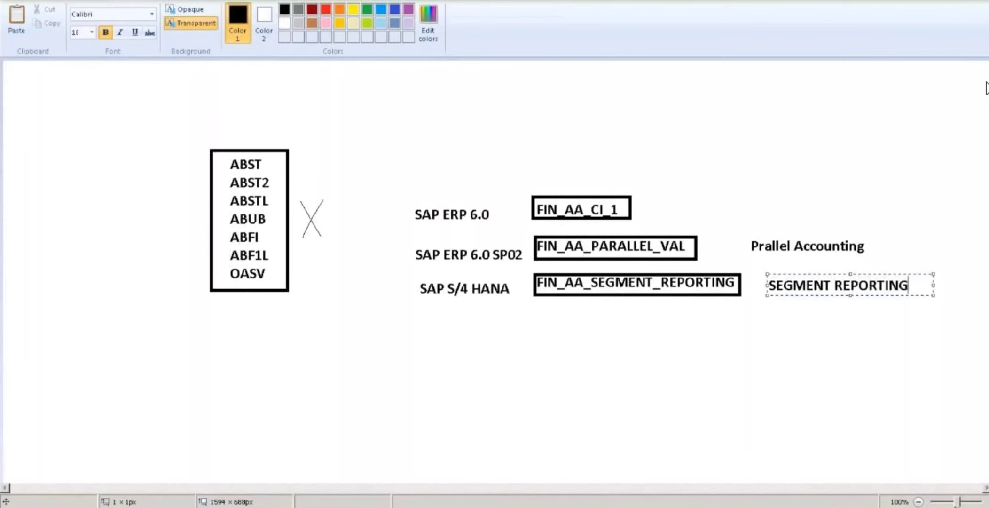
left_click(731, 323)
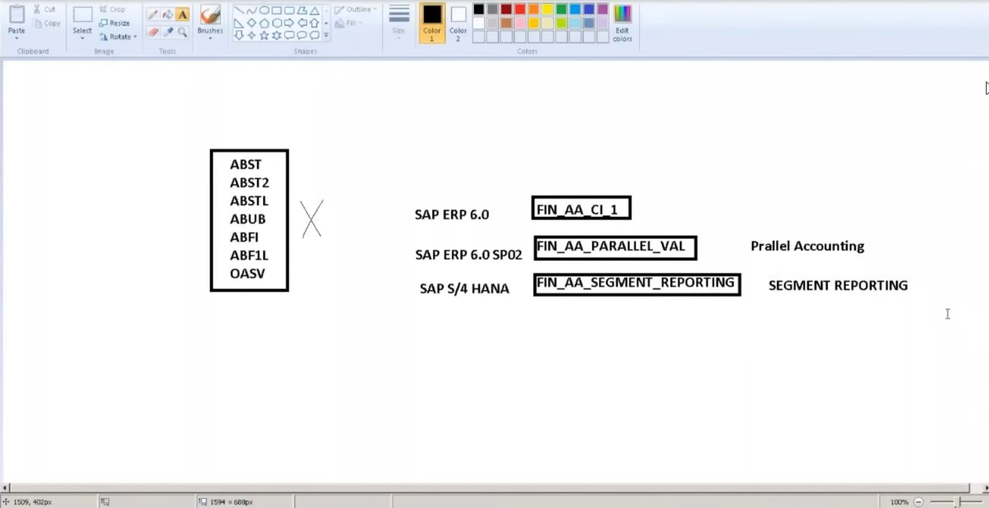
Add the heading 'Business Functions' above FIN_AA_CI_1.
left_click(532, 153)
type("B")
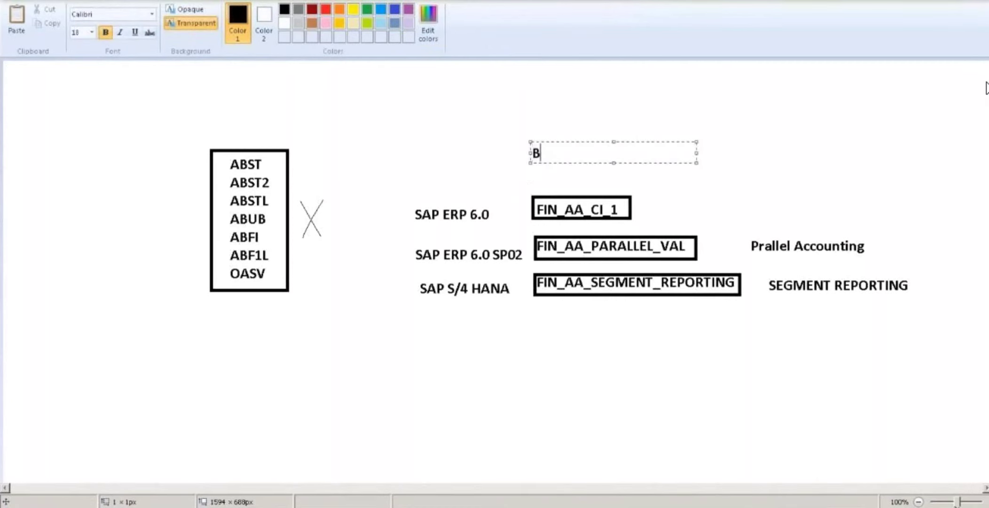
type("usiness")
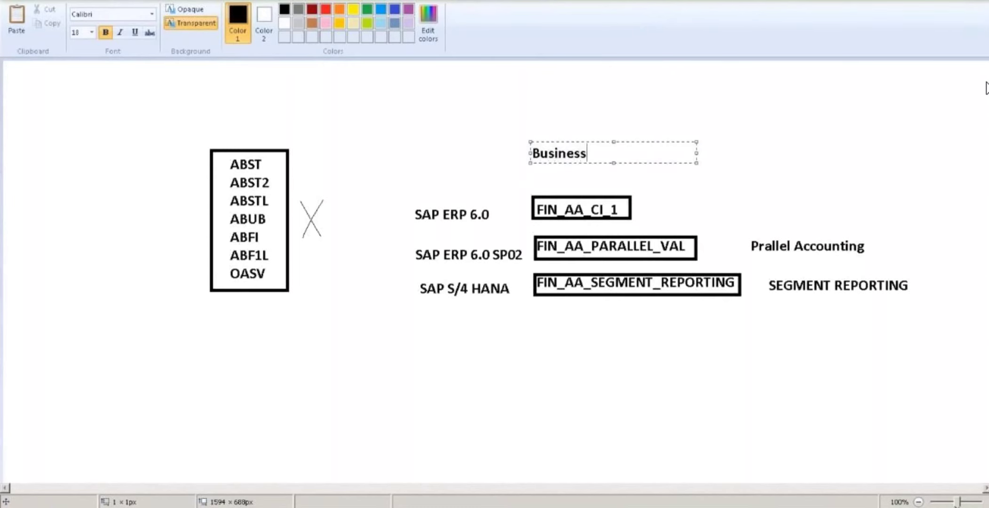
type(" Functions")
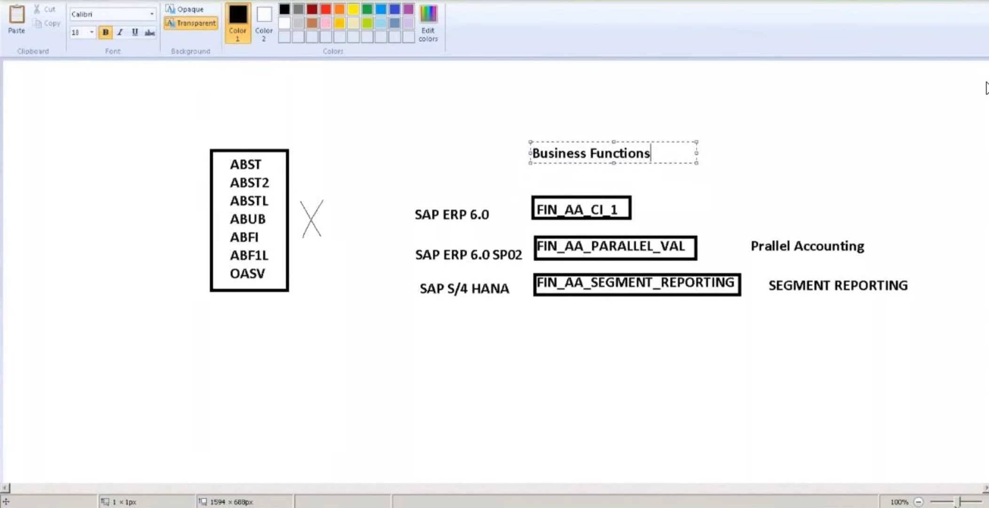
left_click(523, 316)
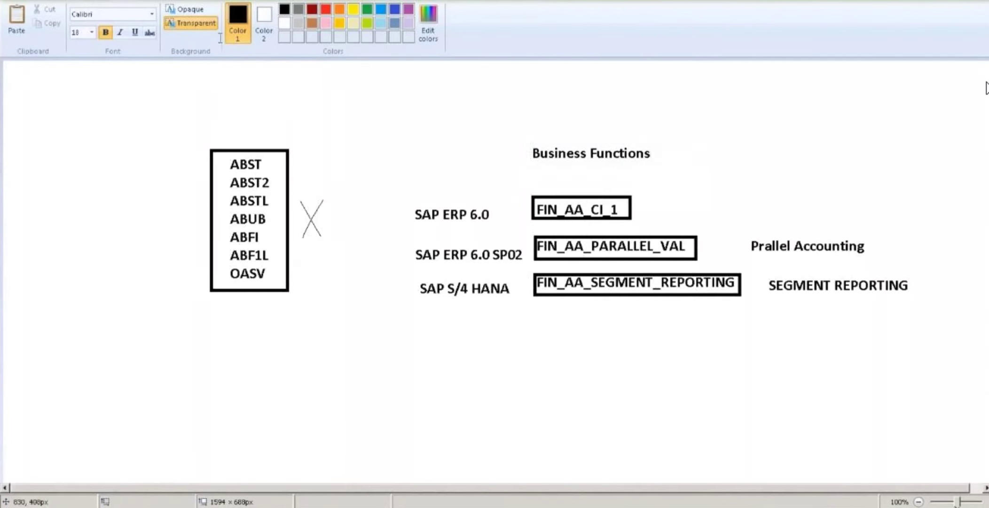
Draw a large rectangle enclosing all three FIN_AA codes.
mouse_move(524, 186)
left_mouse_down()
mouse_move(687, 316)
mouse_move(747, 310)
left_mouse_up()
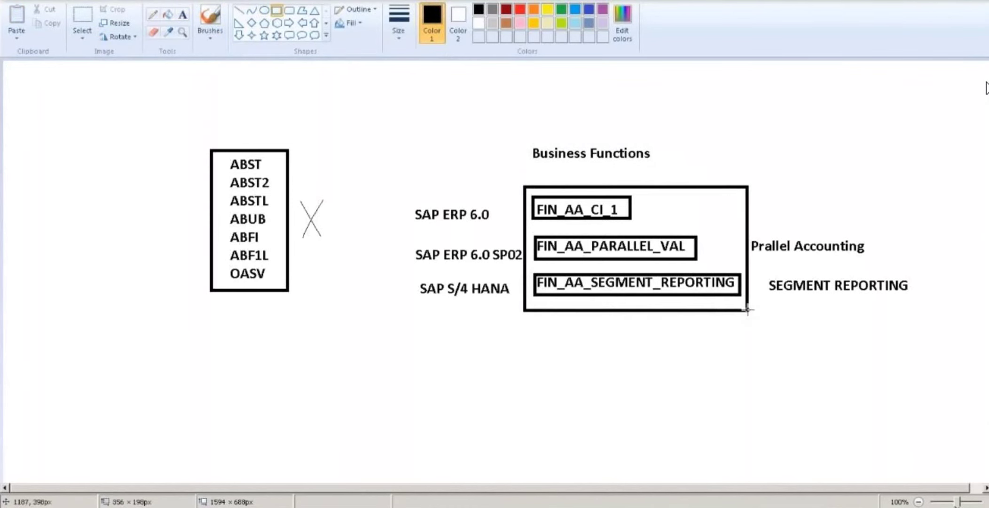
left_click(203, 83)
left_click(183, 14)
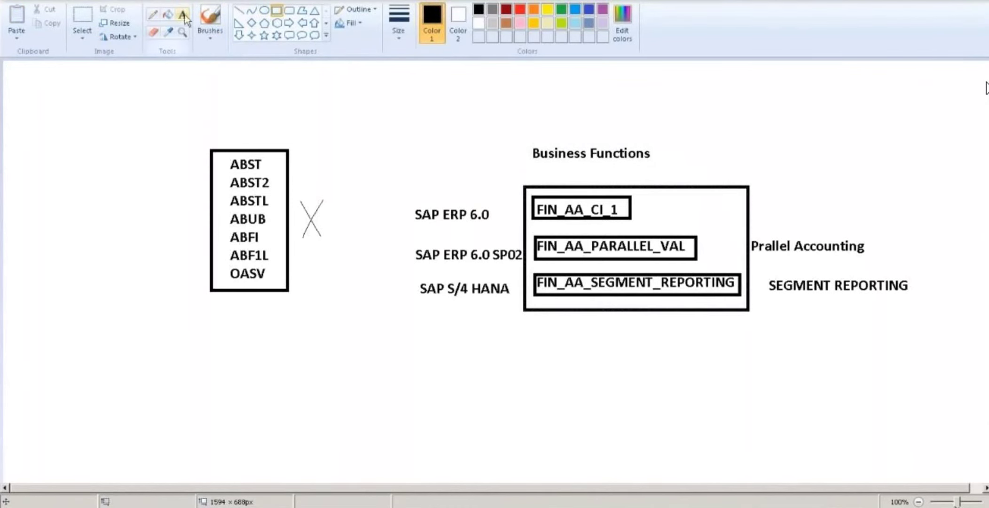
Add the heading 'Release' to the left of Business Functions.
left_click(416, 158)
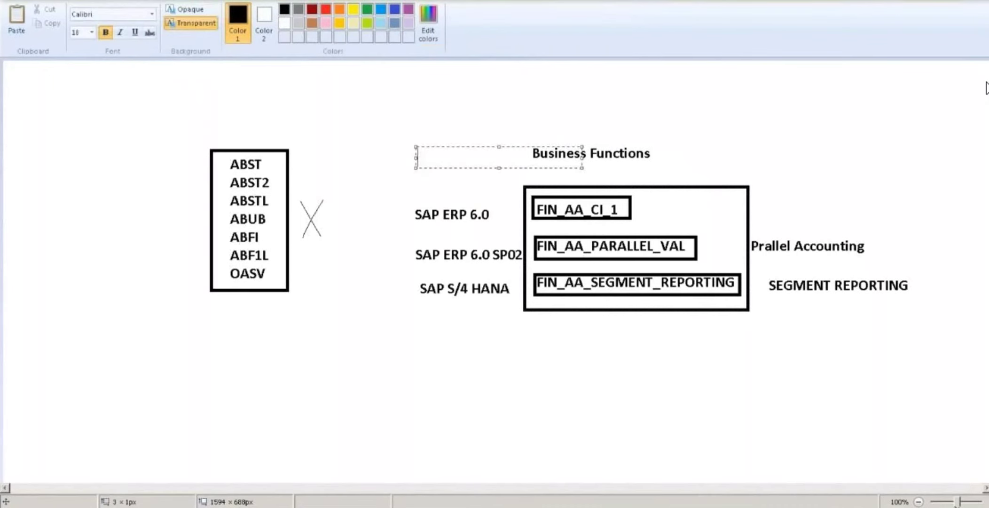
type("Releasd")
key("BackSpace")
type("e")
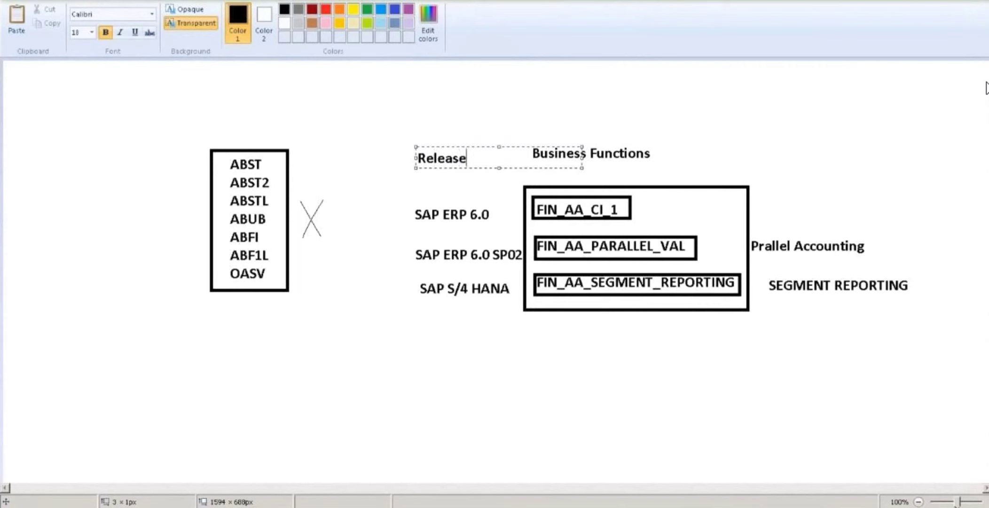
left_click(419, 351)
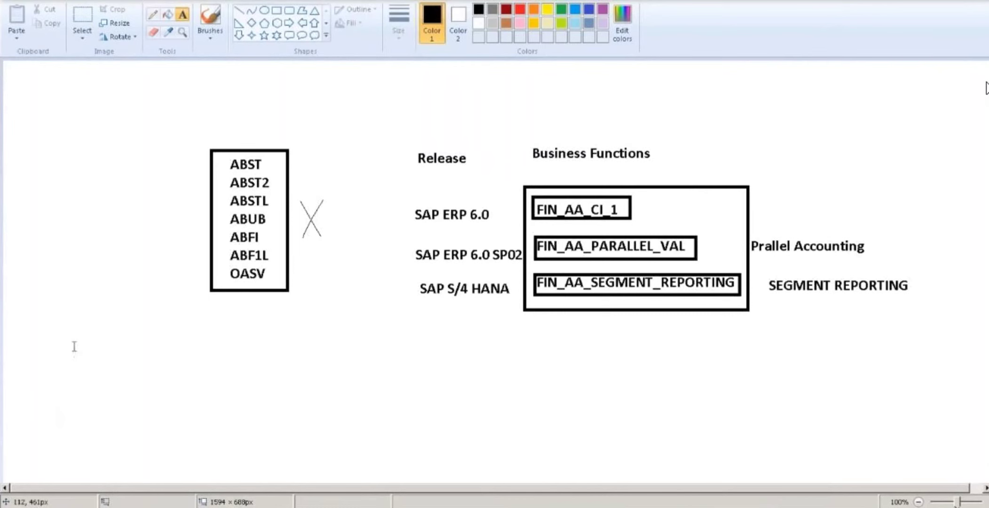
Write 'Real time Postings in all Valuations', 'Leading Valuation made more Flexible' and 'Parallel Documents for each Valuation' below the list.
left_click_drag(75, 339, 75, 337)
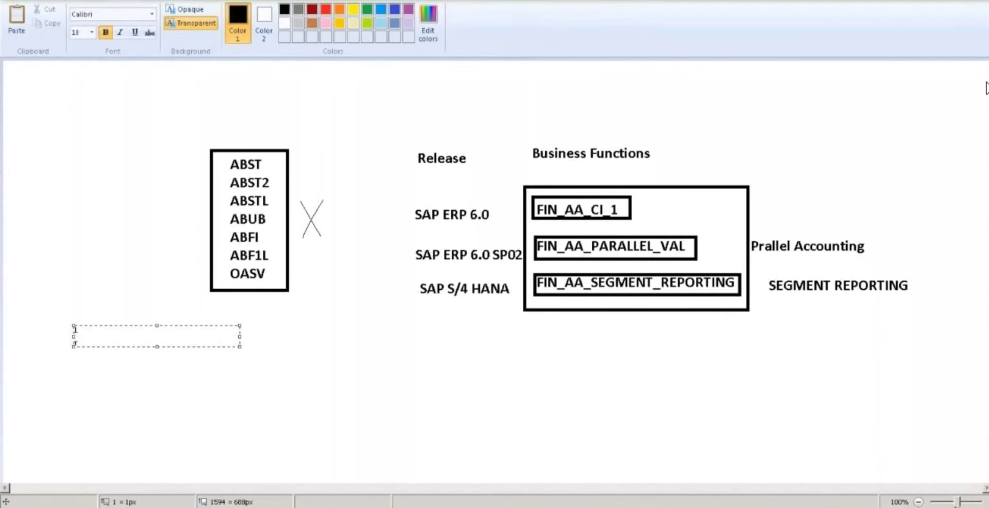
type("Real")
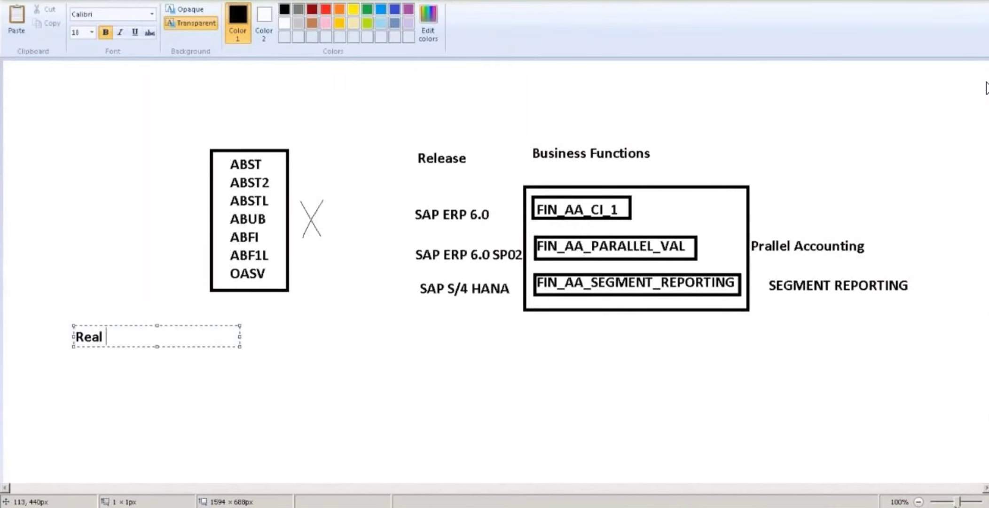
type(" time Posting")
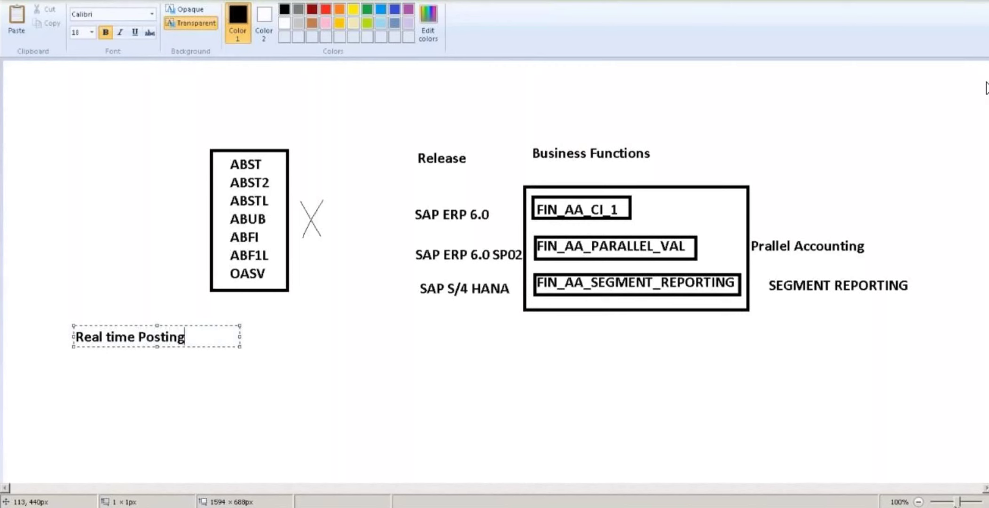
type("s in all V")
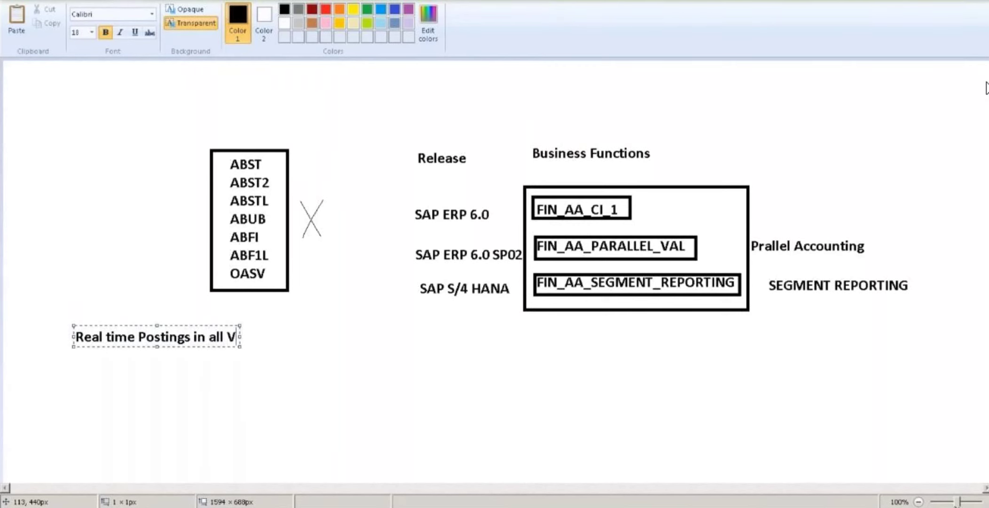
type("aluations")
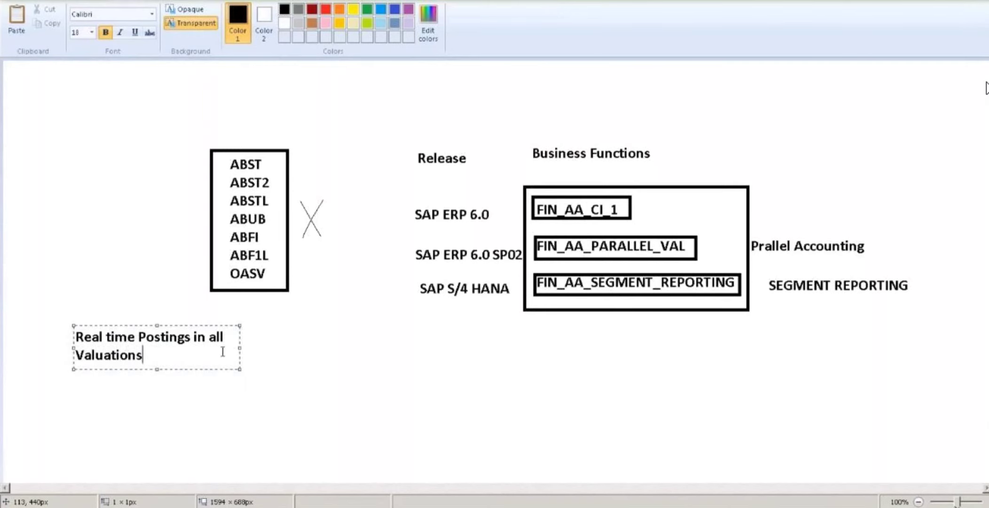
left_click_drag(241, 349, 406, 349)
key("Return")
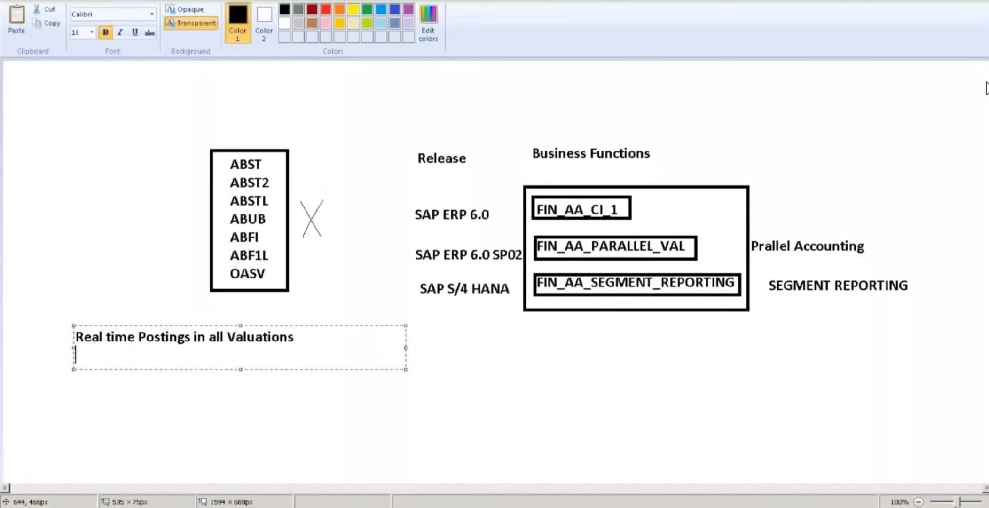
key("Return")
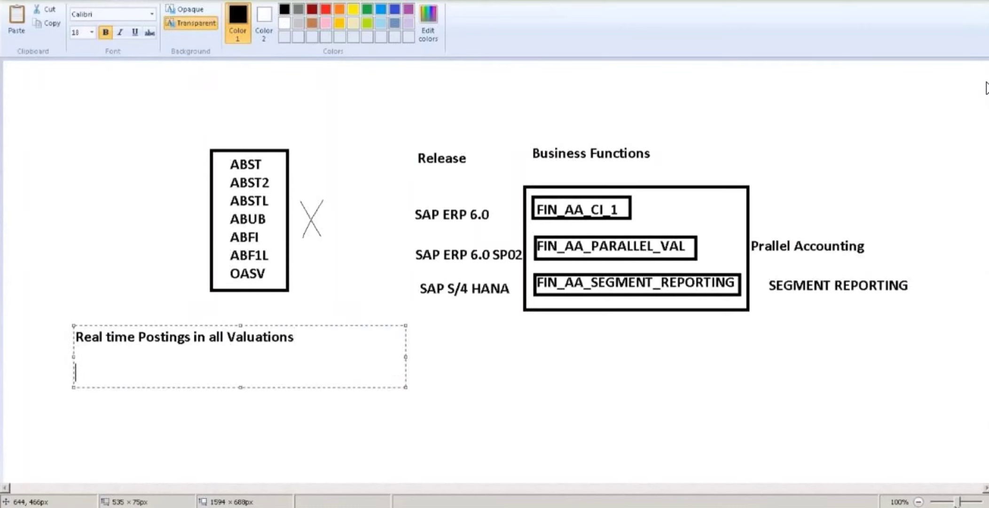
type("Leading Valuati")
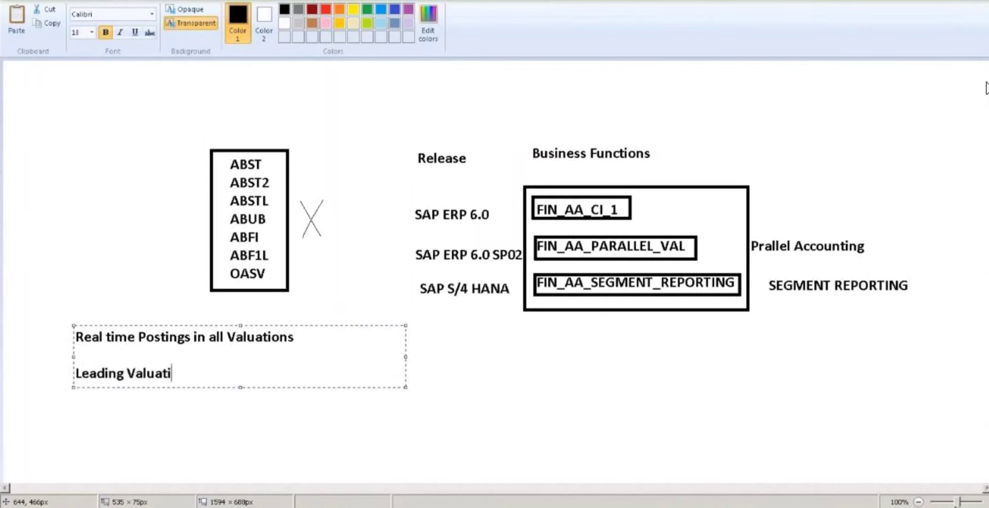
type("on made mo")
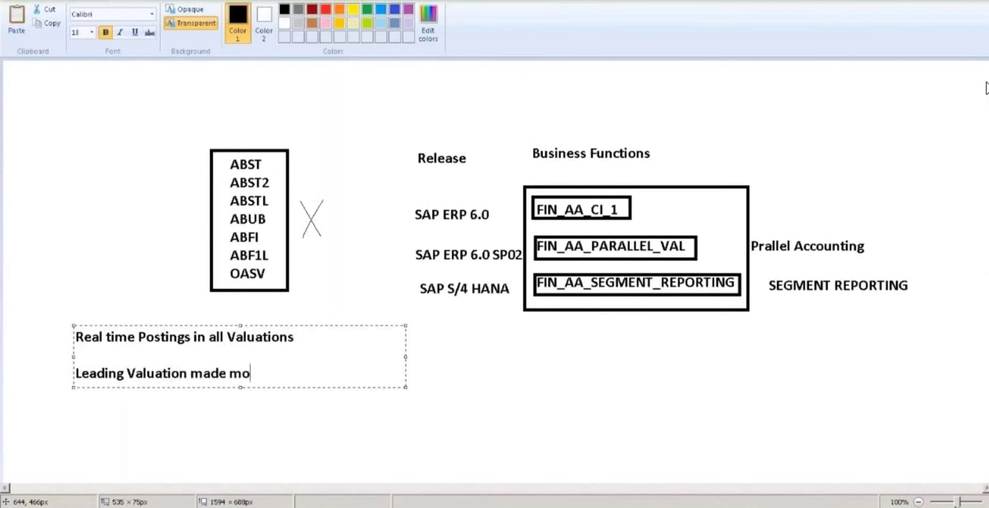
type("re Flexible")
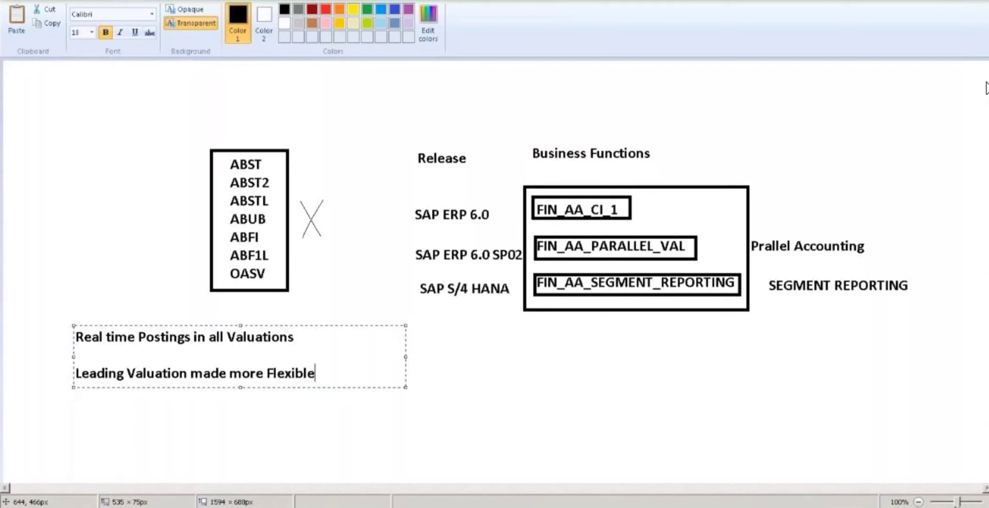
key("Return")
key("Return")
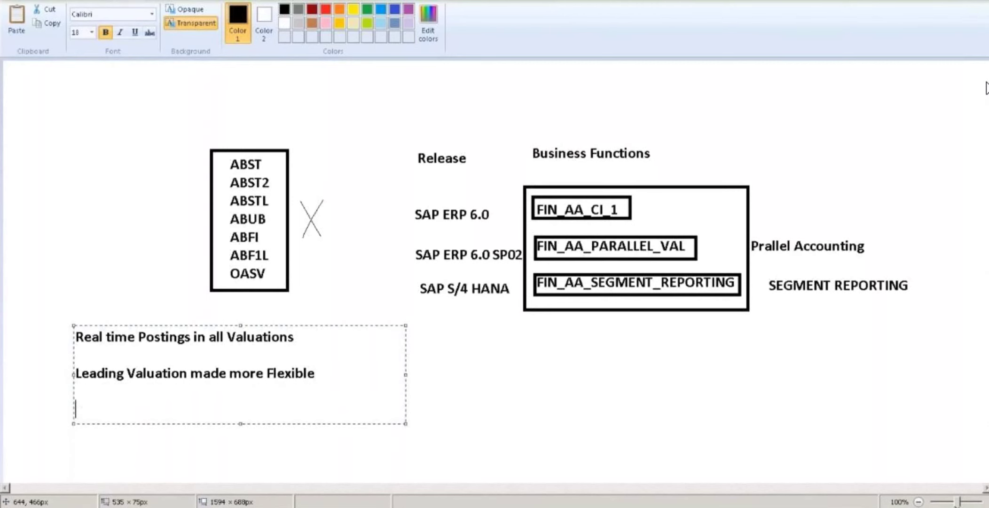
type("Parallel Documents")
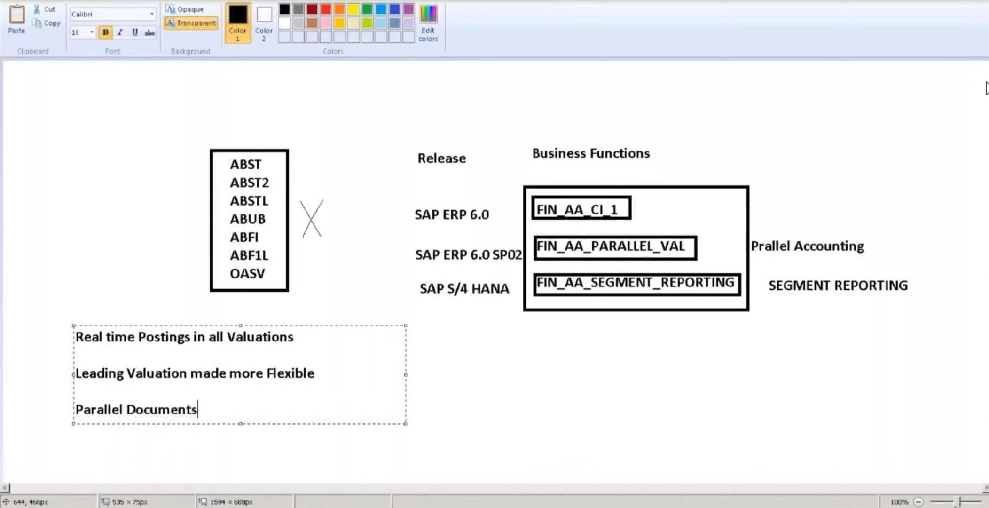
type(" for each Valuation")
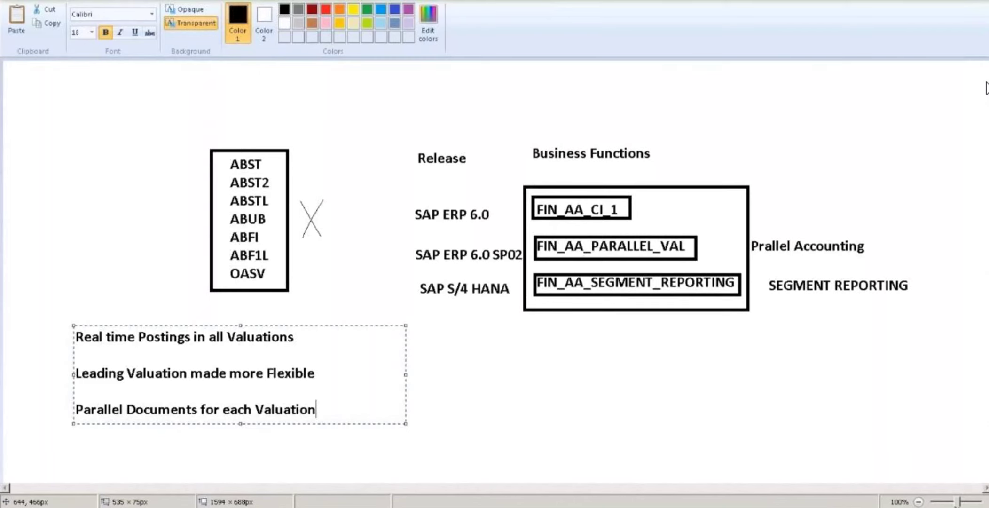
Start a fourth note reading 'Simplification of your Chart Of' below the valuation points.
key("Return")
key("Return")
type("S")
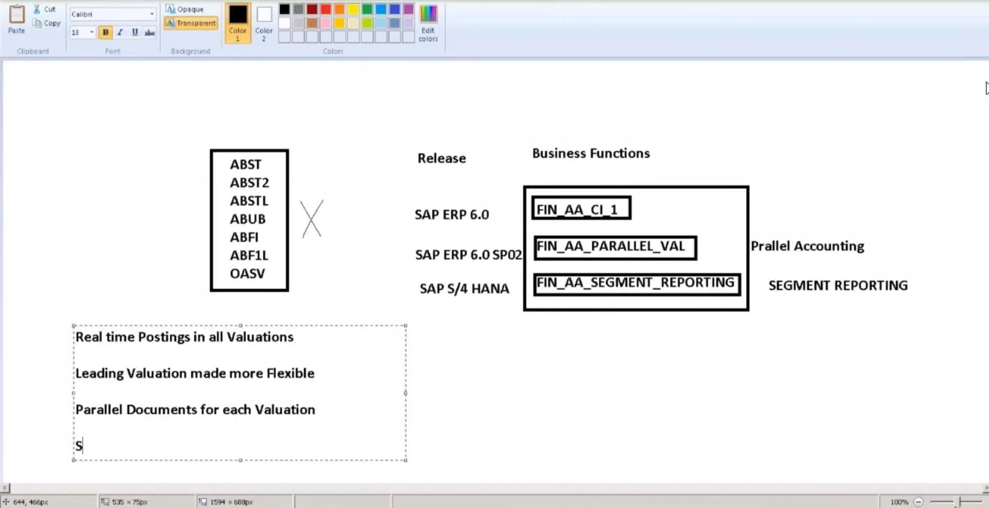
type("implificat")
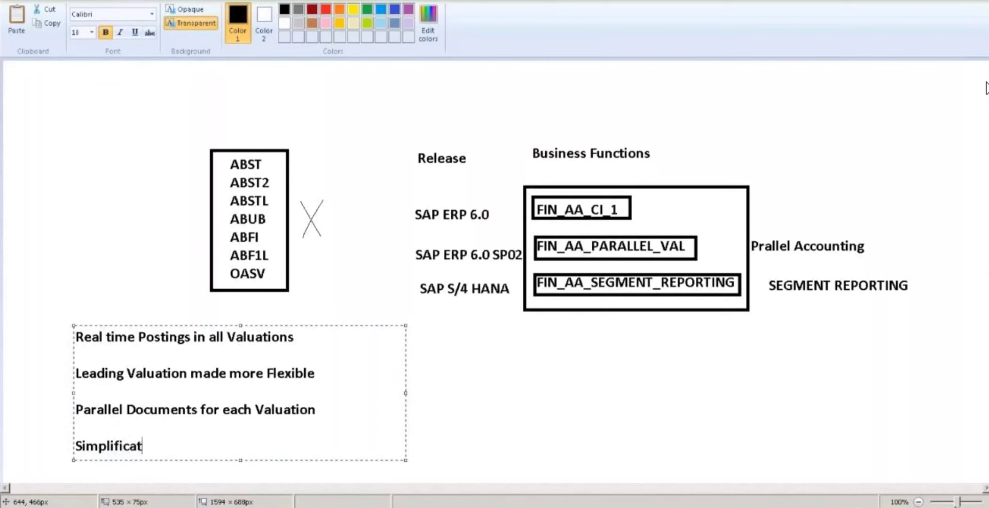
type("ion of your ")
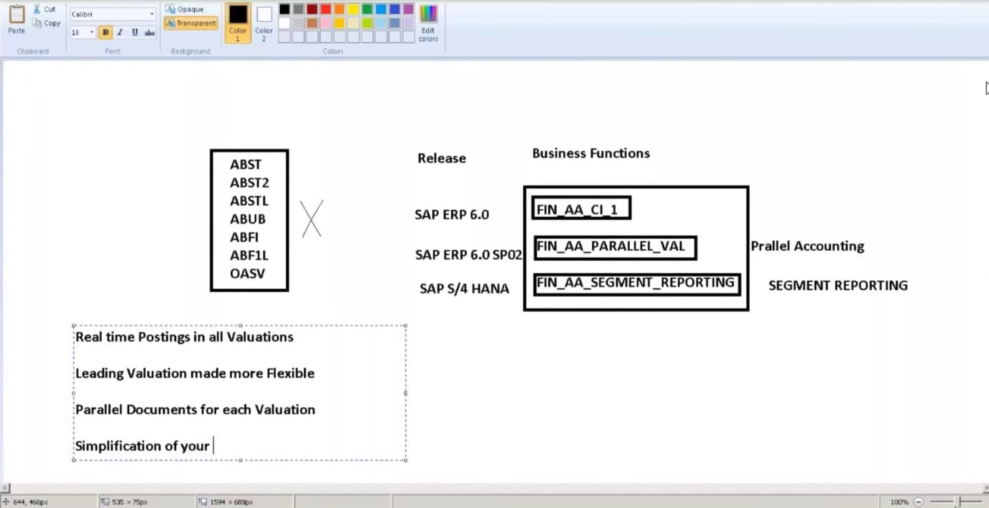
type("C")
type("rt Of")
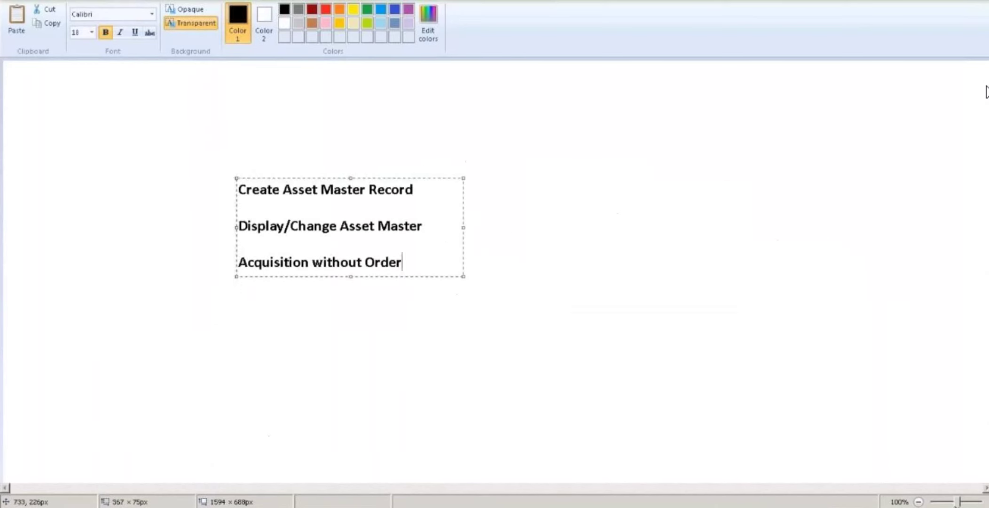
key("Return")
key("Return")
Type 'Post acquisition', 'Asset sales with invoice' and 'Post asset retirement by Scrapping' on separate lines.
type("Post")
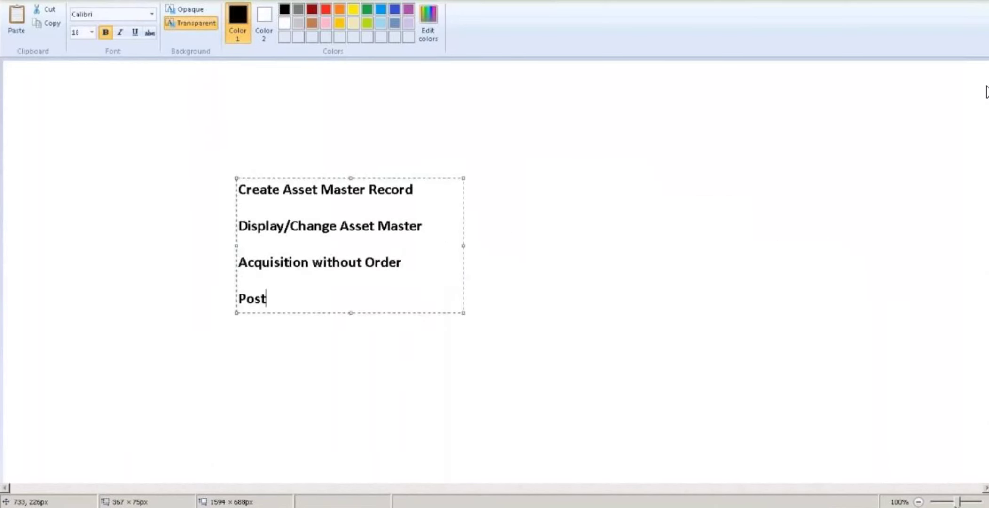
type(" acquisition")
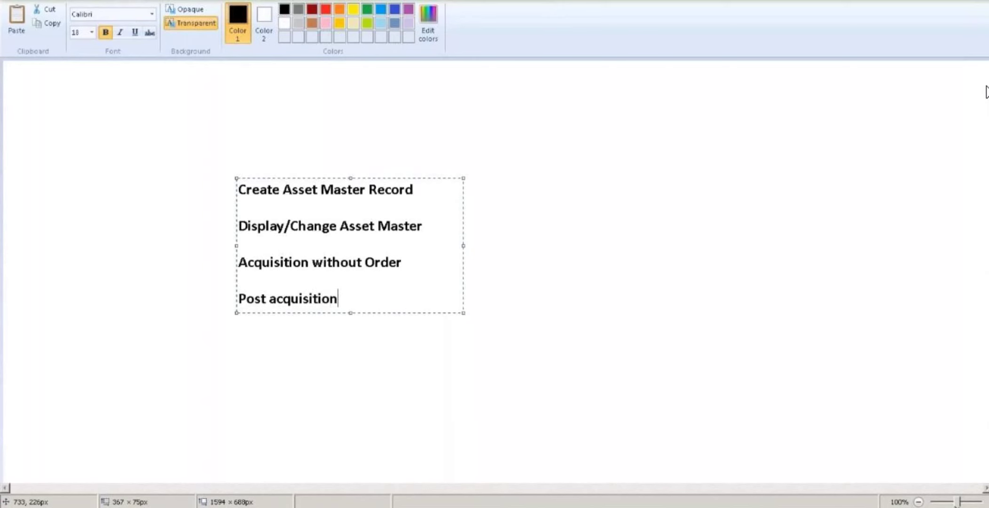
key("Return")
key("Return")
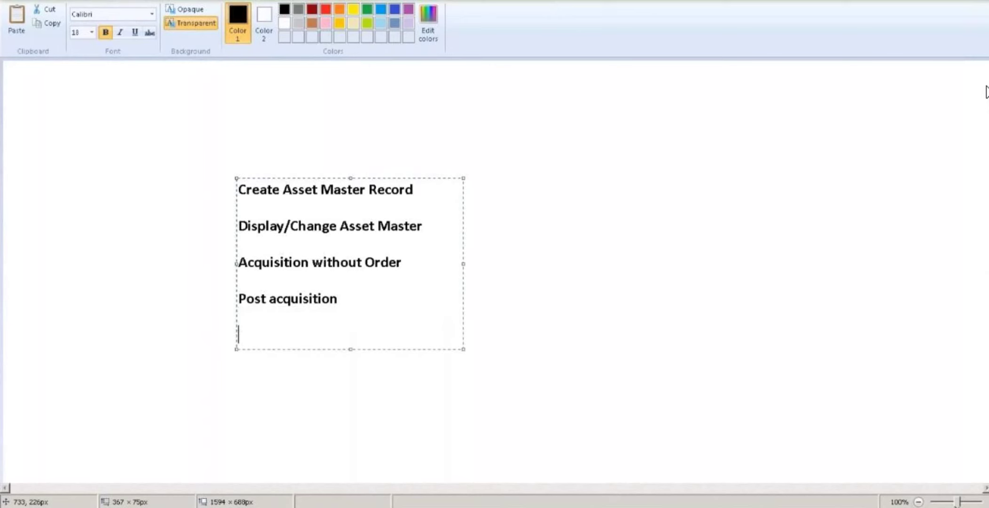
type("Asset sales with")
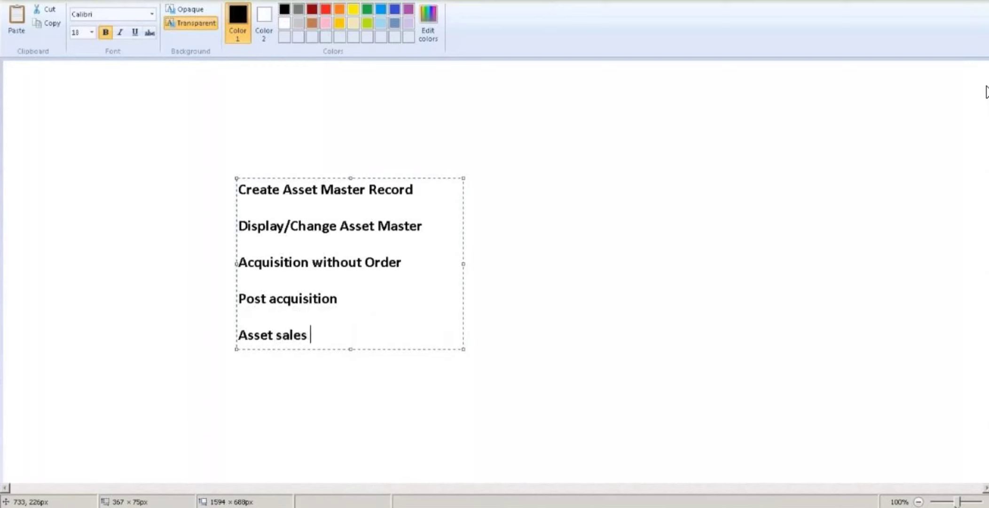
type(" inv")
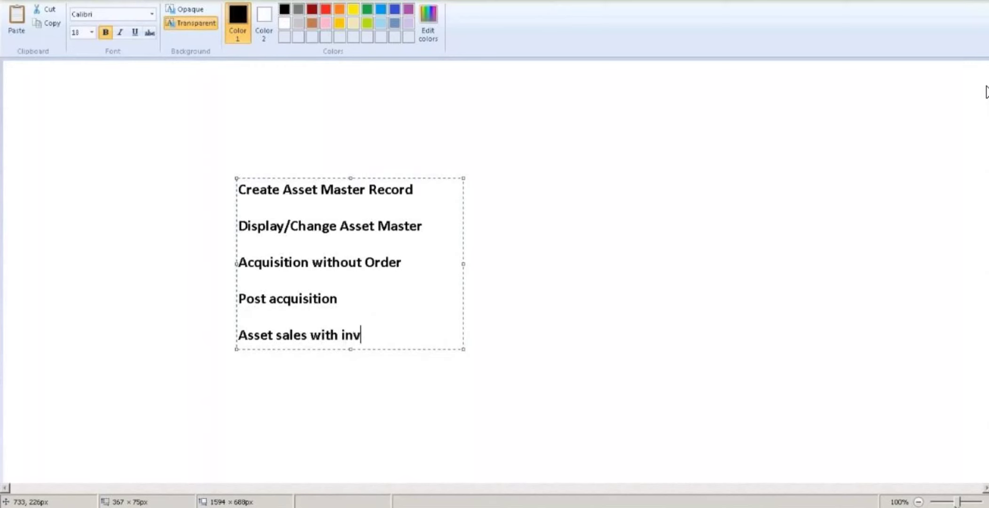
type("oice")
key("Return")
key("Return")
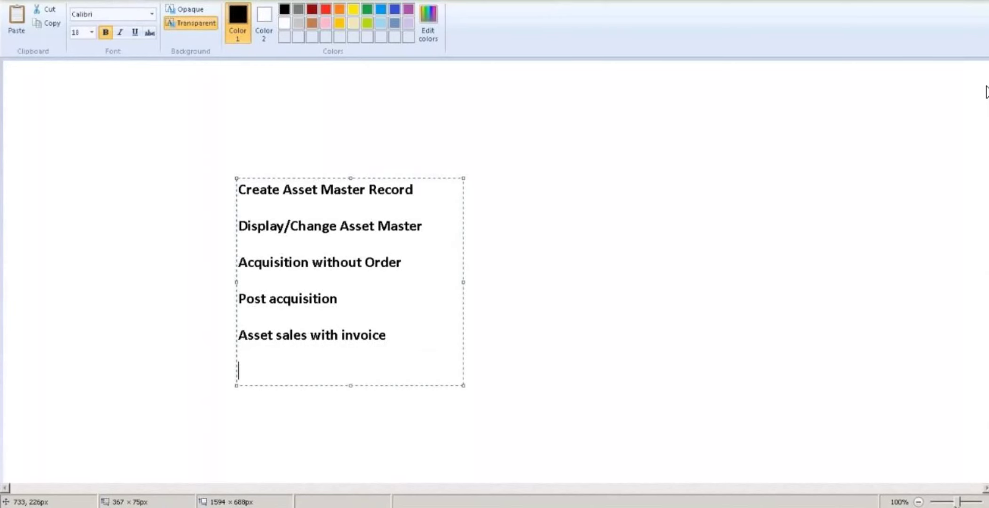
type("Post asse")
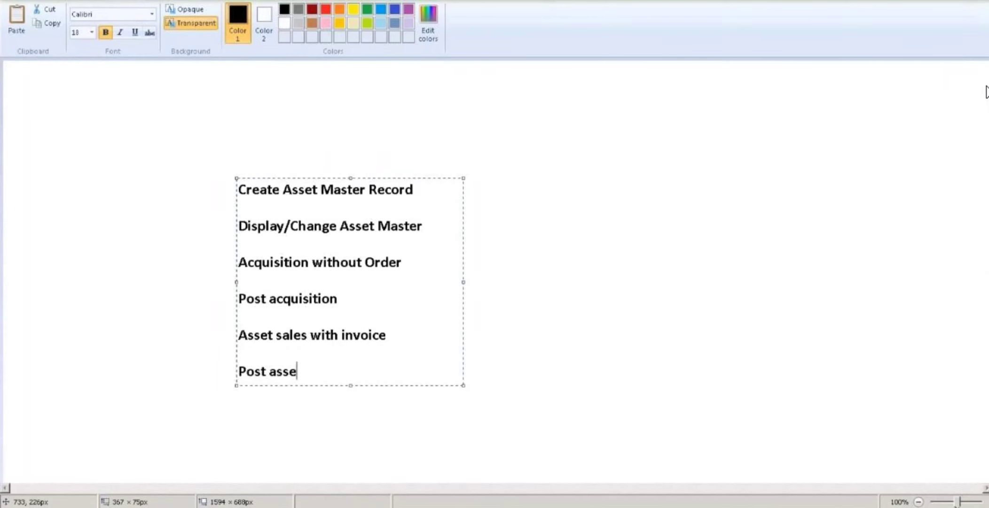
type("t retirement ")
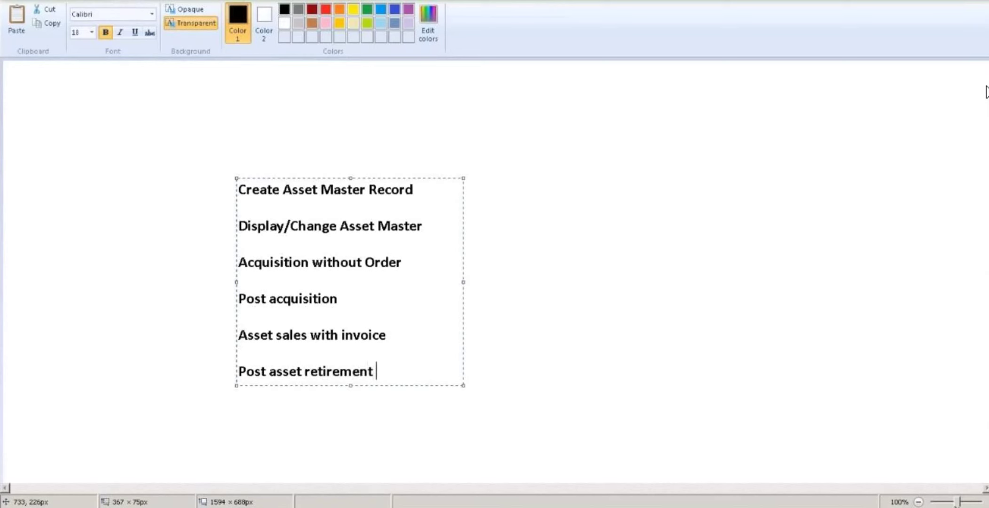
type("by Scrapping")
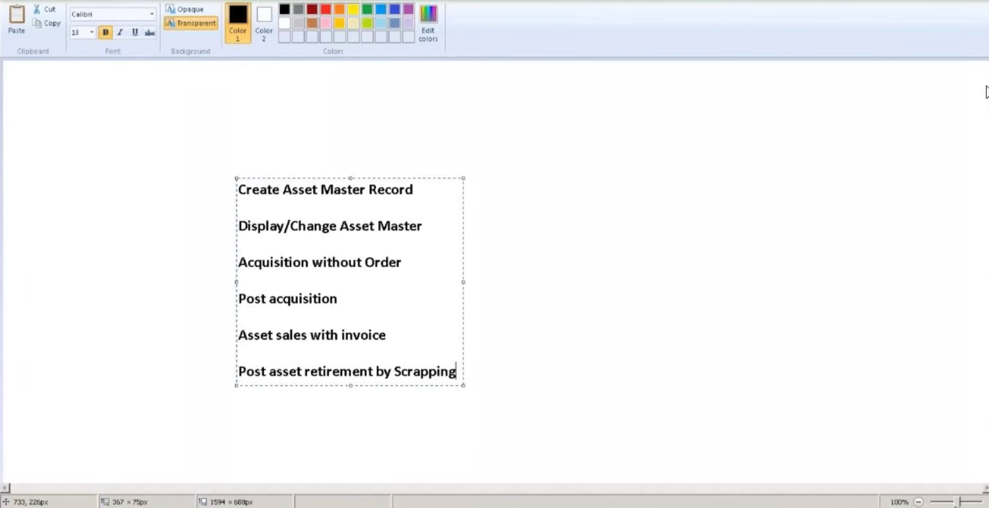
Add 'Transfer Assets within Company Code' and 'Asset unplanned Depreciation', widening the text box to fit.
key("Return")
type("Trans")
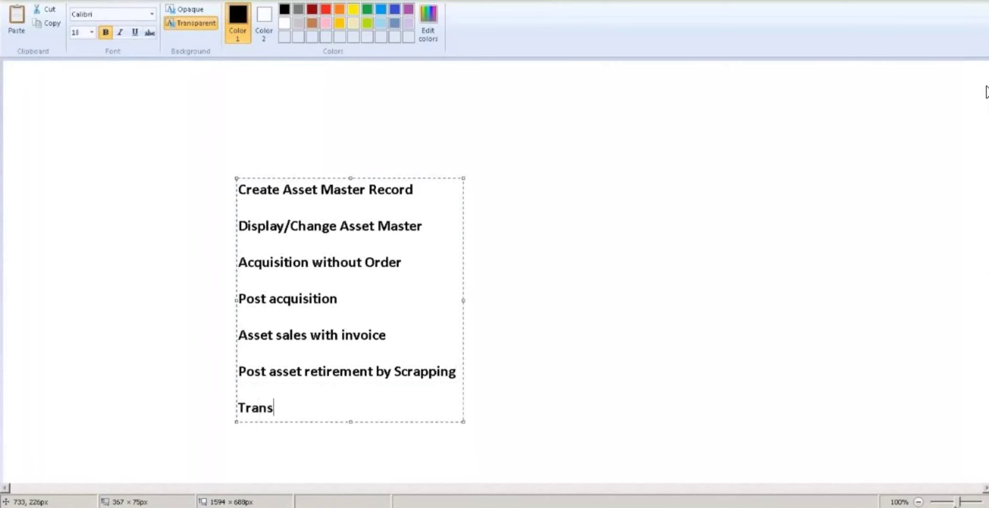
type("fer Assets ")
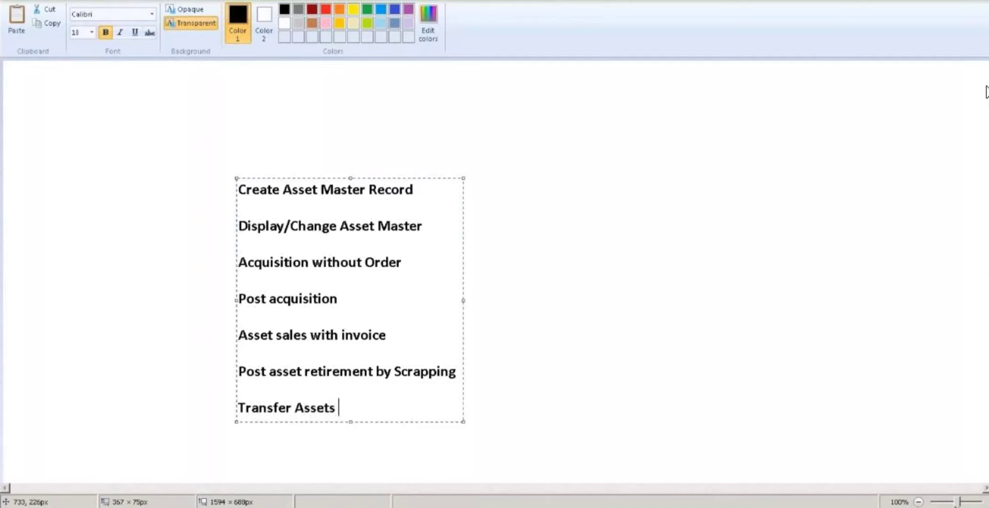
type("within Company Code")
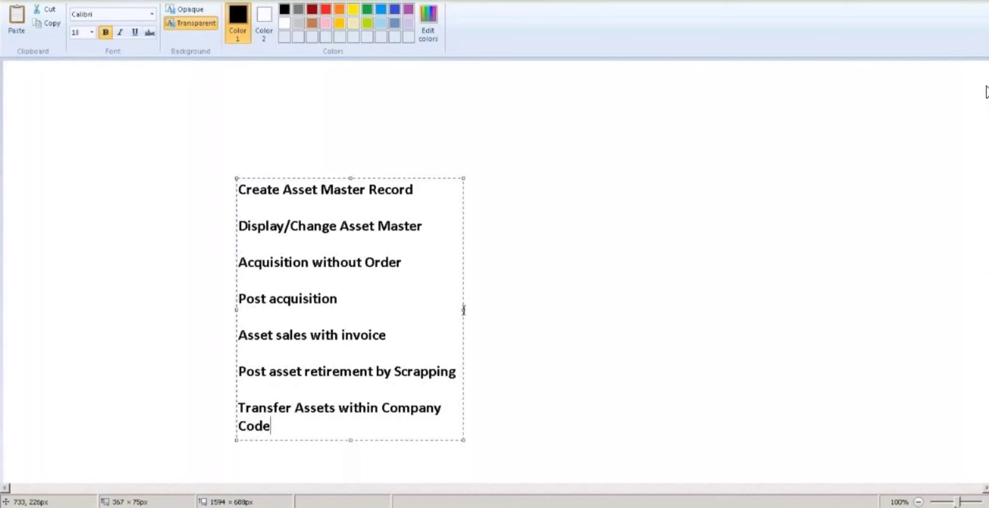
left_click_drag(463, 309, 556, 311)
key("Return")
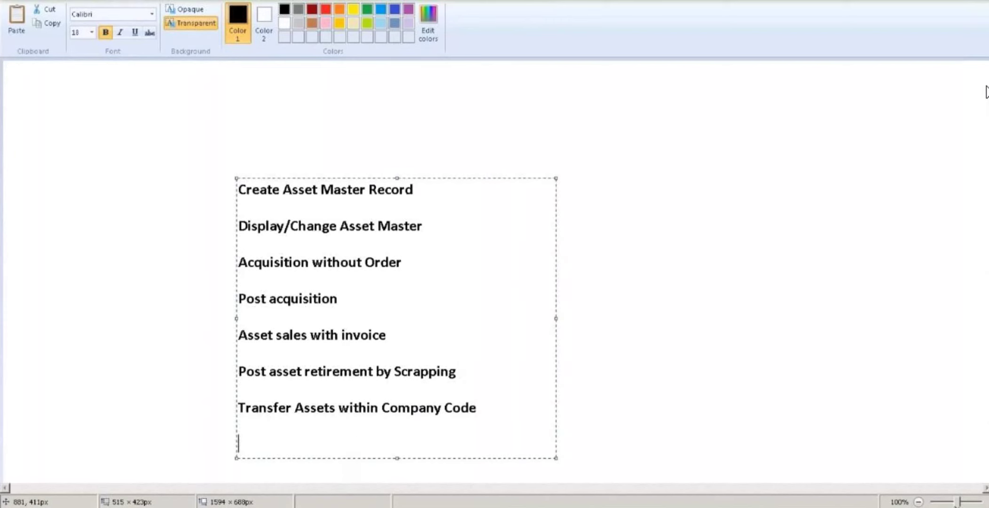
type("Asset unp")
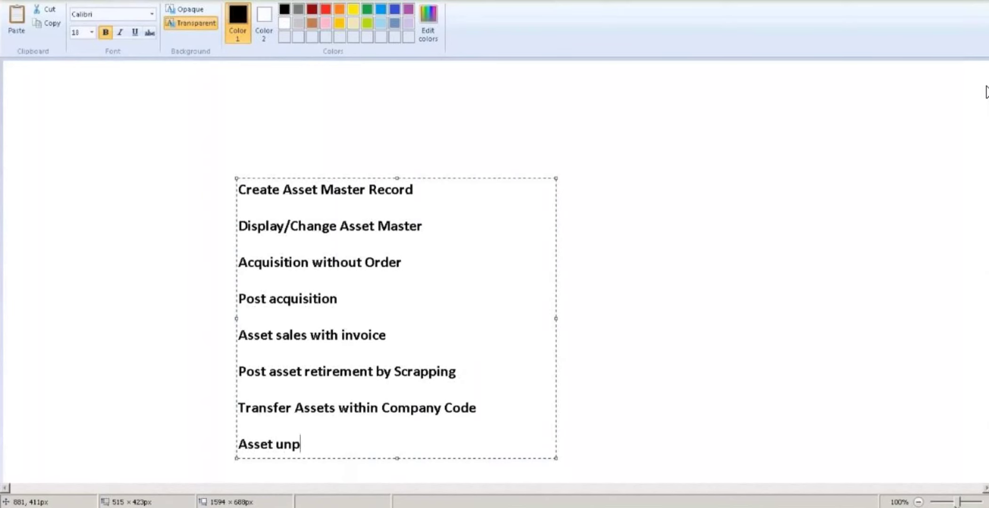
type("lanned Dep")
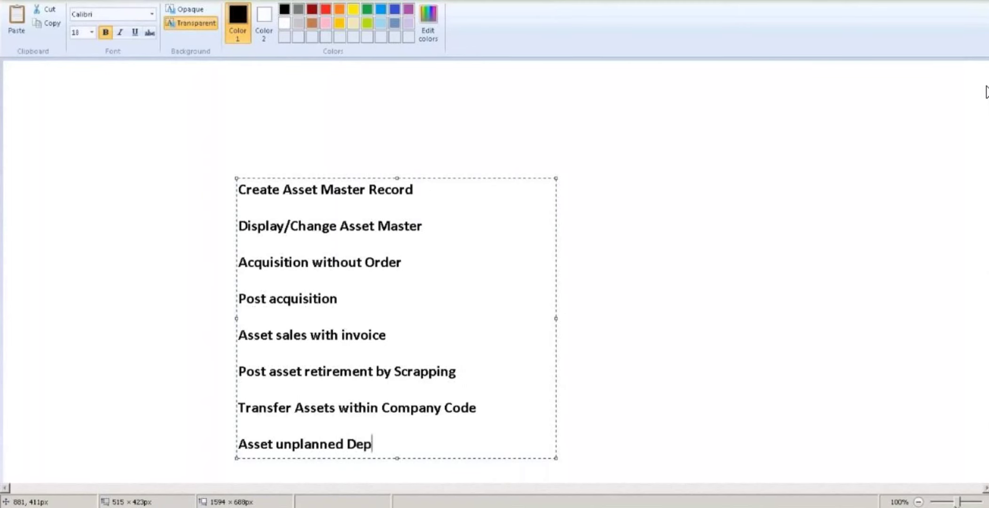
type("reciation")
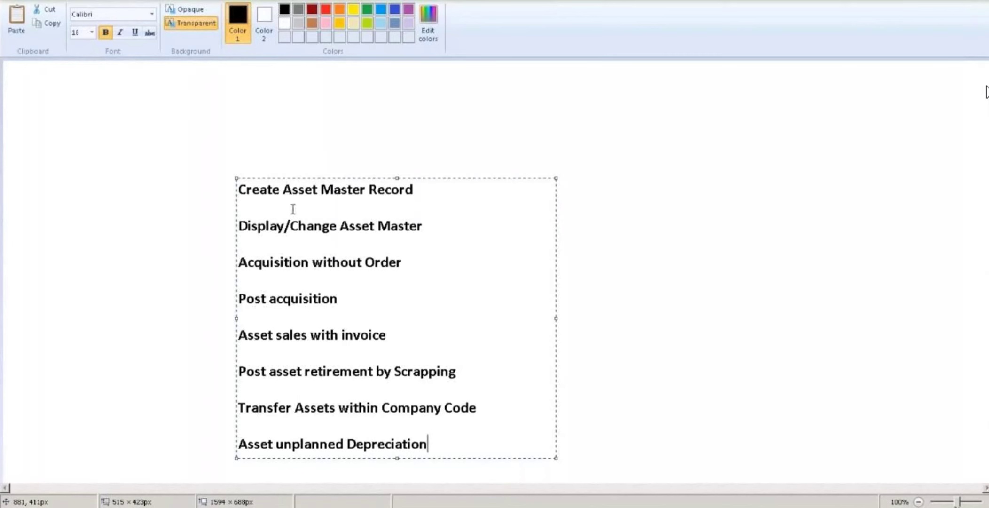
Draw a black rectangle around the list of asset activities.
left_click(126, 204)
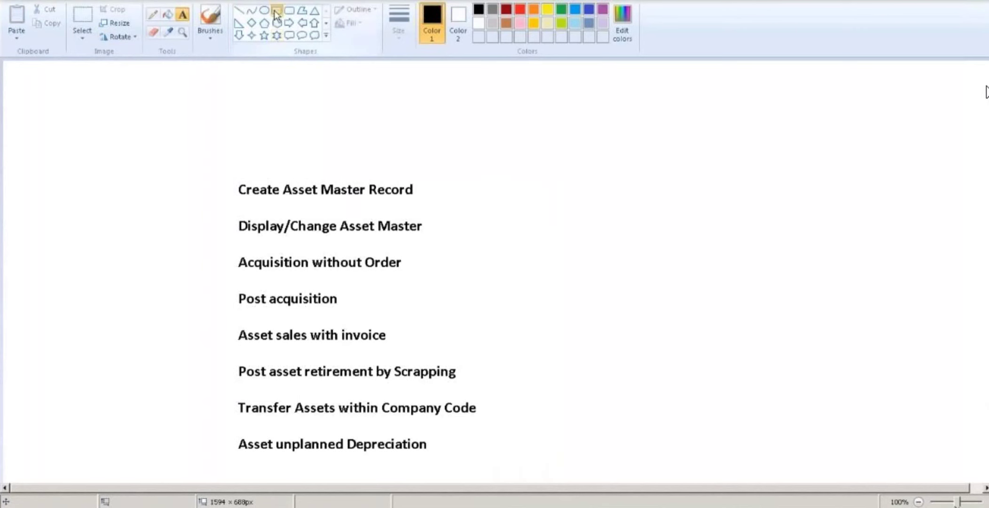
left_click(277, 10)
left_click_drag(215, 171, 498, 461)
left_click(563, 415)
Add the heading 'SAP Fiori' above the boxed list.
left_click(183, 15)
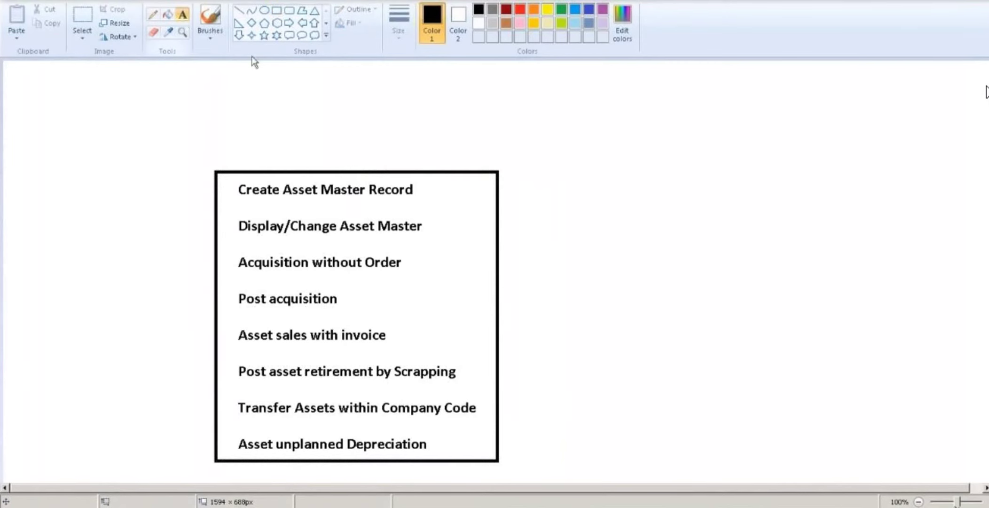
left_click(269, 151)
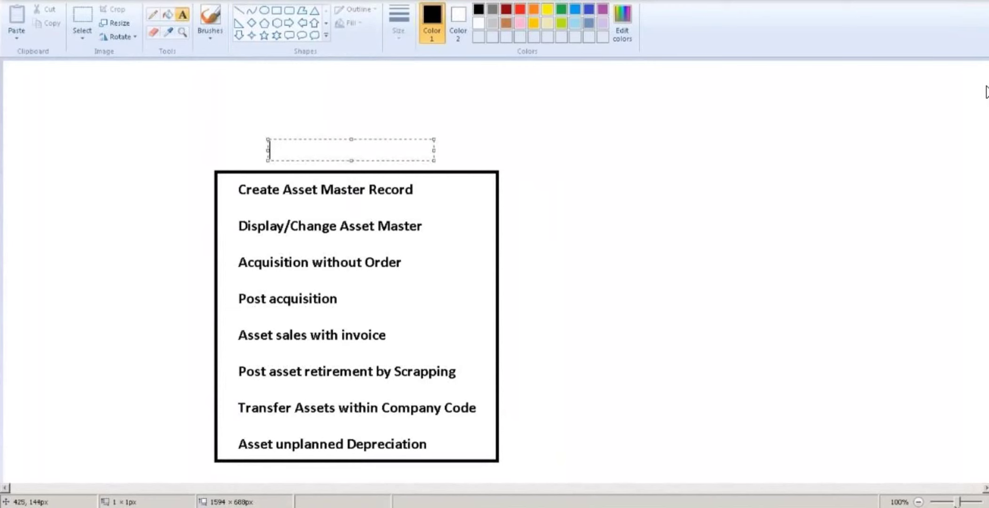
type("SAP F")
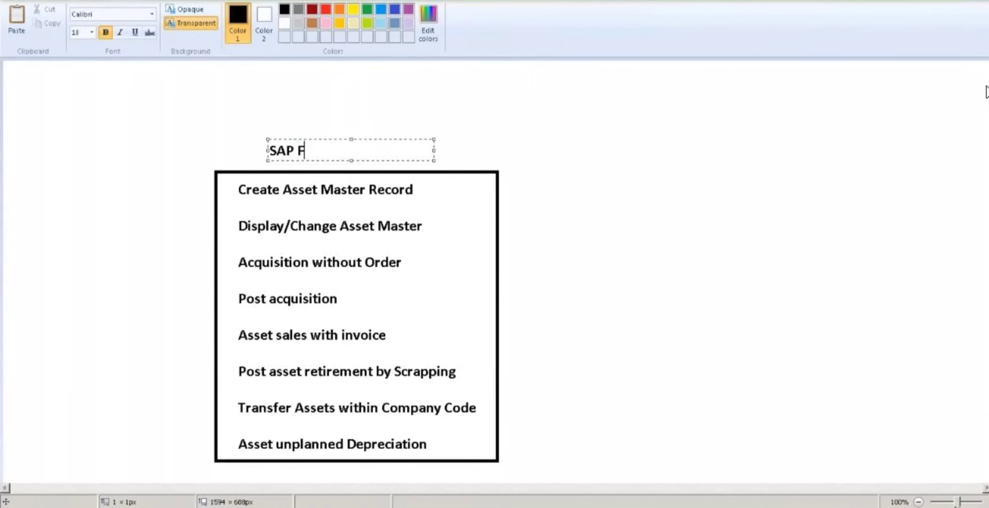
type("iori")
left_click(399, 165)
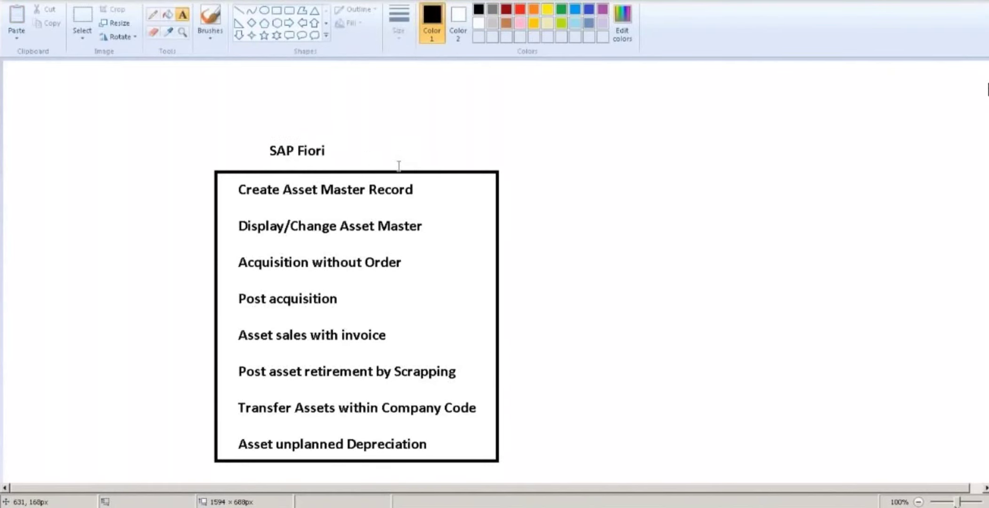
Right of the list, write the codes AS01, AS03/AS02 and F-90 on separate lines.
left_click(556, 190)
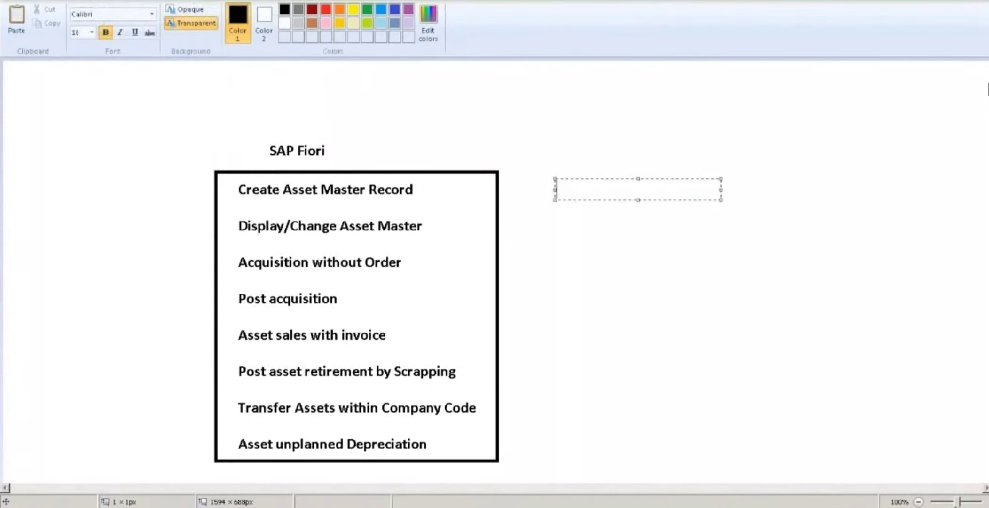
type("AS01")
key("Return")
key("Return")
type("AS03")
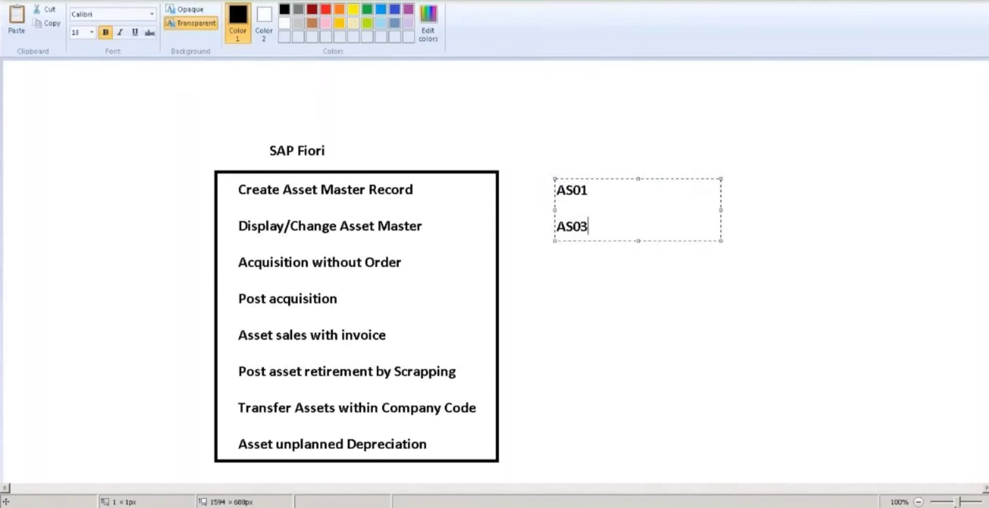
type("/AS02")
key("Return")
key("Return")
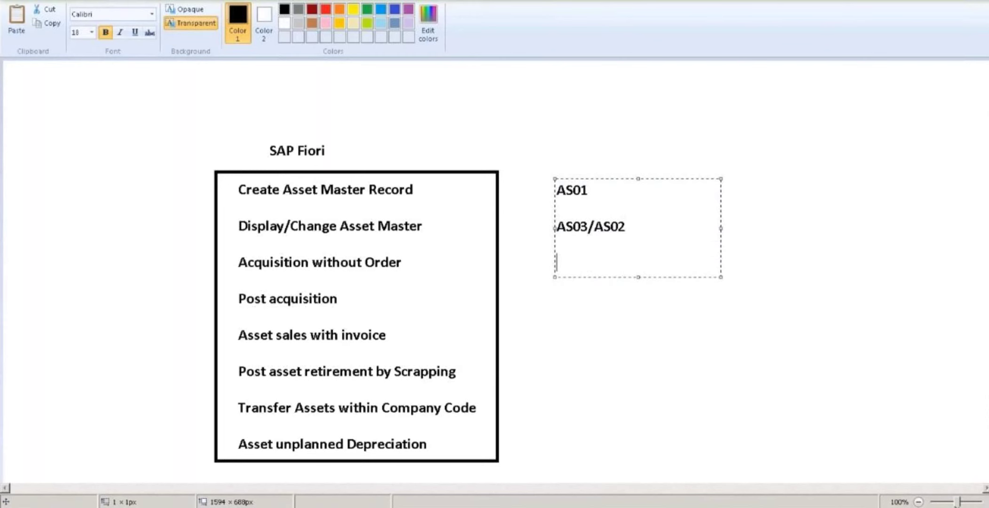
type("F-")
type("90")
Continue the column with ABZON, F-92, ABAVN, ABUMN and ABAAL, each on its own line.
key("Return")
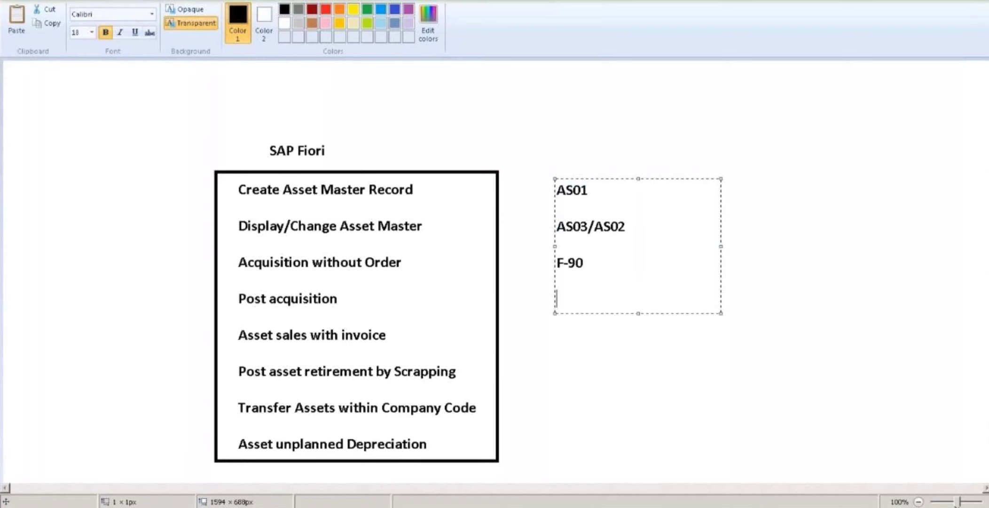
type("ABZON")
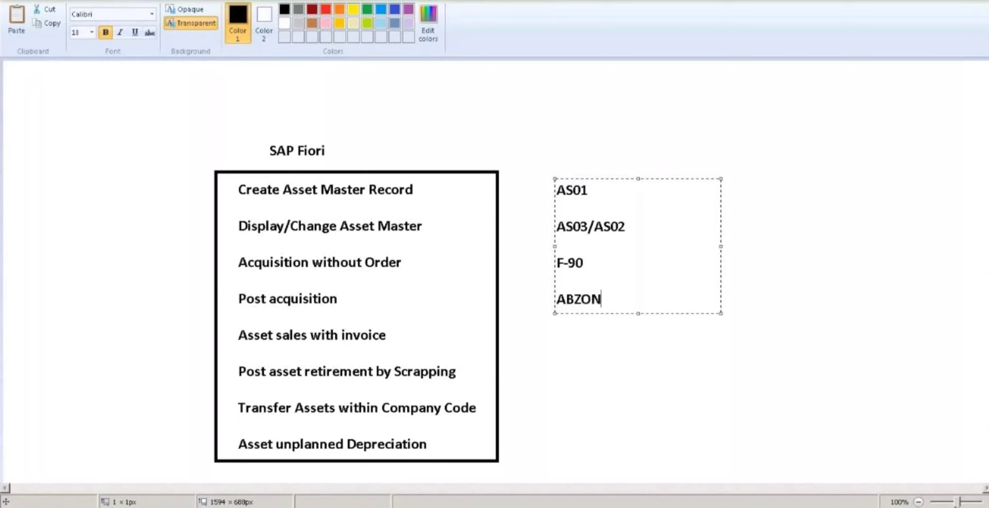
key("Return")
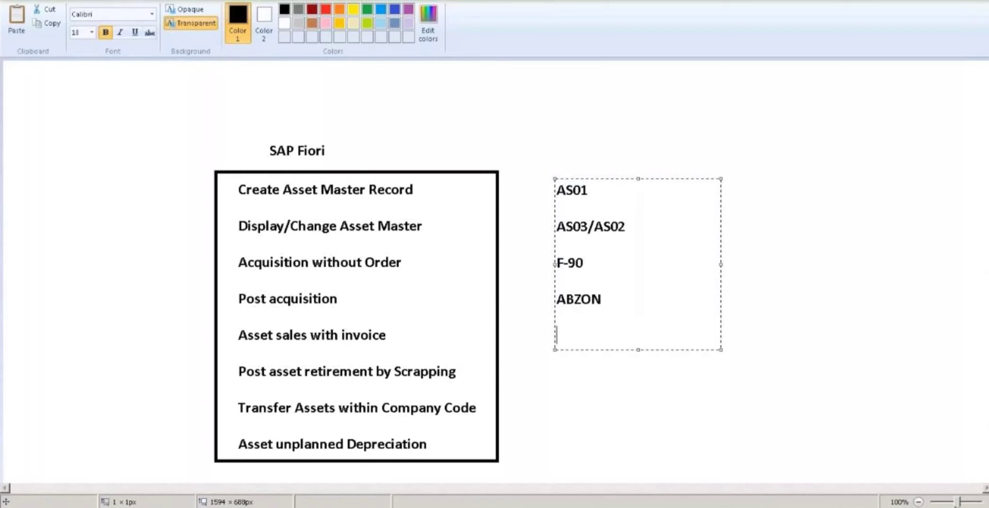
type("F-")
type("0")
type("2")
key("BackSpace")
key("BackSpace")
type("92")
key("Return")
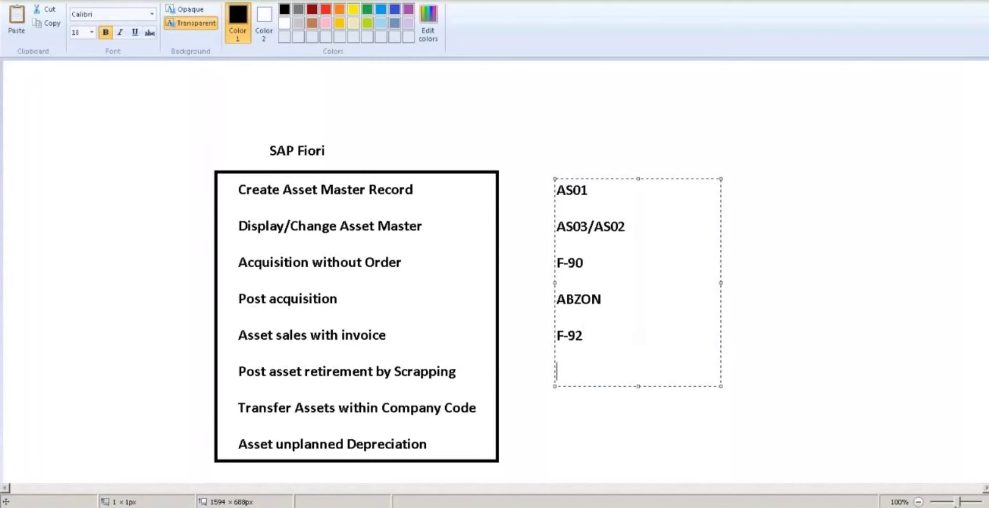
type("ABAVN")
key("Return")
key("Return")
type("ABUMN")
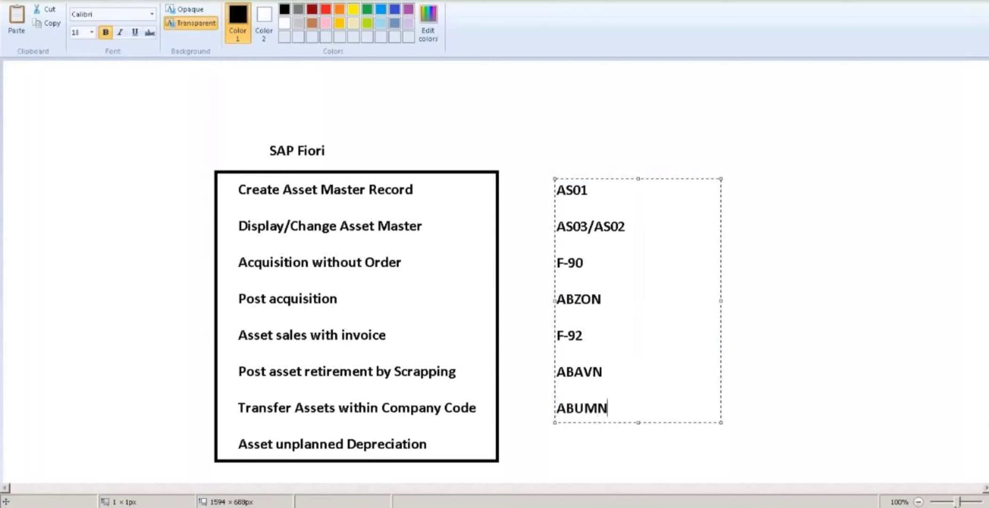
key("Return")
type("ABAAL")
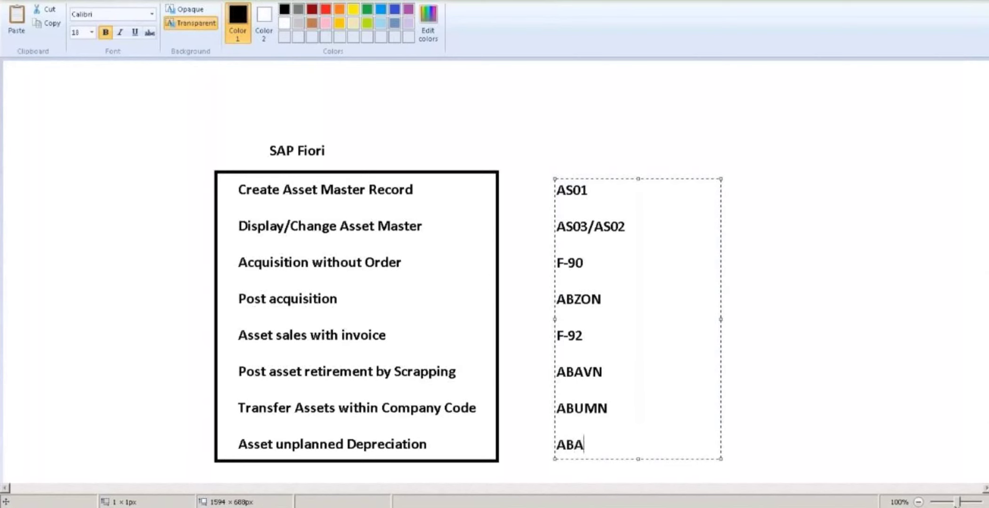
Draw a rectangle around the transaction code column.
left_click(95, 201)
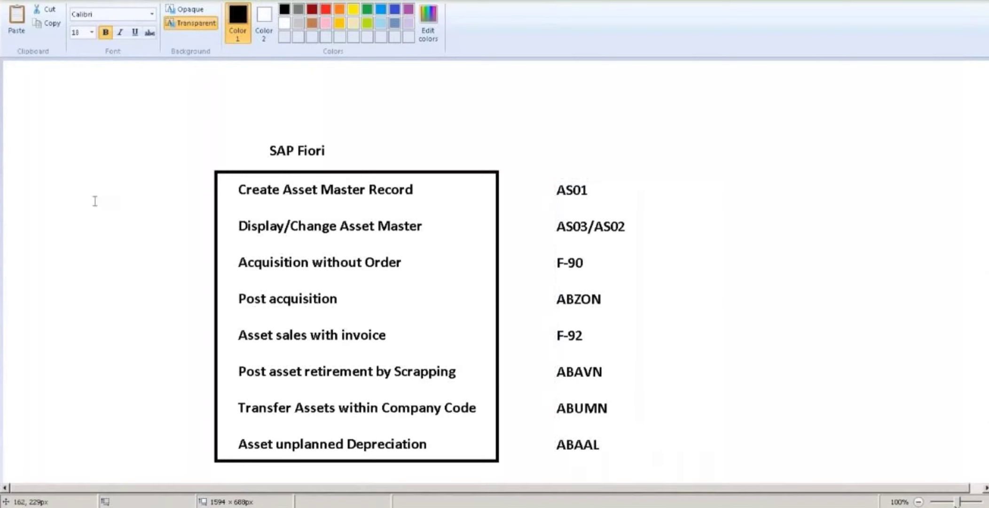
left_click(276, 10)
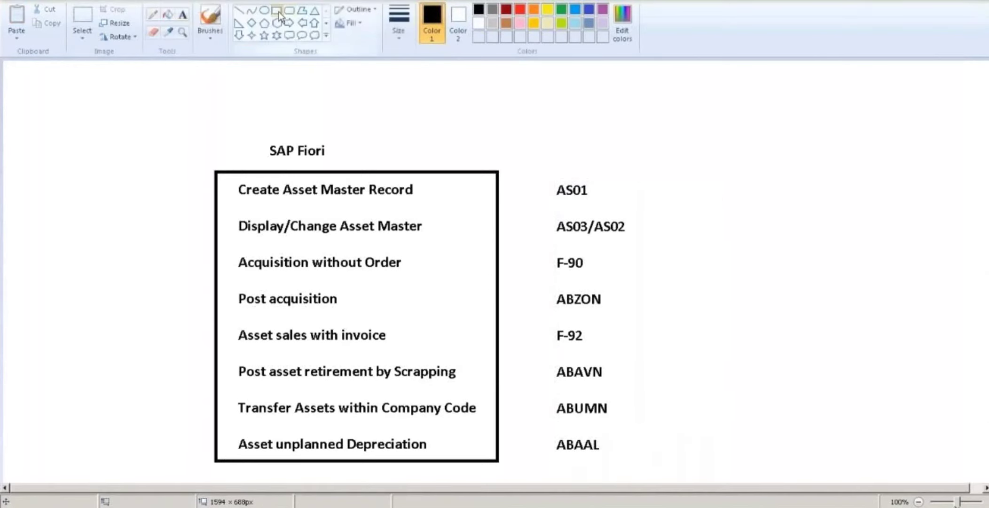
left_click_drag(547, 177, 627, 458)
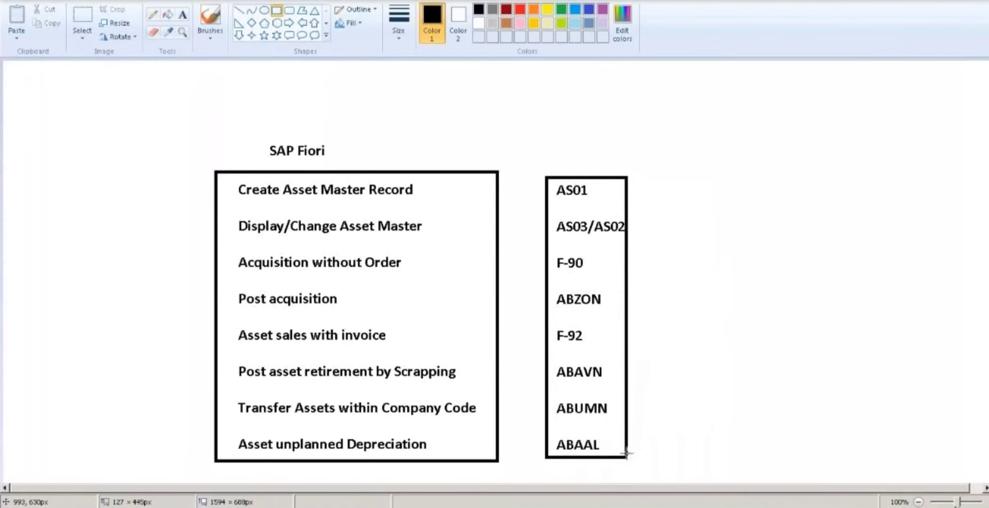
key("Escape")
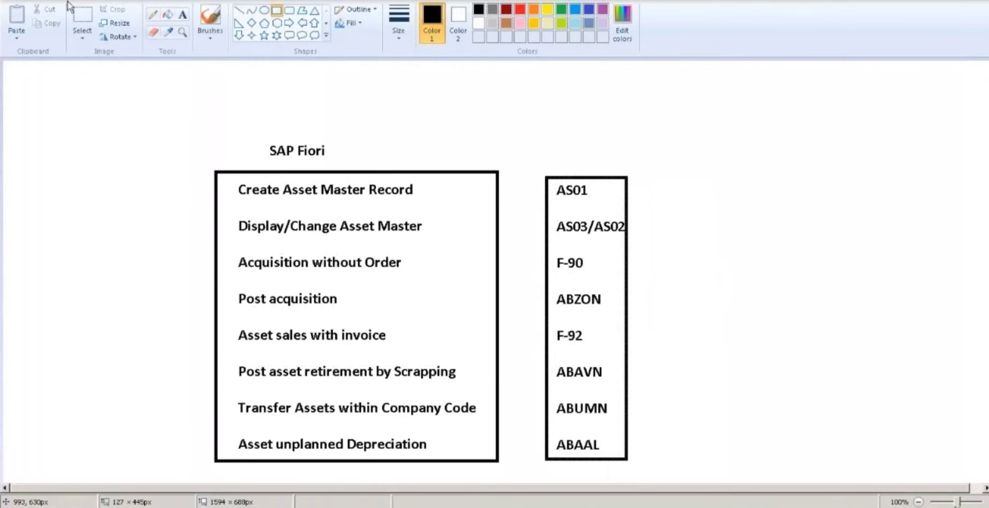
Head the code column 'SAP S/4HANA GUI', then go to the SAP Fiori logon page.
left_click(182, 15)
left_click(547, 148)
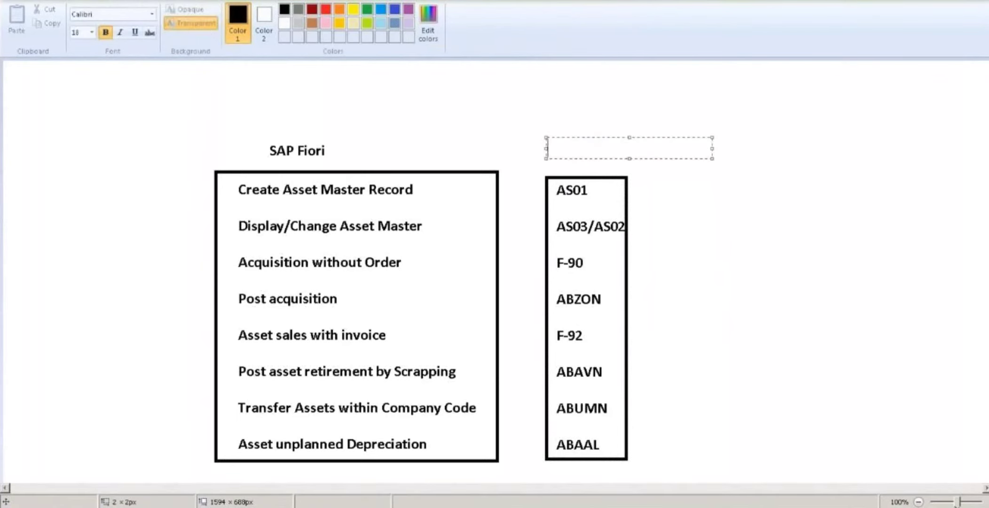
type("SAP S/")
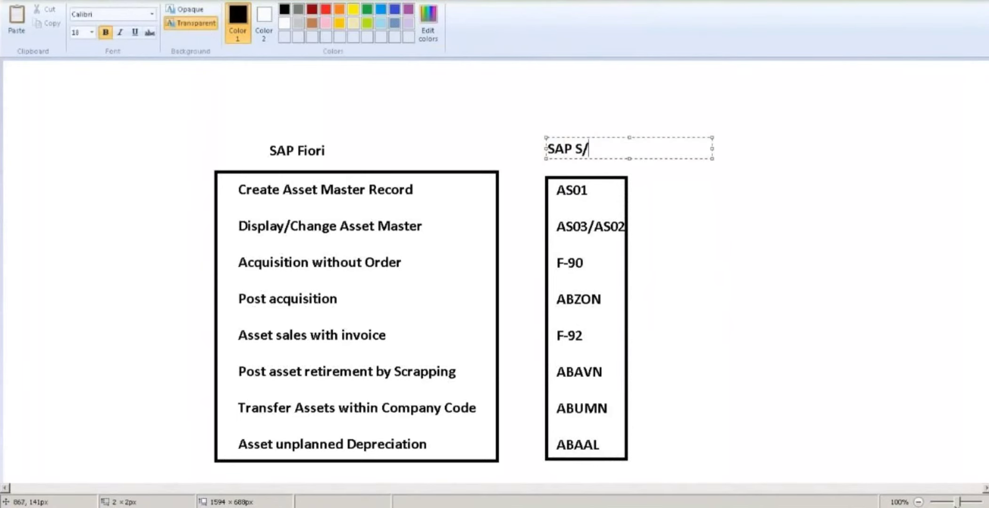
type("4HANA")
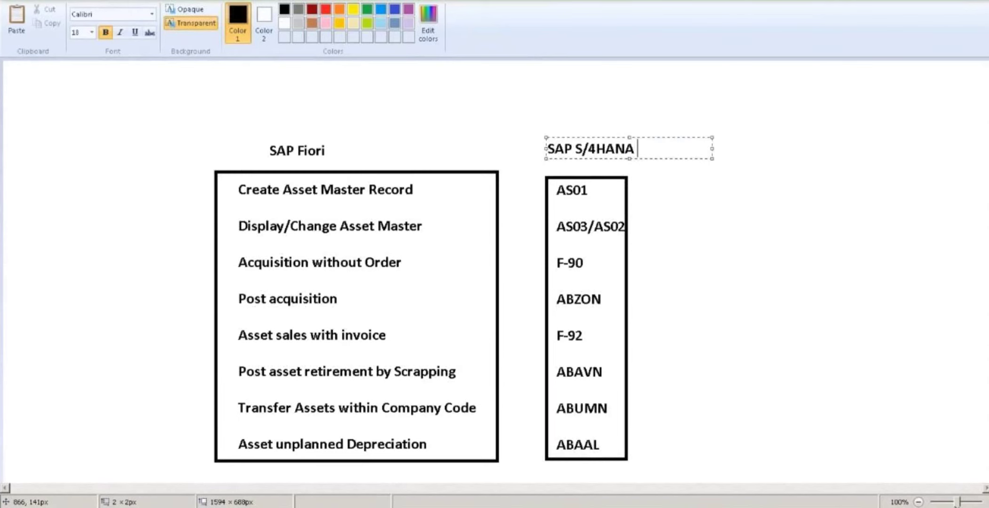
type("GUI")
left_click(837, 106)
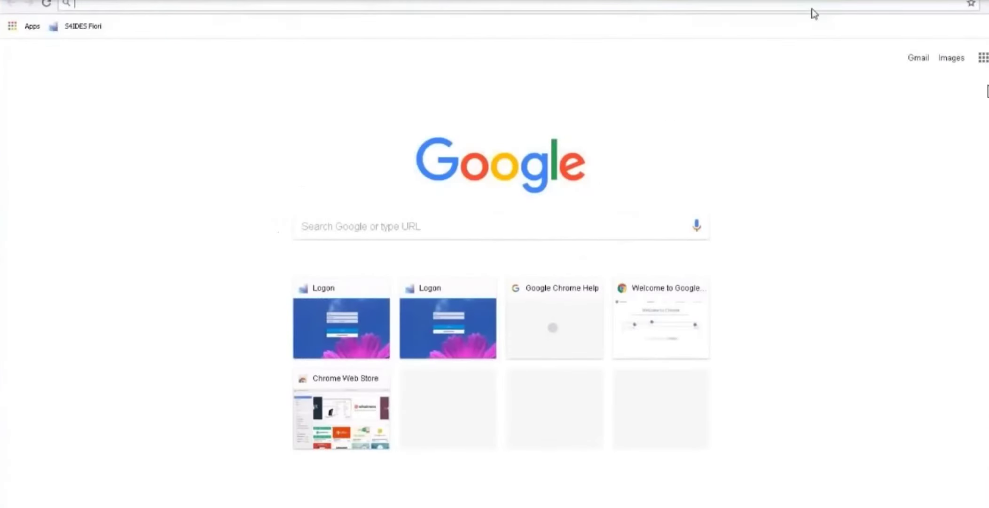
left_click(83, 28)
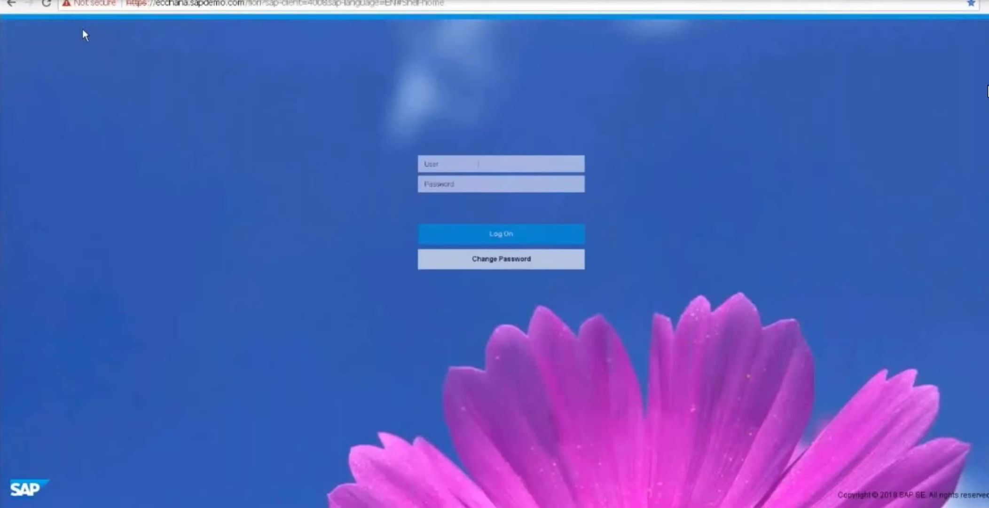
Log on to SAP Fiori Launchpad with the user name and account password.
left_click(537, 137)
type("BEST")
left_click(518, 170)
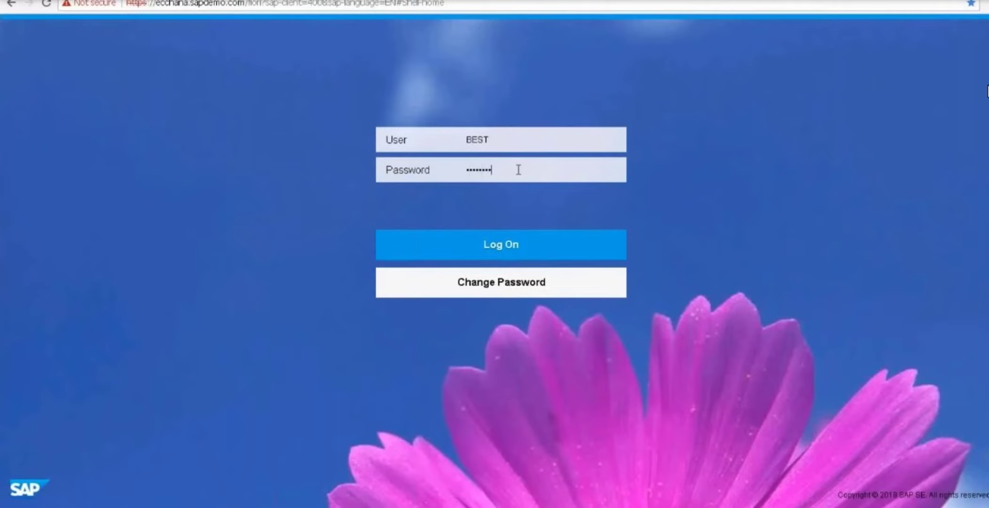
key("Return")
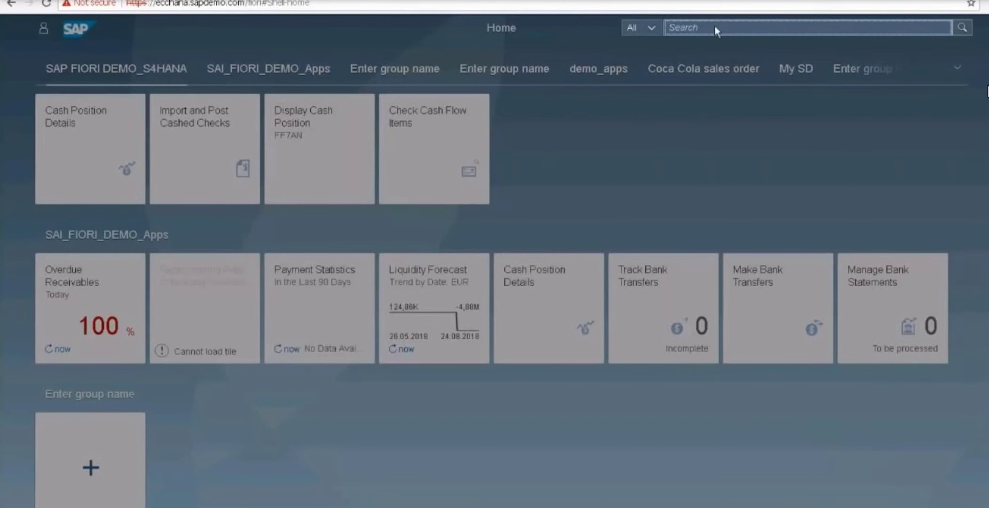
Search for 'create Asset Master' and launch the Create Asset Master Record app.
type("create Asset")
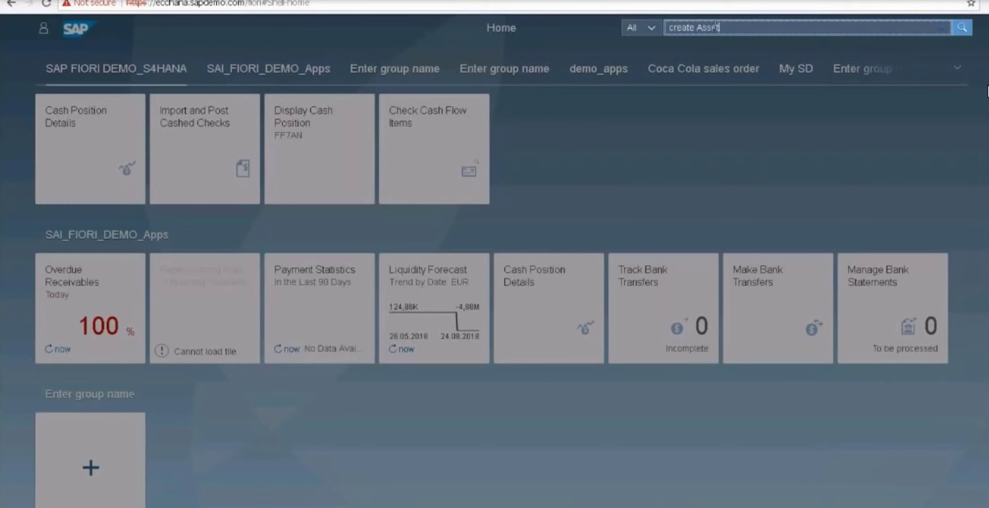
type("Master")
key("Return")
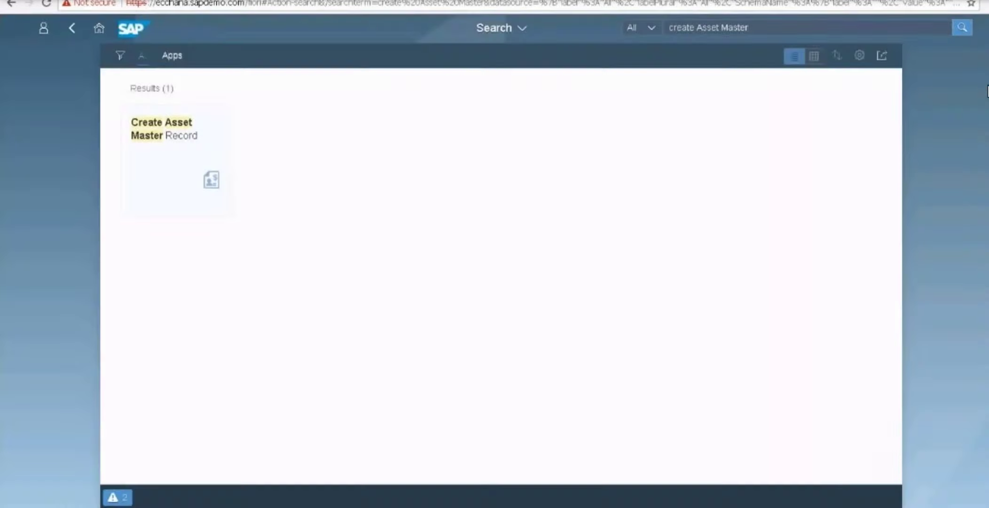
left_click(188, 167)
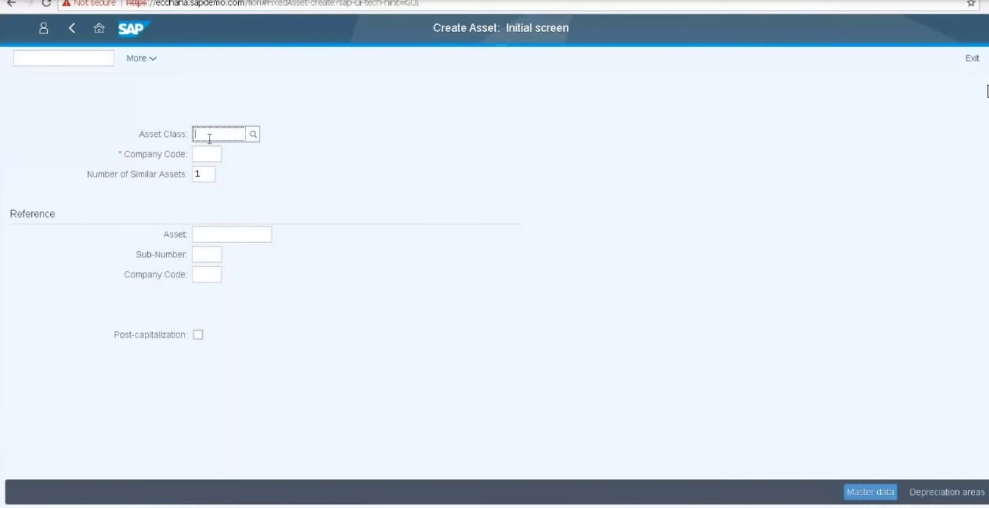
Pick asset class 3100 Vehicles from the value help filtered to company code 1010.
left_click(252, 136)
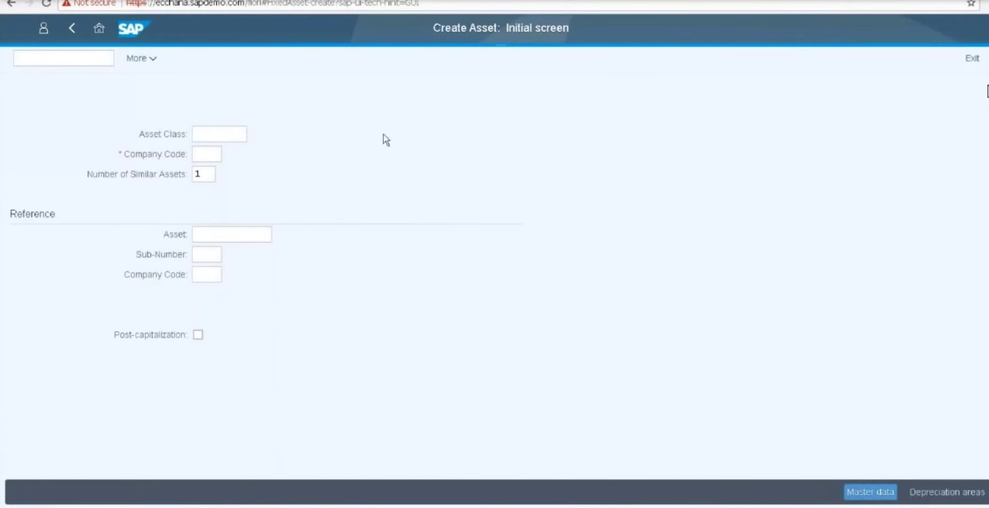
left_click(327, 306)
type("1010")
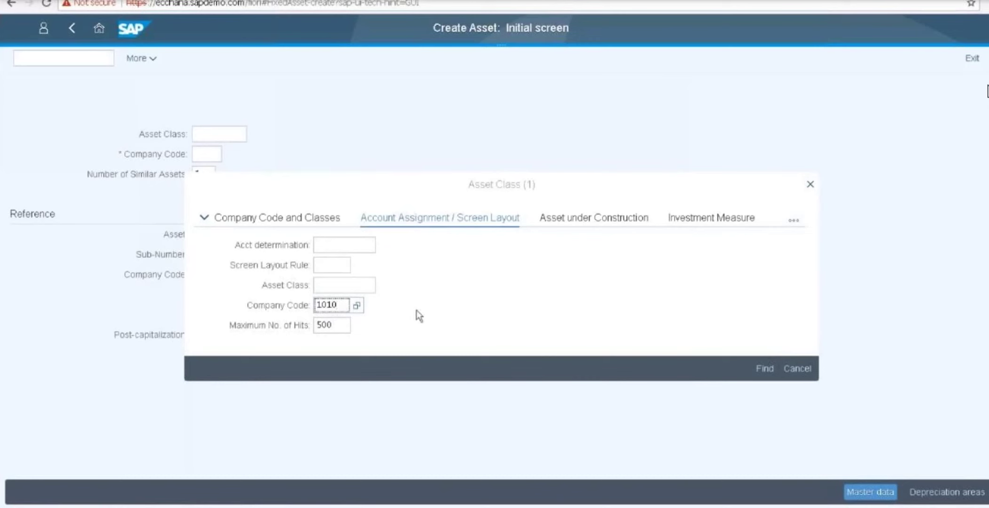
left_click(766, 372)
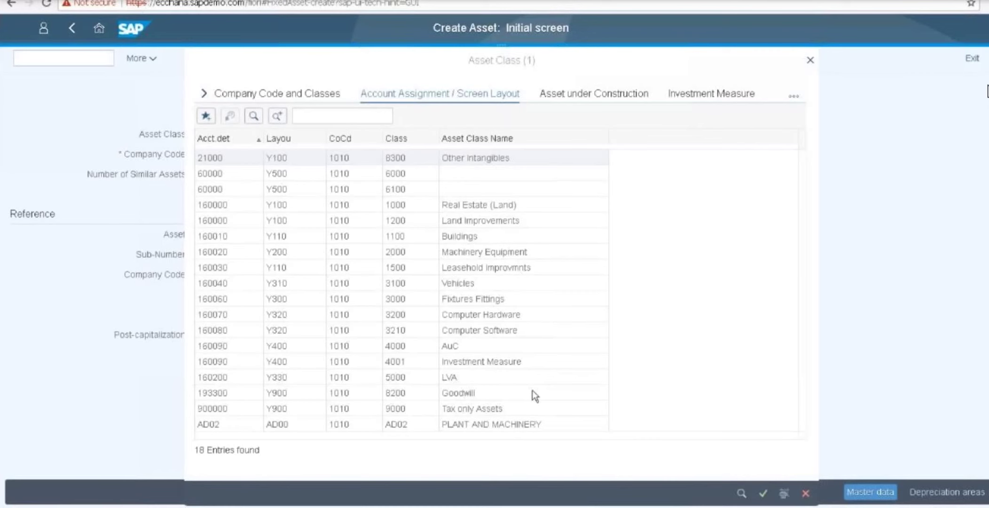
double_click(459, 283)
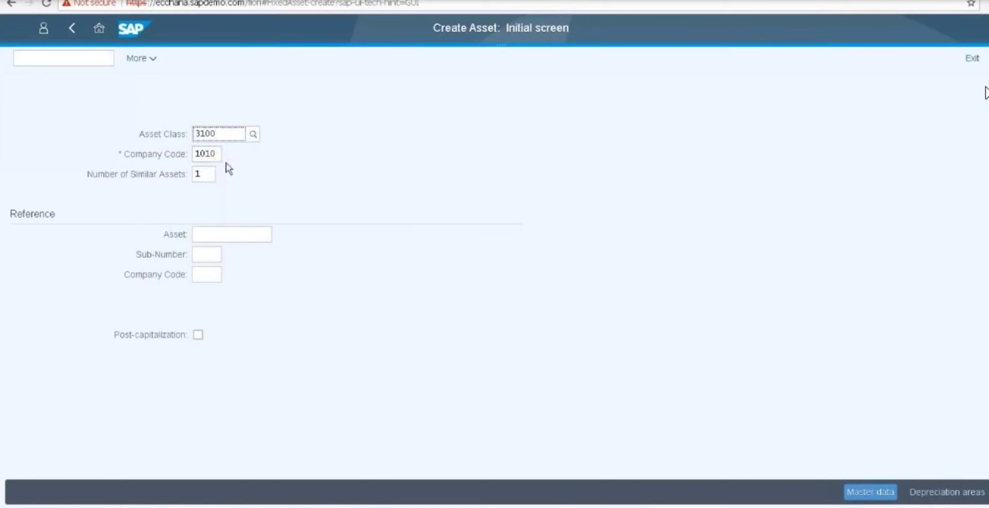
Open the asset's master data form and set its description to Vehicles.
key("Tab")
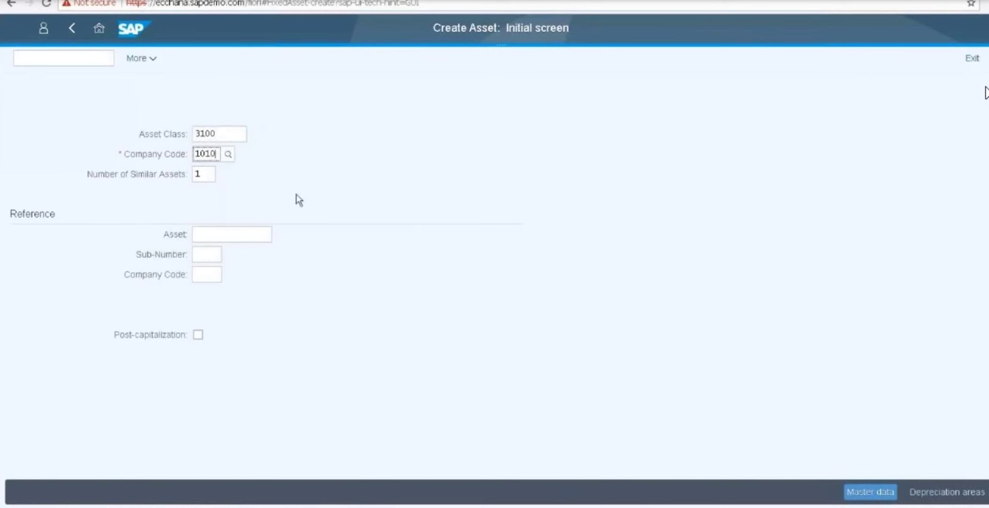
left_click(226, 135)
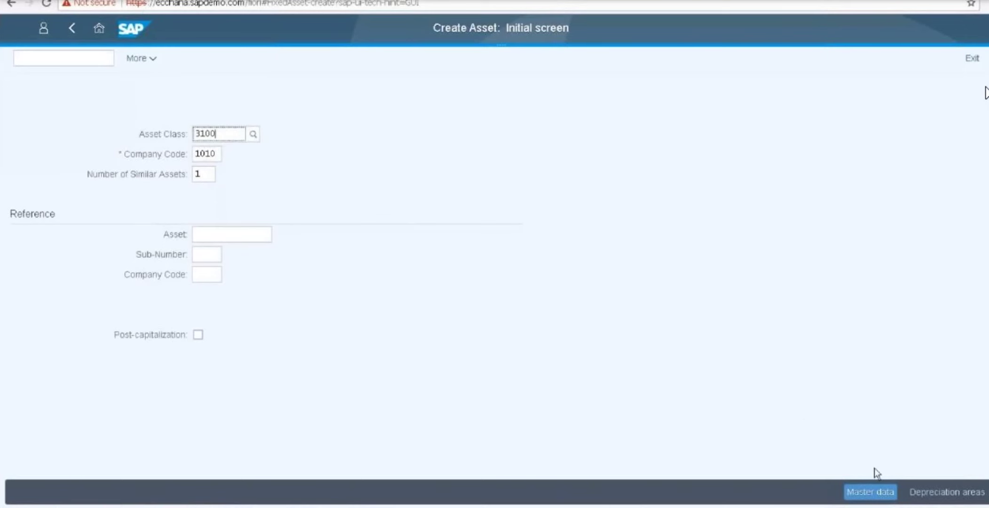
left_click(869, 491)
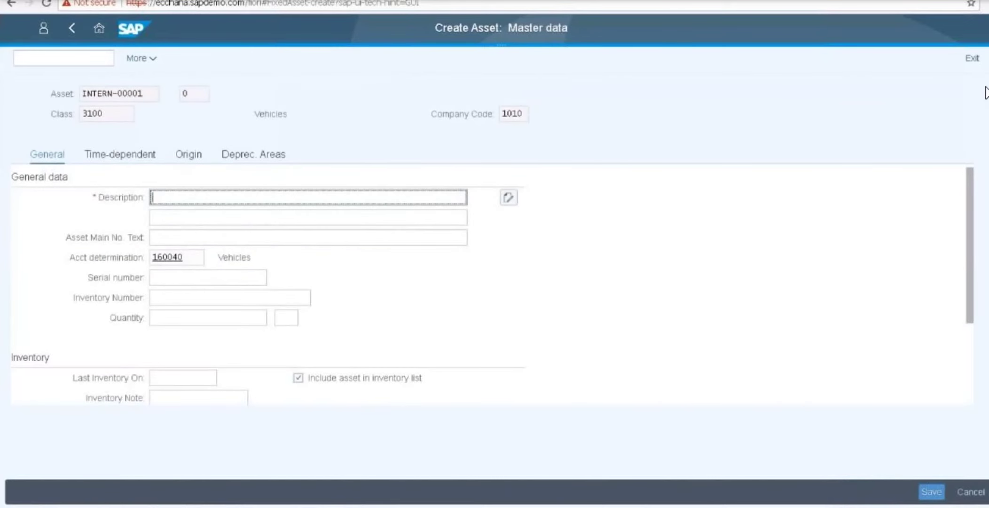
type("Vehicles")
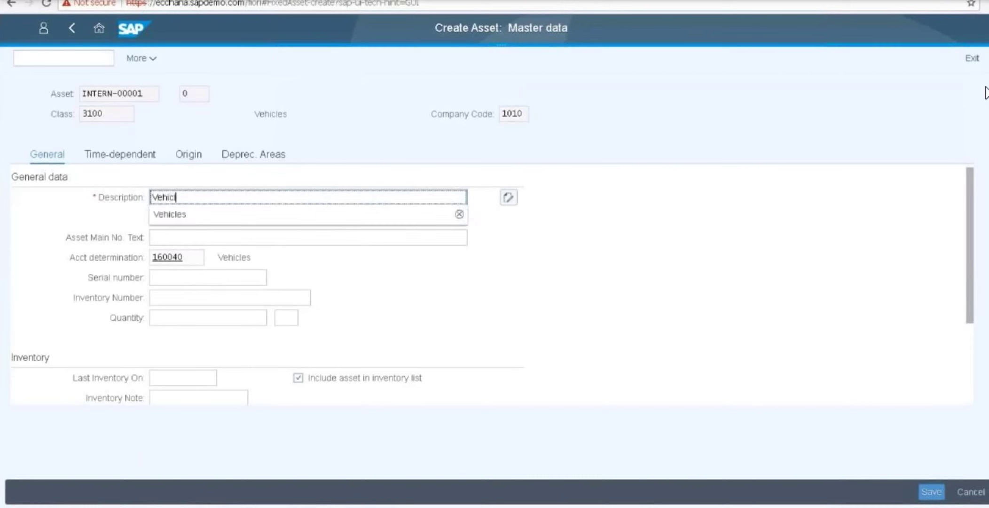
left_click(192, 218)
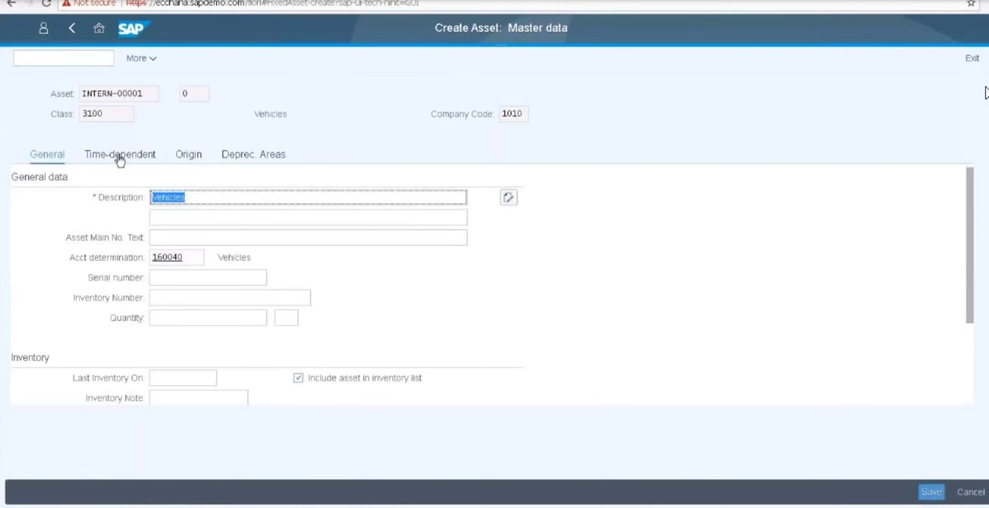
Show the Deprec. Areas tab with the five depreciation areas at useful life 6.
left_click(254, 154)
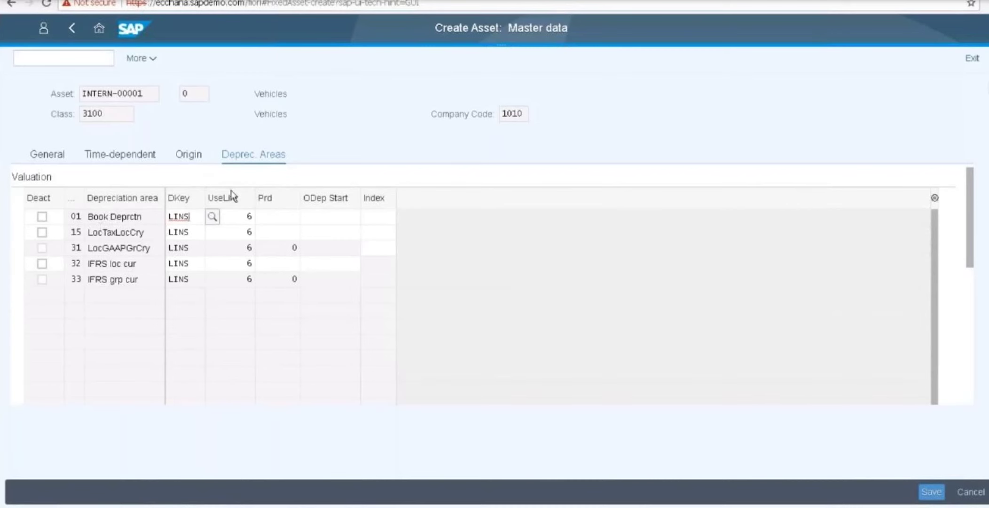
Give areas 01 and 15 useful life 15 and period 10, applying it to all areas.
double_click(244, 216)
type("15")
left_click(284, 216)
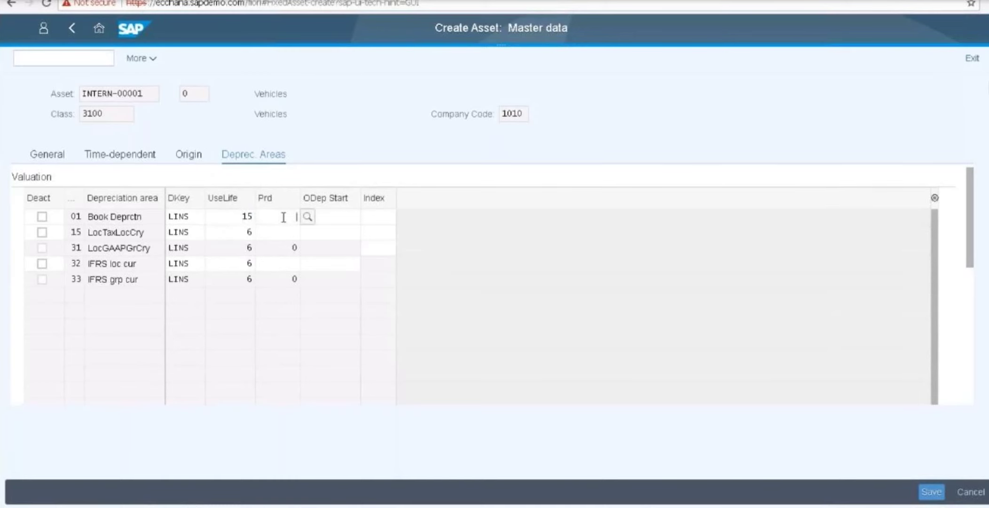
type("10")
left_click(241, 230)
type("15")
left_click(290, 231)
type("10")
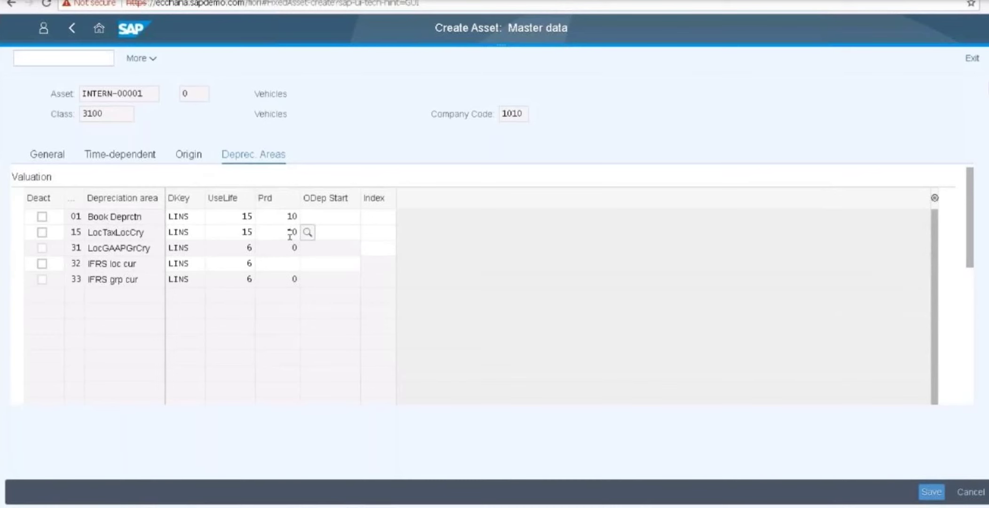
key("Return")
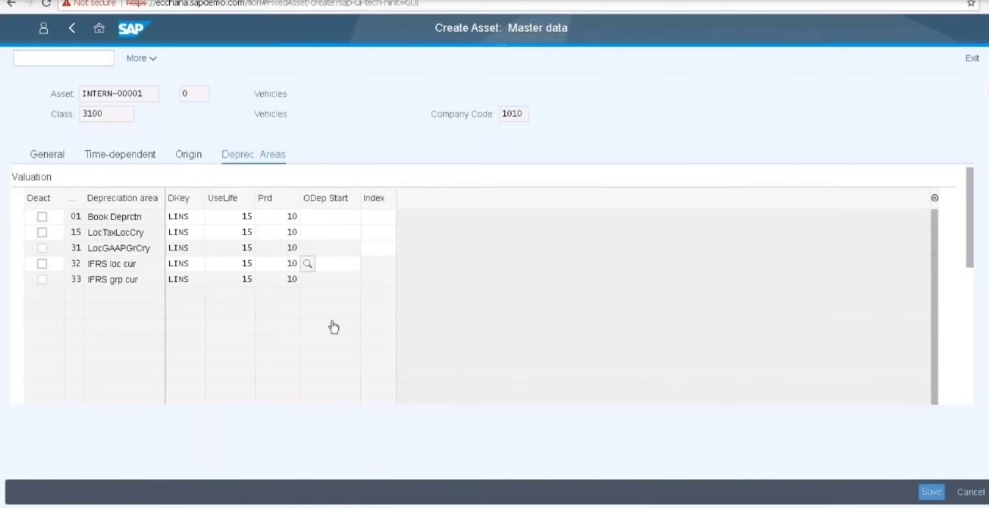
Save the new vehicle asset, creating asset 500009 0.
left_click(929, 494)
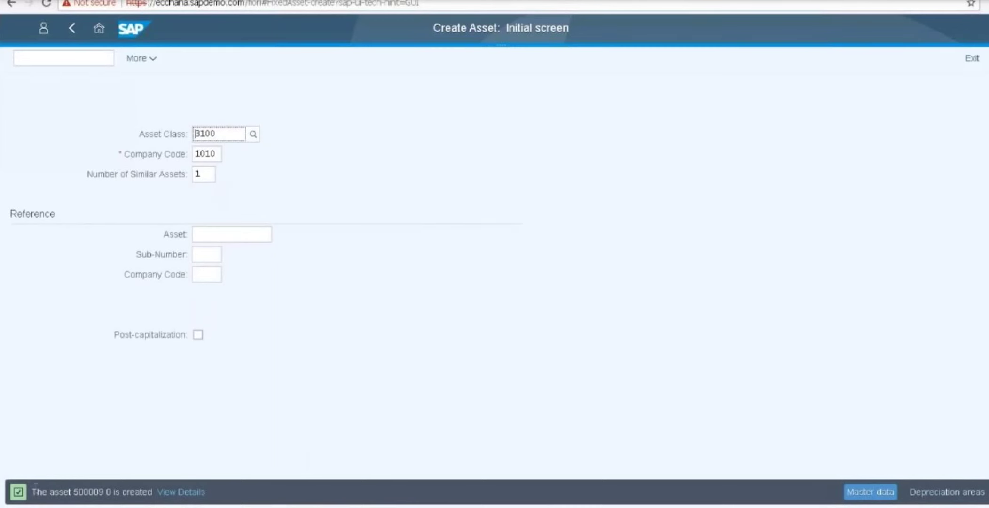
left_click(68, 494)
Paste the message 'The asset 500009 0' into a new Notepad note and select the number.
key("super")
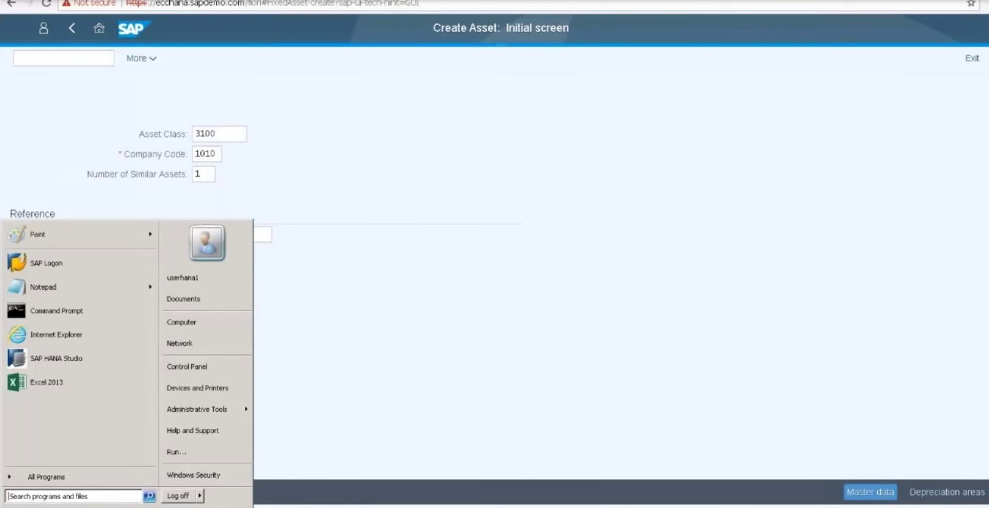
left_click(57, 288)
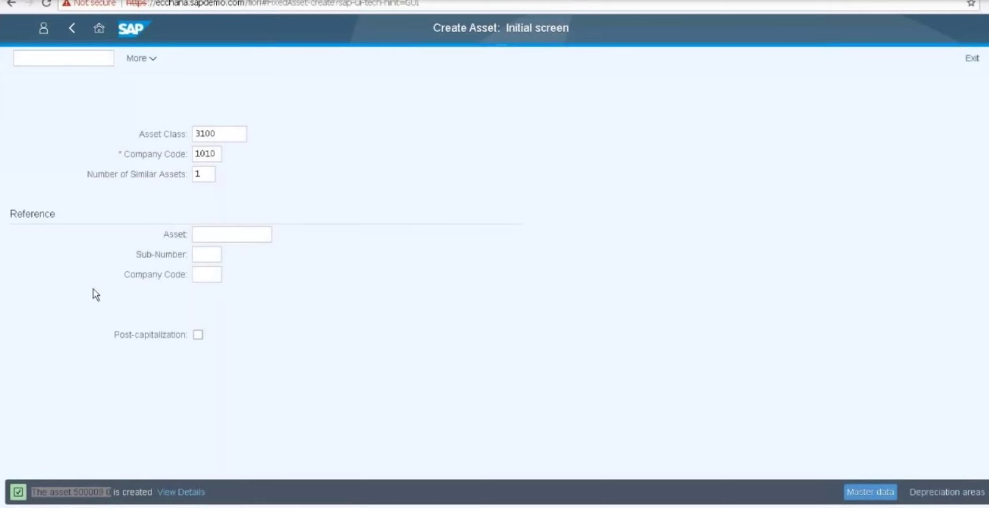
key("alt+Tab")
type("The asset 500009 0")
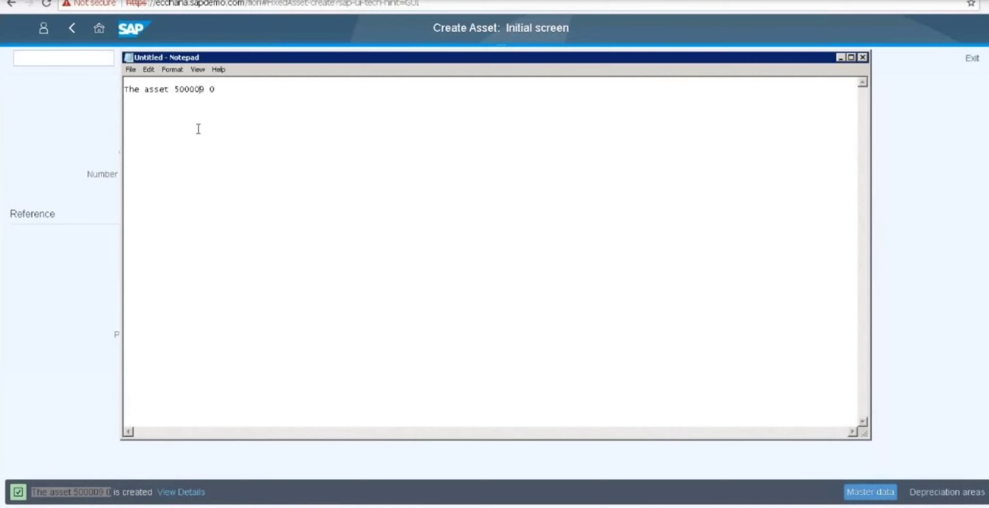
left_click_drag(175, 89, 211, 90)
Check the asset number and sub-number in the note, then minimize Notepad.
left_click(211, 90)
left_click_drag(206, 90, 223, 102)
left_click_drag(177, 89, 202, 96)
left_click(238, 91)
left_click(839, 59)
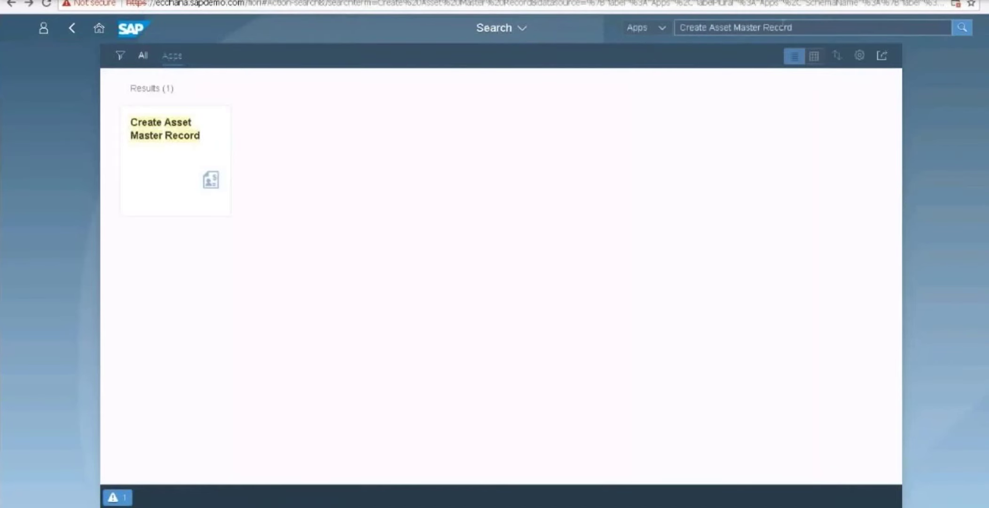
Replace the launchpad search with 'Display' and open the Display Asset app.
left_click(795, 26)
key("BackSpace")
key("BackSpace")
key("BackSpace")
key("BackSpace")
key("BackSpace")
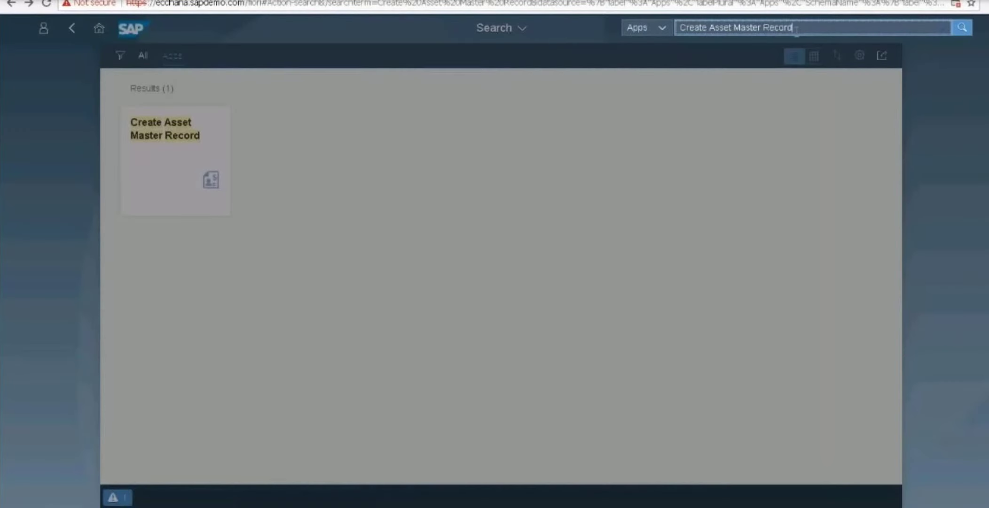
key("BackSpace")
key("BackSpace")
key("BackSpace")
key("BackSpace")
key("BackSpace")
key("BackSpace")
key("BackSpace")
key("BackSpace")
key("BackSpace")
key("BackSpace")
key("BackSpace")
key("BackSpace")
key("BackSpace")
key("BackSpace")
key("BackSpace")
key("BackSpace")
key("BackSpace")
key("BackSpace")
key("BackSpace")
key("BackSpace")
type("Displa")
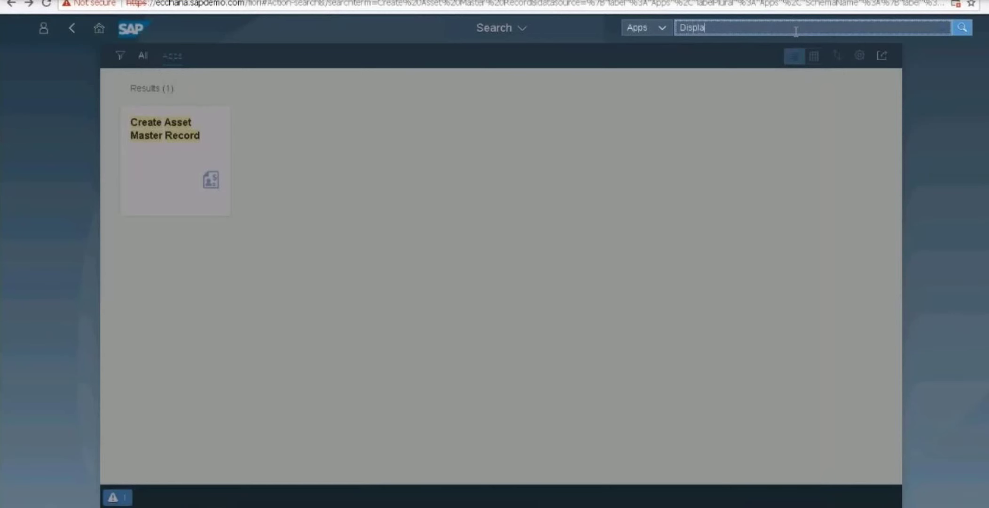
type("y")
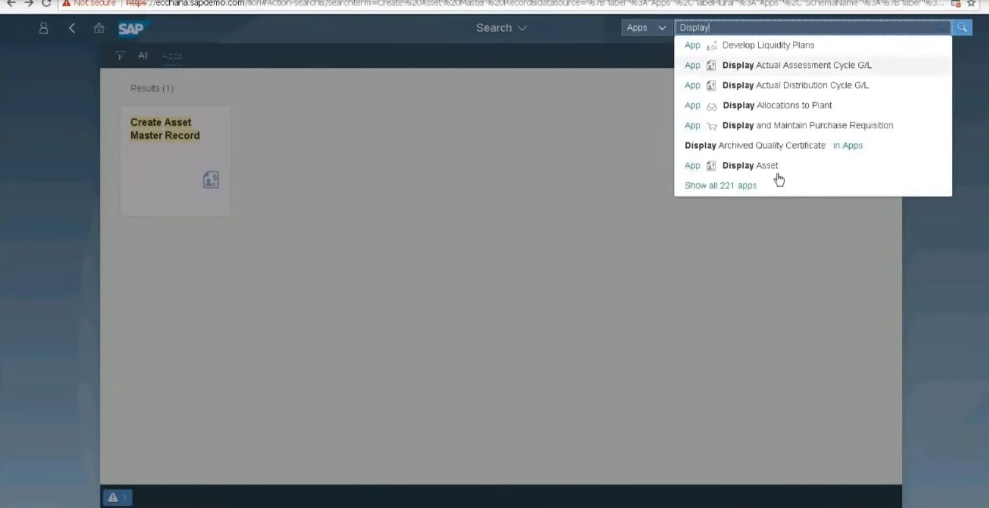
left_click(752, 168)
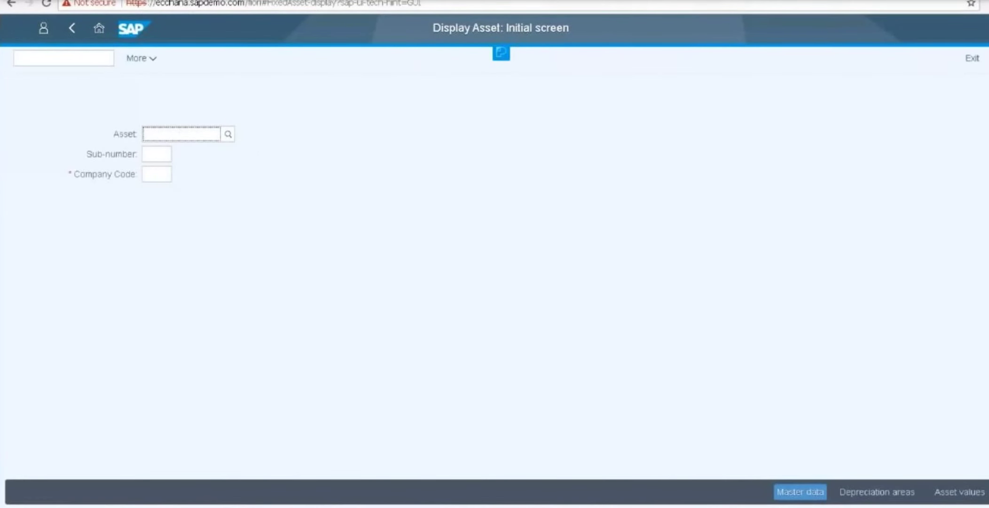
Copy asset number 500009 from the Notepad note.
key("alt+Tab")
double_click(184, 90)
left_click_drag(203, 94, 205, 90)
key("ctrl+c")
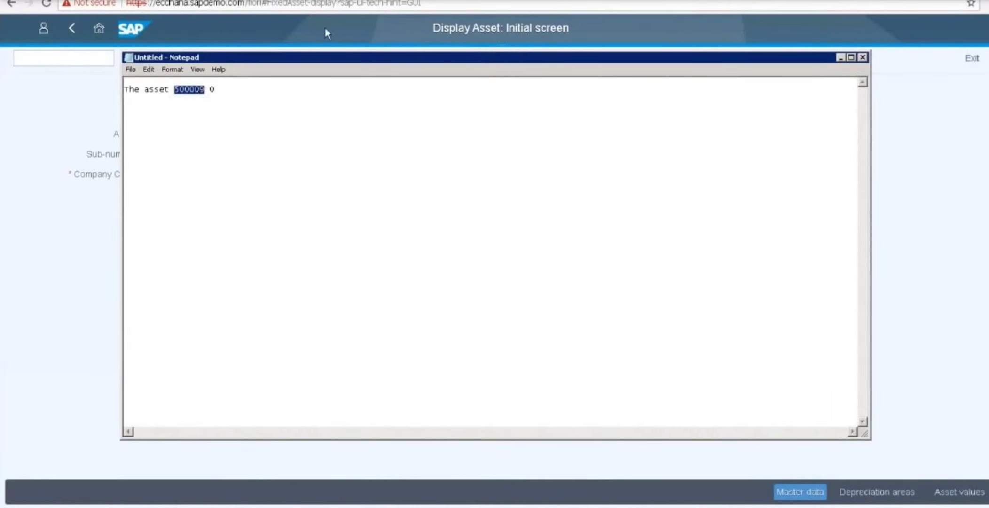
left_click(324, 28)
Enter asset 500009, sub-number 0 and company code 1010 to display its master data.
left_click(203, 135)
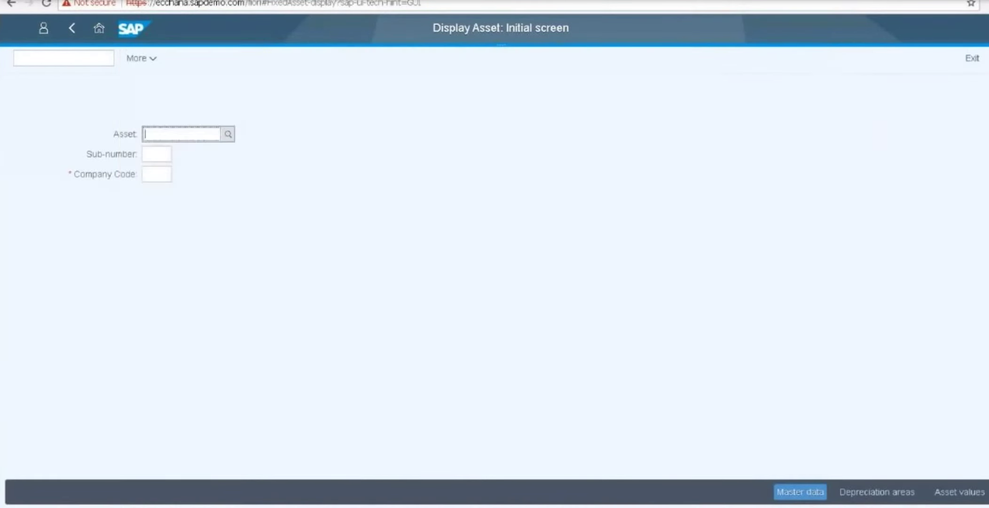
key("ctrl+v")
left_click(163, 158)
type("0")
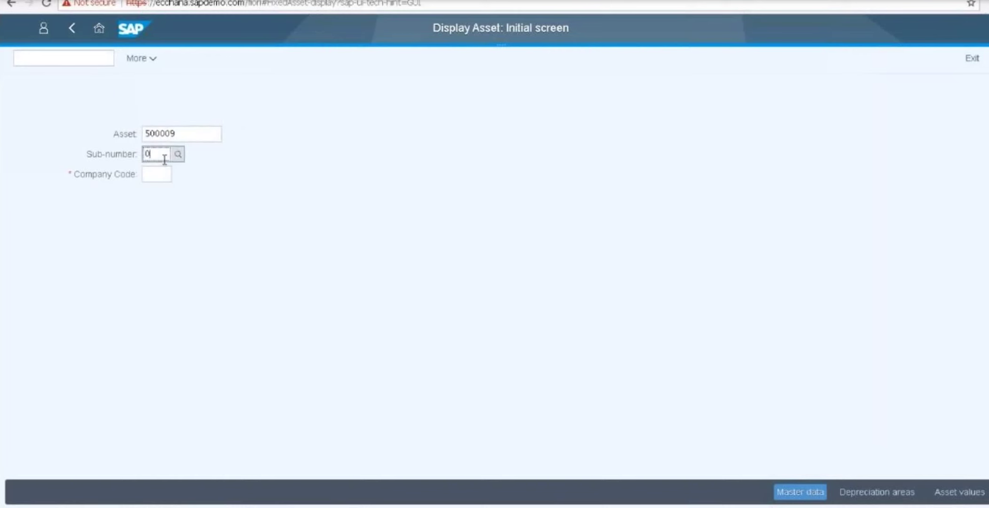
left_click(155, 174)
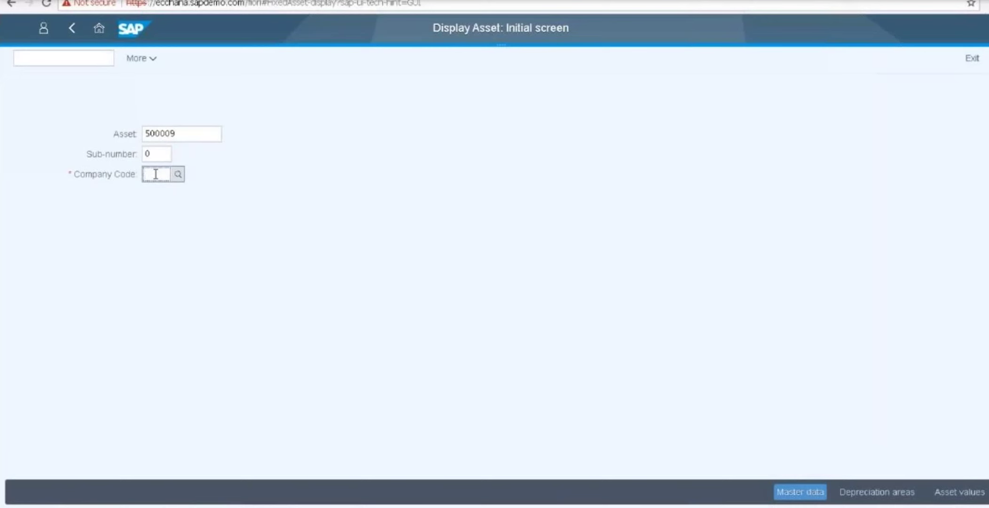
type("1010")
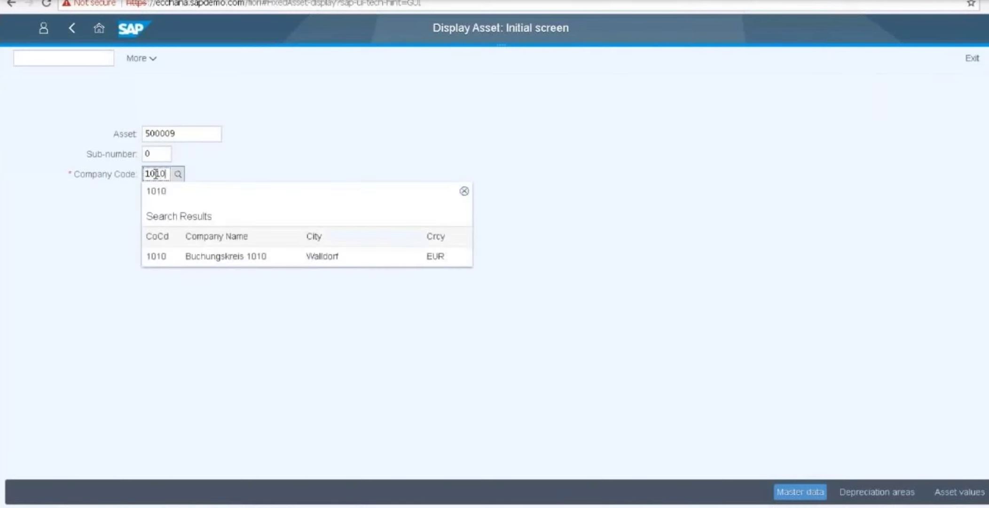
left_click(162, 258)
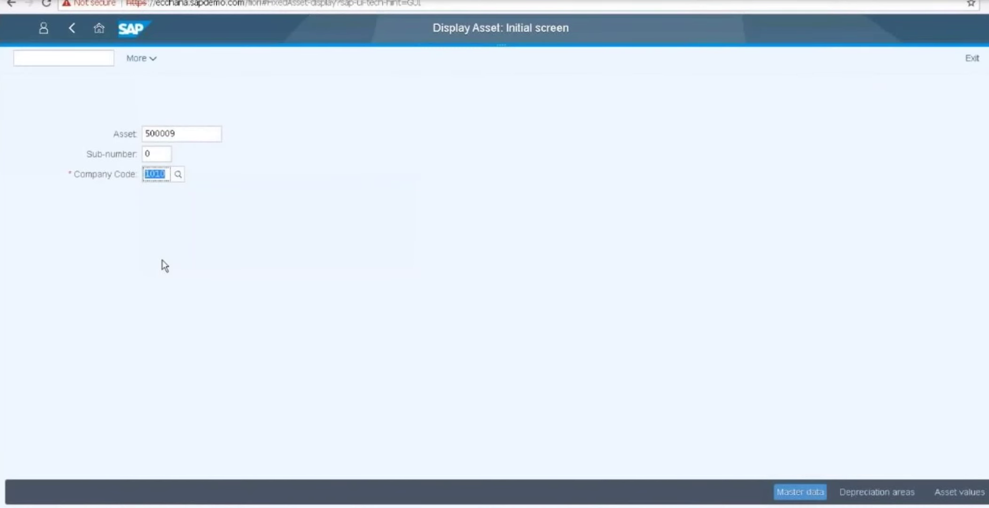
key("Return")
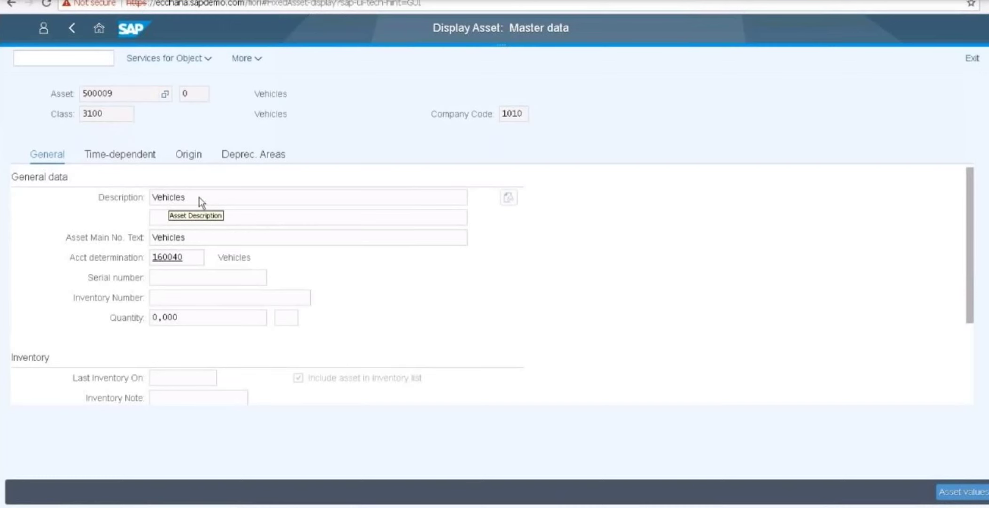
View asset 500009's time-dependent data: cost center 10101601, Marketing (DE), 01.01.1900–31.12.9999.
left_click(232, 160)
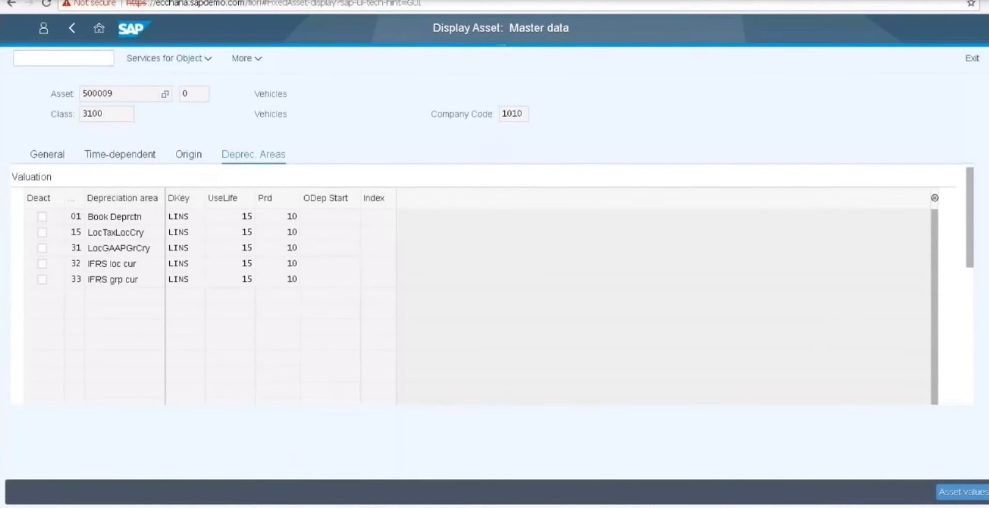
left_click(123, 157)
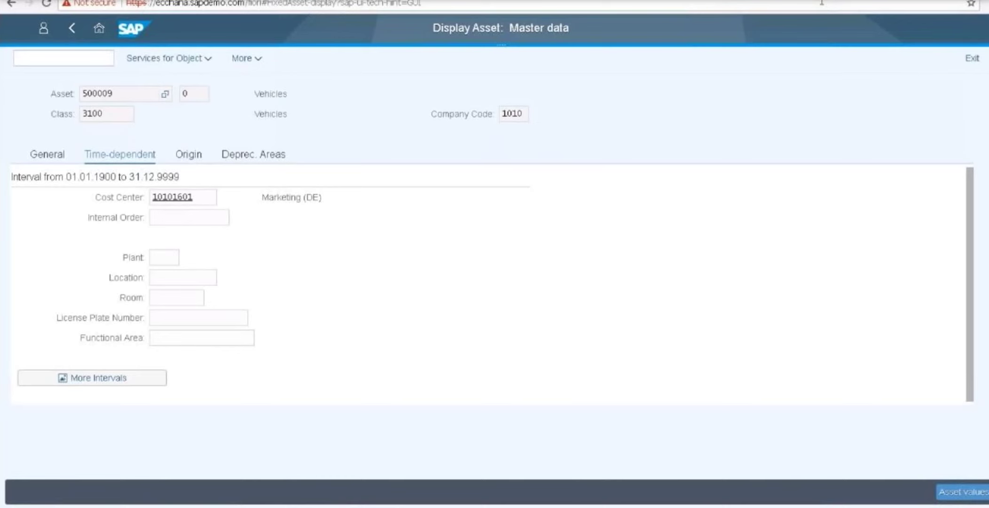
Search the launchpad for 'Change asset' and open the Change Asset app.
key("alt+Left")
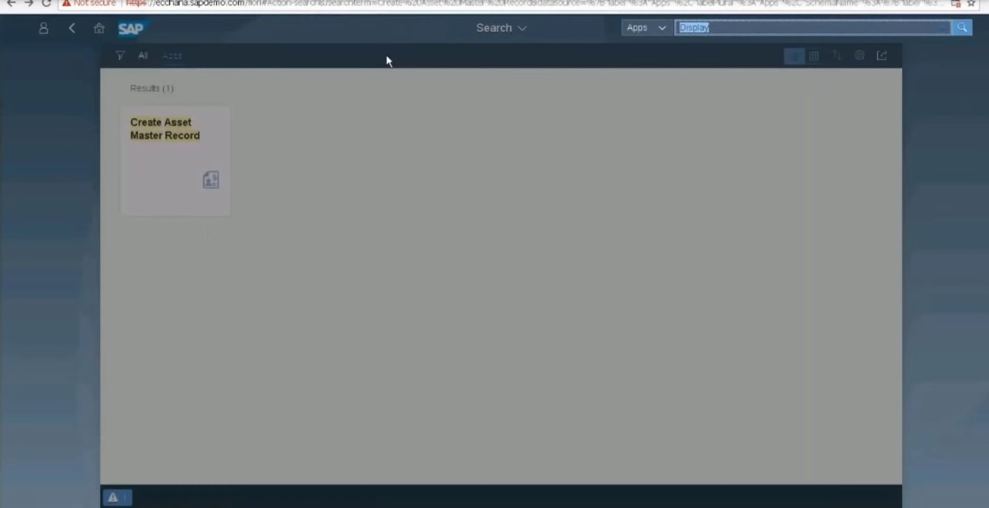
type("Change ass")
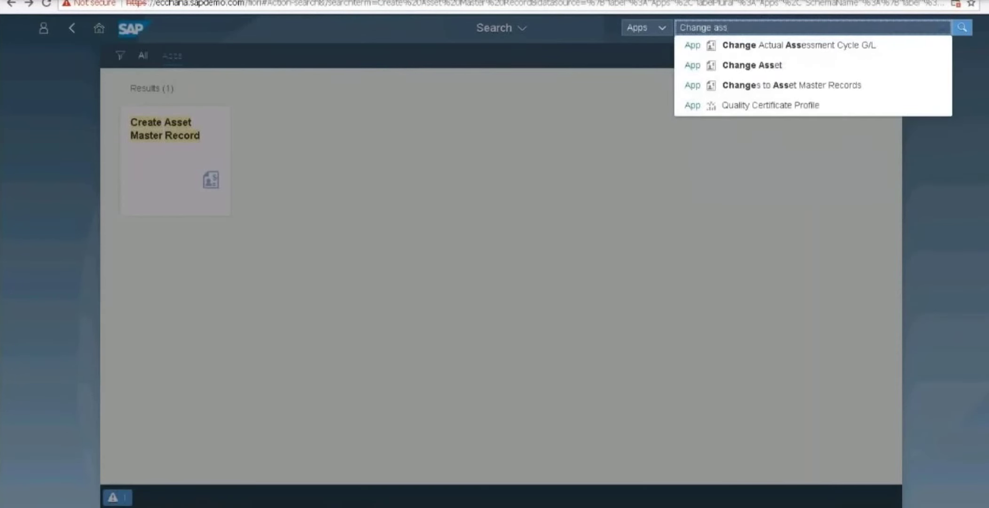
type("ey")
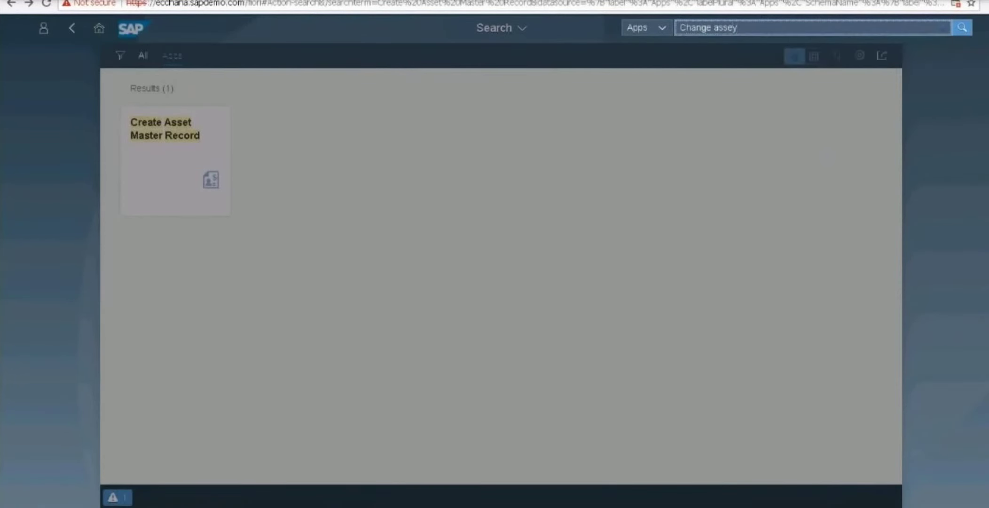
key("BackSpace")
type("t")
key("Return")
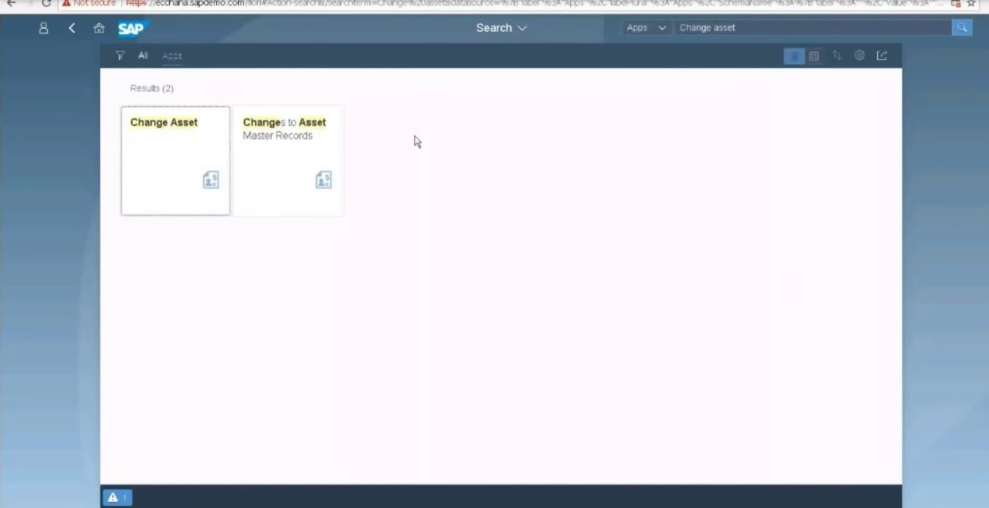
left_click(178, 156)
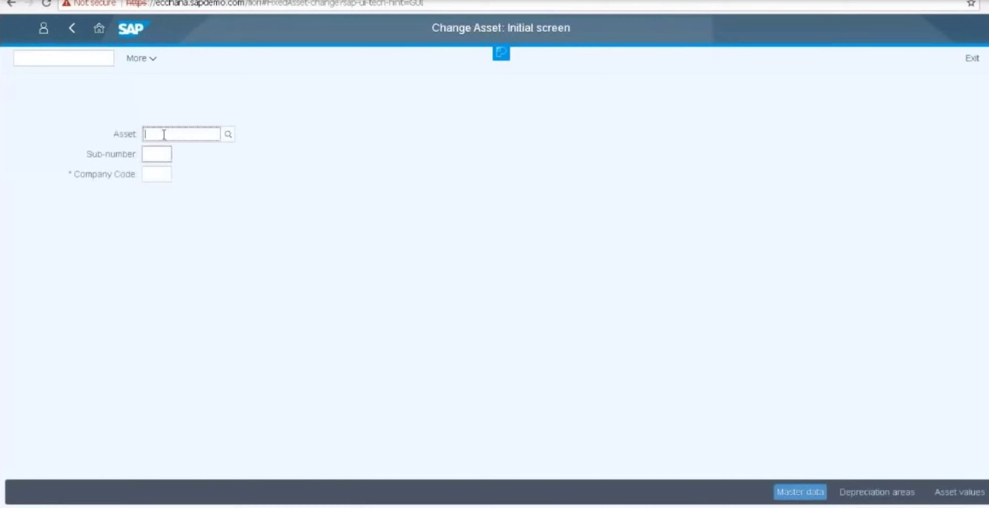
Open asset 500009, sub-number 0, company code 1010 master data for editing.
type("500009")
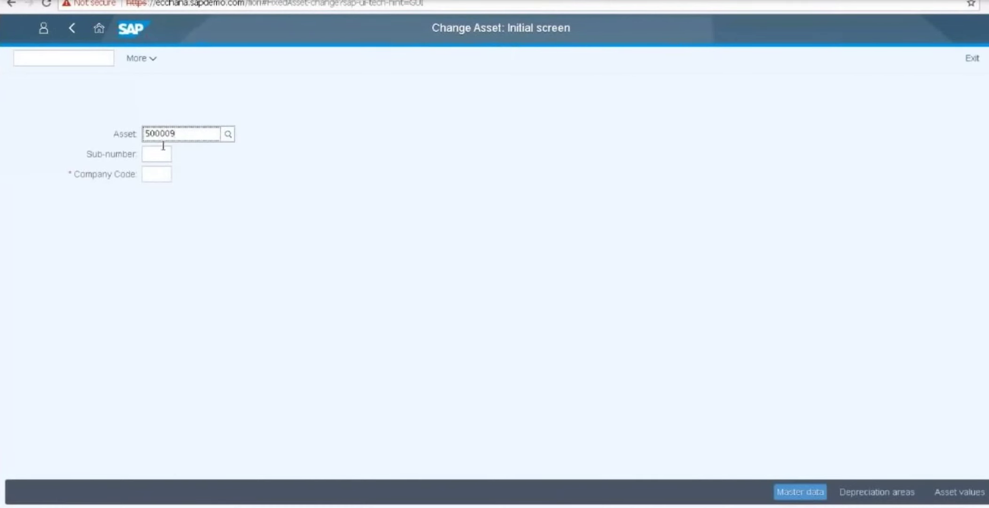
key("Tab")
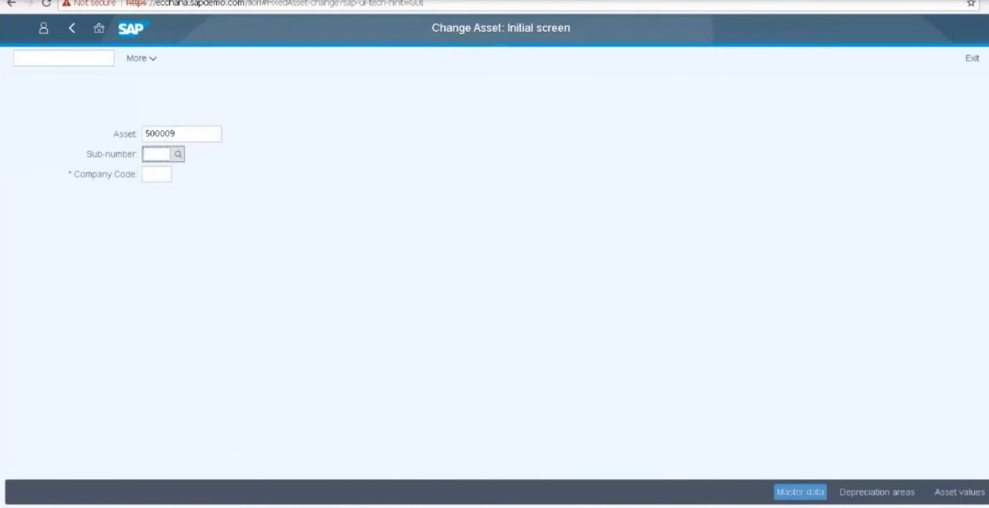
type("0")
left_click(158, 174)
key("shift+Tab")
left_click(156, 176)
type("1010")
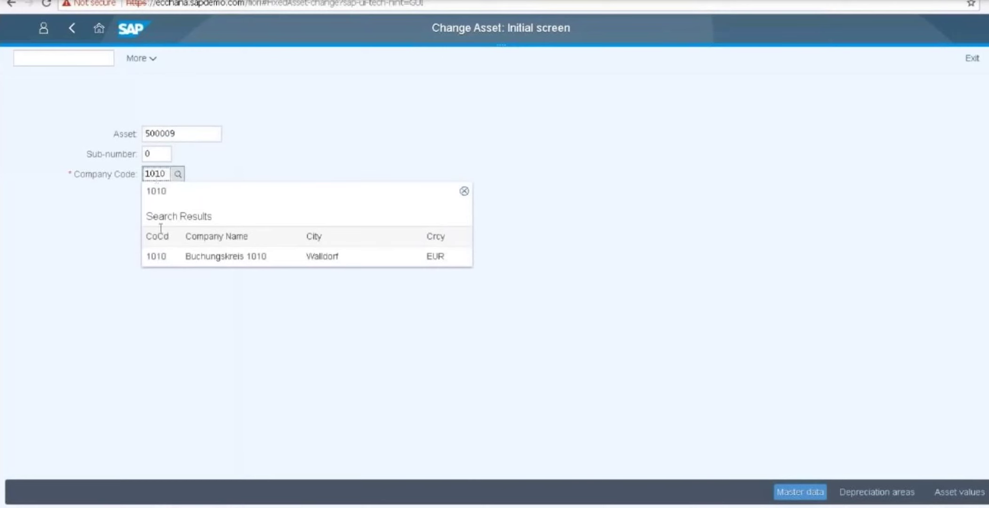
left_click(162, 263)
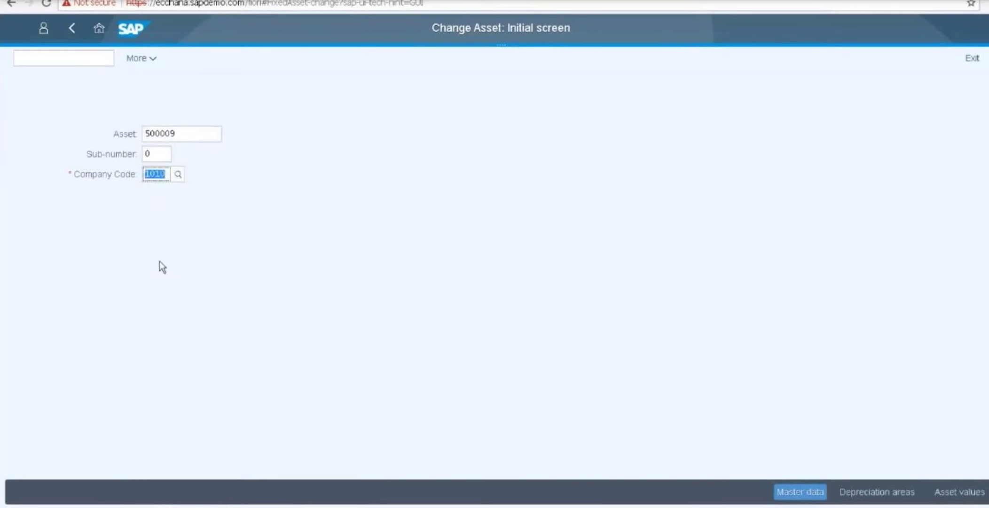
left_click(789, 496)
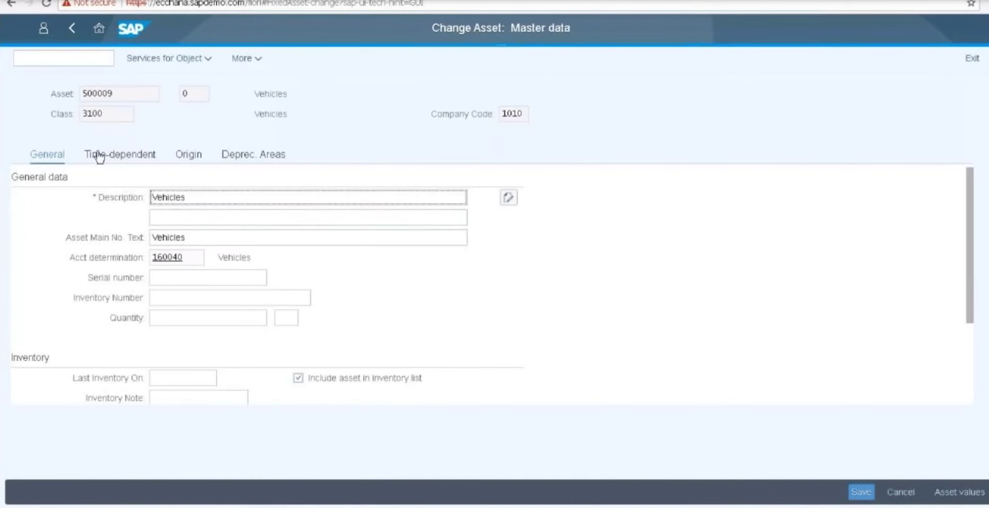
Show the time-dependent data and the overview of all intervals for asset 500009.
left_click(121, 160)
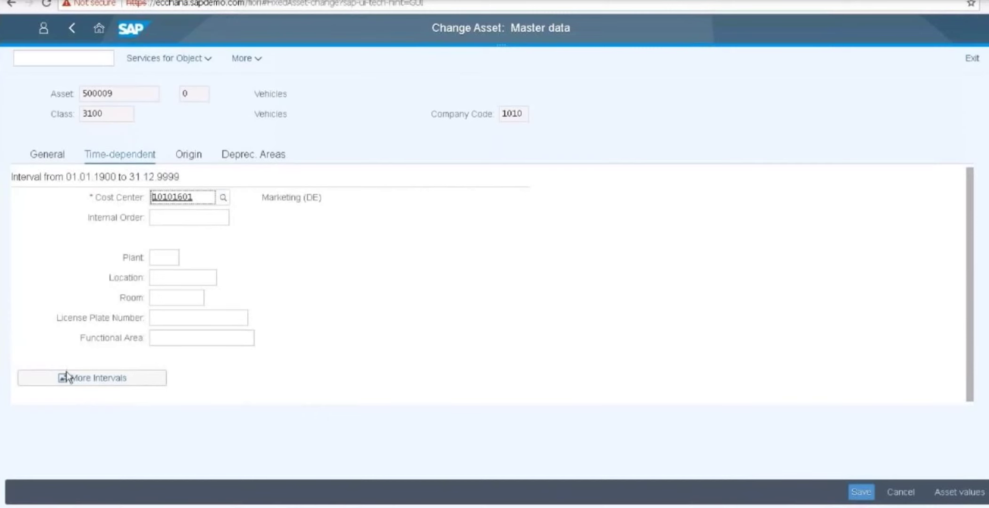
left_click(85, 381)
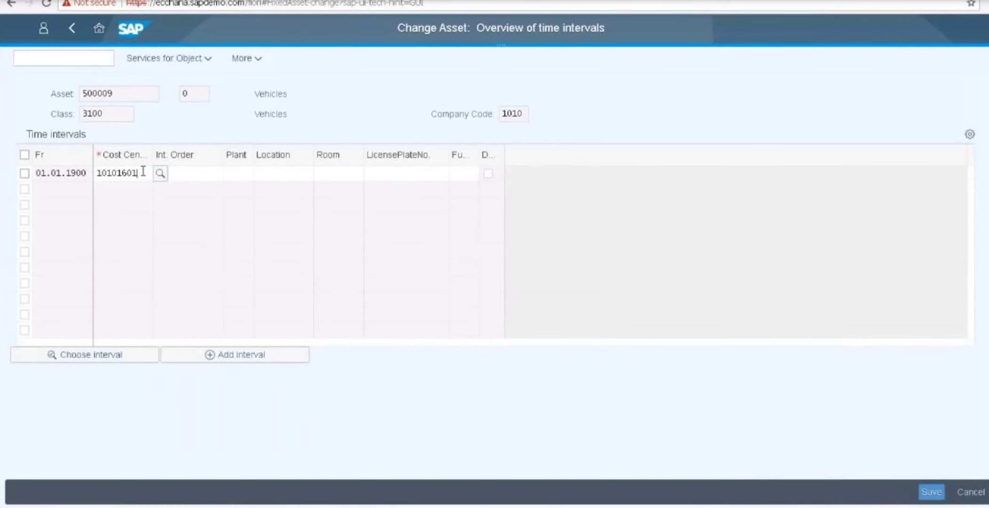
Add a time interval starting 28.05.2018 with cost center QM (DE), 10101401.
left_click(223, 356)
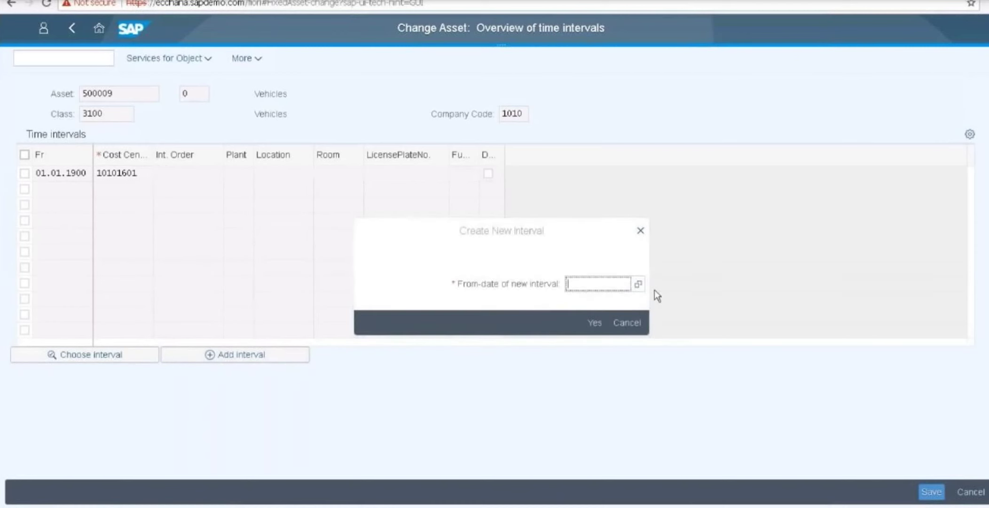
left_click(647, 353)
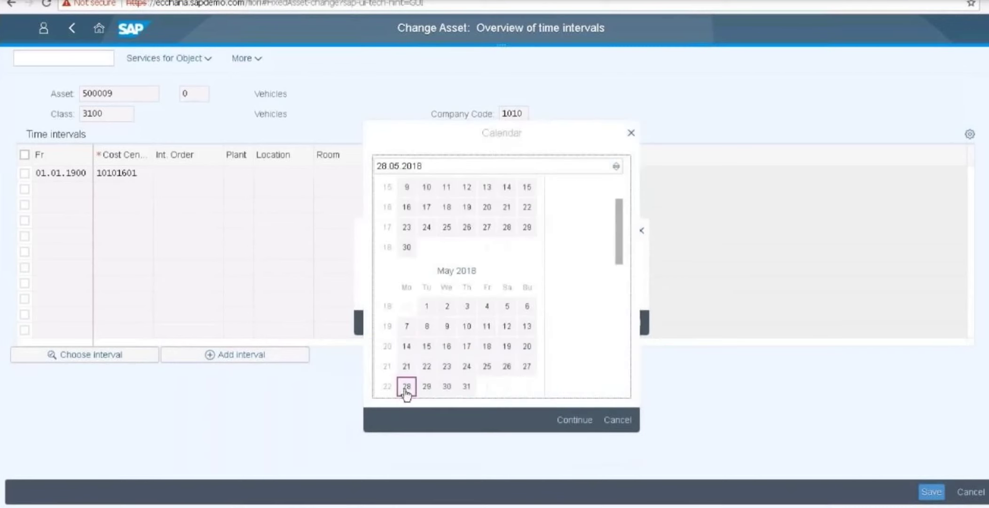
left_click(407, 384)
left_click(595, 324)
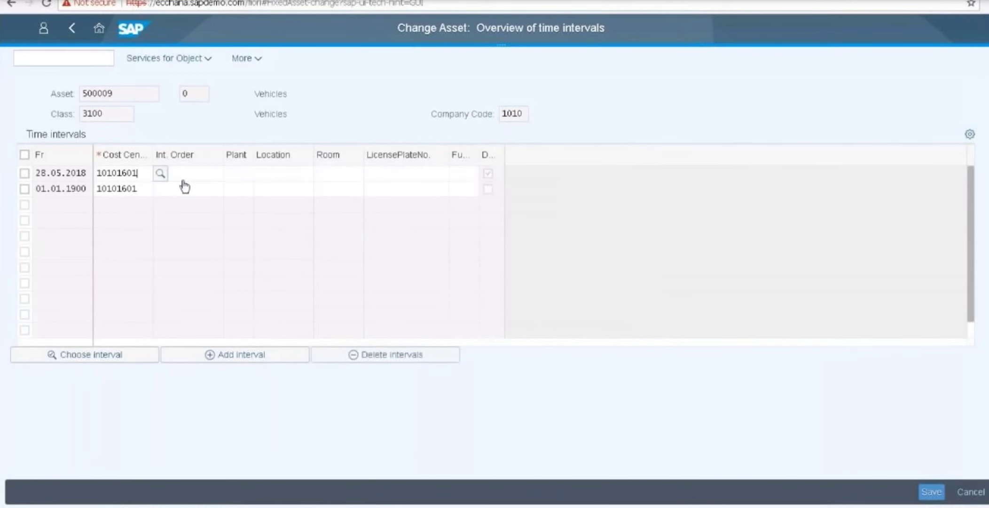
left_click(160, 178)
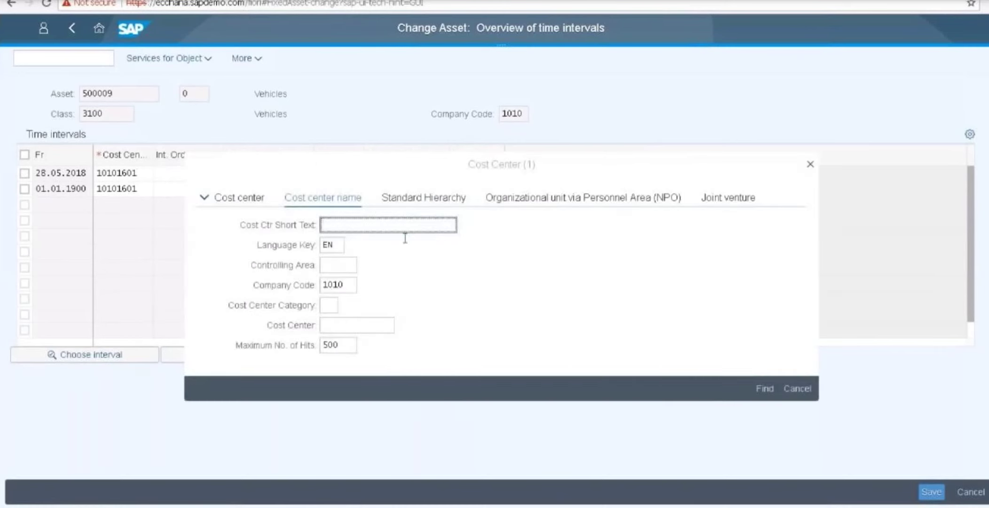
left_click(765, 393)
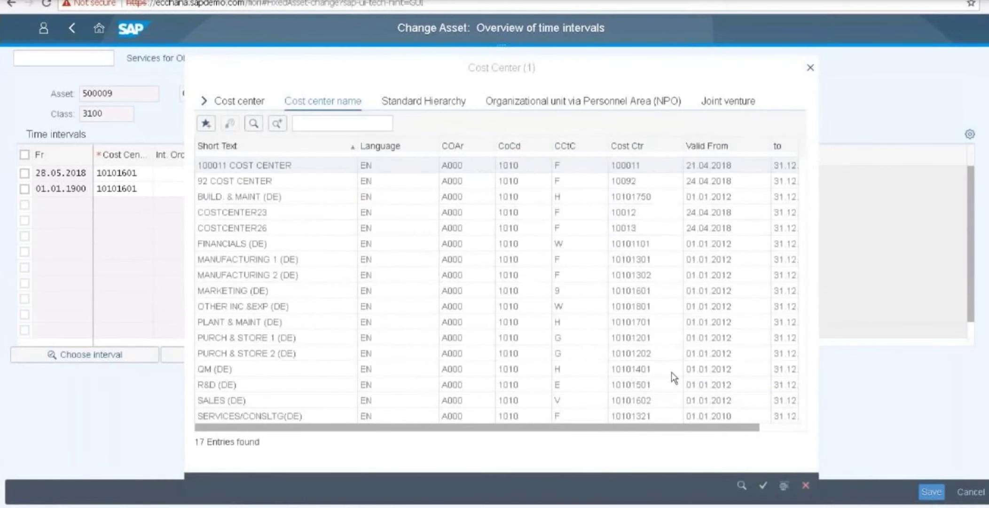
left_click(645, 369)
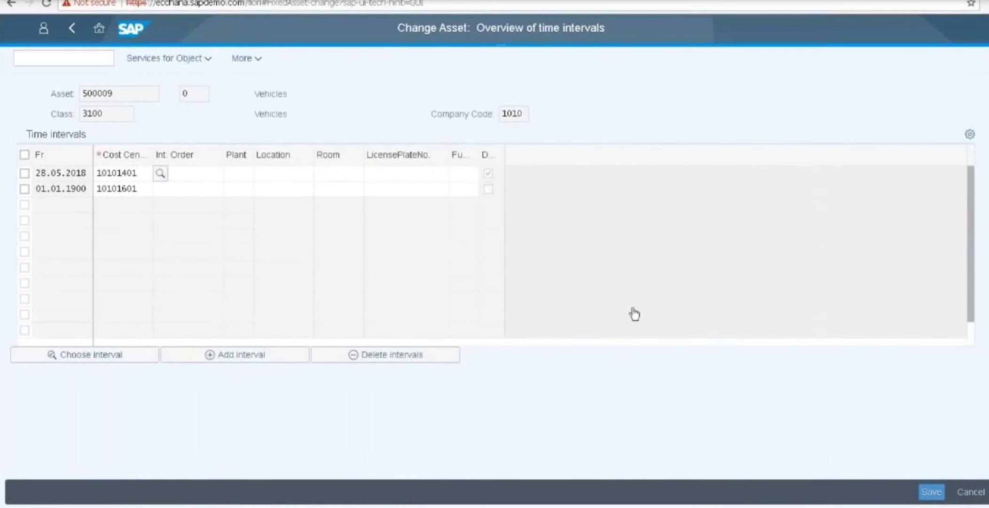
Save asset 500009 0 with the new cost center time interval.
left_click(929, 490)
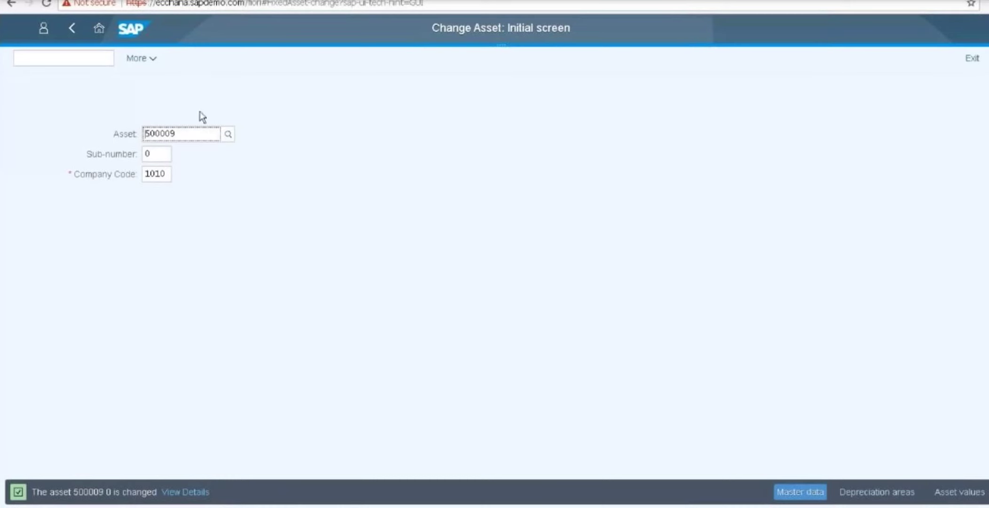
Show asset 500009's change documents via More > Environment > Change documents > On asset.
left_click(153, 58)
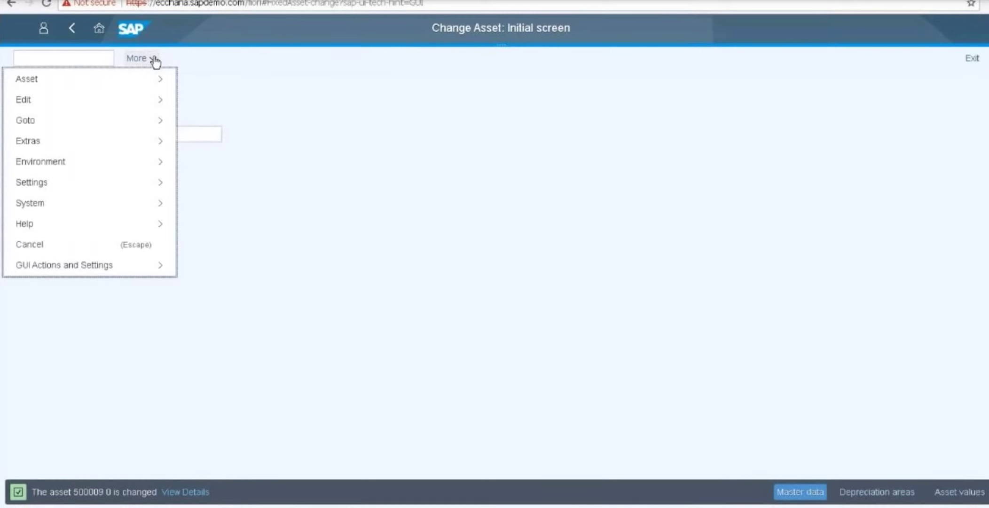
mouse_move(159, 162)
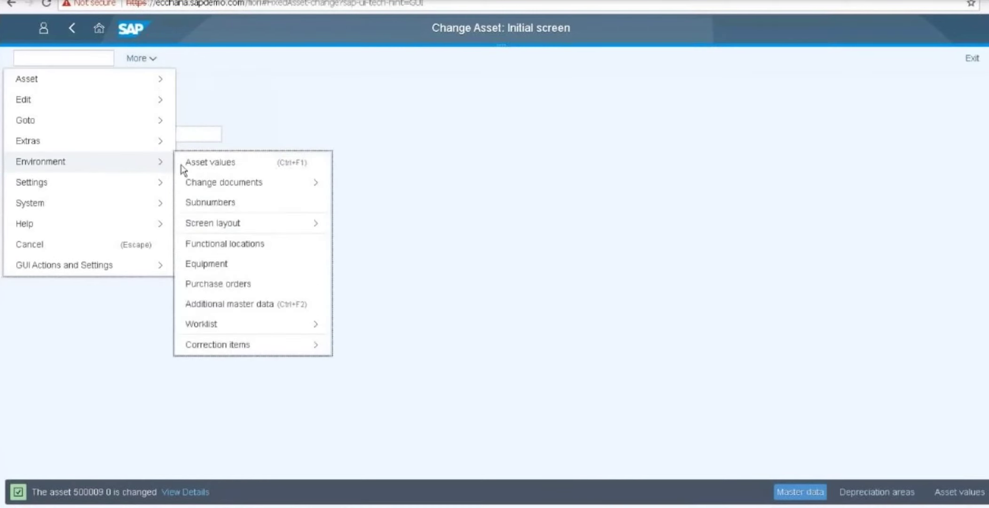
mouse_move(327, 185)
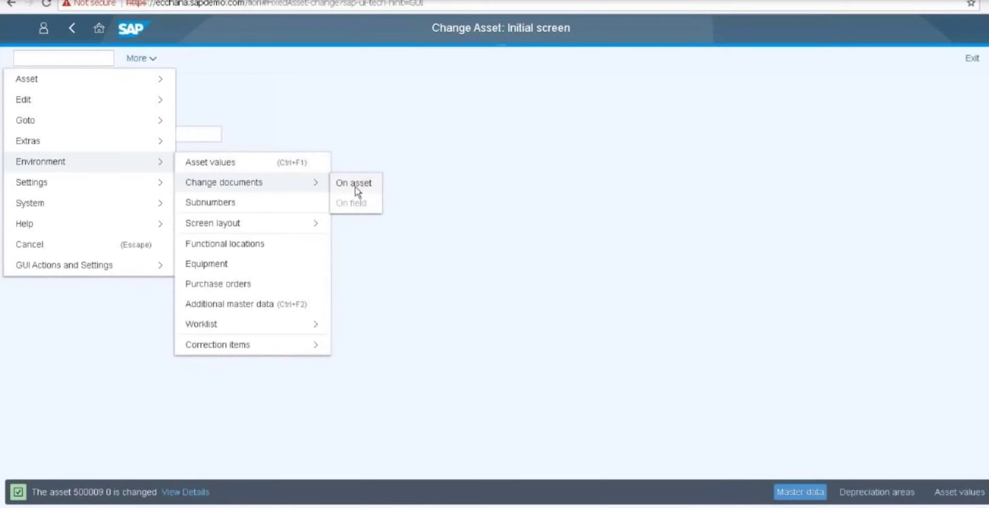
left_click(351, 184)
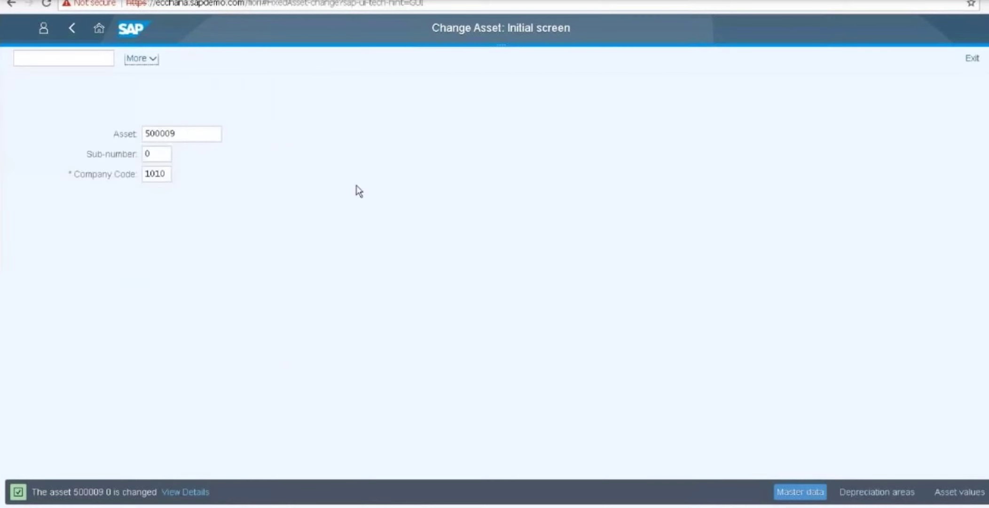
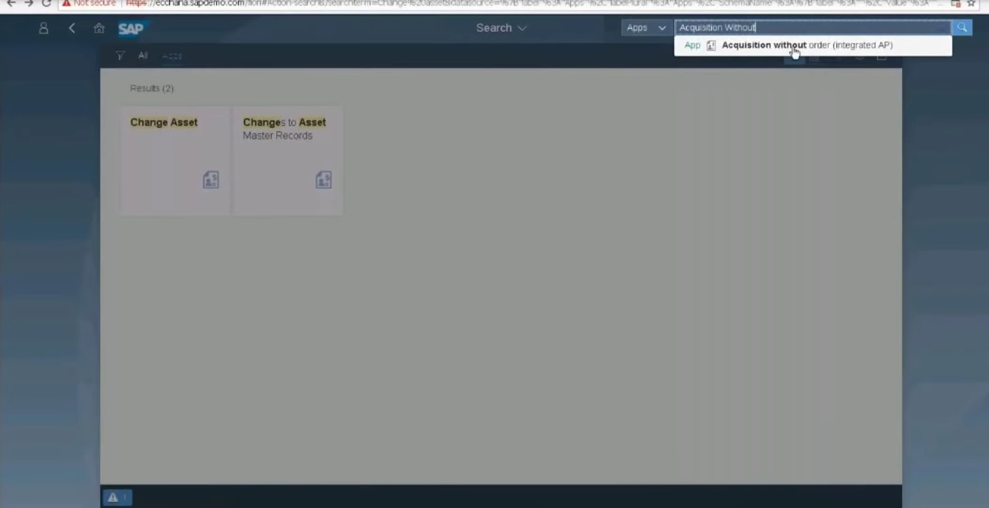
Launch the Acquisition without order (integrated AP) app from the search suggestions.
left_click(794, 47)
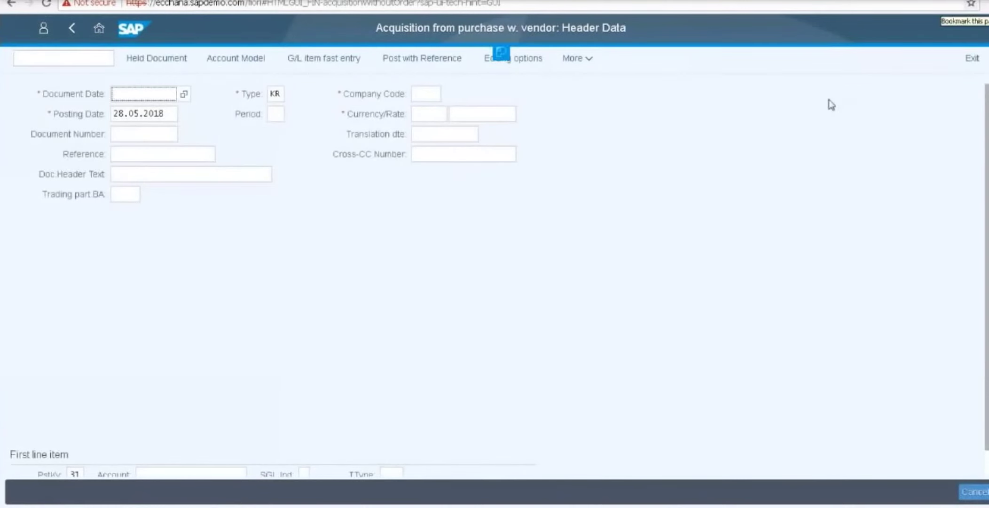
Fill the header with document date 28.05.2018, company code 1010 and currency EUR.
left_click(183, 94)
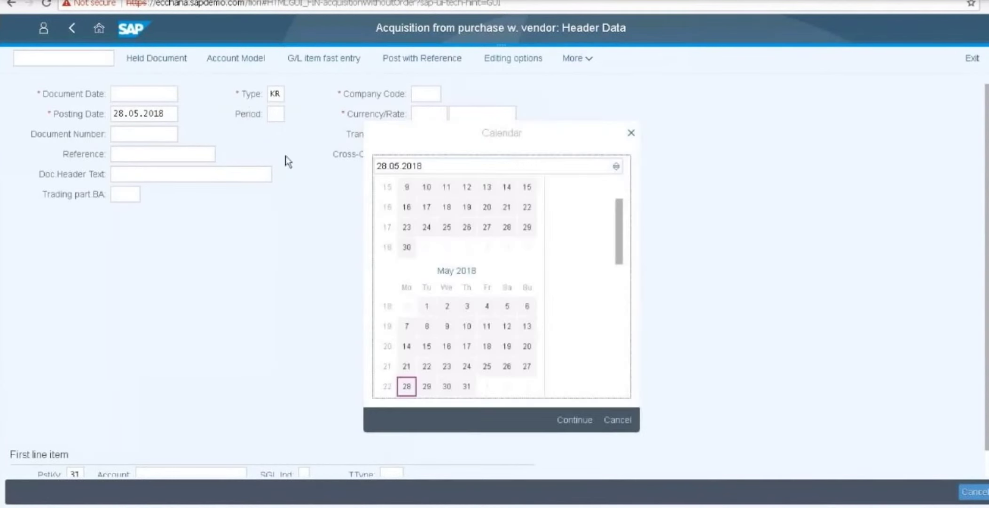
left_click(407, 387)
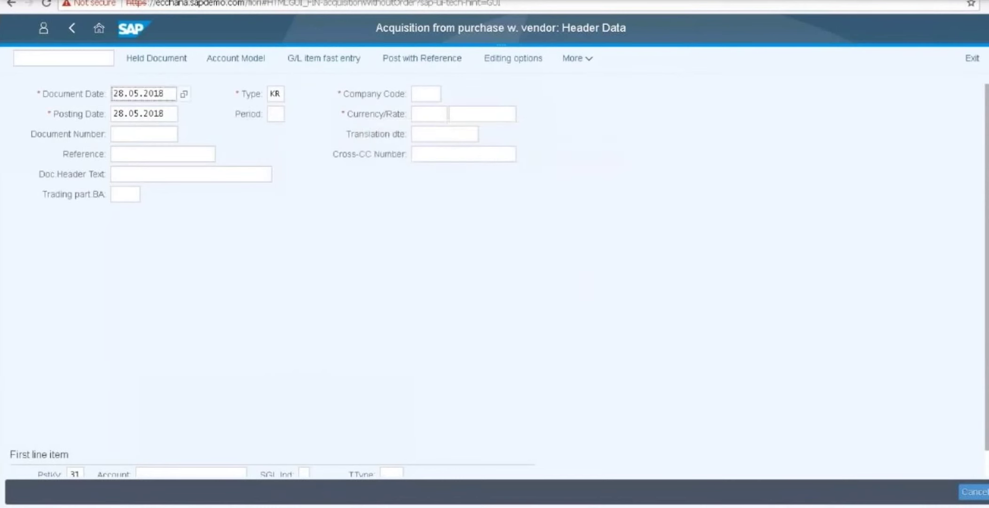
left_click(424, 94)
type("1010")
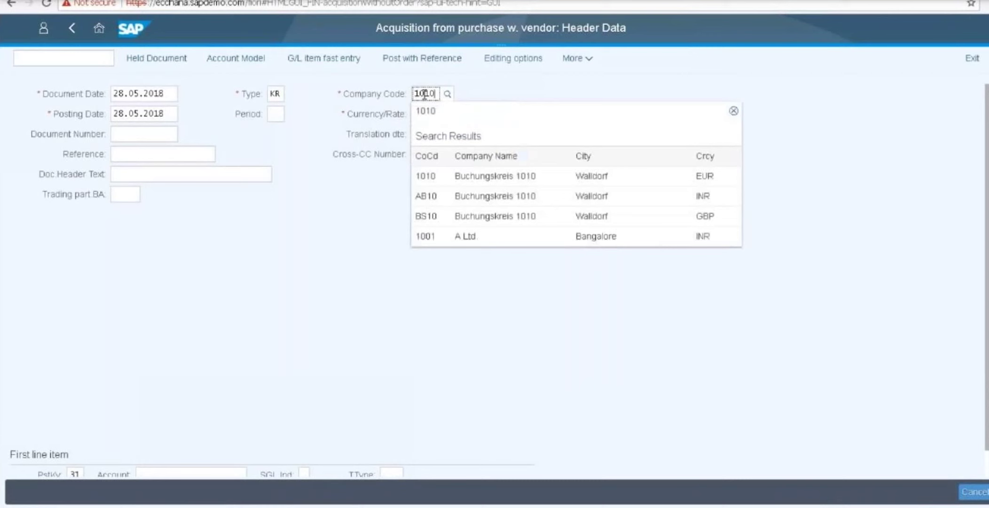
left_click(425, 176)
left_click(423, 115)
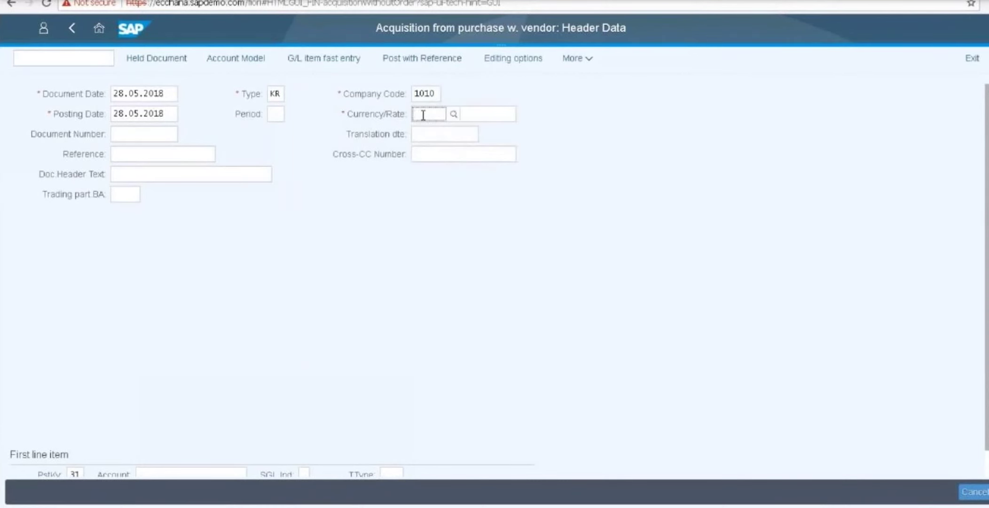
type("EUR")
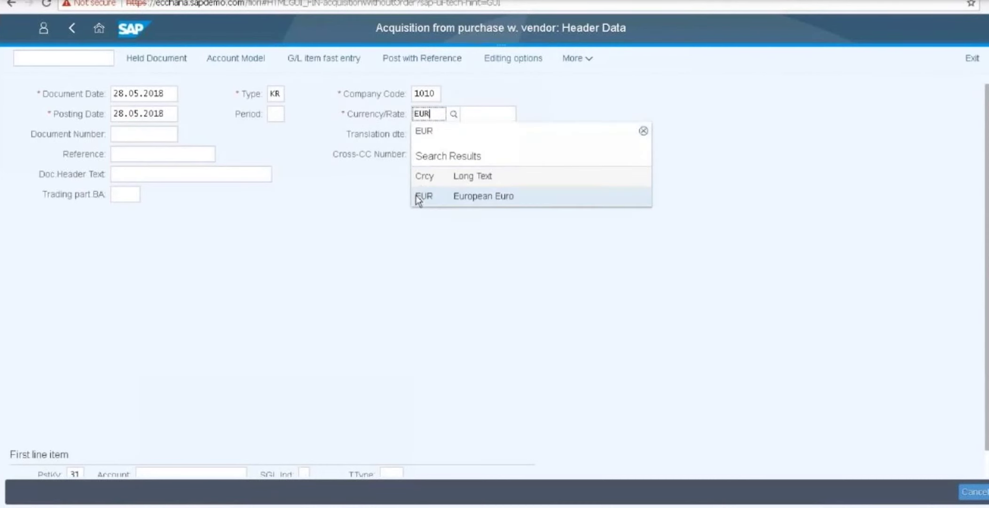
left_click(418, 197)
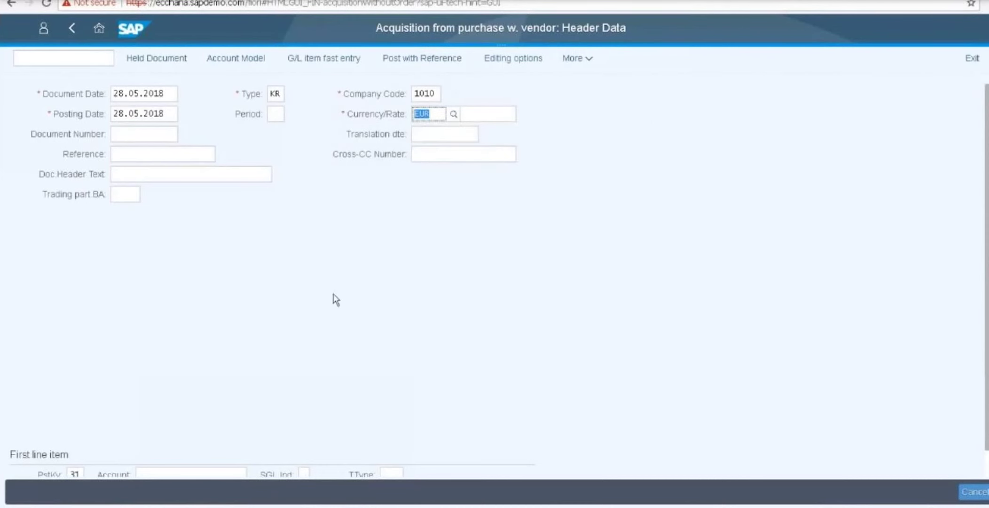
Select the Aachen supplier via F4 search and continue to the vendor item.
scroll(337, 300, "down", 1)
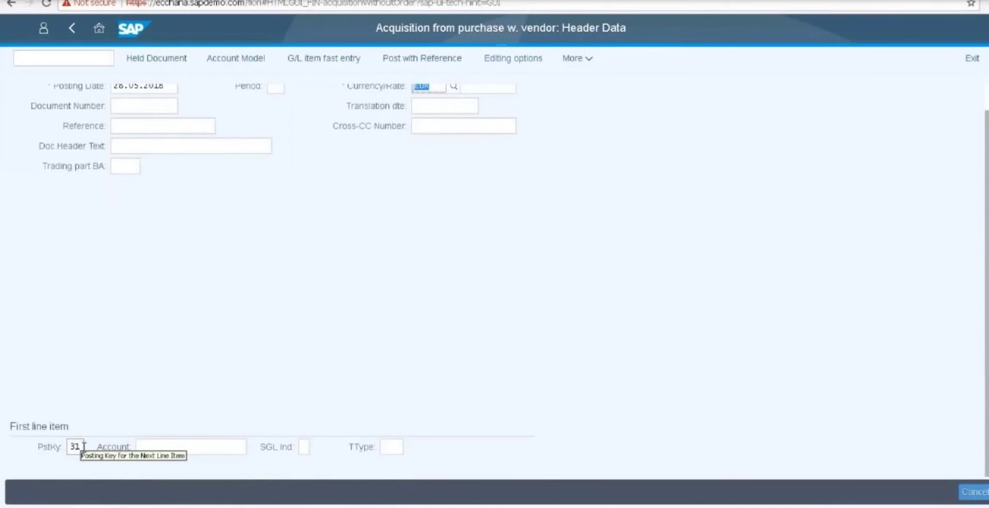
left_click(165, 447)
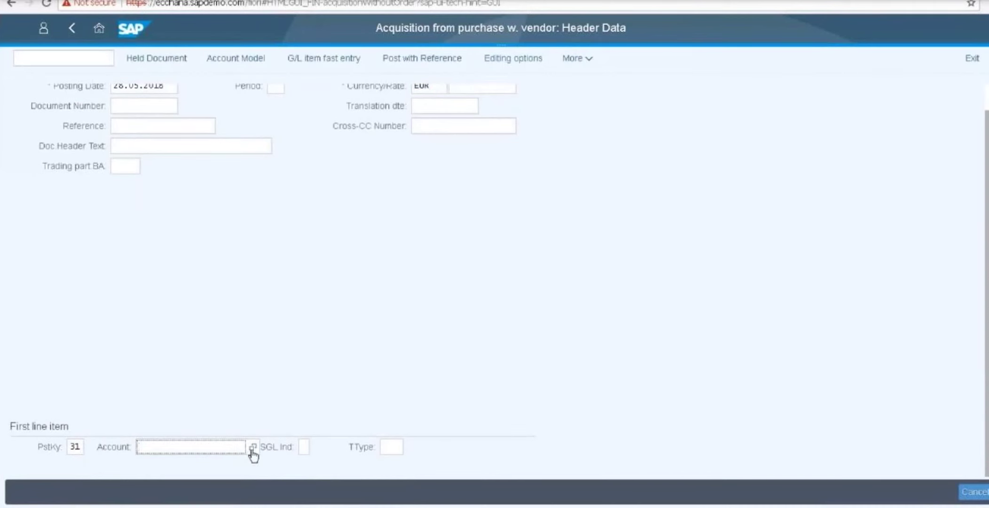
scroll(249, 454, "up", 1)
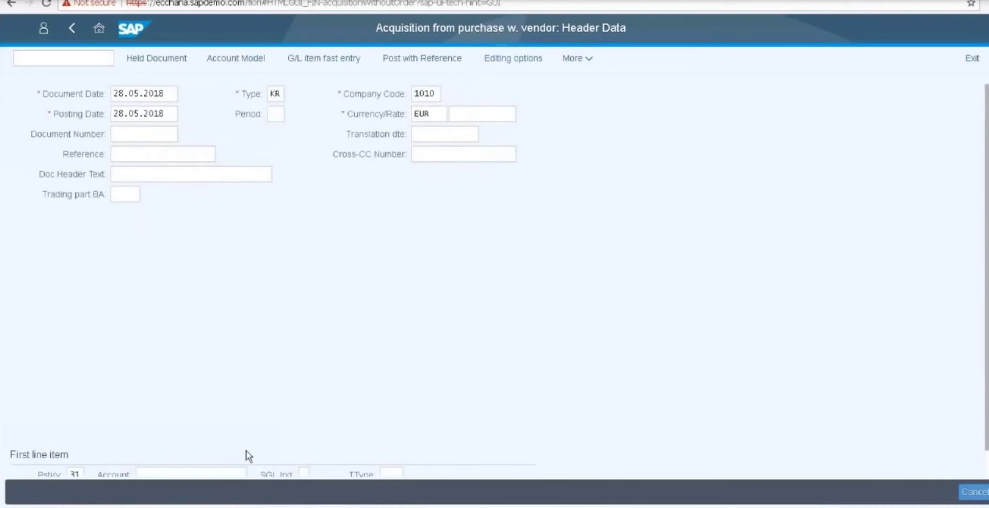
key("F4")
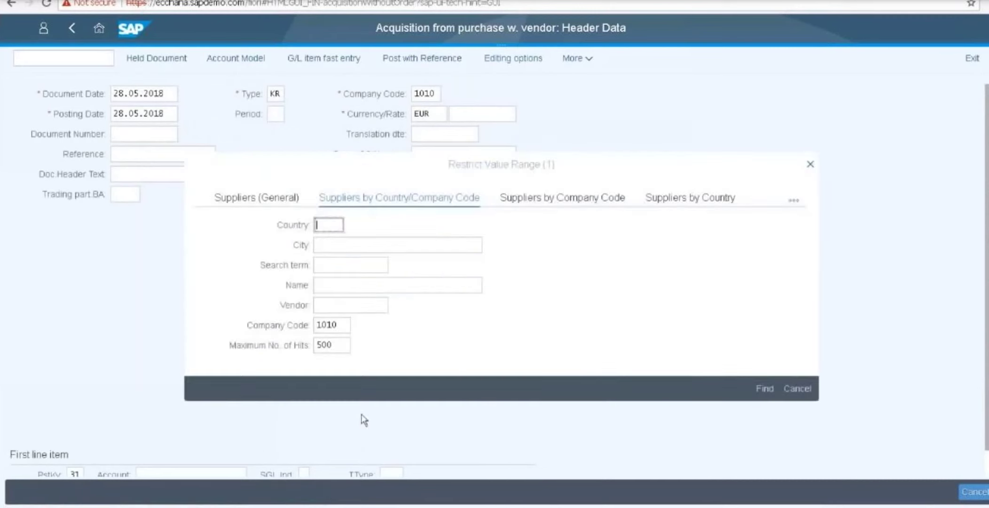
left_click(765, 390)
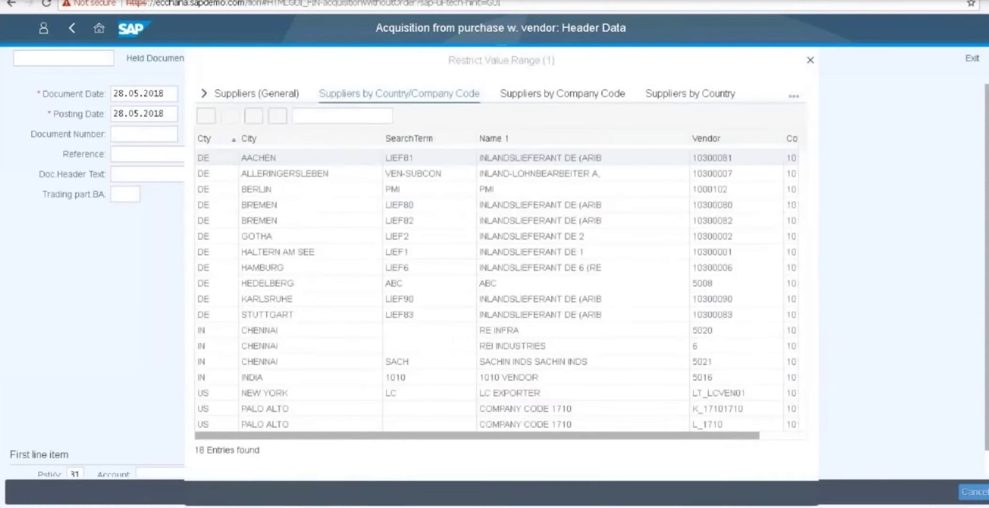
double_click(720, 159)
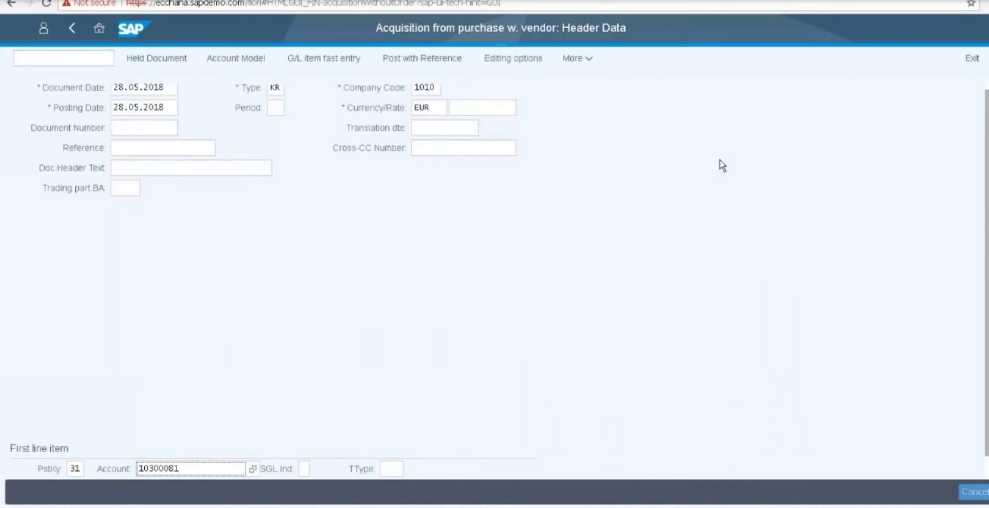
key("Return")
left_click(132, 173)
Enter amount 23800, tax amount 3800 and payment terms 0001 on the vendor item.
type("23")
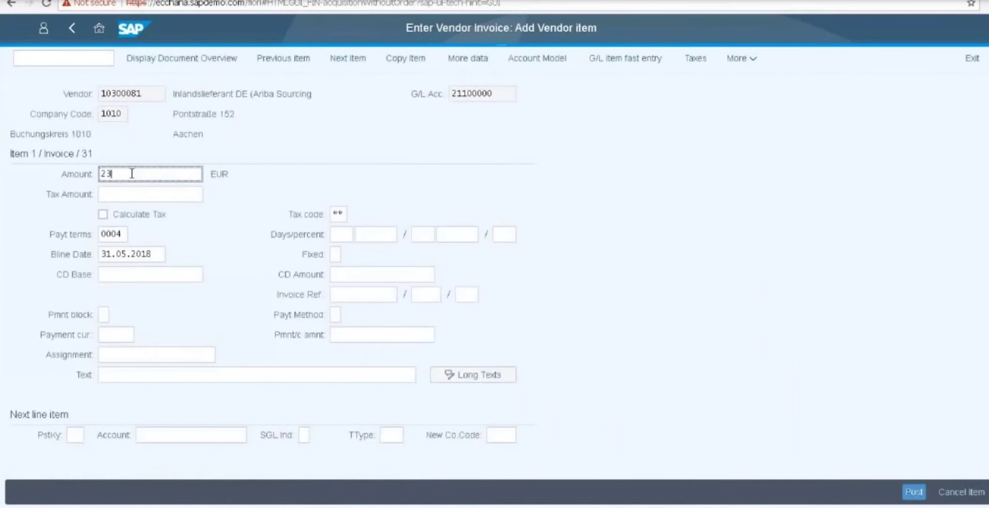
type("800")
left_click(119, 193)
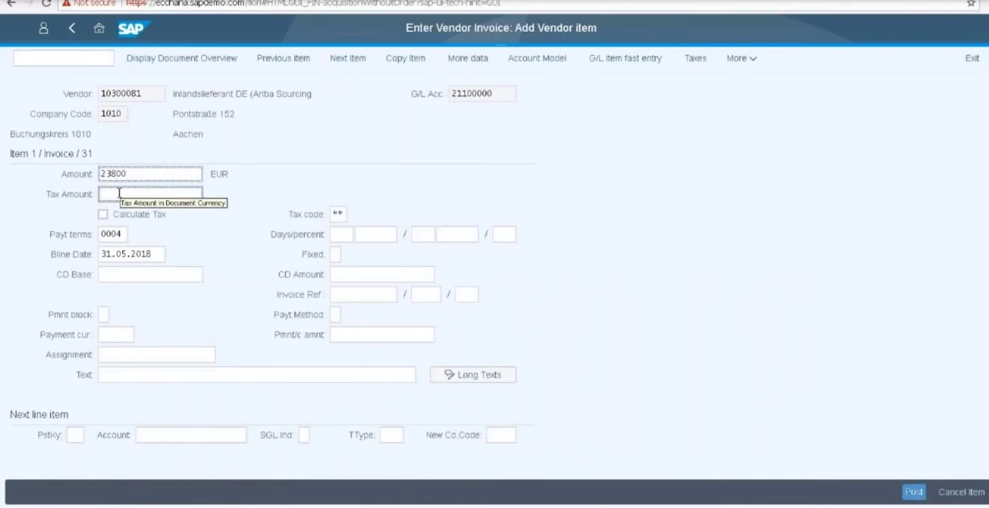
type("3800")
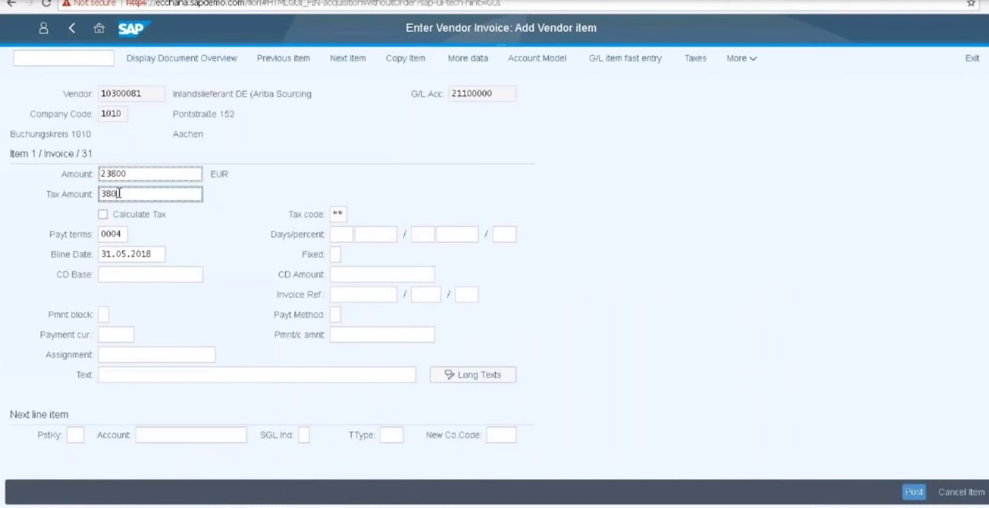
left_click(133, 209)
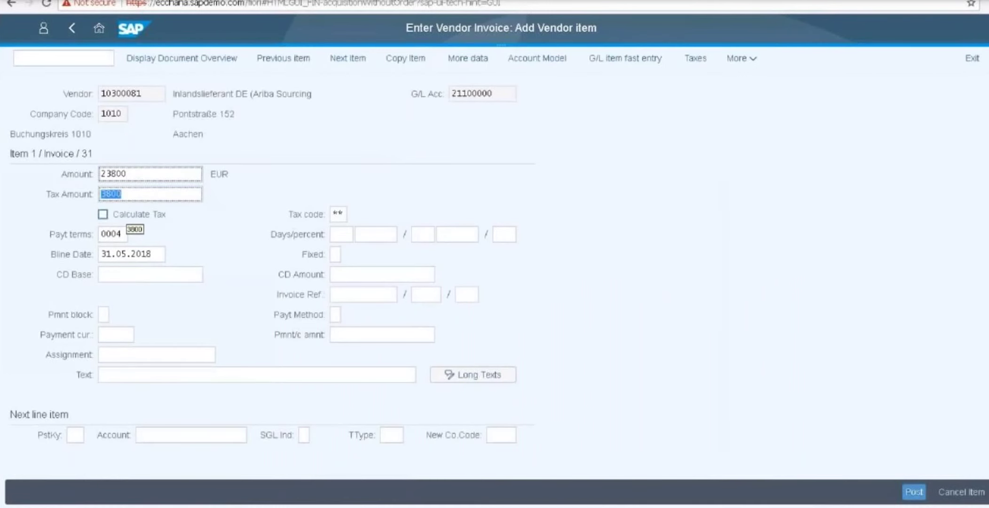
left_click(124, 233)
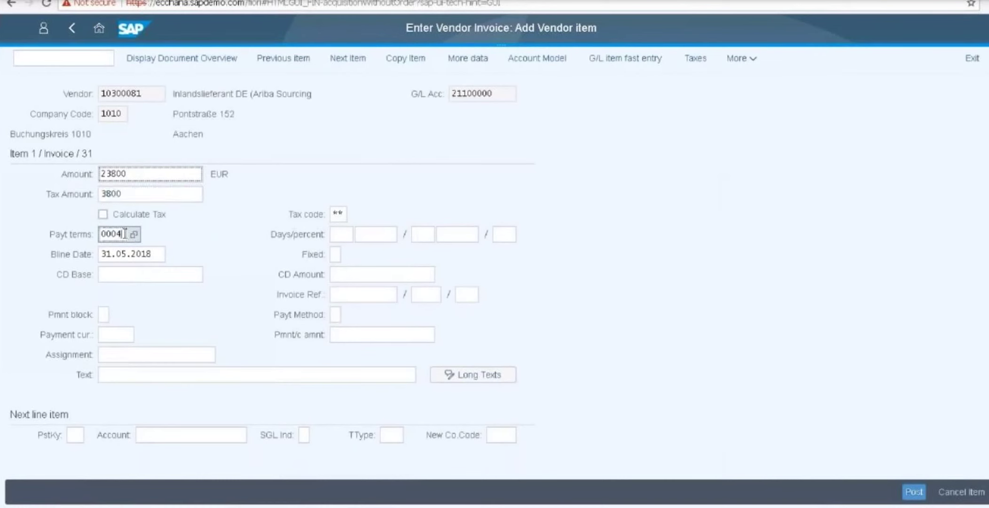
key("BackSpace")
key("BackSpace")
key("BackSpace")
key("BackSpace")
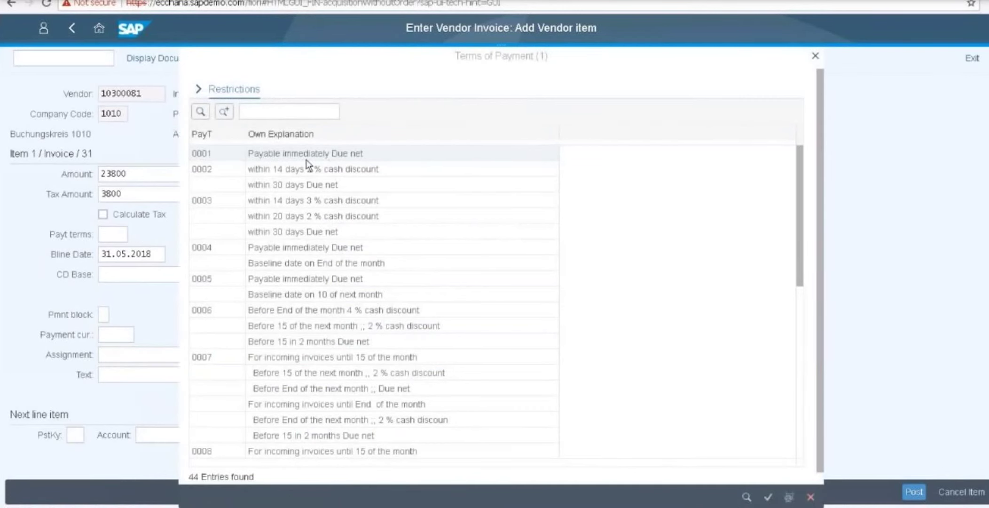
left_click(222, 158)
Assign tax code V4 and enter posting key 70 for the next line.
left_click(336, 216)
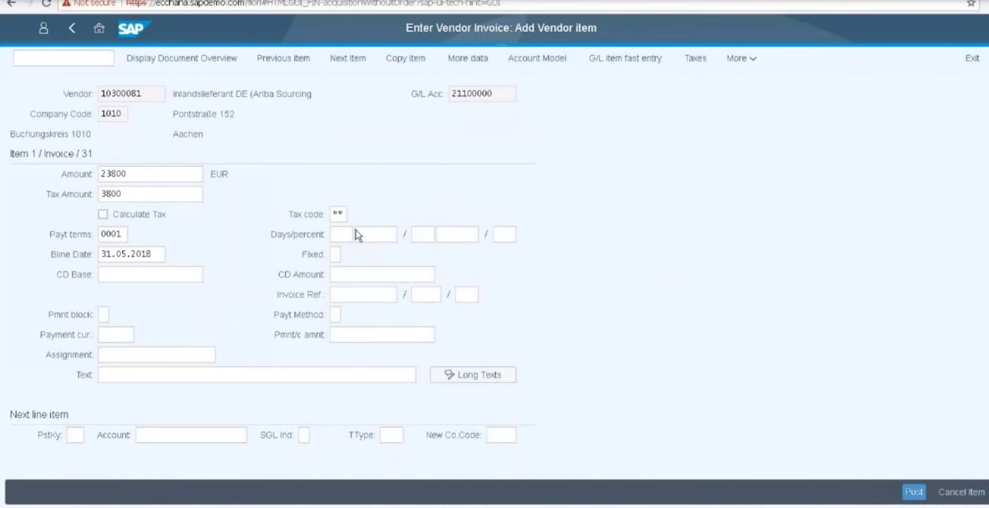
key("F4")
left_click(220, 298)
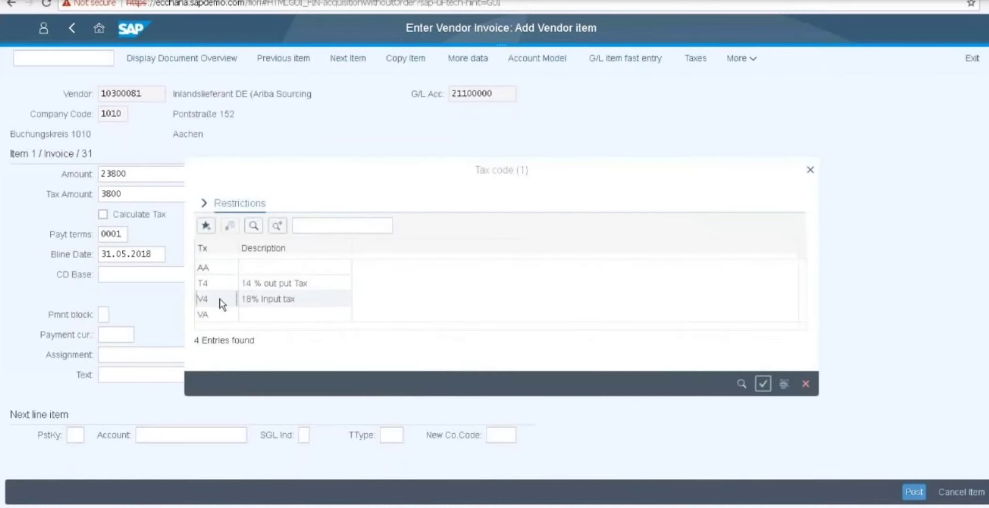
double_click(220, 298)
left_click(74, 434)
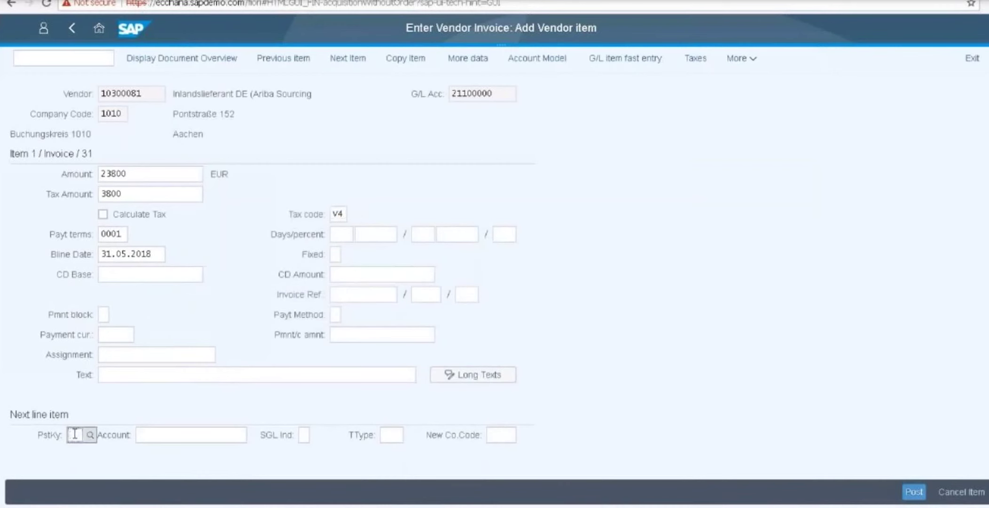
type("70")
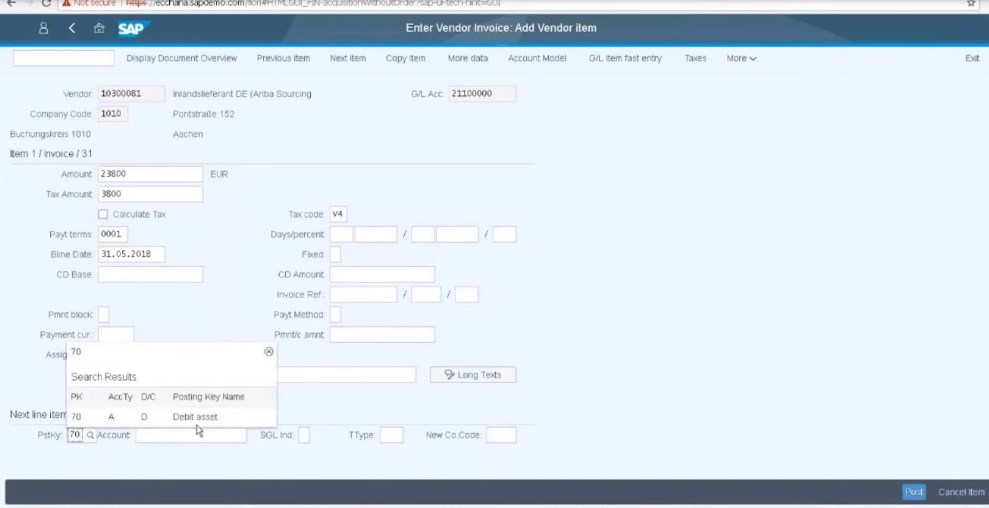
Post the next line with key 70 (Debit asset) to asset 500009, checked against the notes.
left_click(203, 418)
left_click(184, 435)
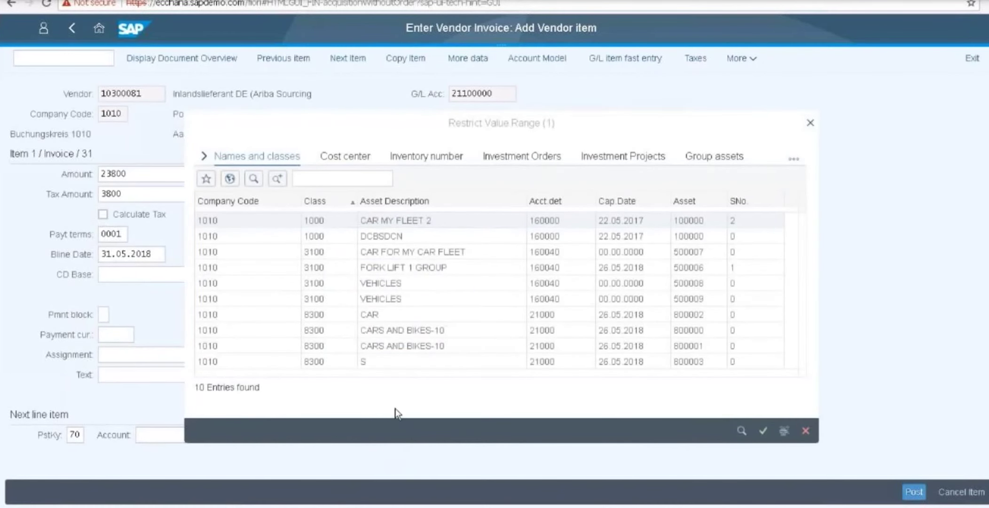
key("alt+Tab")
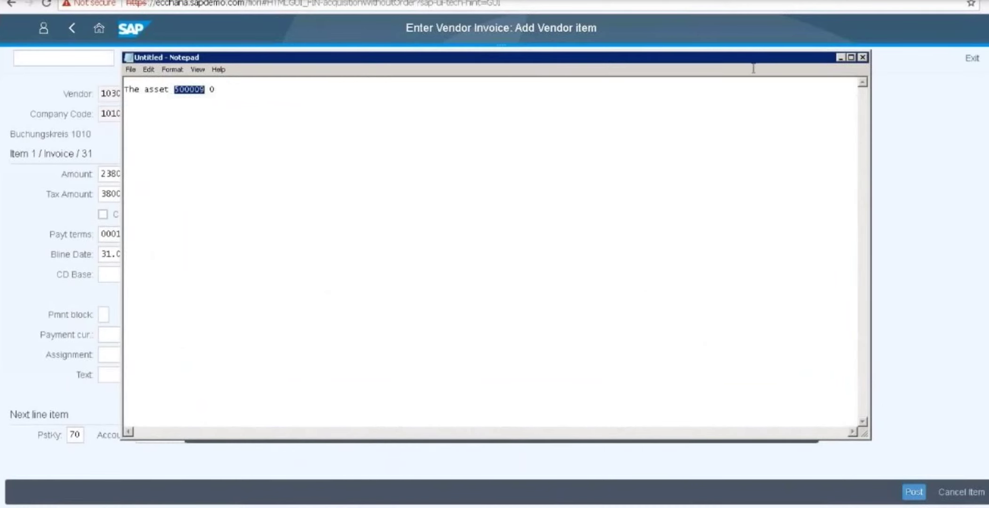
left_click(841, 58)
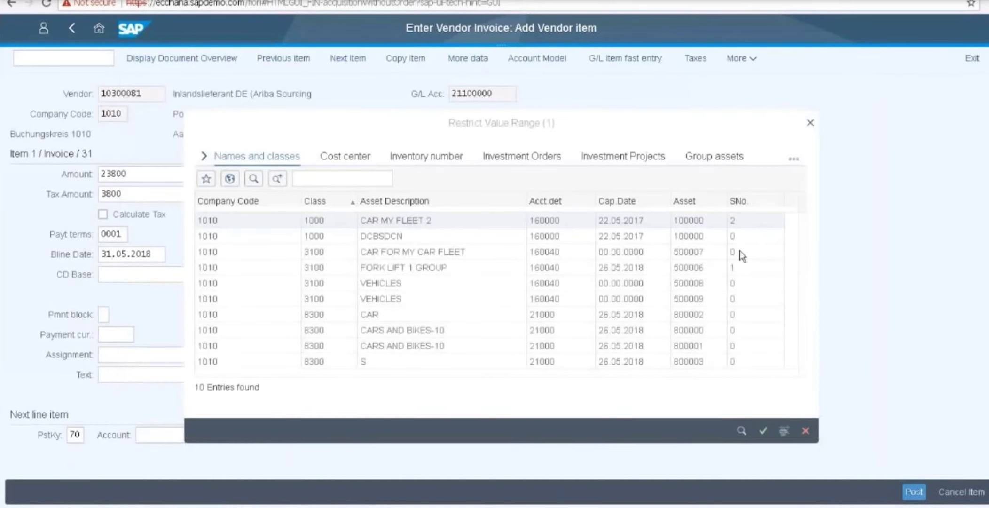
double_click(688, 299)
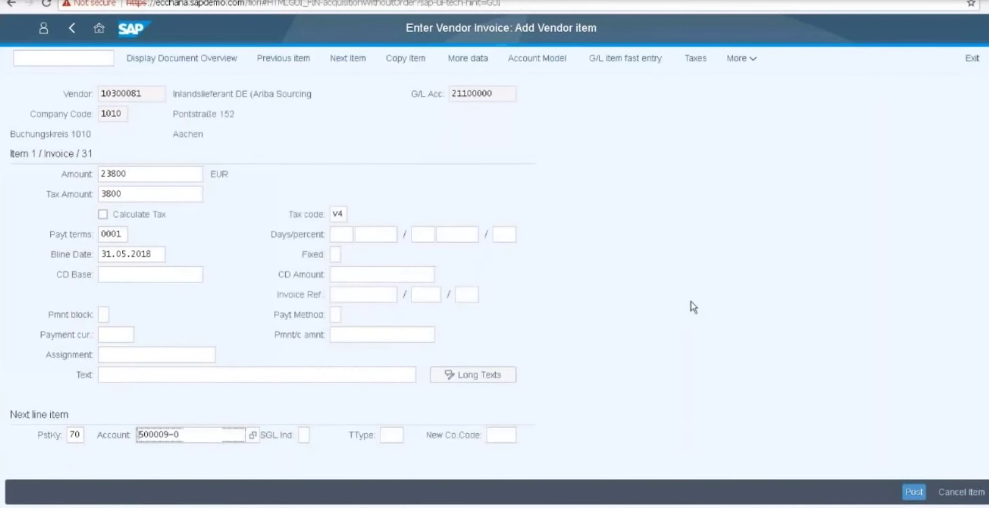
Set asset transaction type 100 and continue to the asset debit item.
left_click(395, 435)
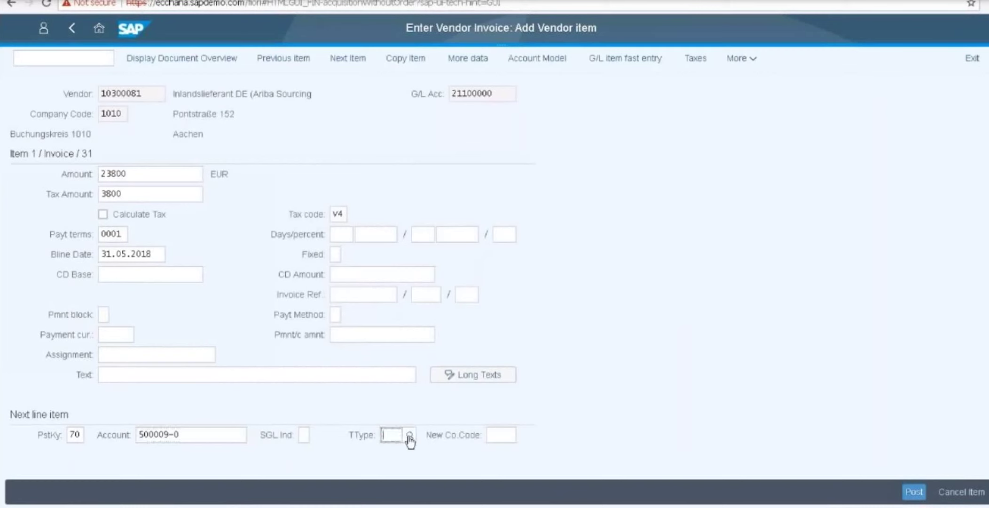
left_click(410, 436)
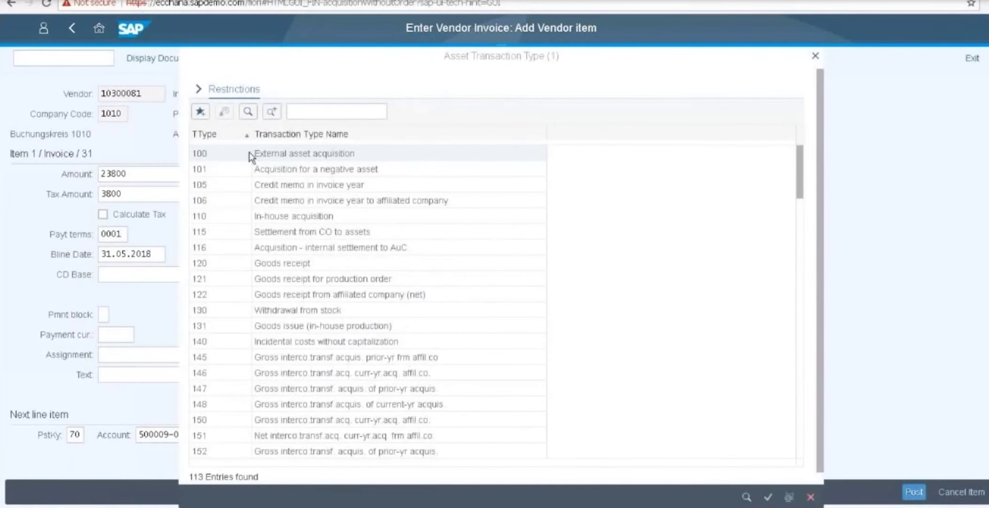
left_click(230, 155)
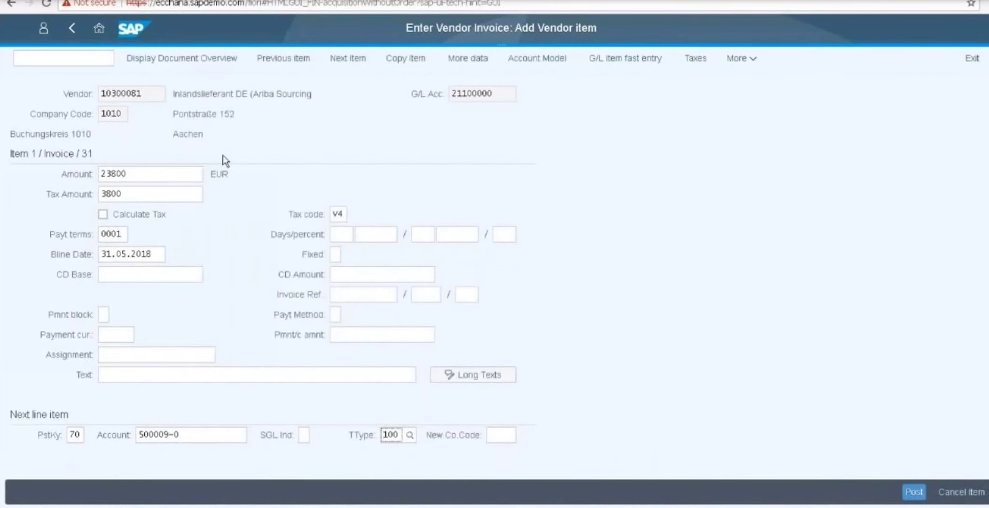
key("Return")
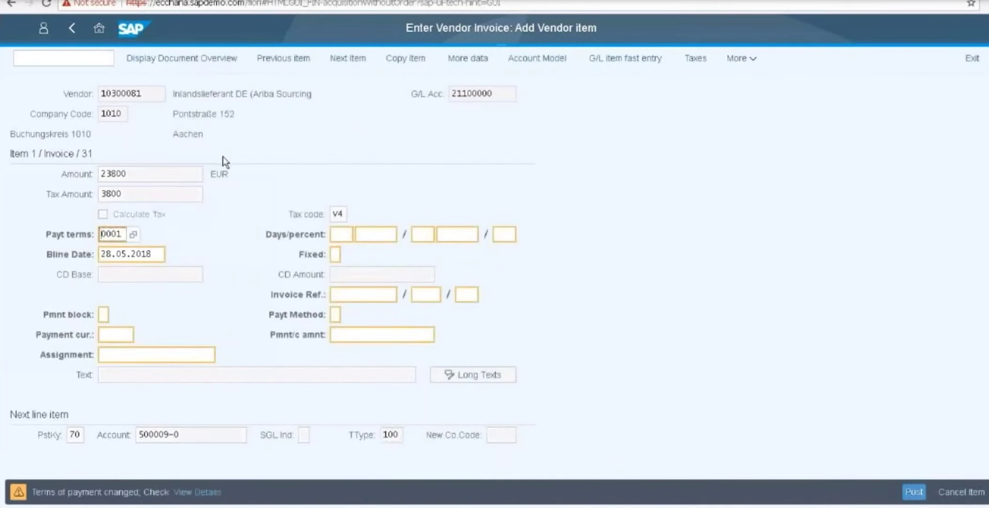
key("Return")
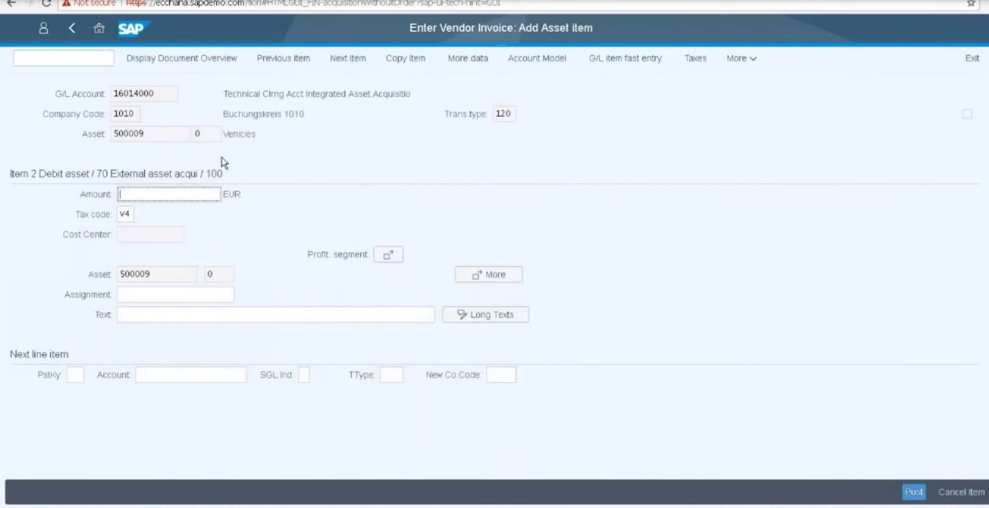
Fill the asset item amount with * so the remaining 20.000,00 EUR is taken.
left_click(146, 195)
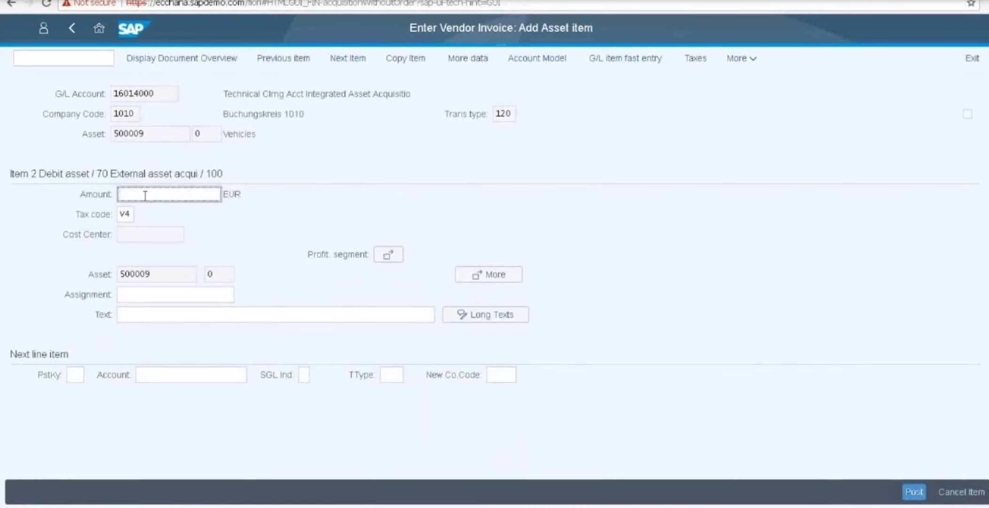
type("*")
left_click(487, 279)
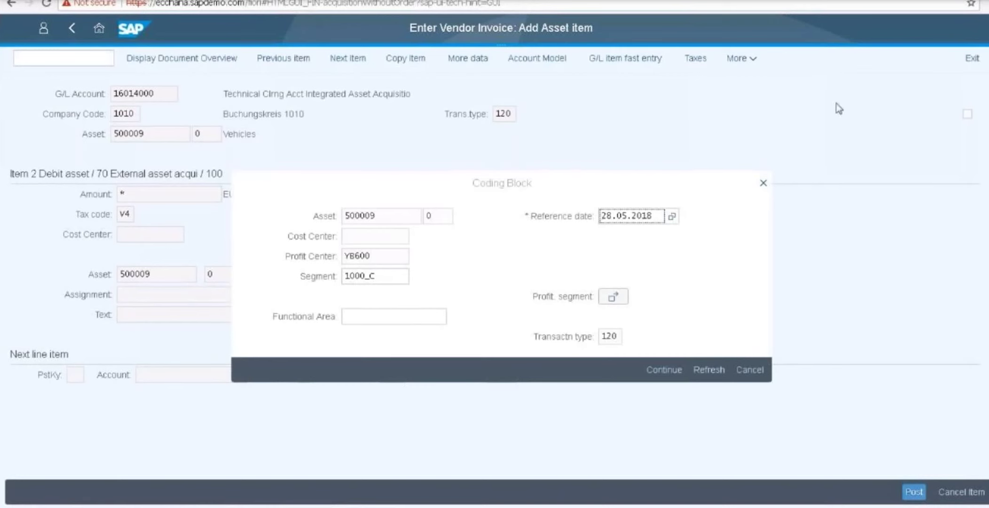
key("Return")
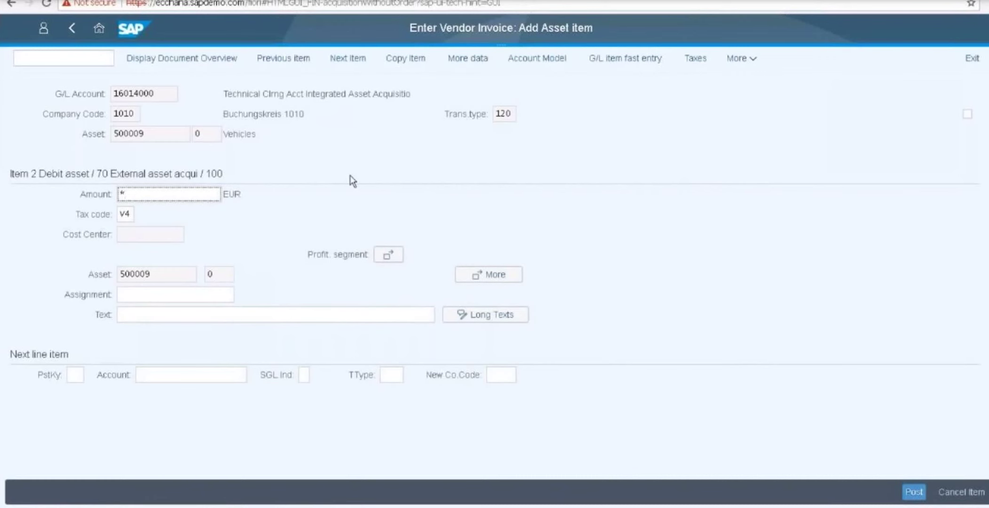
key("Return")
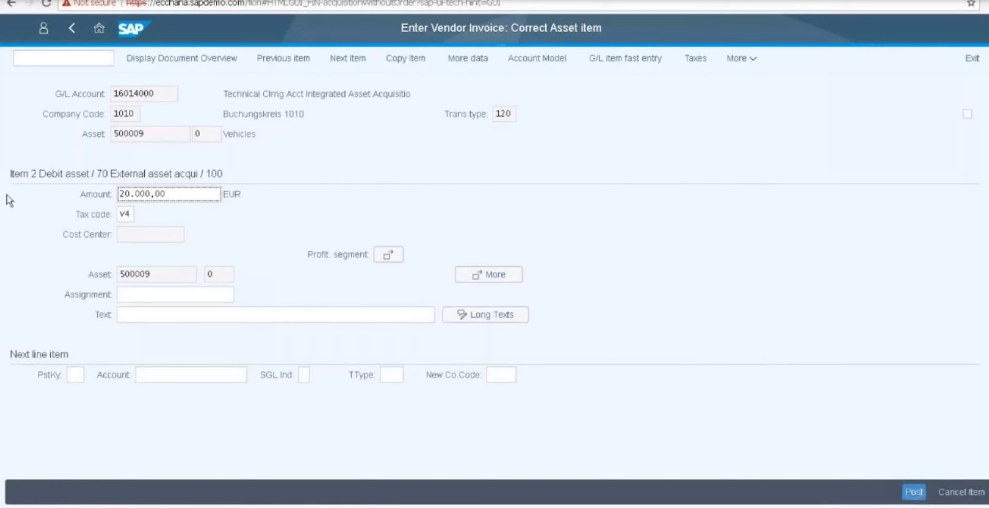
left_click(124, 212)
type("V4")
left_click(913, 494)
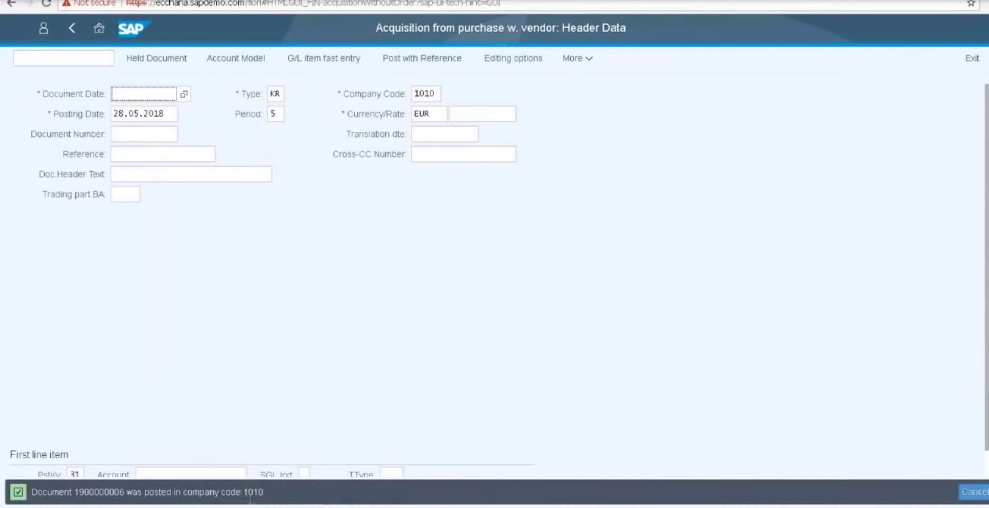
left_click(95, 491)
left_click_drag(31, 492, 126, 491)
key("ctrl+c")
key("alt+Tab")
left_click(276, 116)
key("Return")
key("ctrl+v")
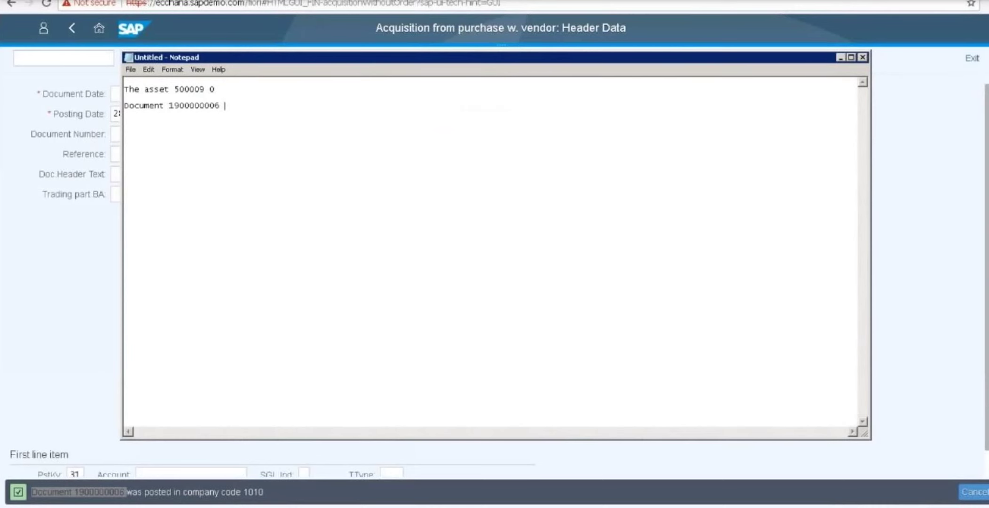
left_click(840, 59)
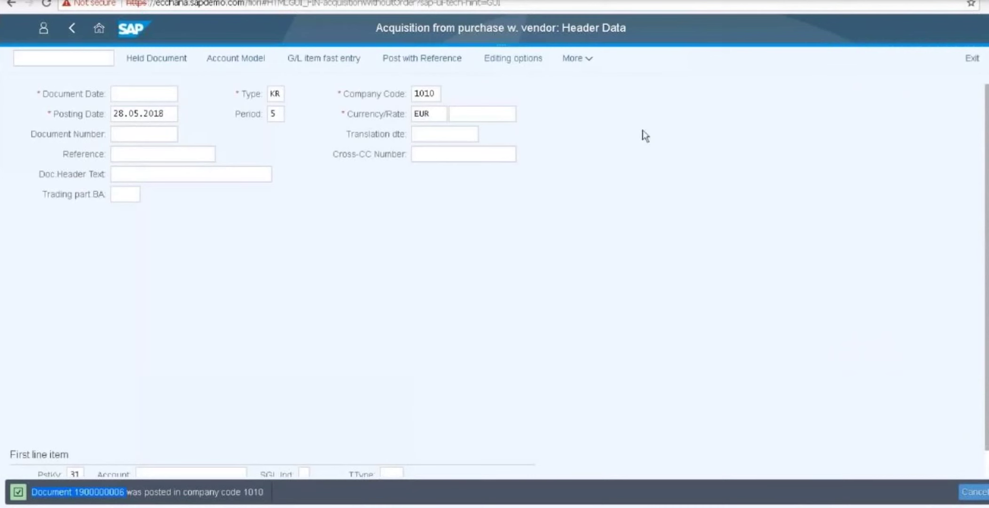
left_click(591, 60)
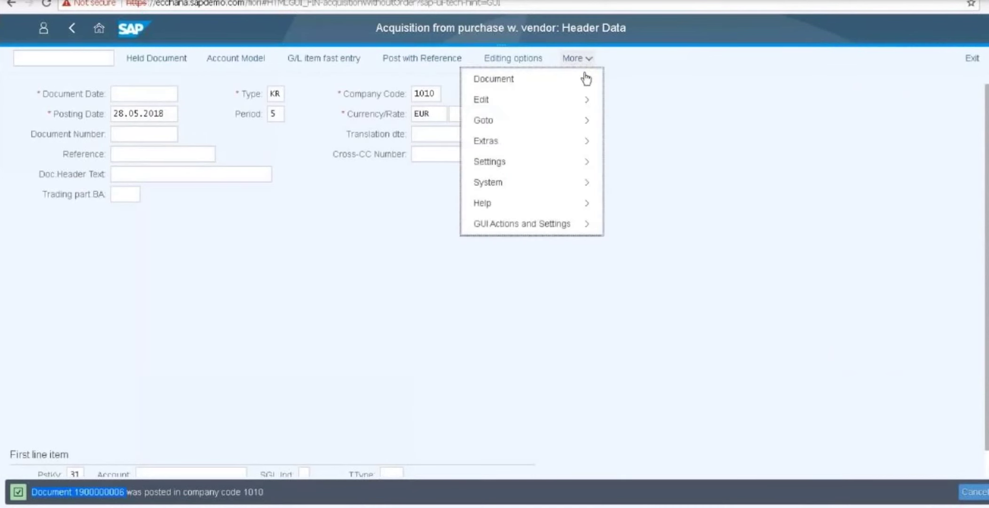
mouse_move(586, 80)
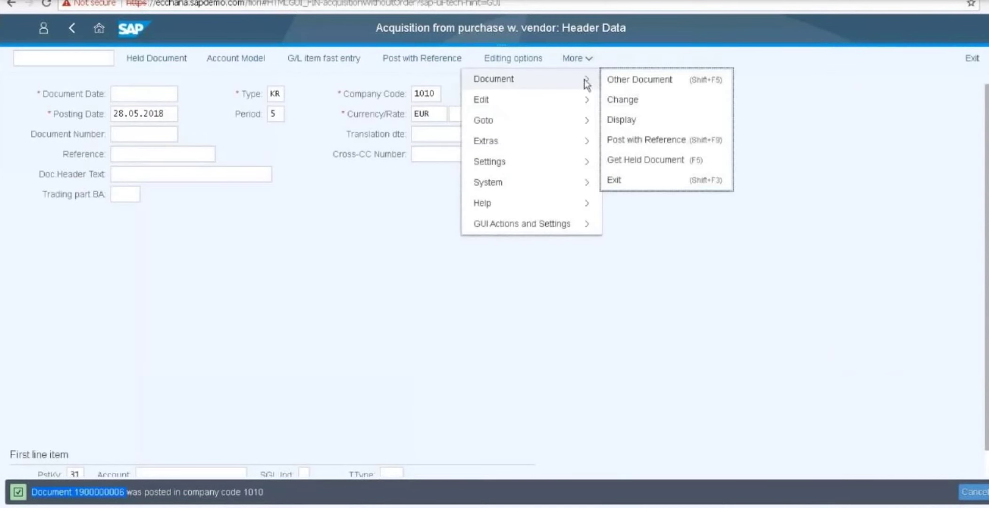
left_click(650, 123)
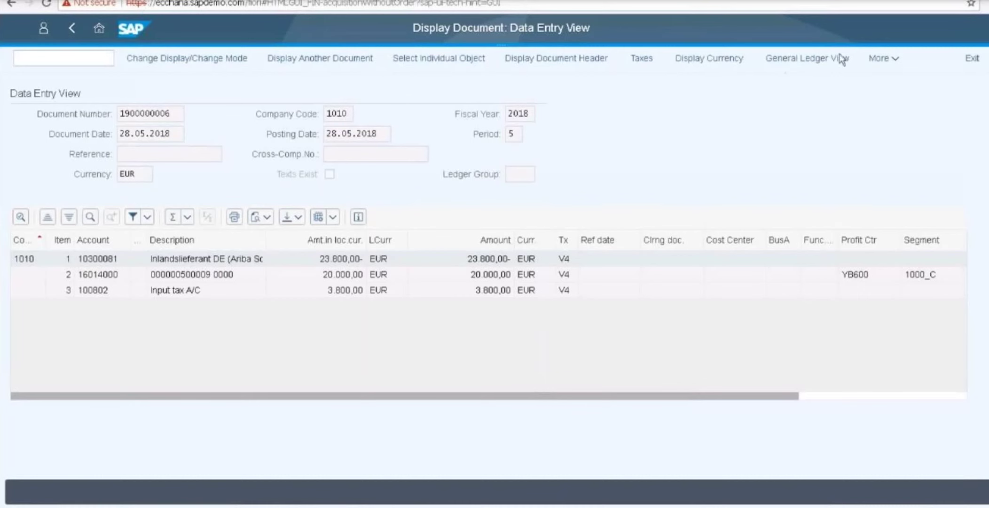
left_click(895, 60)
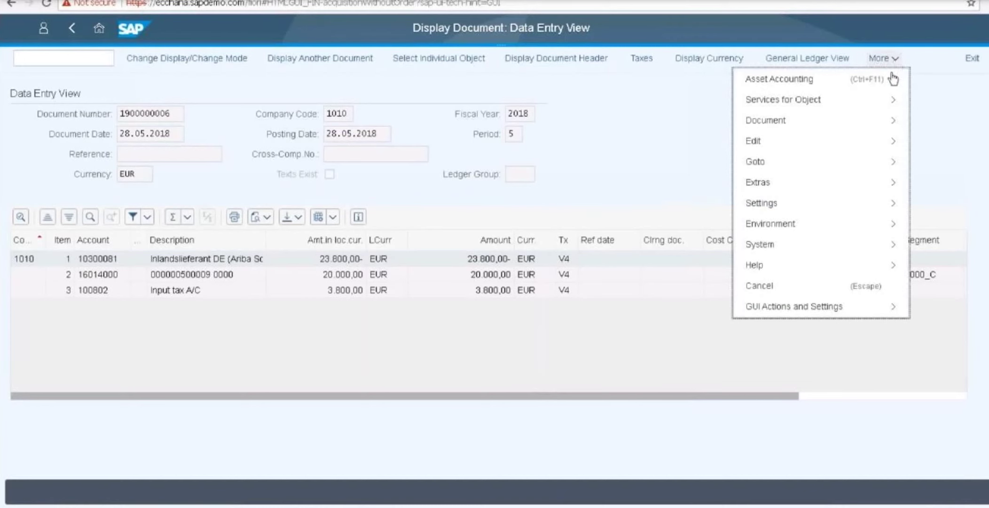
left_click(801, 78)
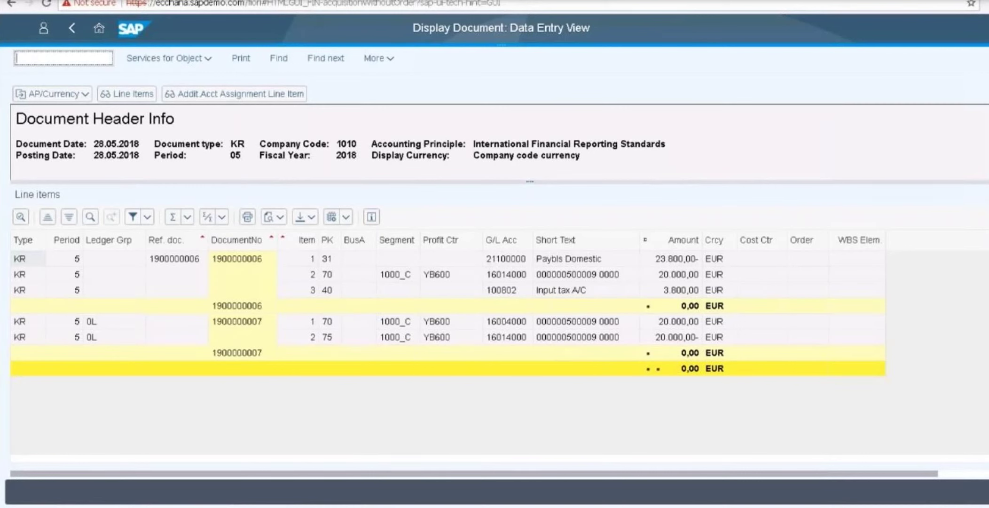
Show Local GAAP values in company code currency EUR, with 43.800,00 debit and credit totals.
left_click(85, 94)
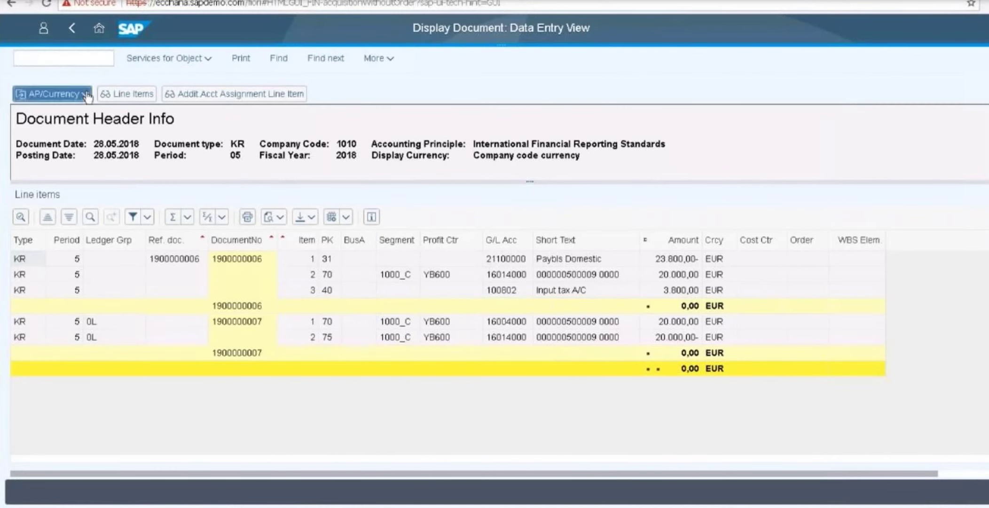
mouse_move(60, 118)
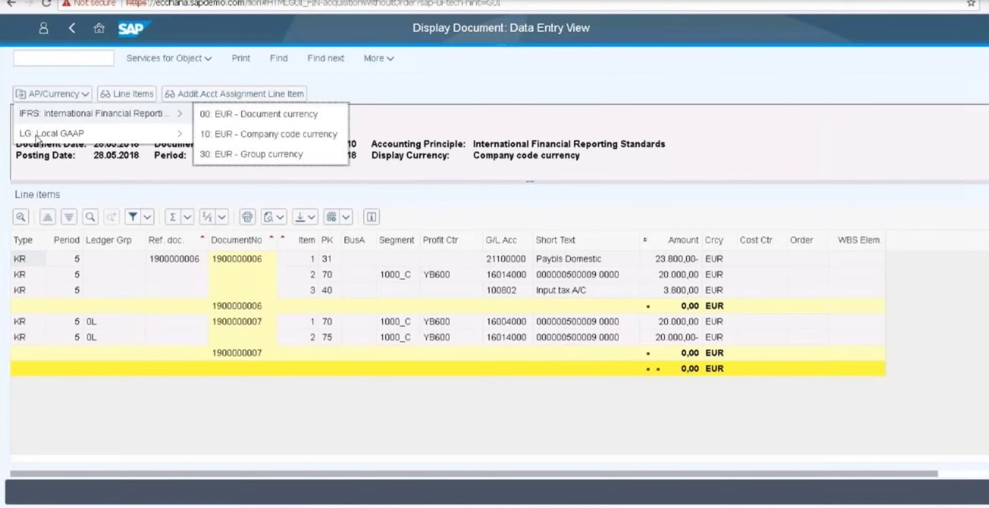
mouse_move(34, 135)
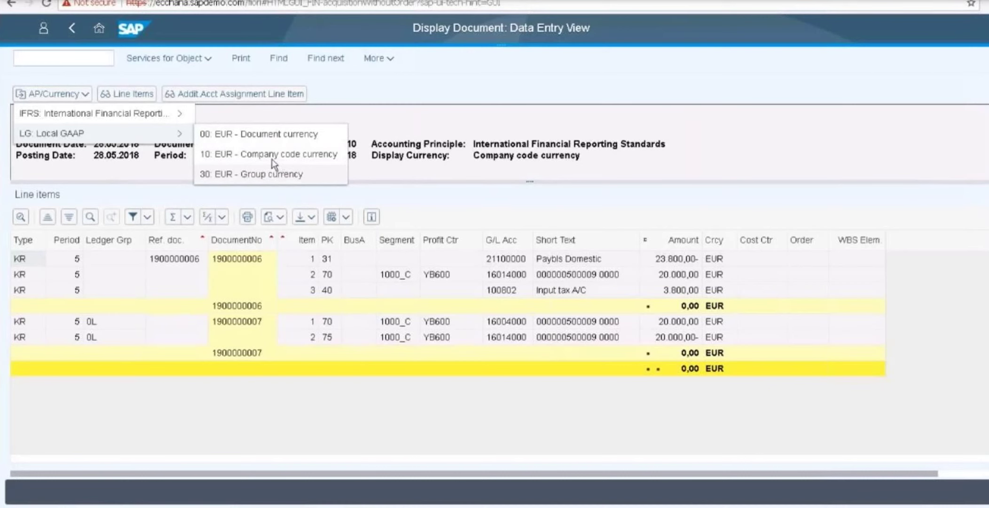
left_click(301, 159)
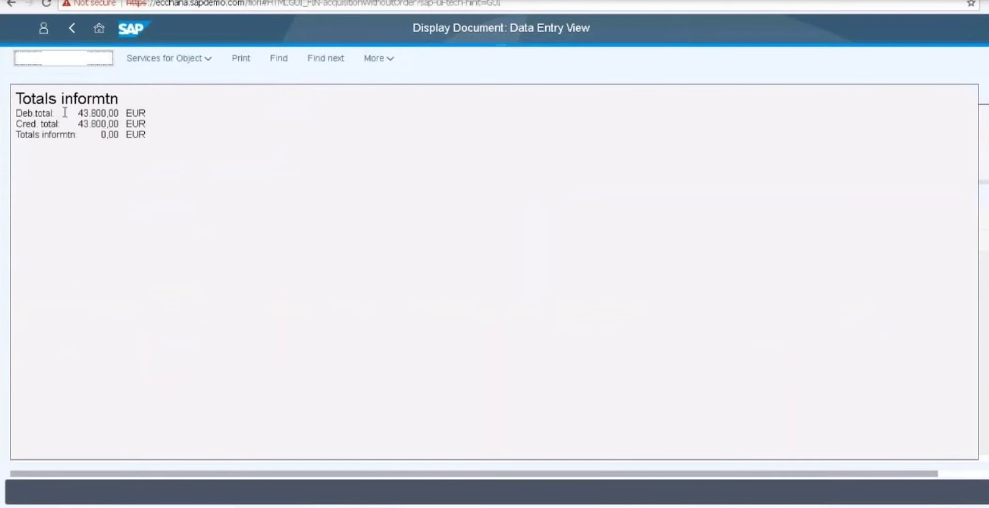
Select the 43.800,00 EUR debit total.
left_click_drag(71, 113, 114, 114)
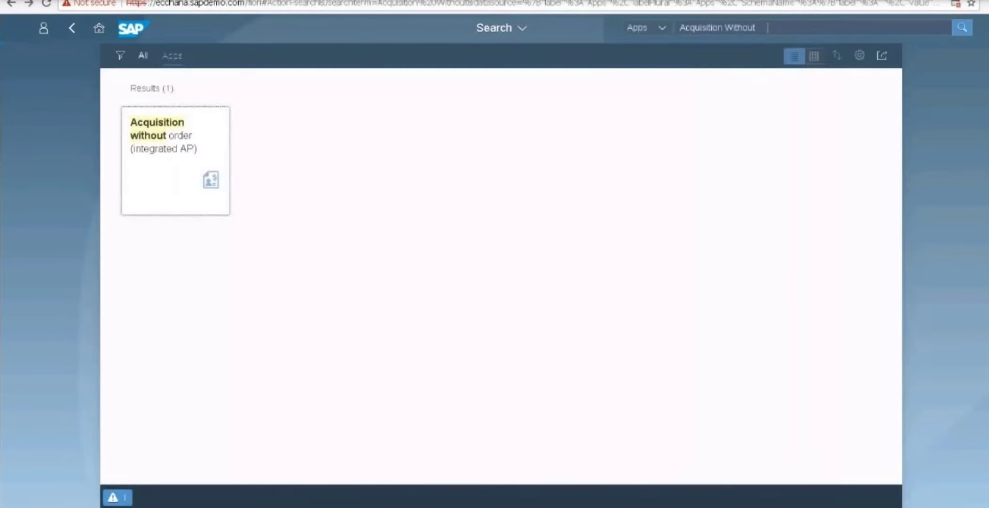
Search the apps for 'Asset values' instead of the acquisition app and dismiss the pop-up blocker error.
key("Return")
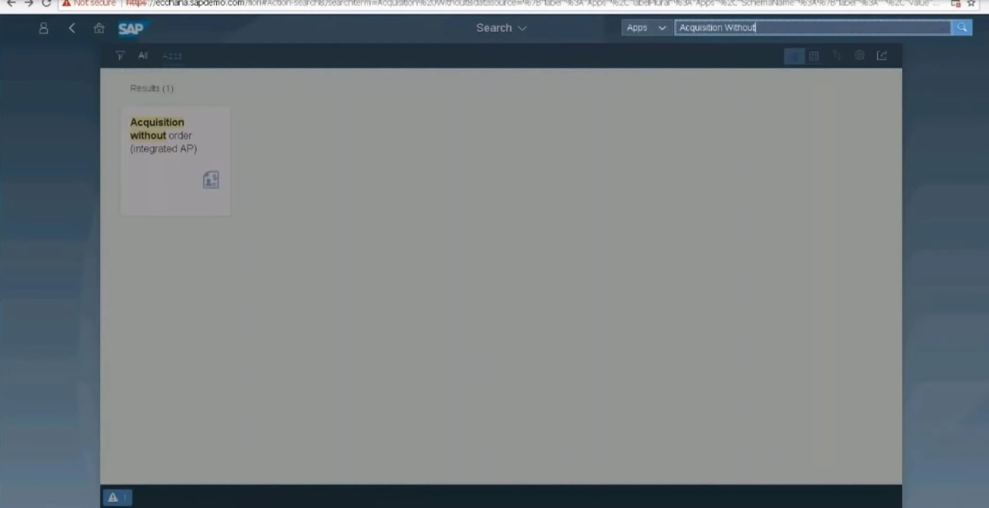
key("BackSpace")
key("BackSpace")
key("BackSpace")
key("BackSpace")
key("BackSpace")
key("BackSpace")
key("BackSpace")
key("BackSpace")
key("BackSpace")
key("BackSpace")
key("BackSpace")
key("BackSpace")
key("BackSpace")
key("BackSpace")
key("BackSpace")
key("BackSpace")
key("BackSpace")
key("BackSpace")
type("S")
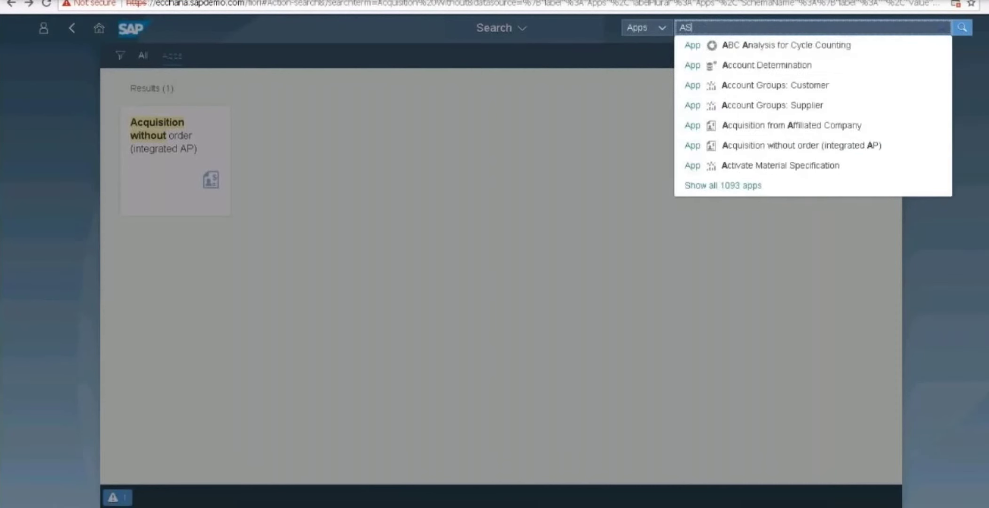
key("BackSpace")
type("sse")
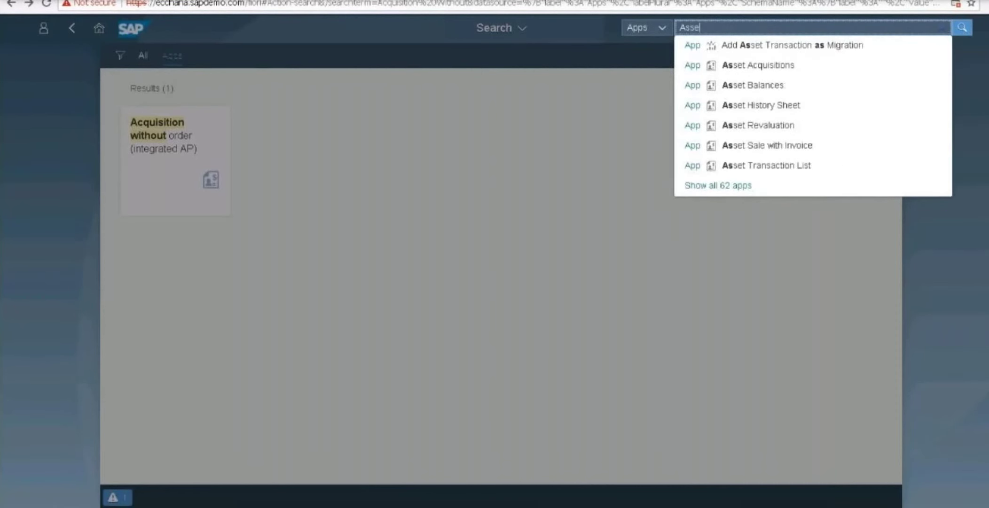
type("t valu")
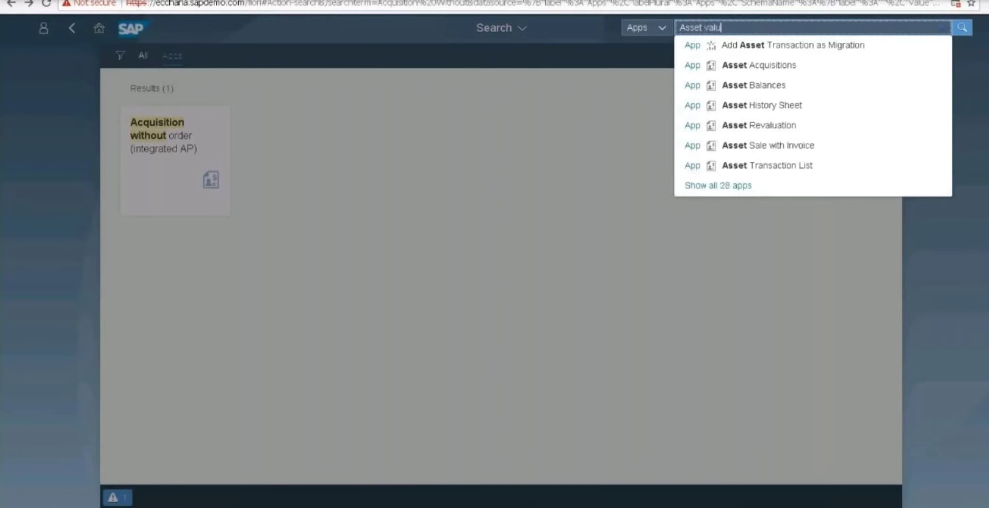
type("es")
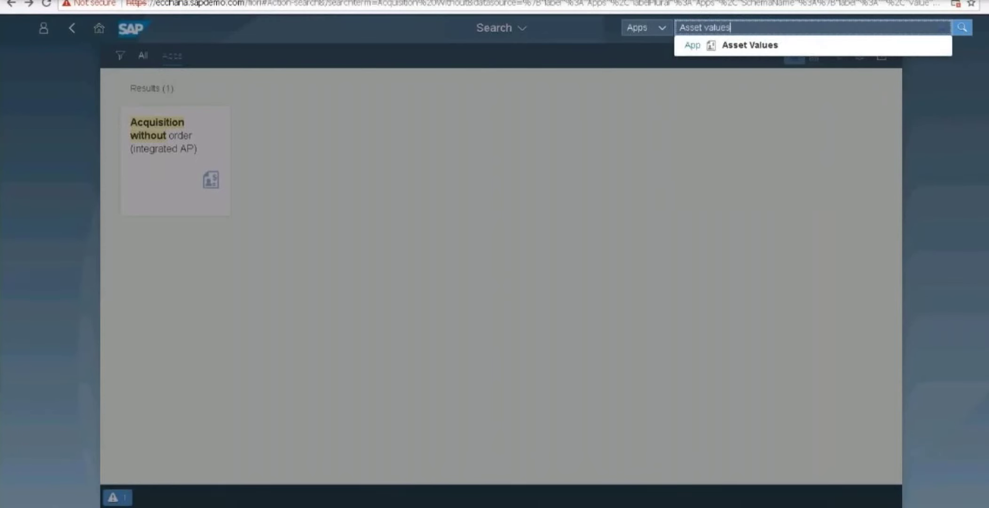
key("Return")
key("Return")
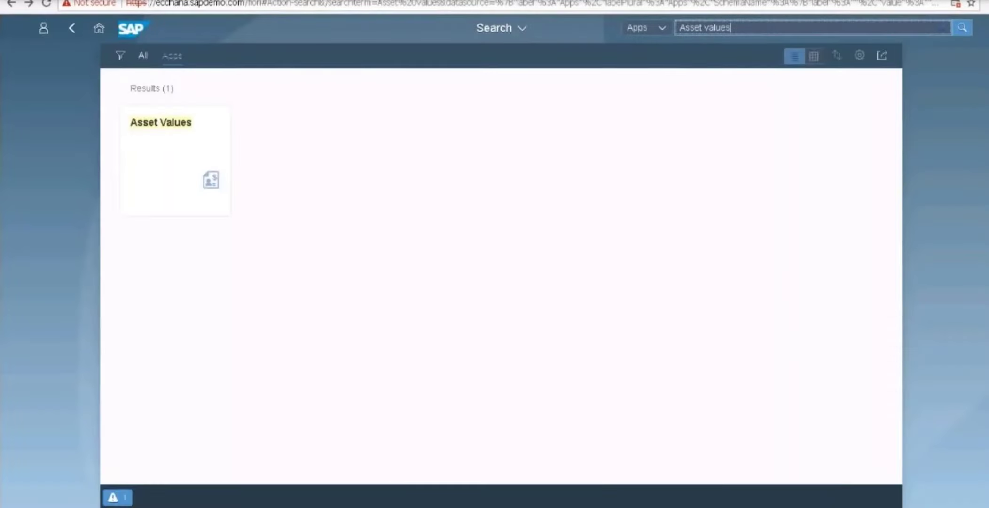
left_click(179, 156)
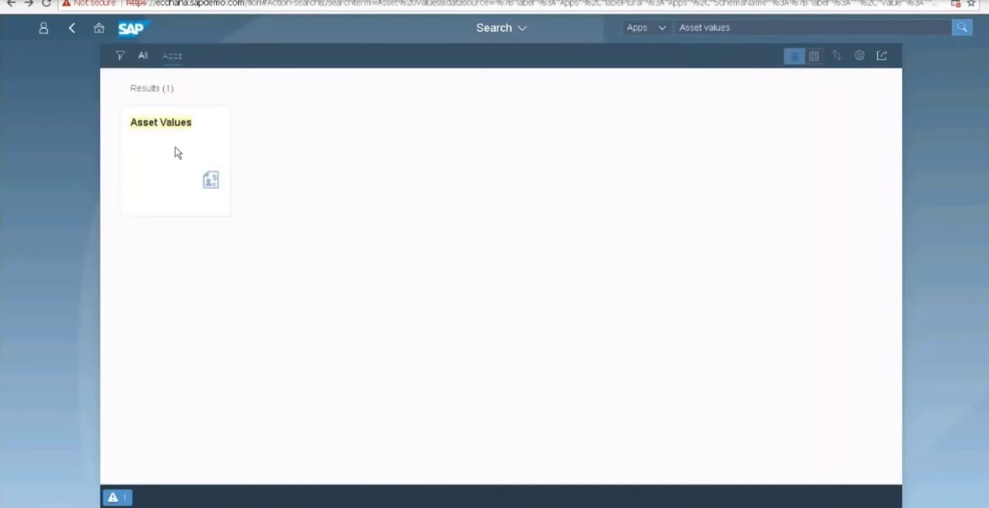
In Asset Values, load asset 500009, sub-number 0, of company code 1010.
left_click(174, 148)
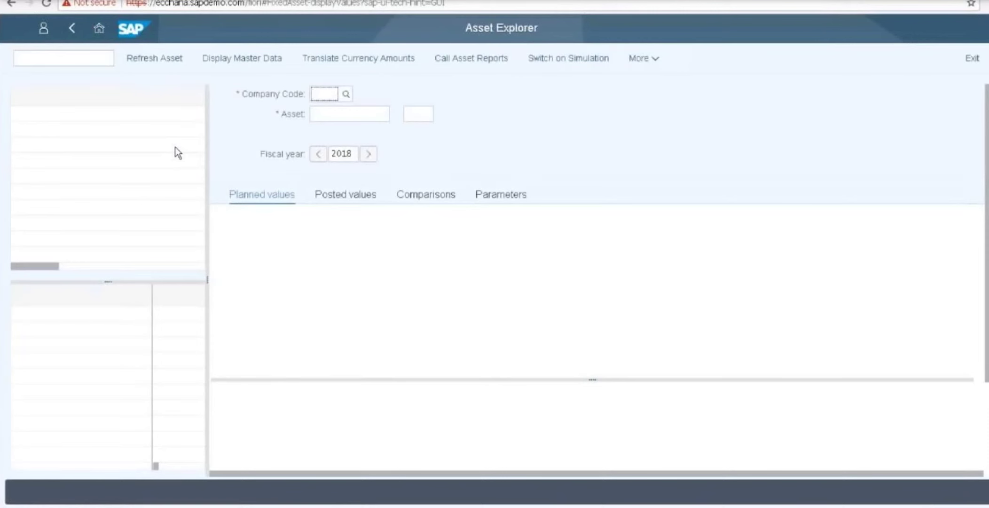
type("1010")
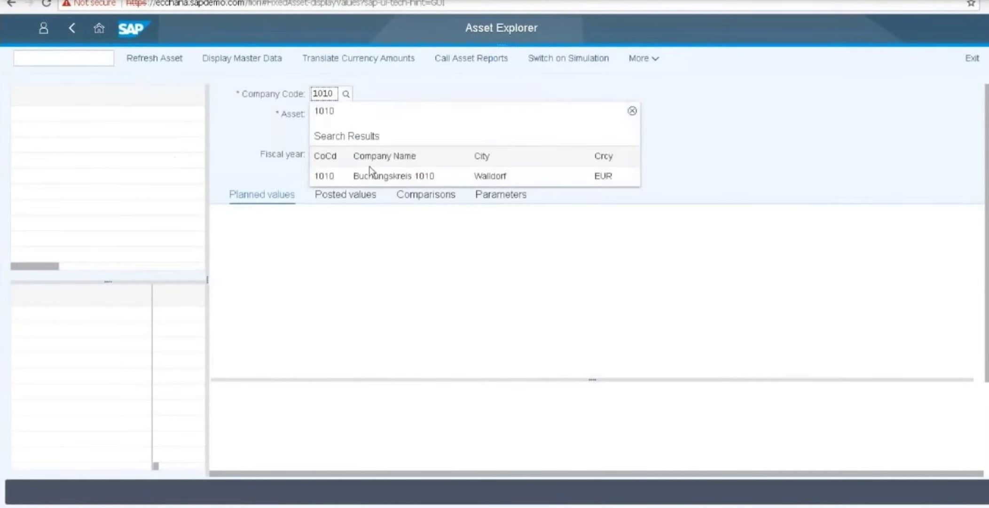
left_click(367, 179)
left_click(328, 116)
type("500")
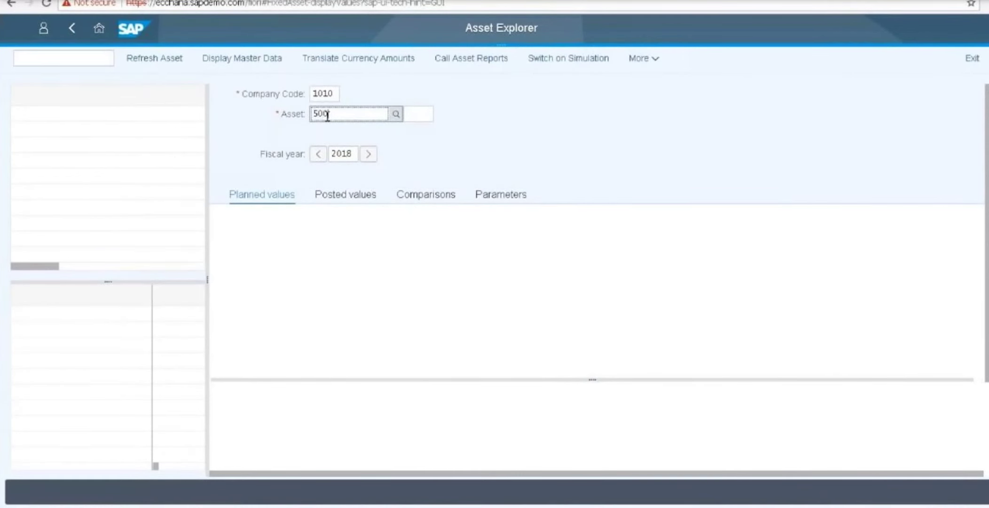
type("009")
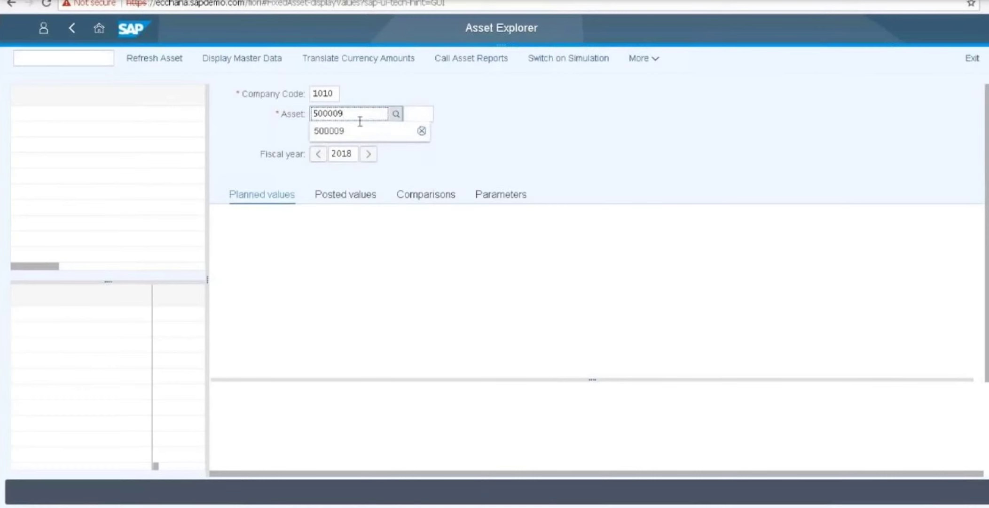
left_click(393, 128)
left_click(411, 114)
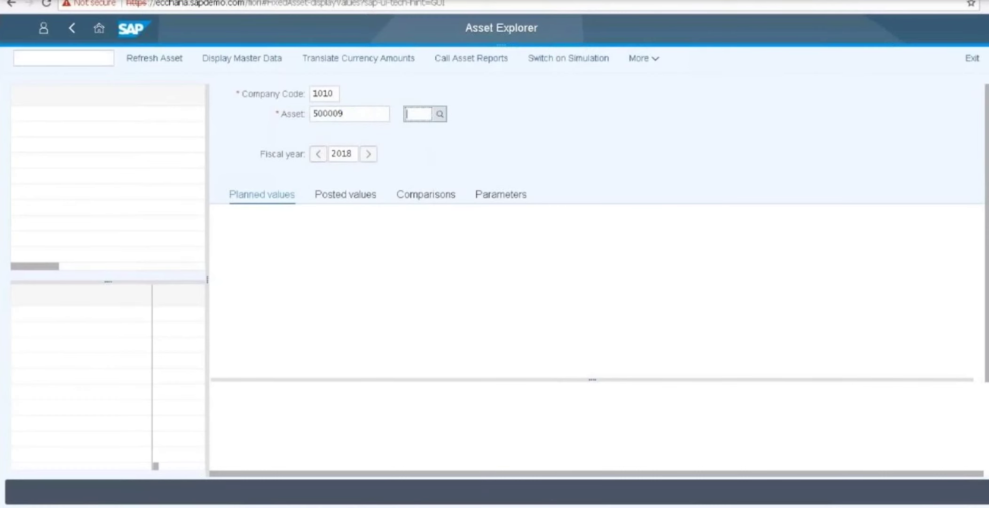
type("0")
key("Escape")
key("Return")
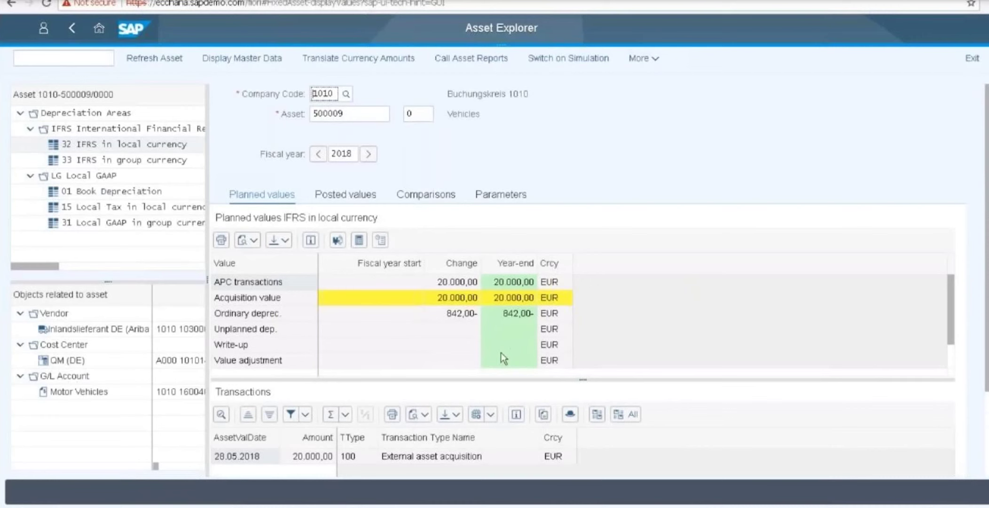
Review the planned values, then show area 01 Book Depreciation: 20.000,00 EUR acquisition, 842,00- EUR depreciation.
scroll(501, 353, "down", 2)
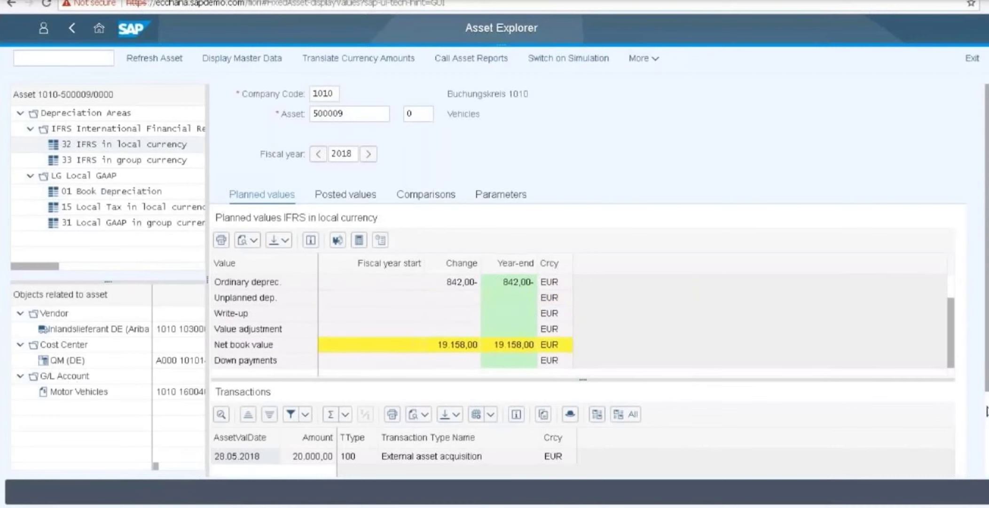
scroll(987, 411, "down", 1)
scroll(987, 440, "down", 1)
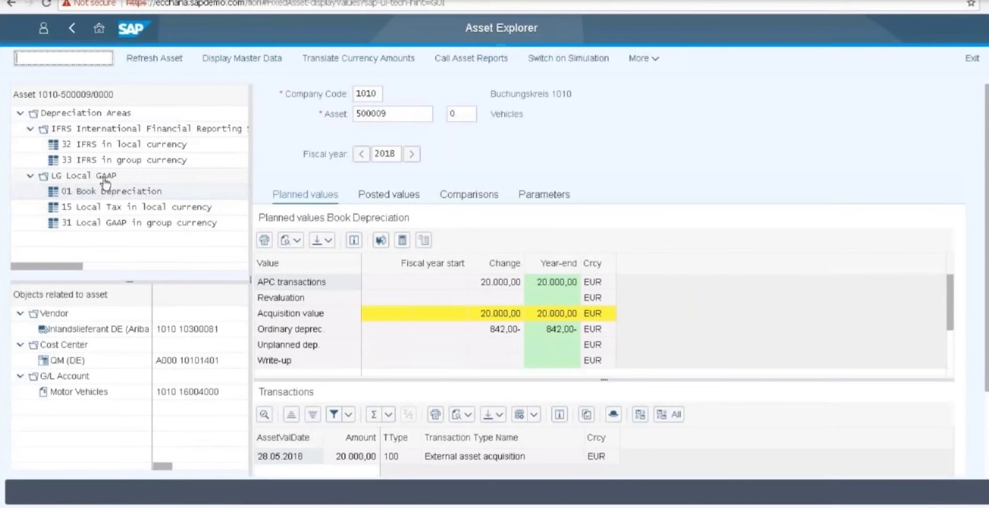
left_click(129, 191)
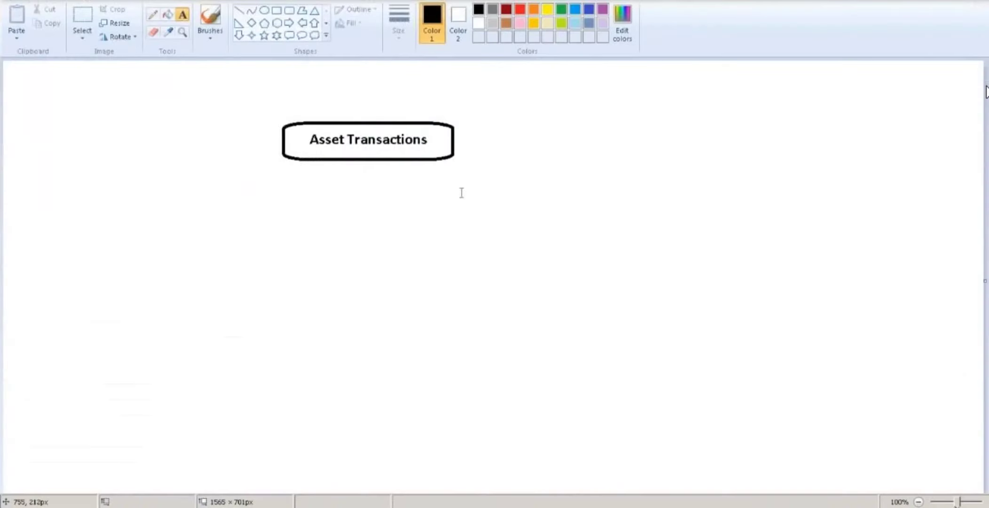
left_click(456, 188)
Write the note 'Various Non Integrated Asset Acquisition Posting' on one line, with 'Integrated' beneath.
type("Variou")
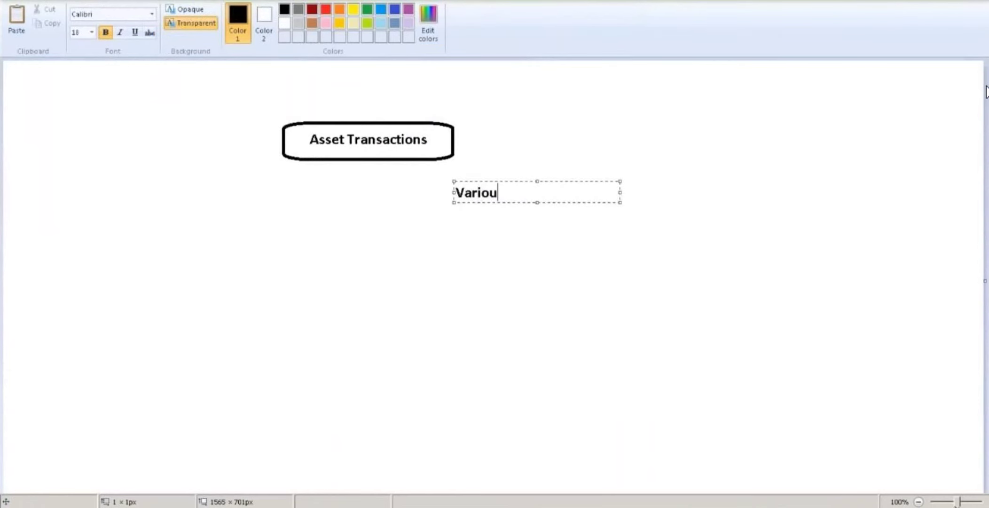
type("s Non Inte")
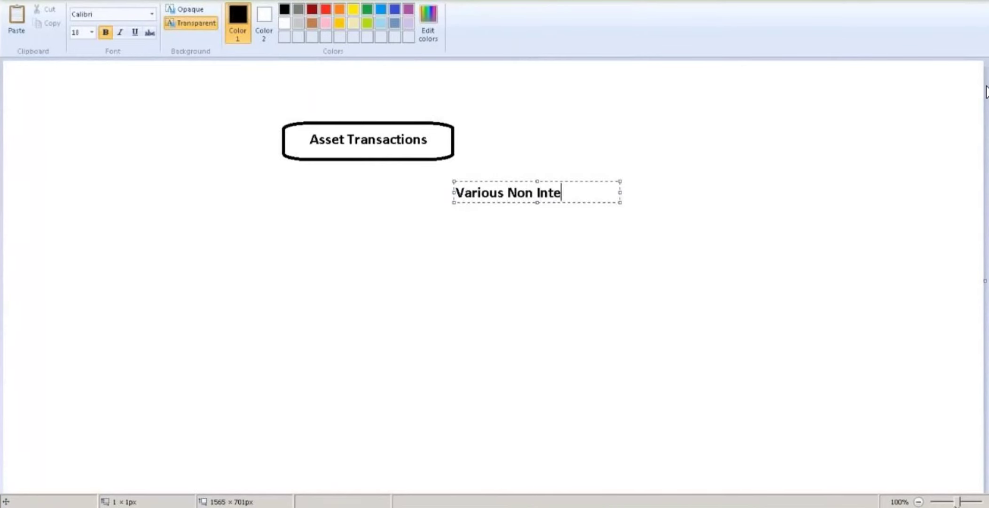
type("grated Asset Ac")
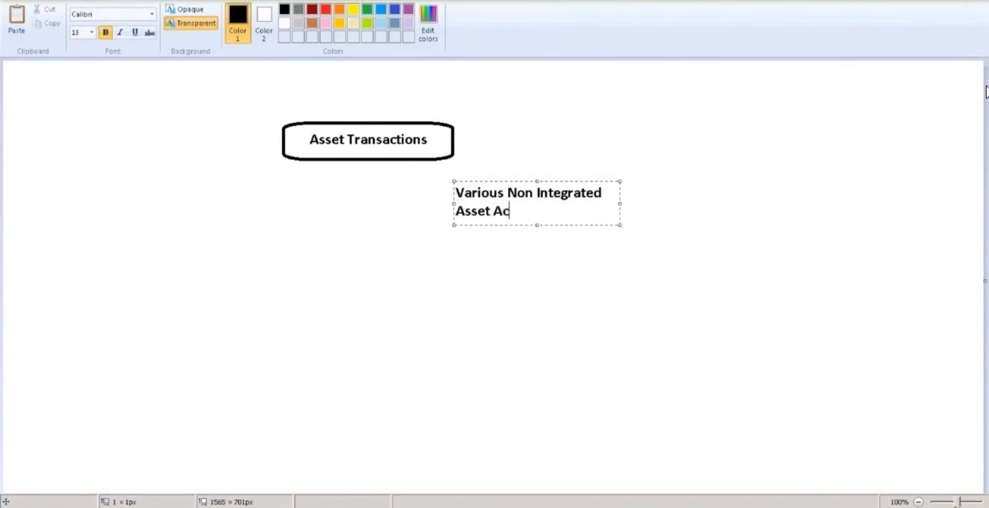
type("quisition ")
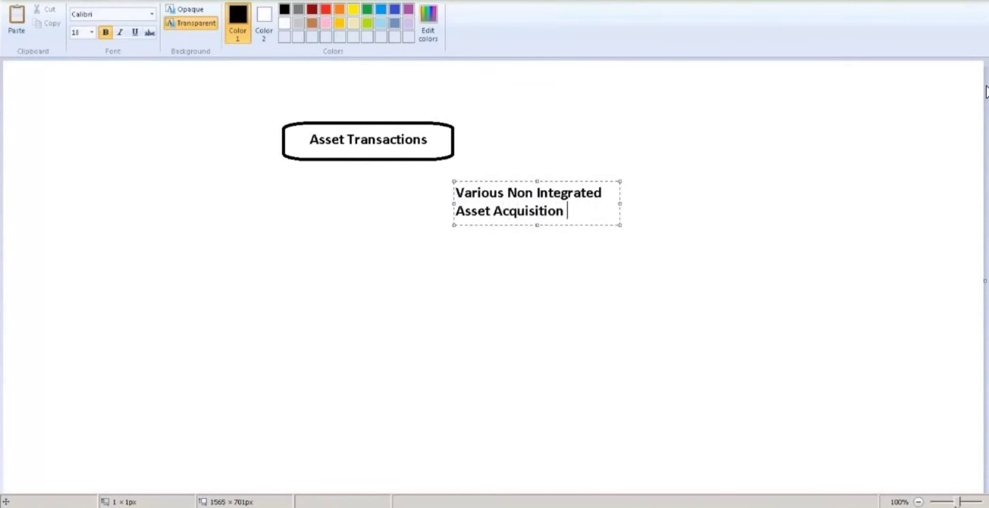
type("Posting")
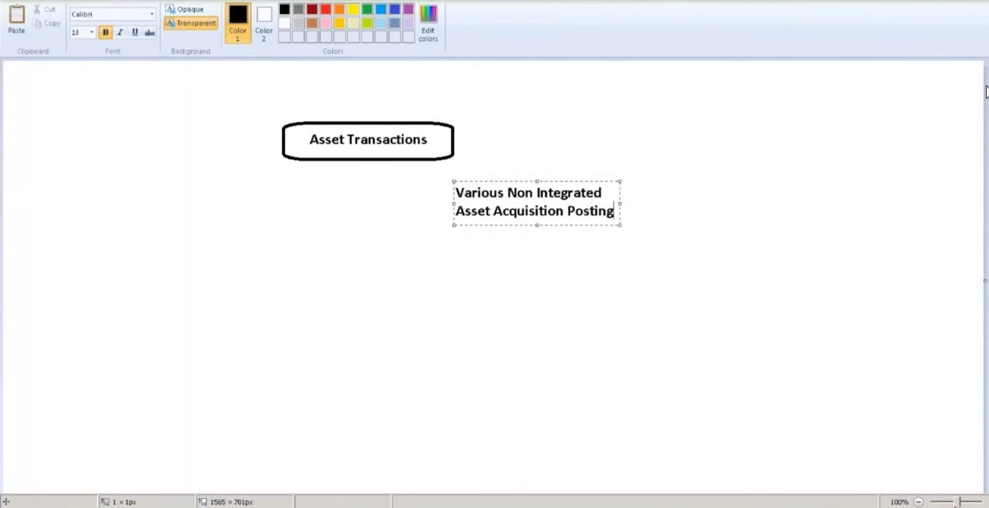
left_click_drag(620, 203, 810, 203)
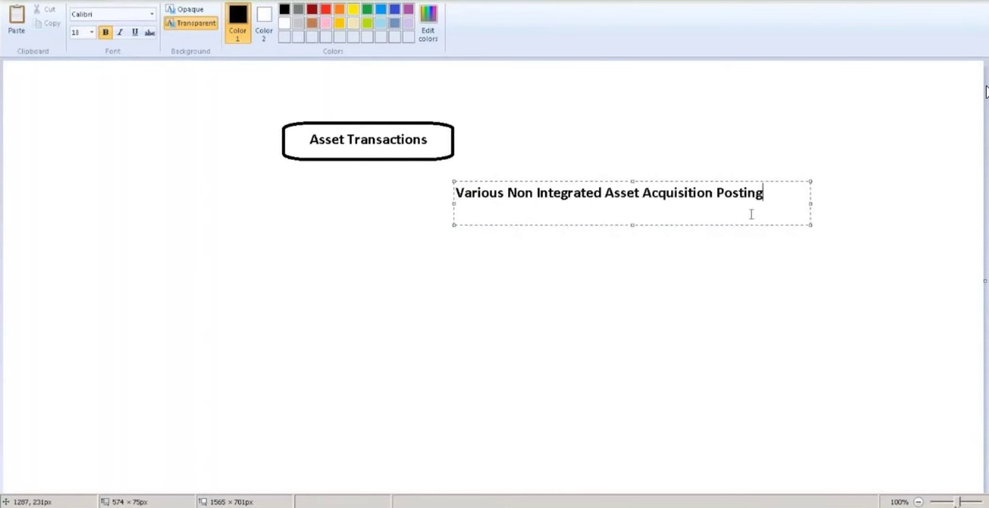
key("Return")
key("Return")
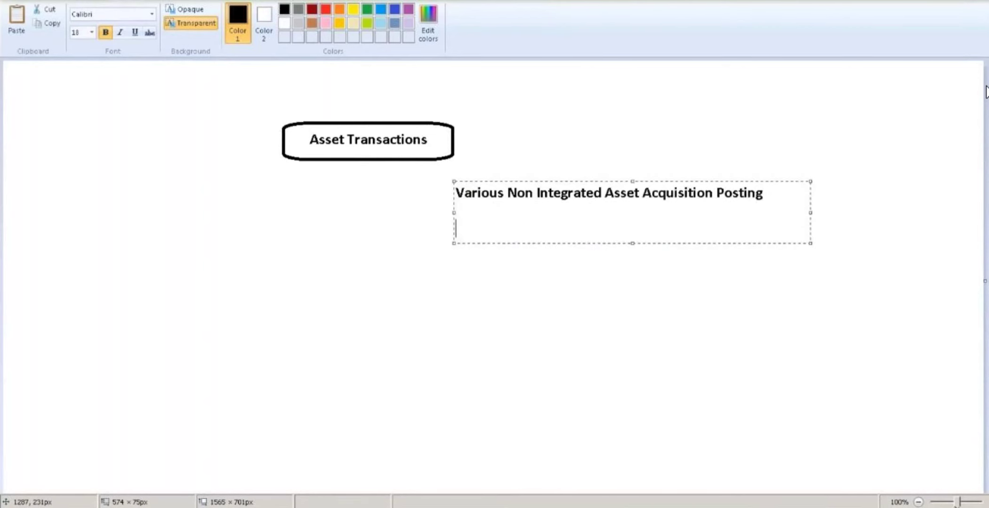
type("Integrated")
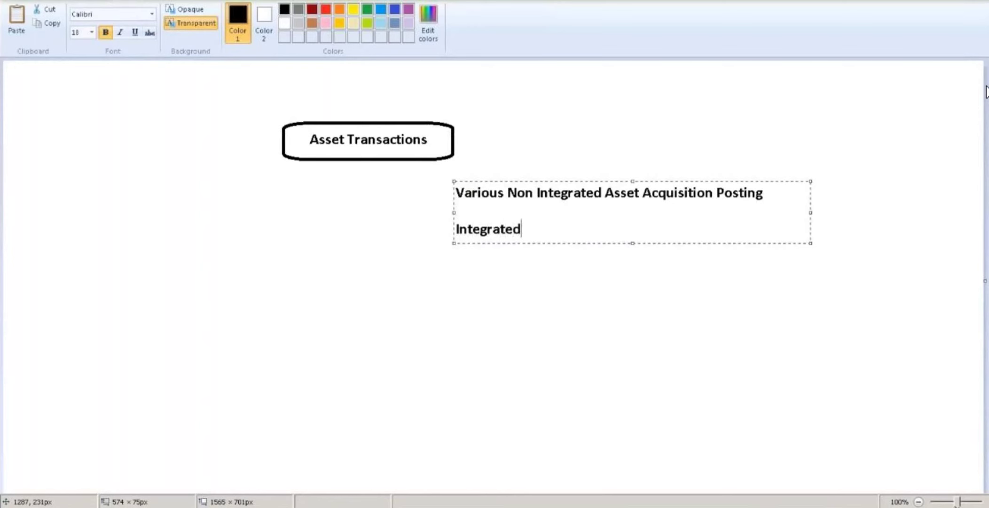
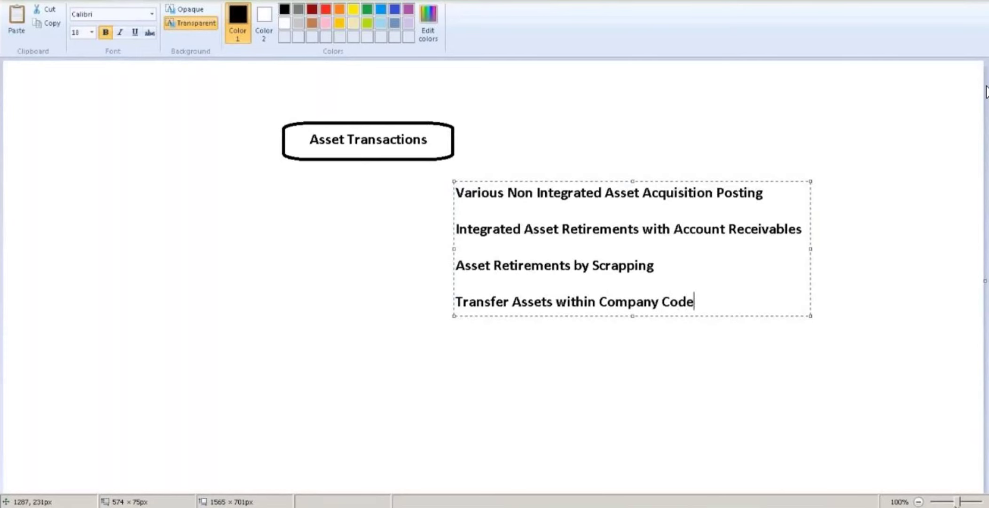
Add 'Asset Unplanned Depreciation' as a new fifth line of the transaction list.
key("Return")
type("A")
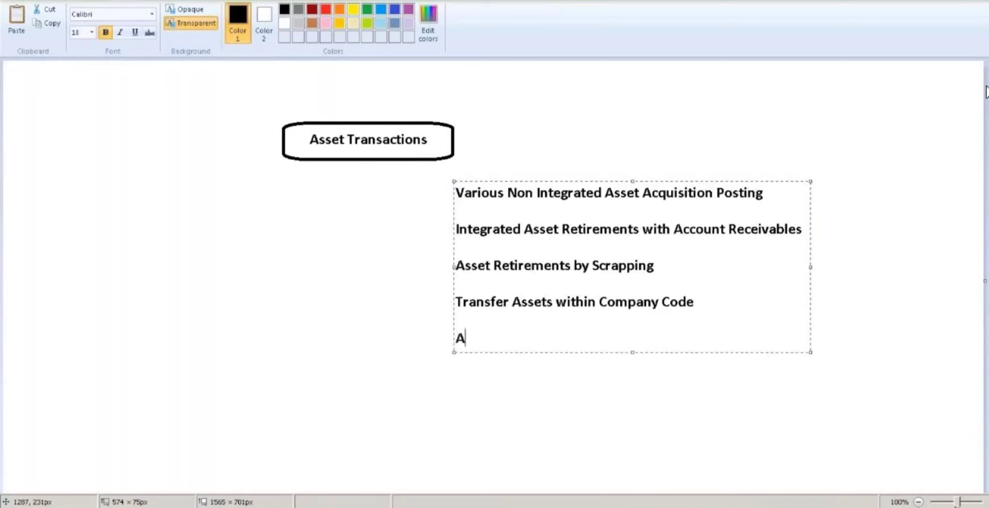
type("sset Unplanne")
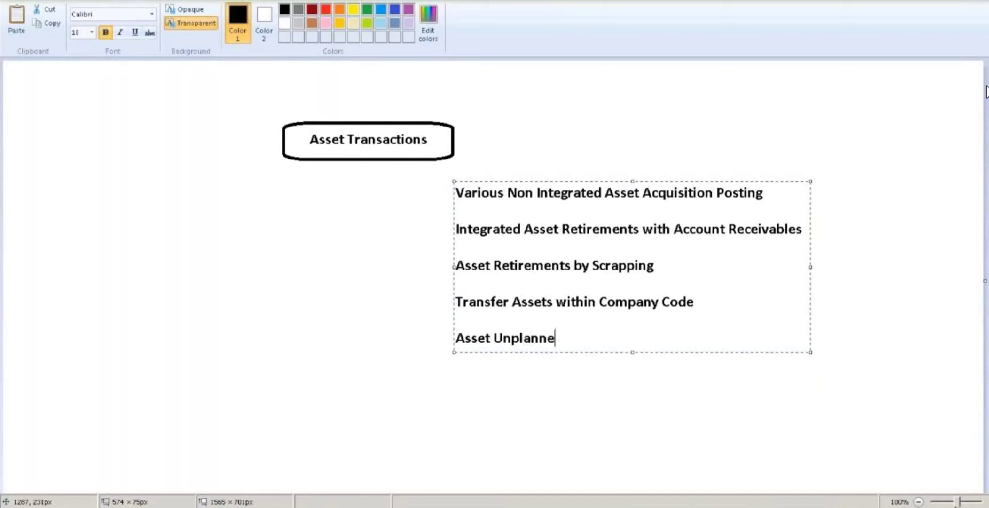
type("d Depreciation")
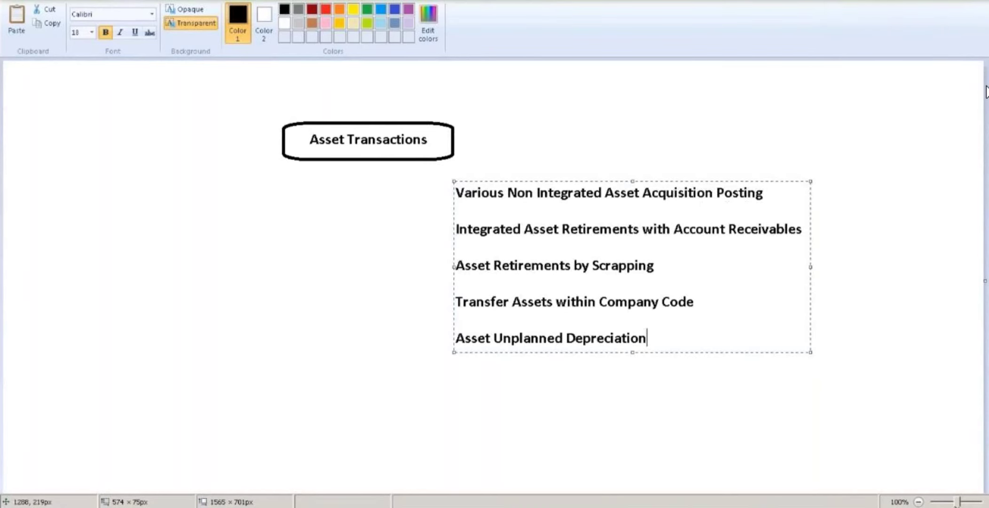
Commit the five-item bold transaction list as fixed text on the canvas.
left_click(831, 192)
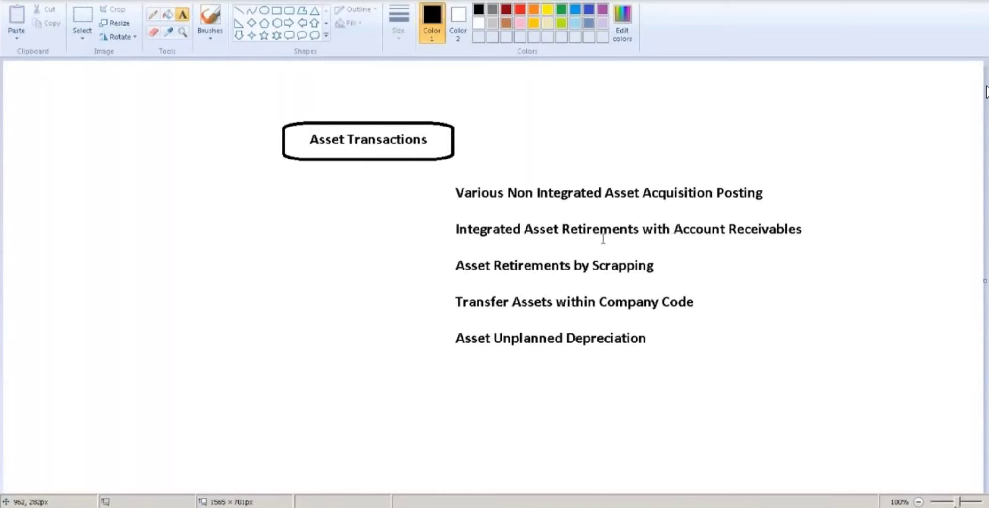
Start a left-side text block with 'Retirement with revenue & Cutomer' and widen it.
left_click(48, 231)
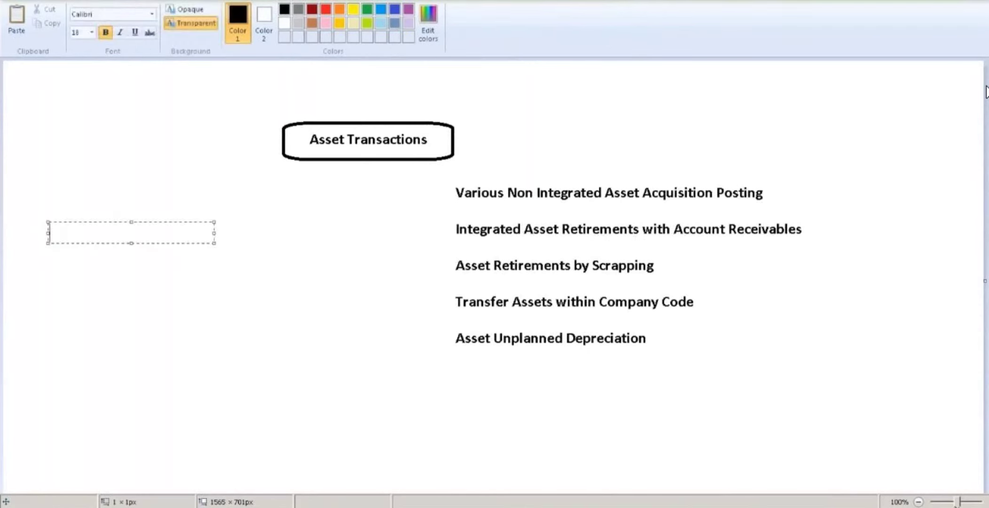
type("Retiremen")
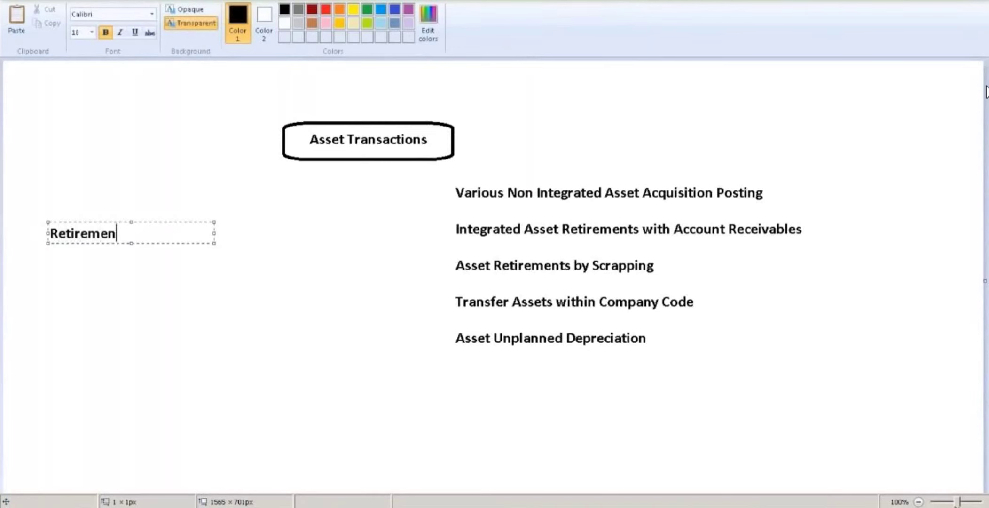
type("t with revenue ")
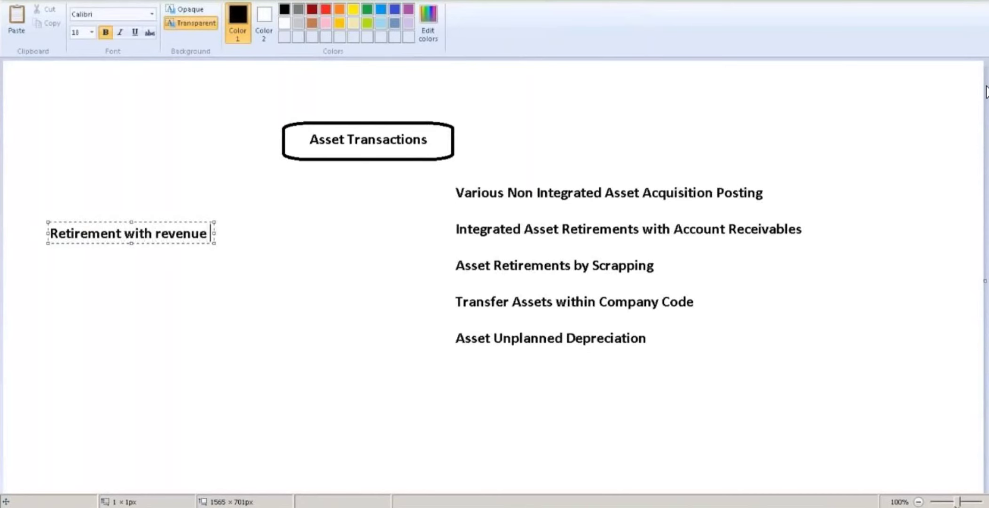
type("& Cu")
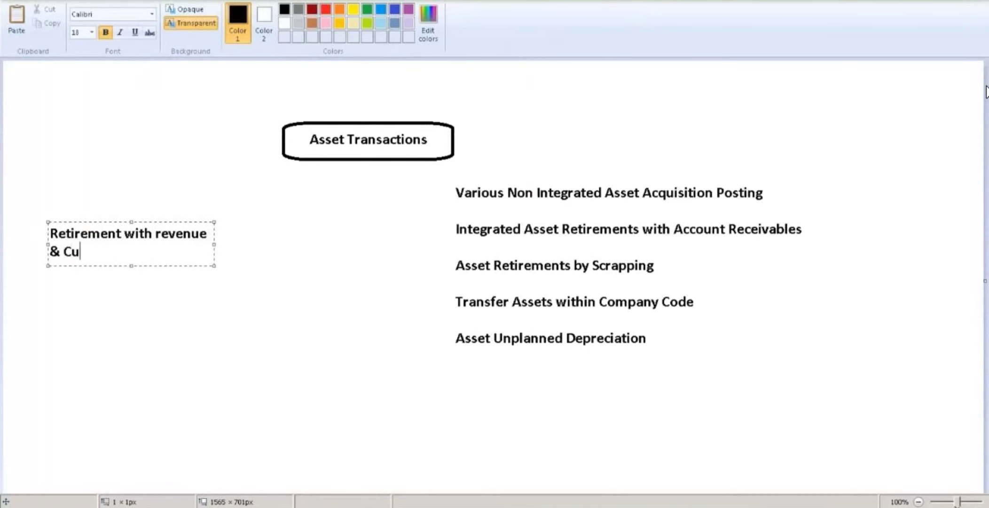
type("tomer")
key("Return")
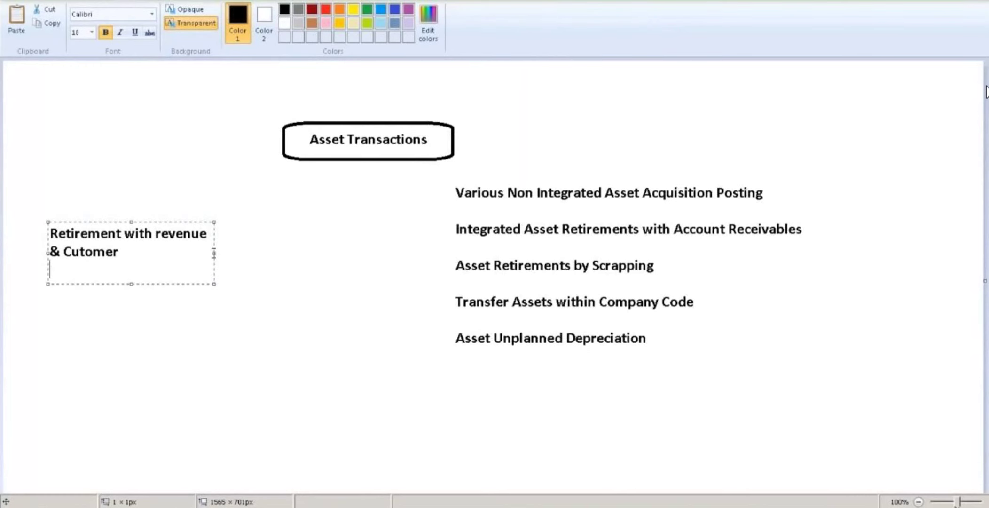
left_click_drag(216, 256, 323, 261)
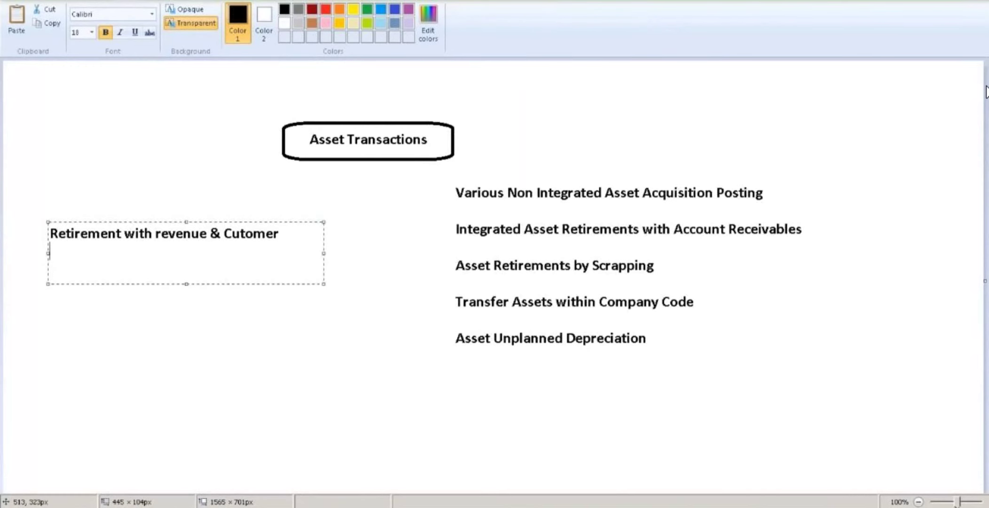
Add the line 'Retirement with Revenue but Without Customer', fixing the typo, and widen the box.
key("Return")
type("Retirement")
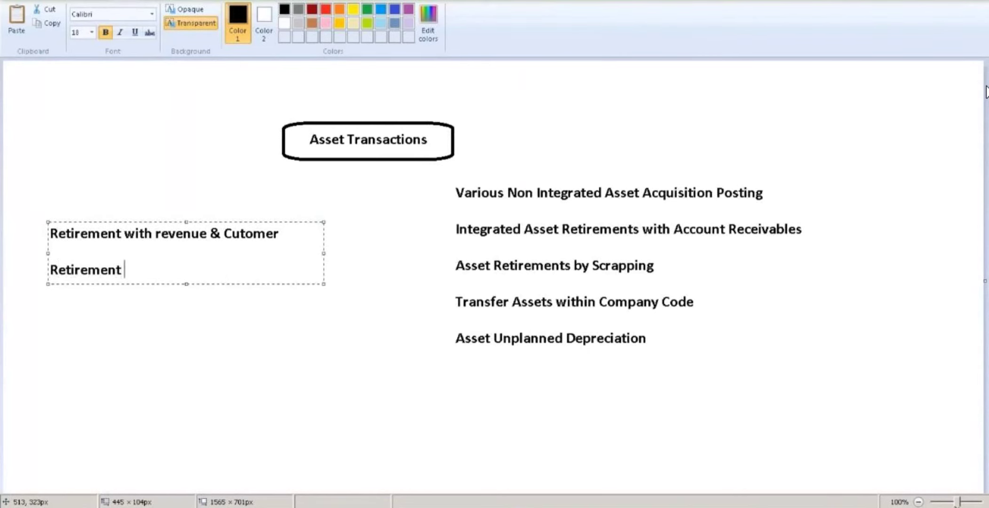
type(" with Revenue ")
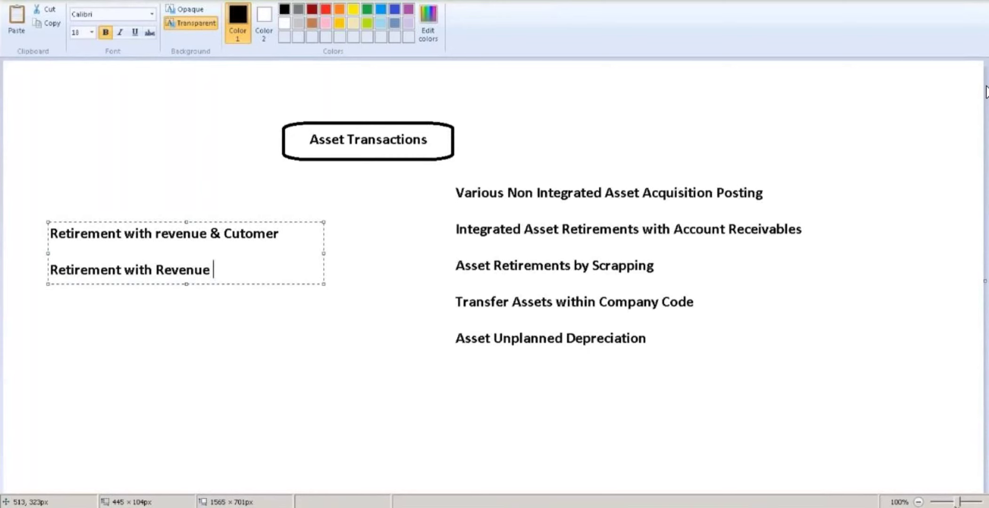
type("but Without Cu")
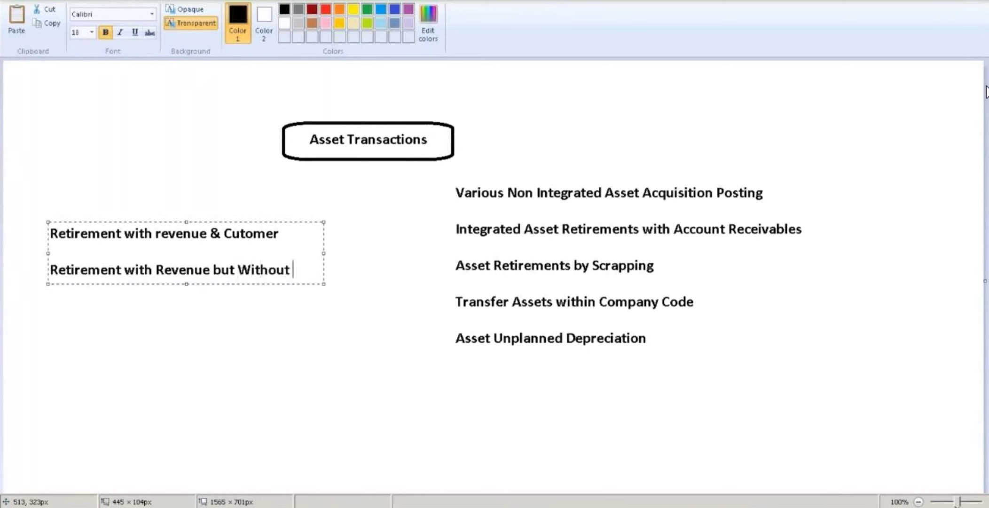
type("stonmer")
key("BackSpace")
key("BackSpace")
key("BackSpace")
key("BackSpace")
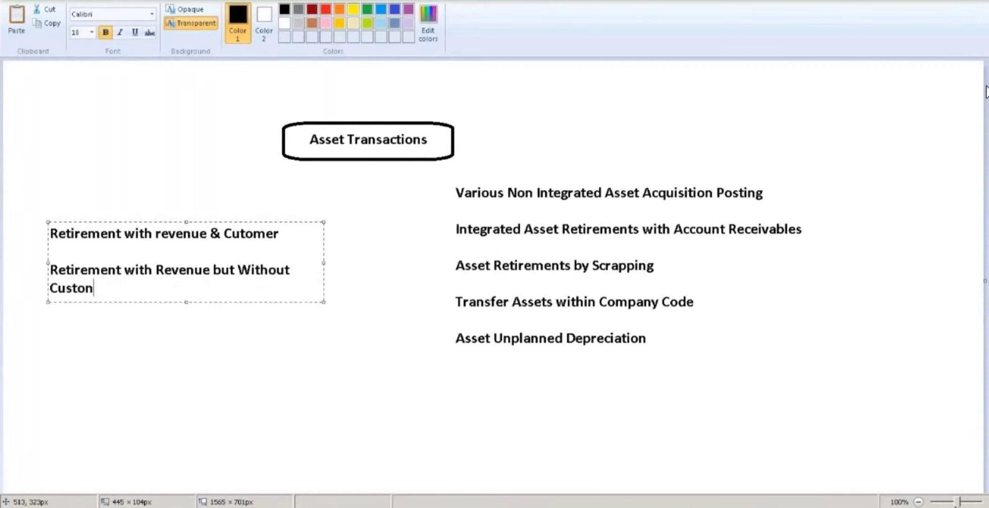
type("mer")
left_click_drag(322, 268, 426, 278)
Add the third line 'Retirement Without Revenue', correcting its spelling.
key("Return")
type("Retirement Withou")
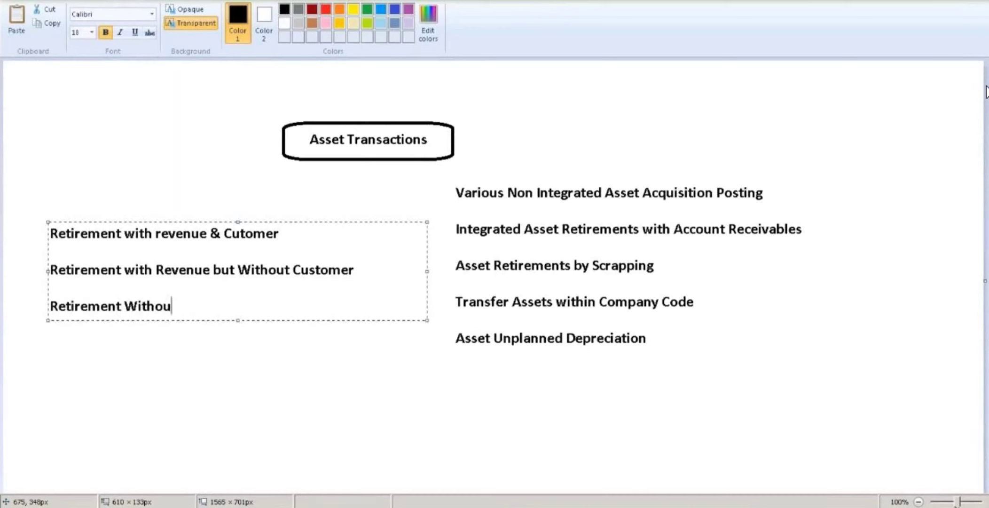
type("t Revenue")
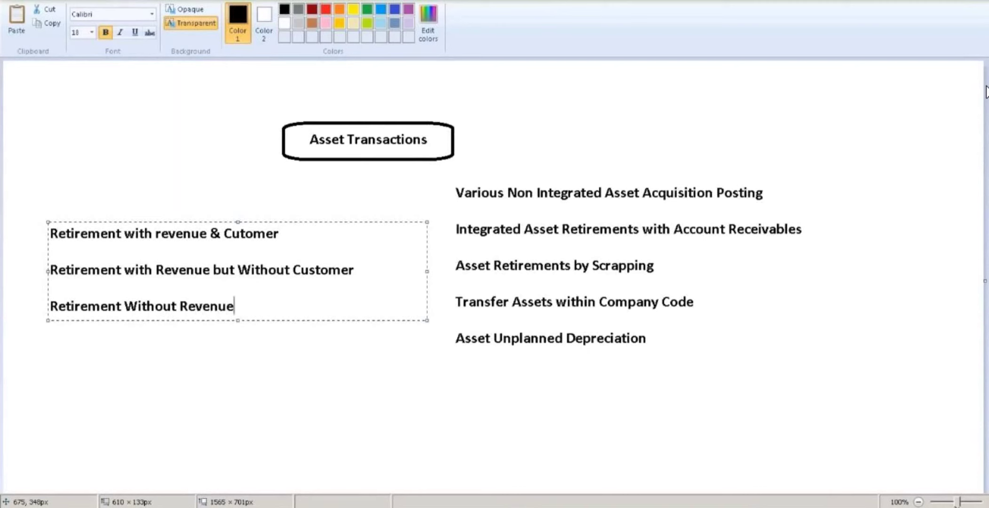
Commit the retirement text and draw a rectangle around the three lines.
left_click(301, 359)
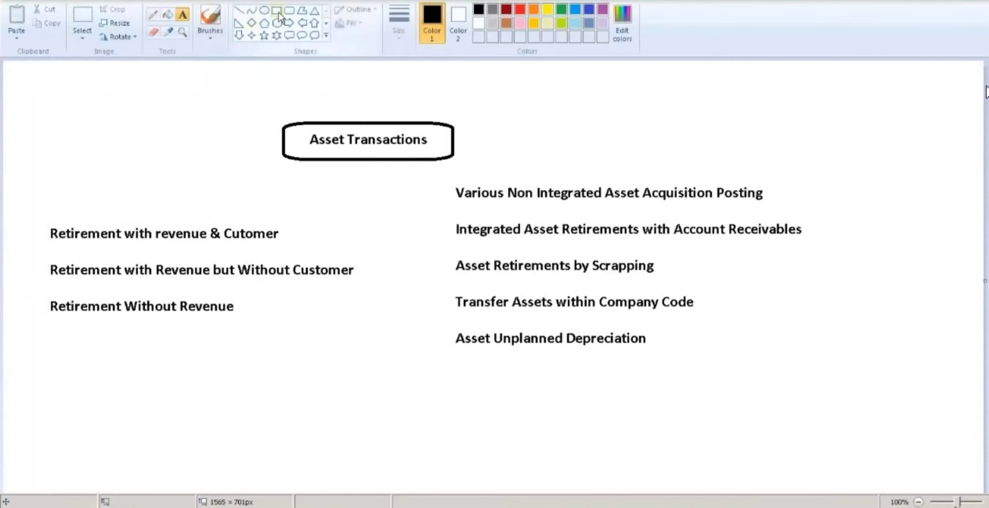
left_click(278, 12)
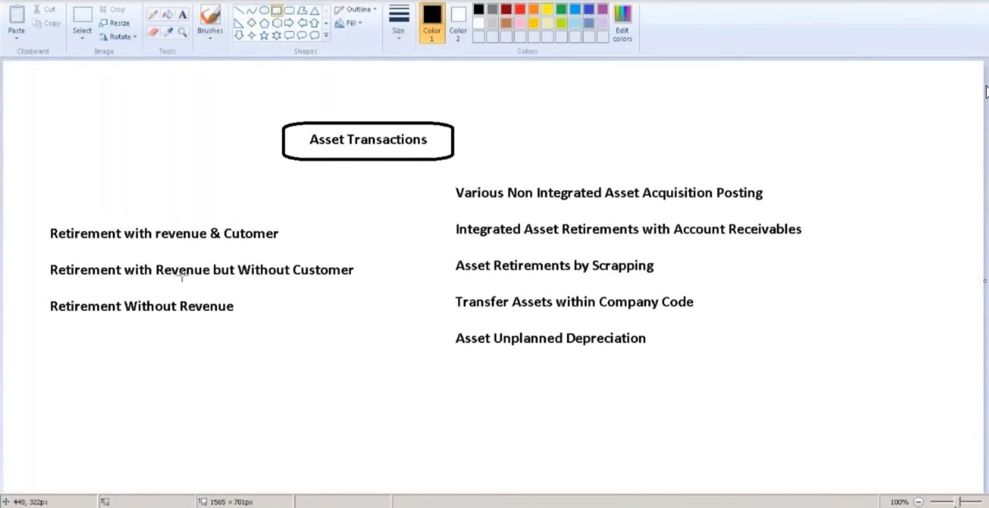
left_click_drag(40, 212, 368, 325)
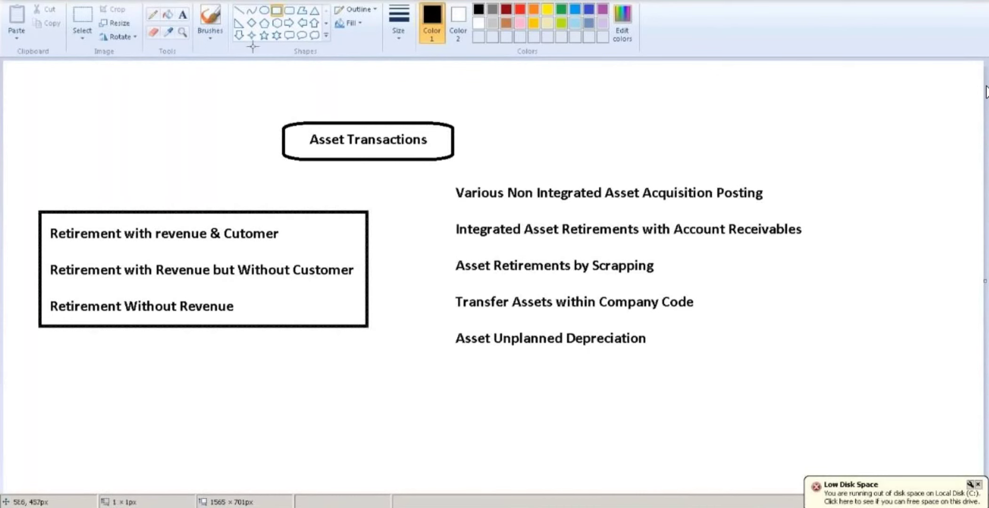
Draw a line joining the box to 'Integrated Asset Retirements with Account Receivables'.
left_click(238, 10)
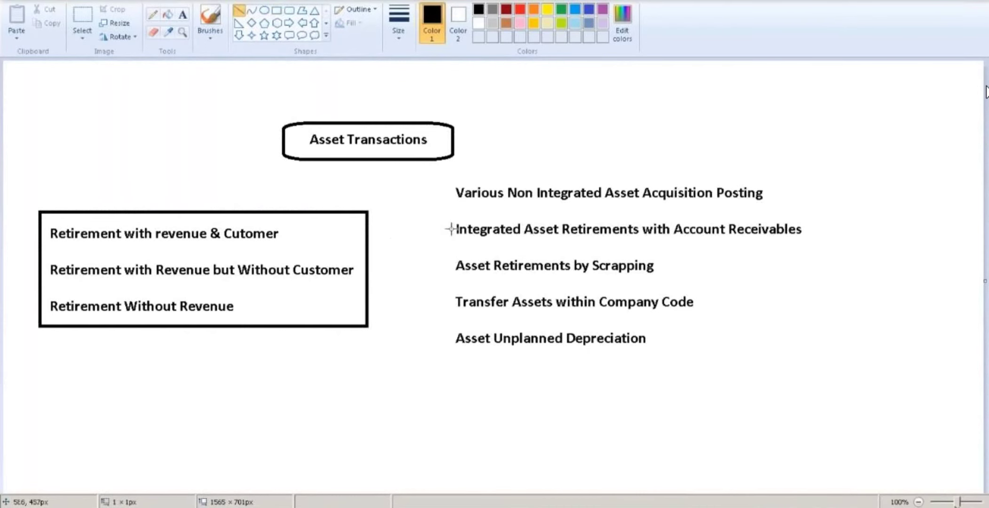
left_click_drag(452, 229, 369, 242)
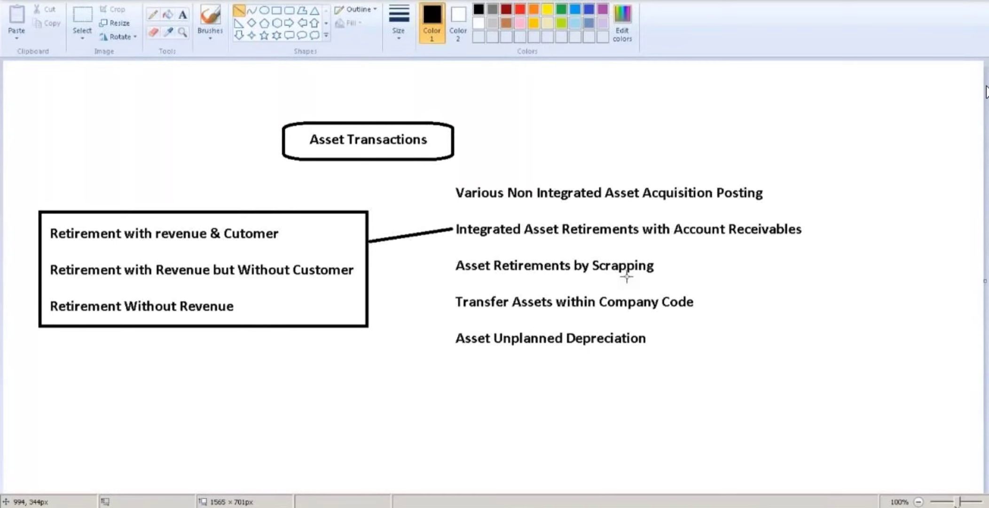
left_click(183, 14)
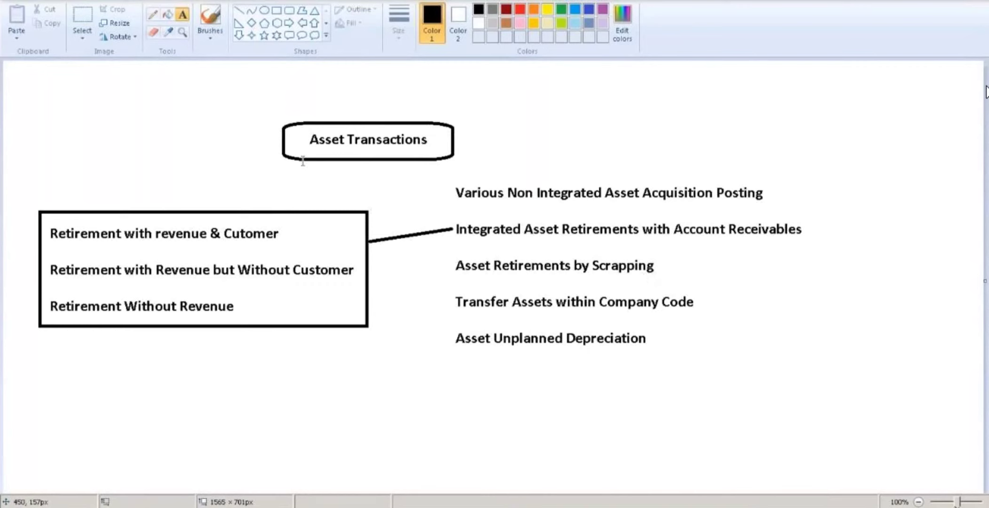
Draw a line from 'Asset Retirements by Scrapping' to 'Retirement Without Revenue'.
left_click(239, 10)
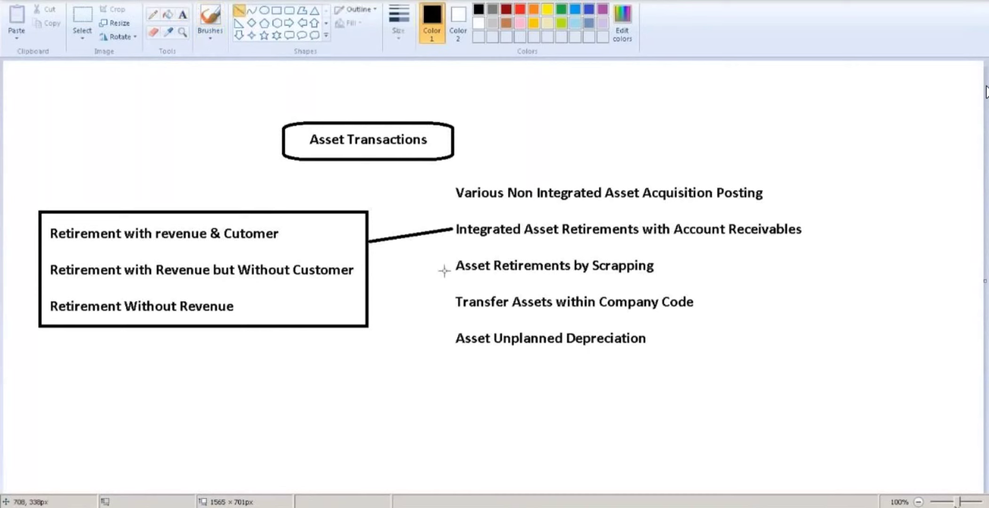
left_click_drag(450, 269, 252, 308)
left_click(565, 372)
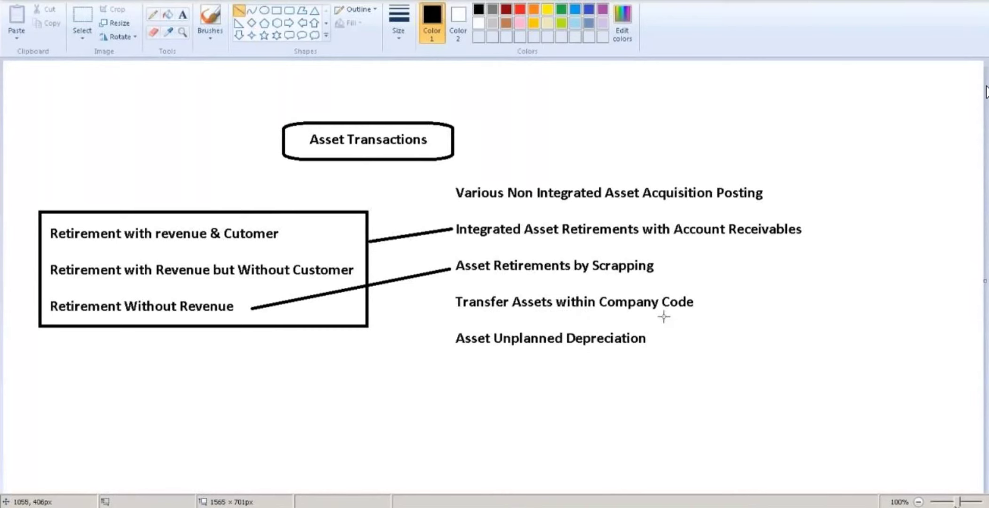
left_click(183, 15)
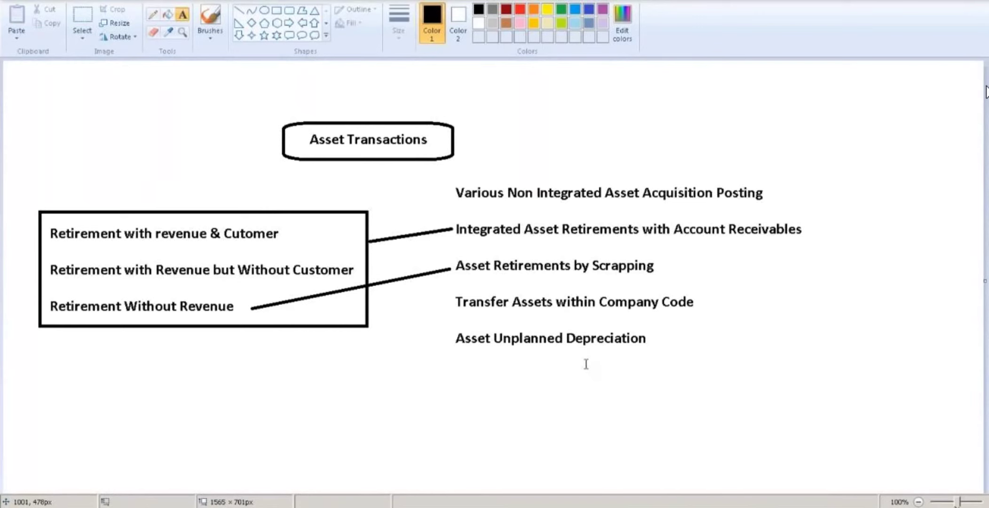
Add 'Fixed Assets' and 'Depreciation Keys' labels at the right of the diagram.
left_click(680, 332)
type("Fi")
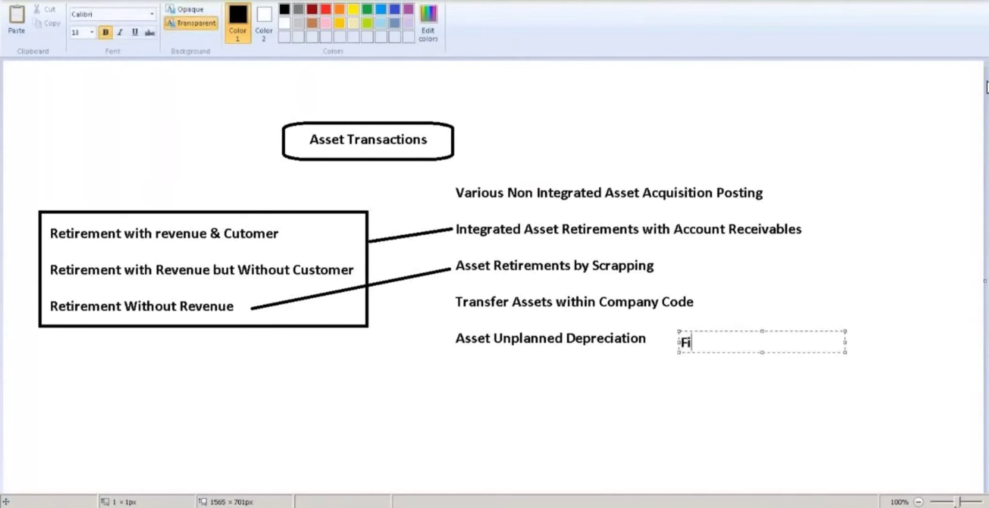
type("xed Assets")
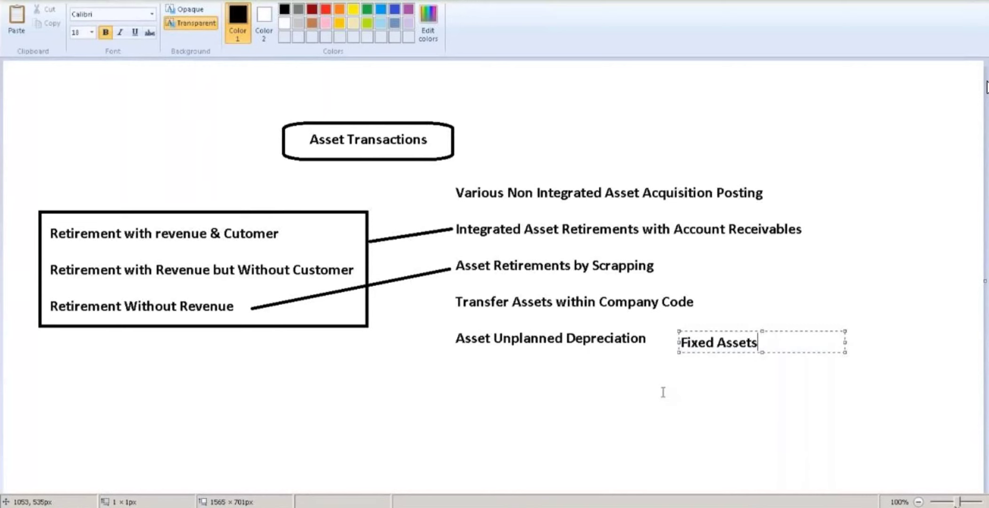
left_click(663, 391)
left_click(663, 392)
type("Depre")
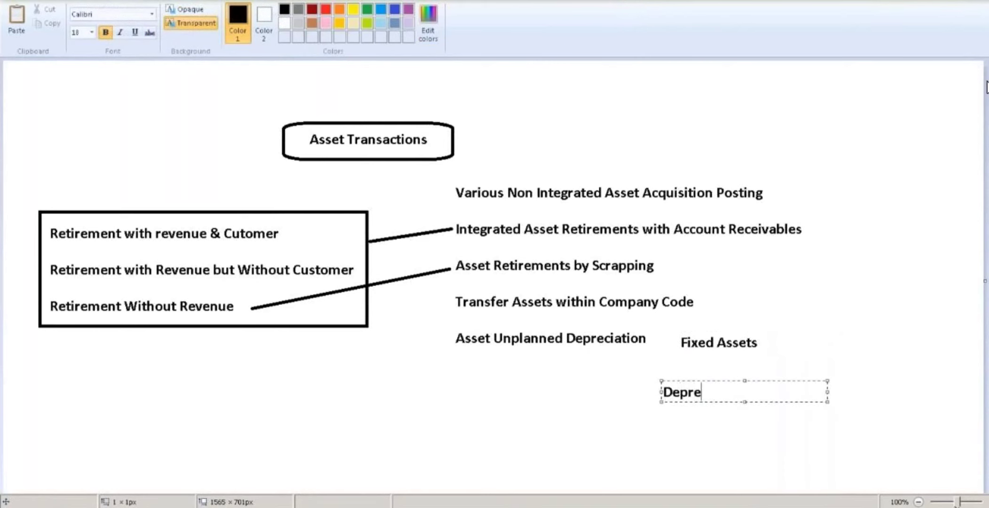
type("ciation")
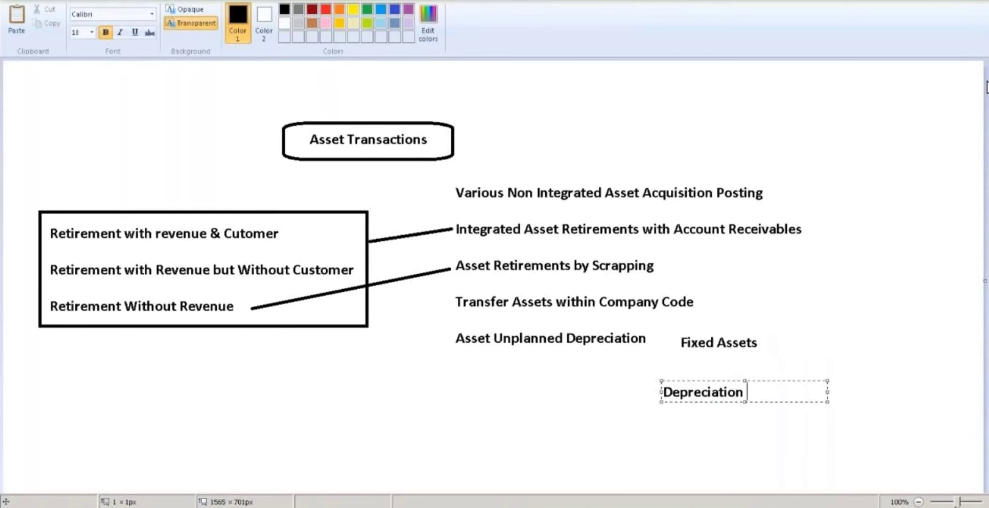
type(" Keys")
left_click(761, 375)
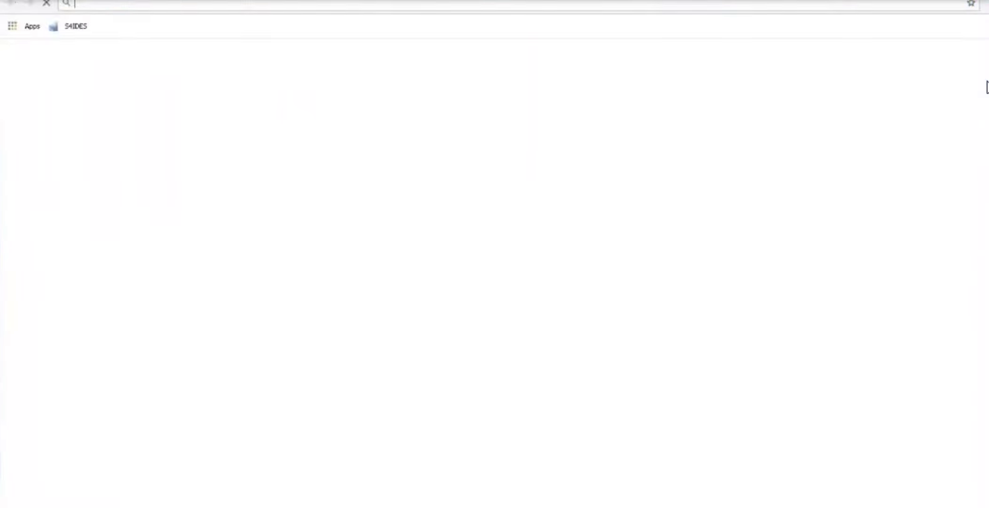
Open the SAP demo system and log on with the account password.
left_click(72, 27)
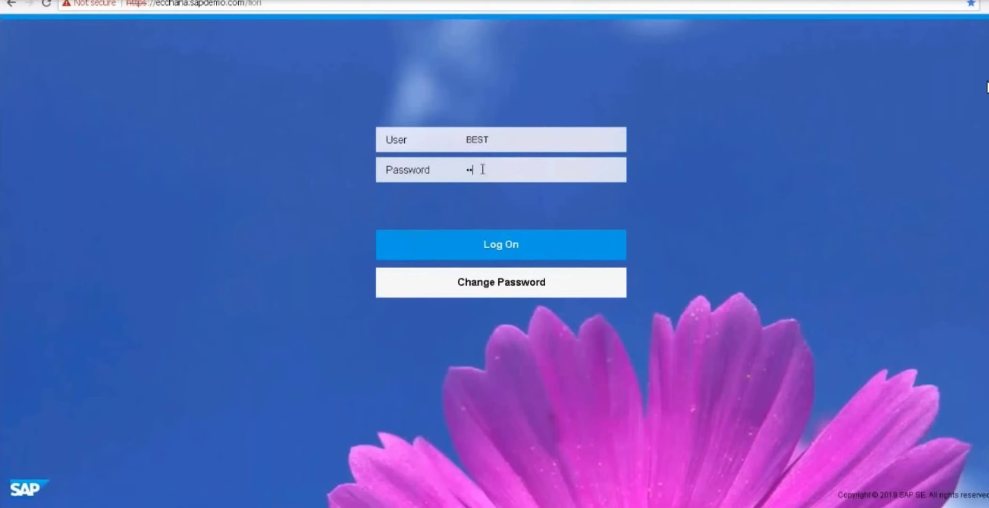
type("•••••••")
key("Return")
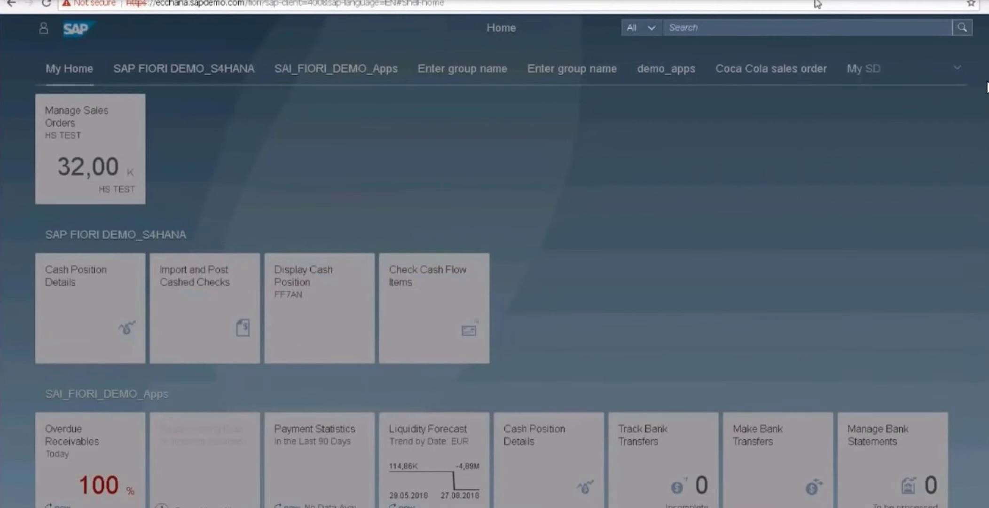
Search the launchpad for 'Post Acquisition' and launch the Post Acquisition app.
left_click(701, 27)
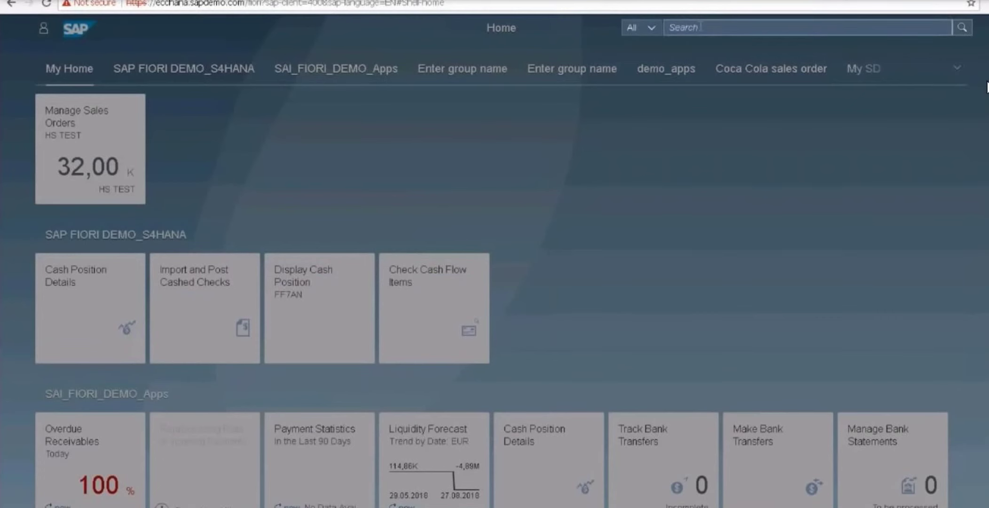
type("Post")
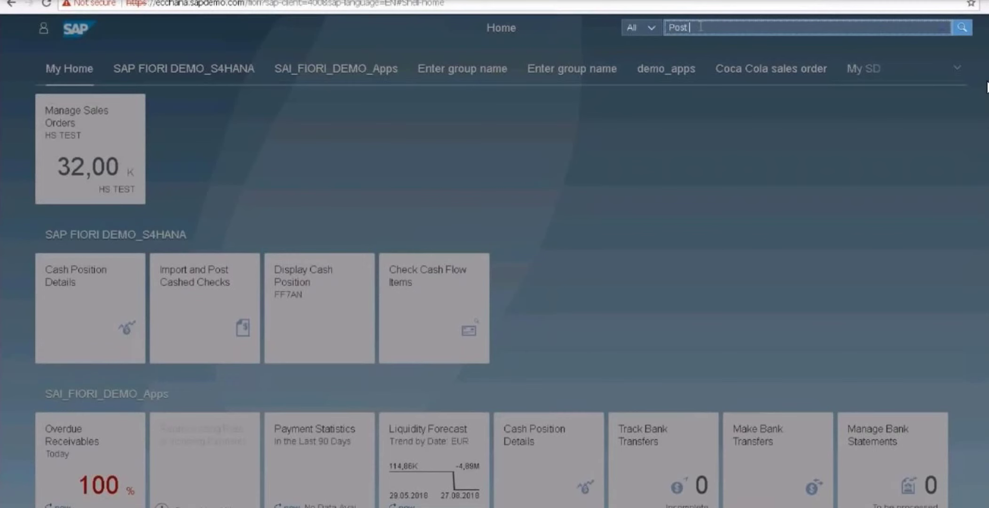
type(" Acquisition")
key("Return")
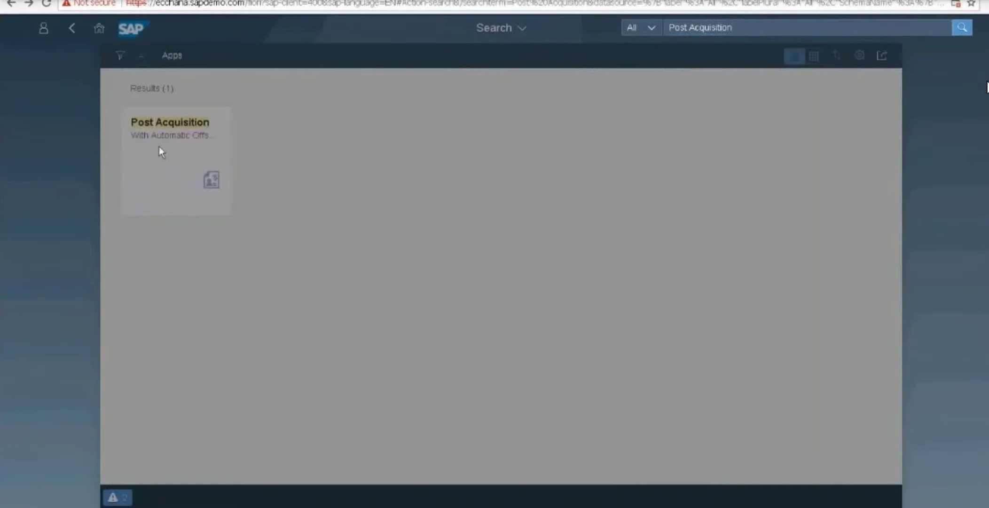
left_click(159, 147)
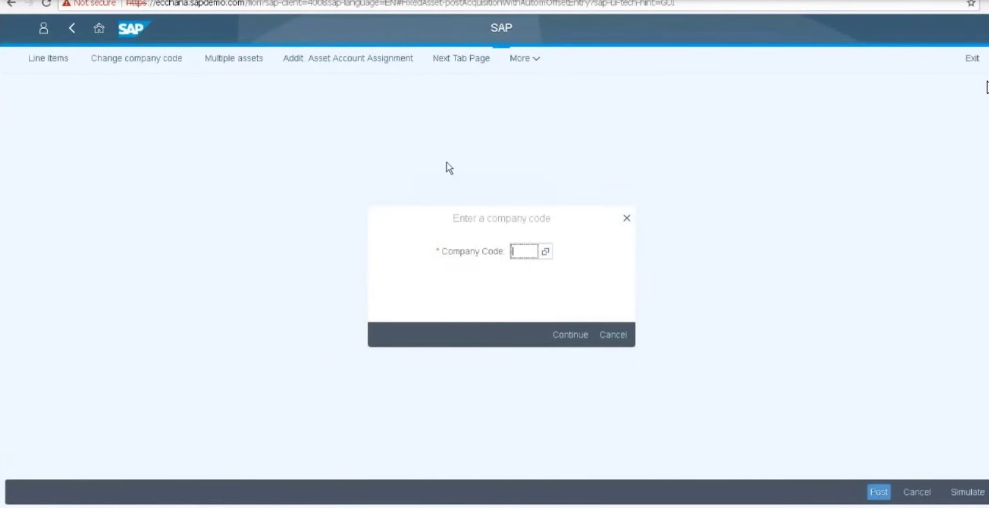
Enter company code 1010 to reach the acquisition entry form.
type("1010")
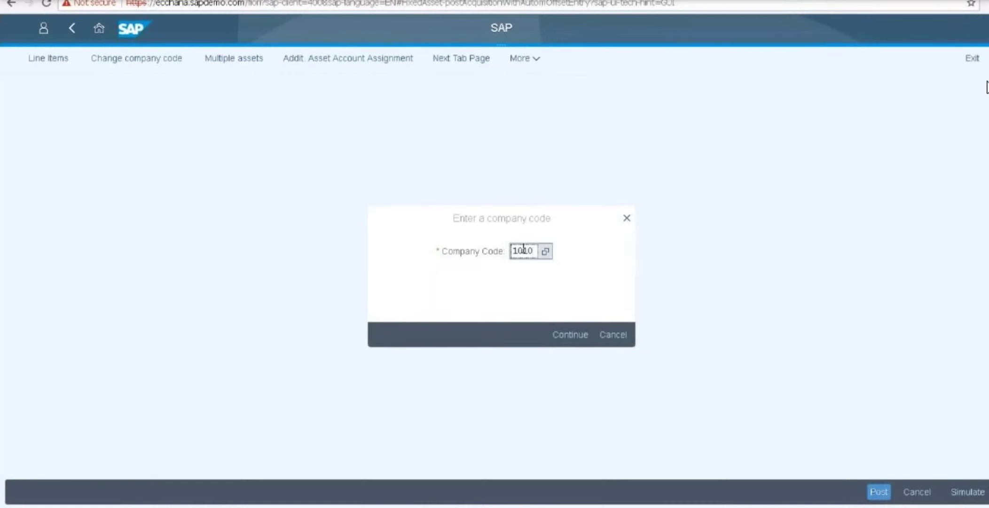
key("Return")
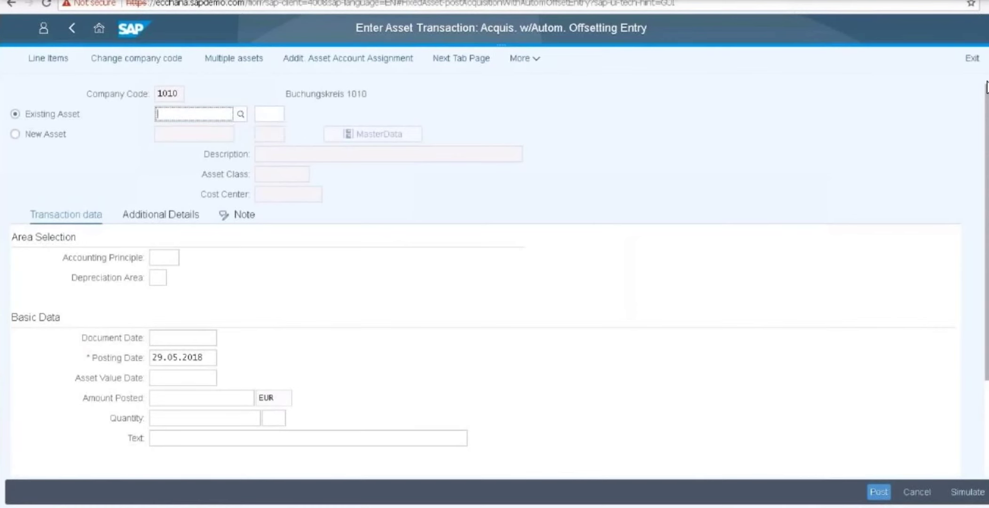
Select existing asset 500007 and set the document date to 29.05.2018.
left_click(243, 117)
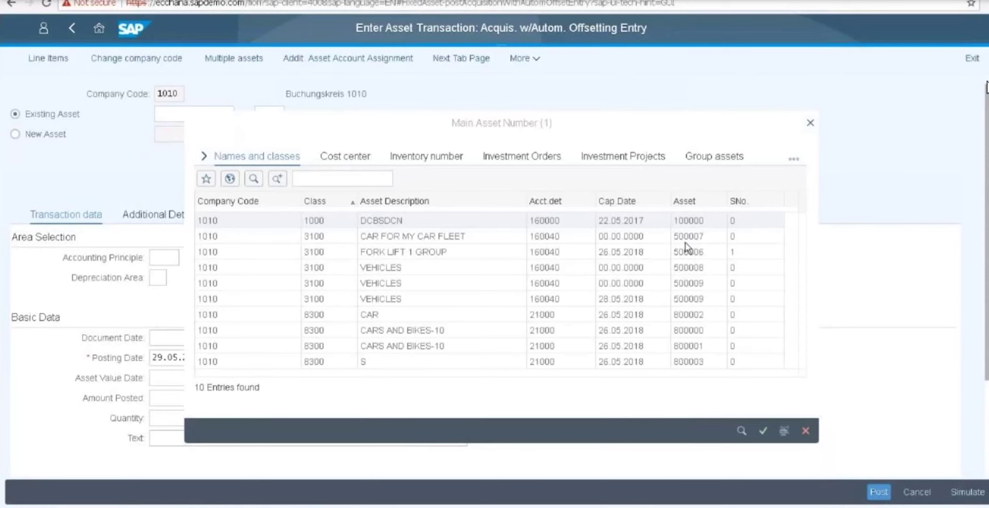
left_click(691, 239)
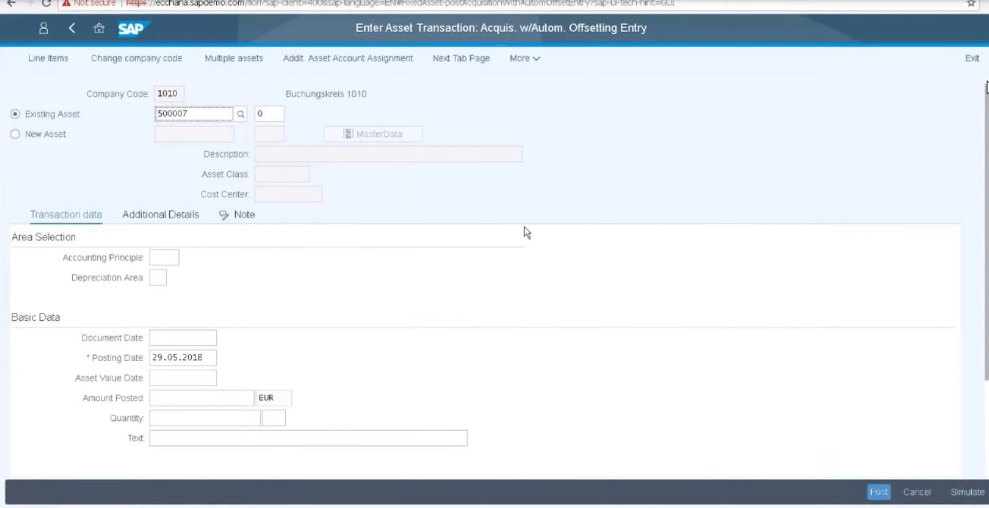
left_click(180, 337)
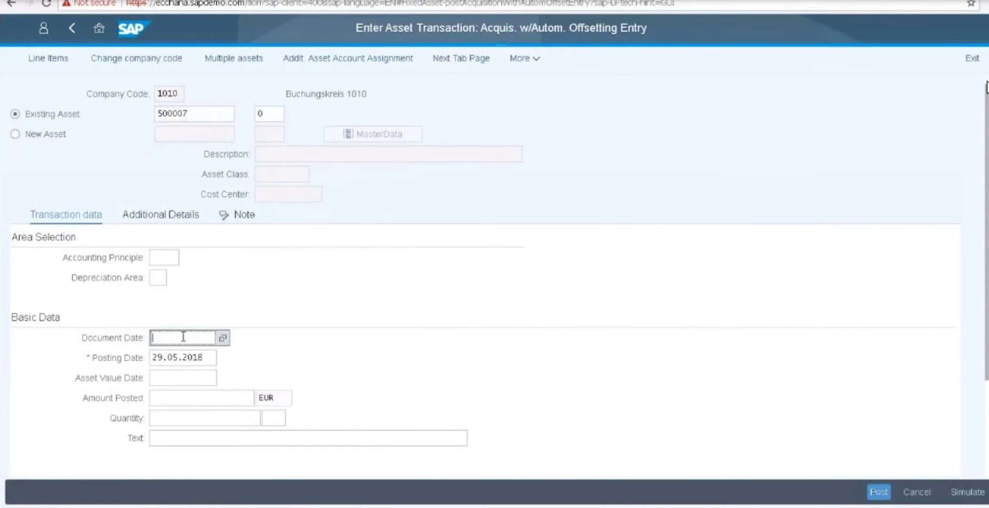
left_click(223, 338)
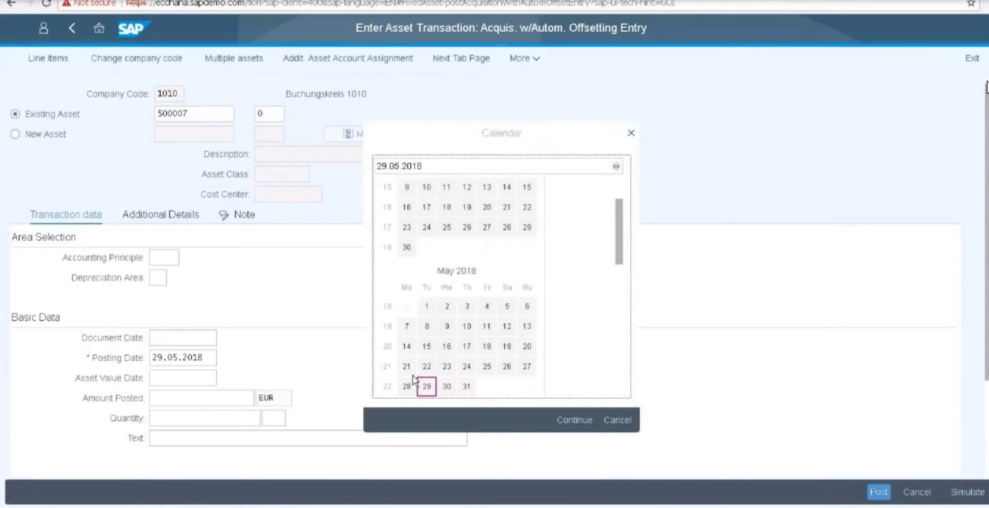
left_click(427, 386)
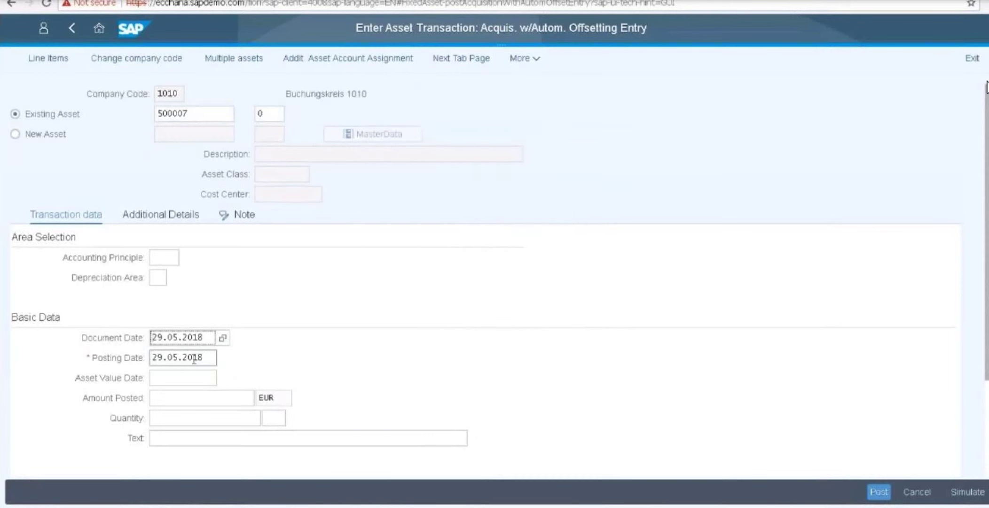
Set the asset value date to 29.05.2018 and enter the amount 10000.
left_click(181, 378)
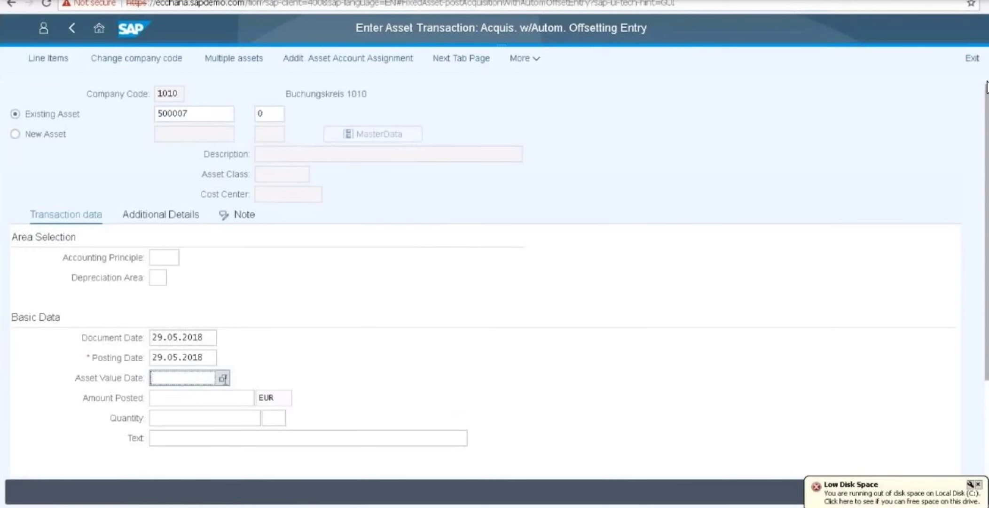
left_click(223, 379)
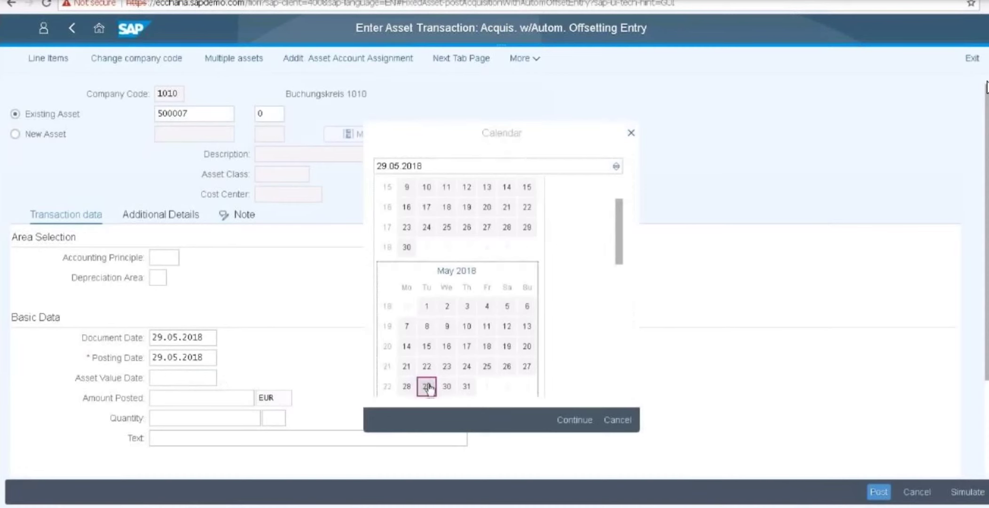
double_click(427, 386)
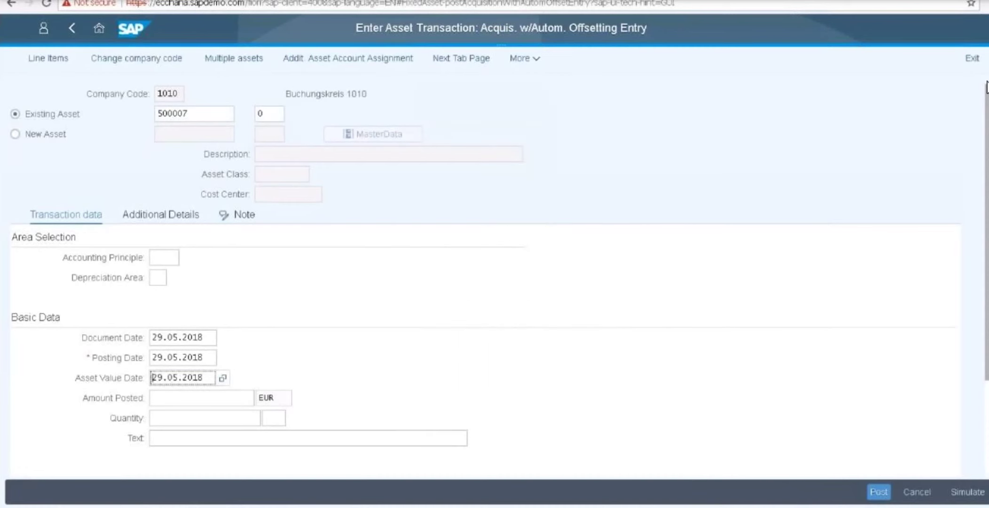
left_click(179, 400)
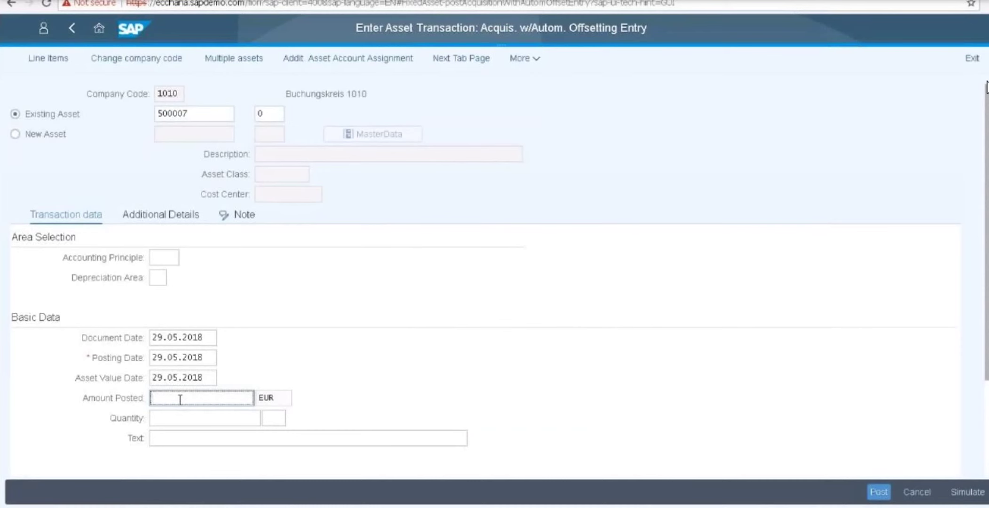
type("10000")
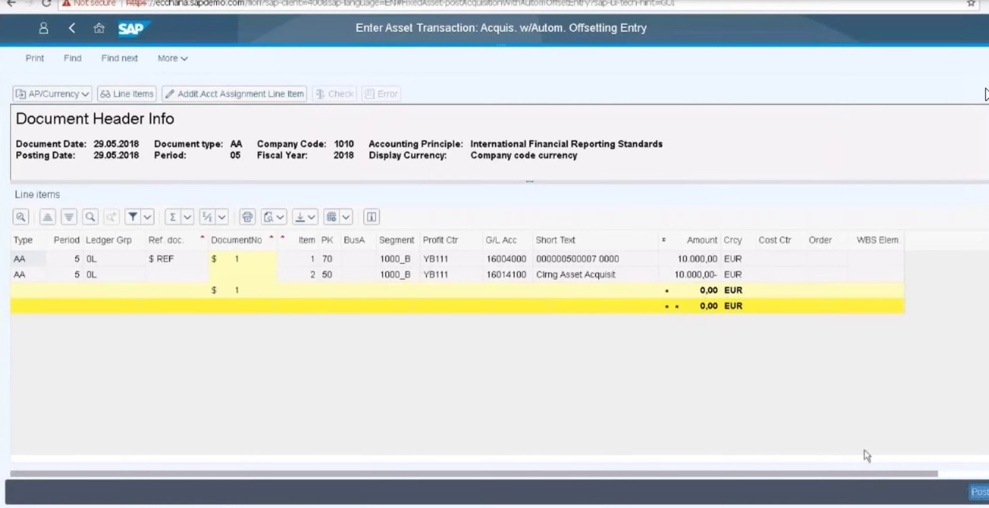
Post the simulated 10000 EUR acquisition for asset 500007.
key("F3")
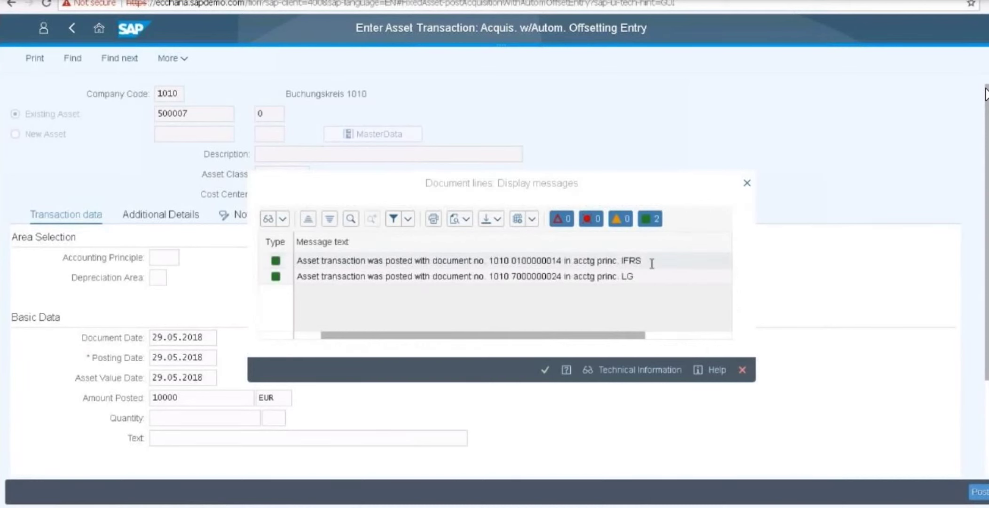
Review the IFRS and LG posting messages for asset 500007, then close the message dialog.
left_click_drag(658, 260, 611, 278)
left_click(655, 276)
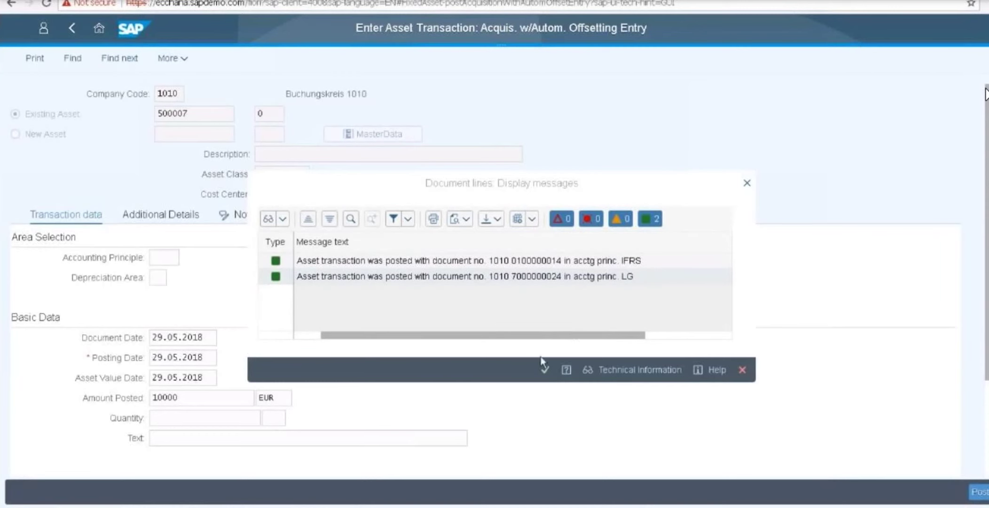
left_click(546, 370)
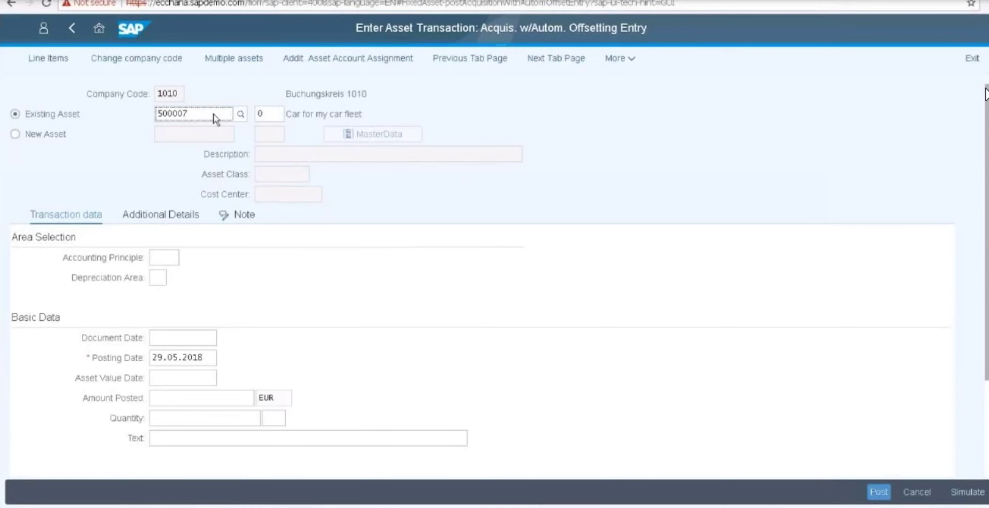
Select existing asset 500008 and set the document date to 29.05.2017.
left_click(242, 121)
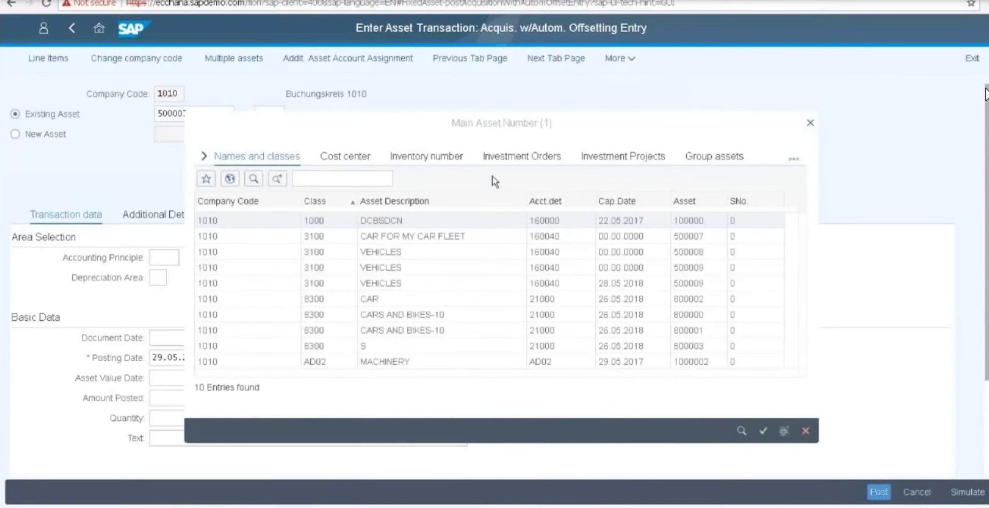
double_click(695, 254)
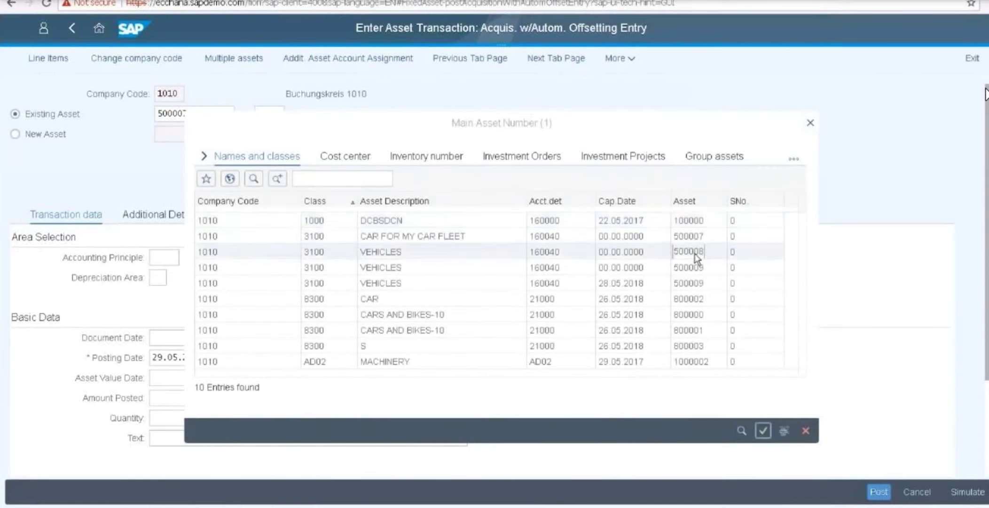
left_click(166, 337)
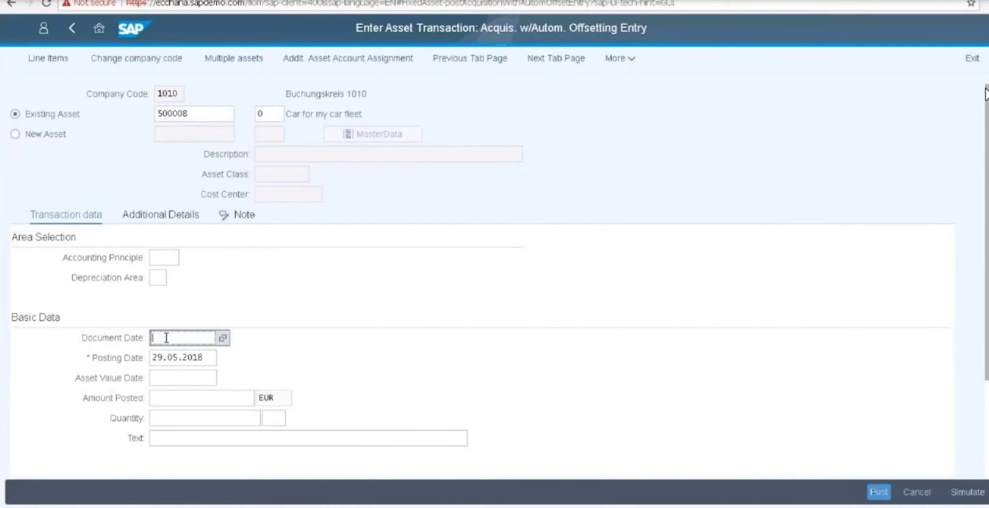
type("29.05.")
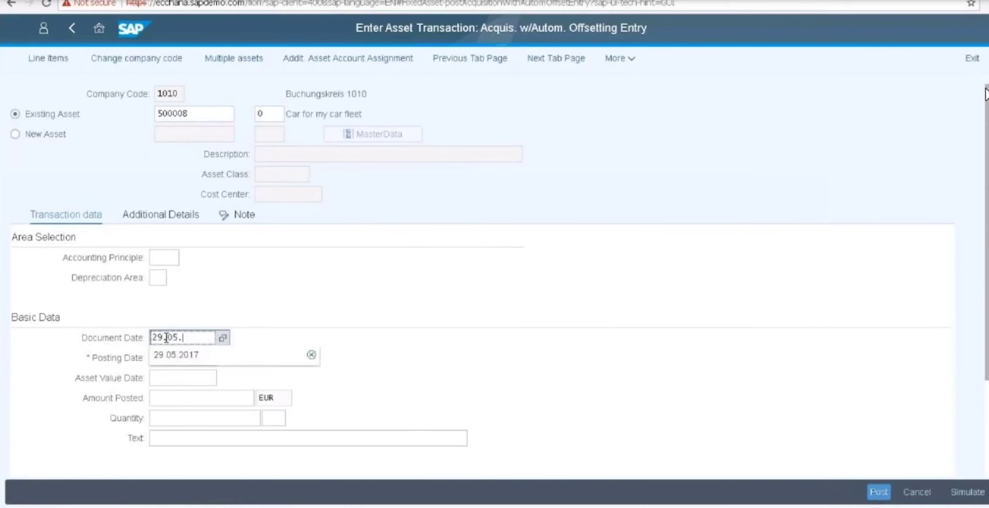
type("2017")
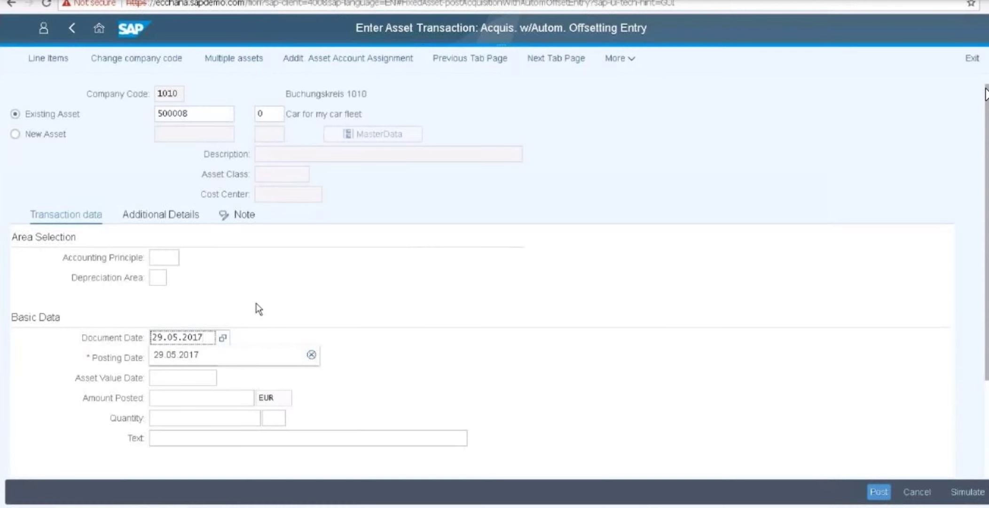
left_click(193, 355)
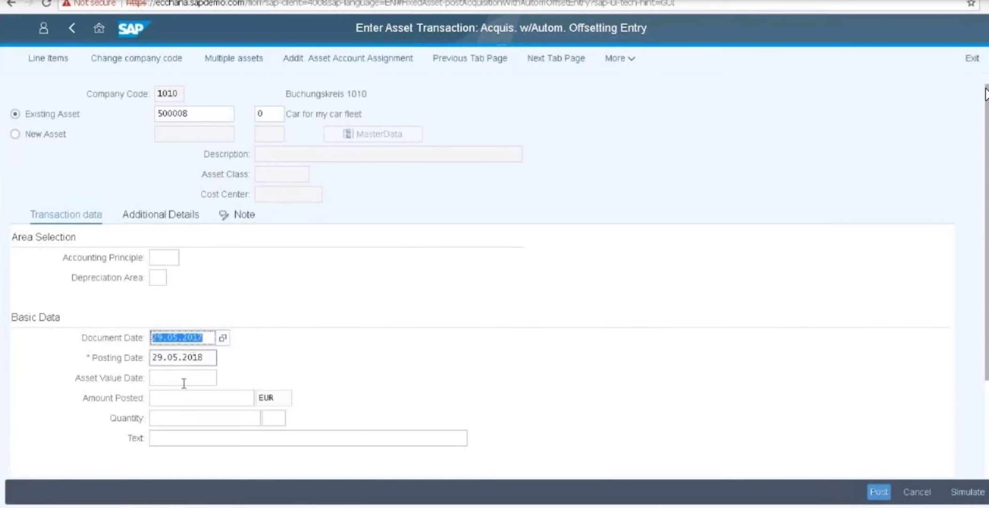
Enter 20000 EUR as the amount posted and simulate the line items.
left_click(170, 401)
type("20000")
left_click(175, 416)
key("Escape")
key("Return")
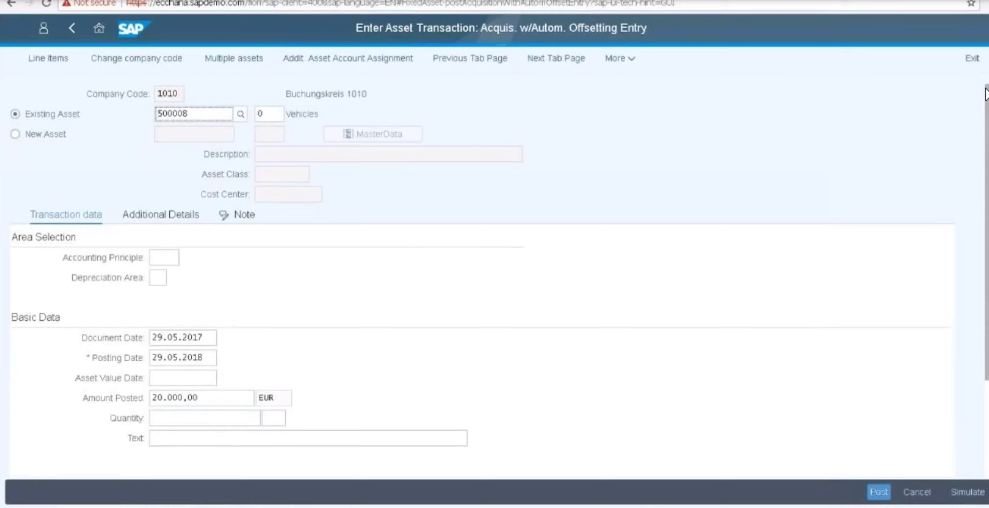
left_click(978, 494)
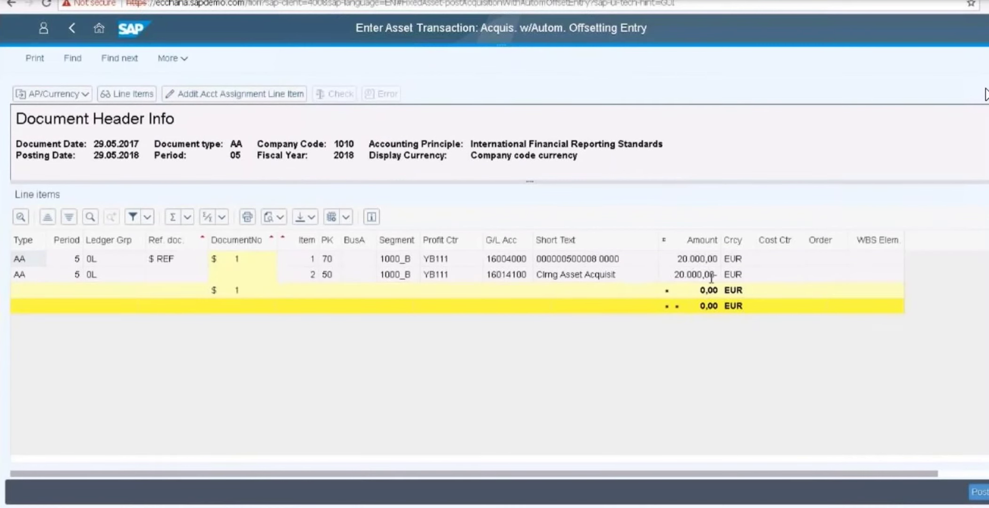
Post asset 500008's 20.000,00 EUR acquisition and dismiss the Display messages dialog.
left_click(979, 493)
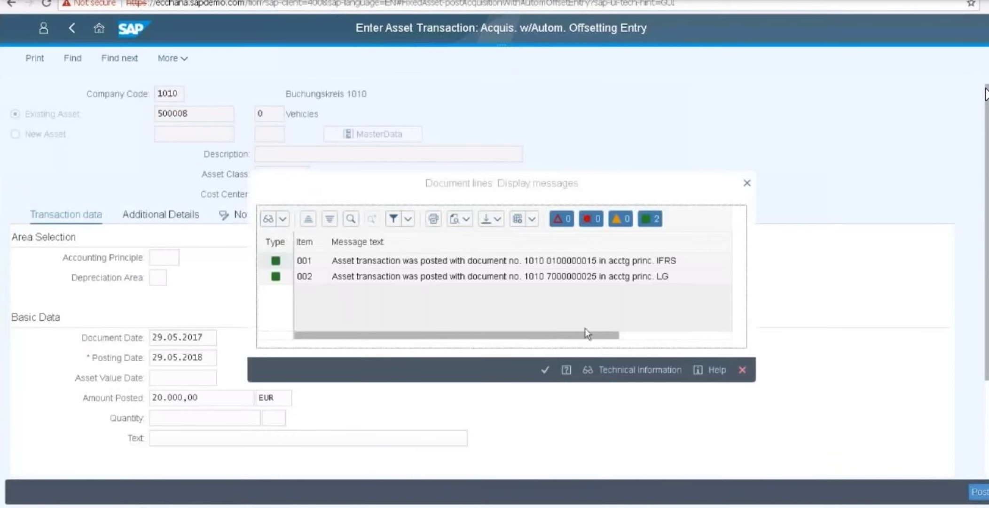
left_click(544, 370)
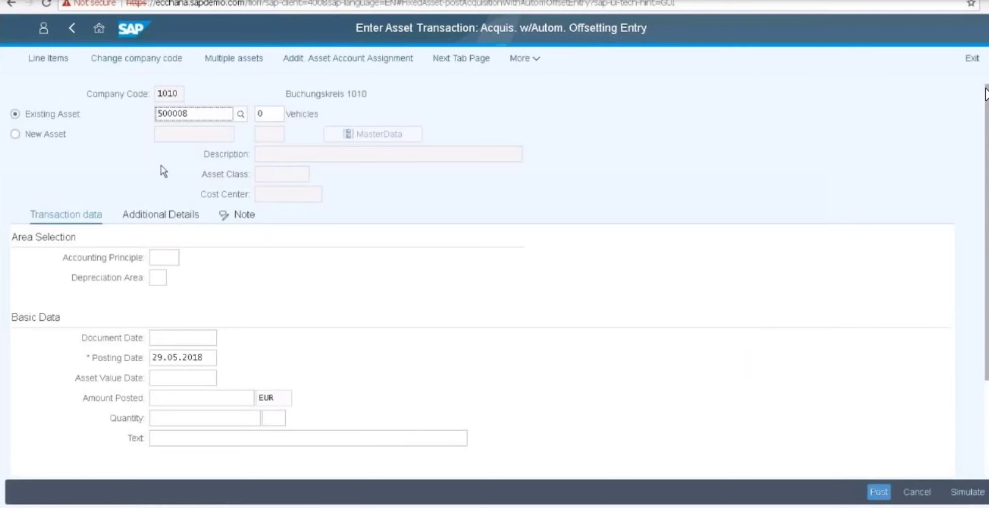
Create a new asset described 'Machinary' with asset class 3100 Vehicles from company code 1010.
left_click(15, 134)
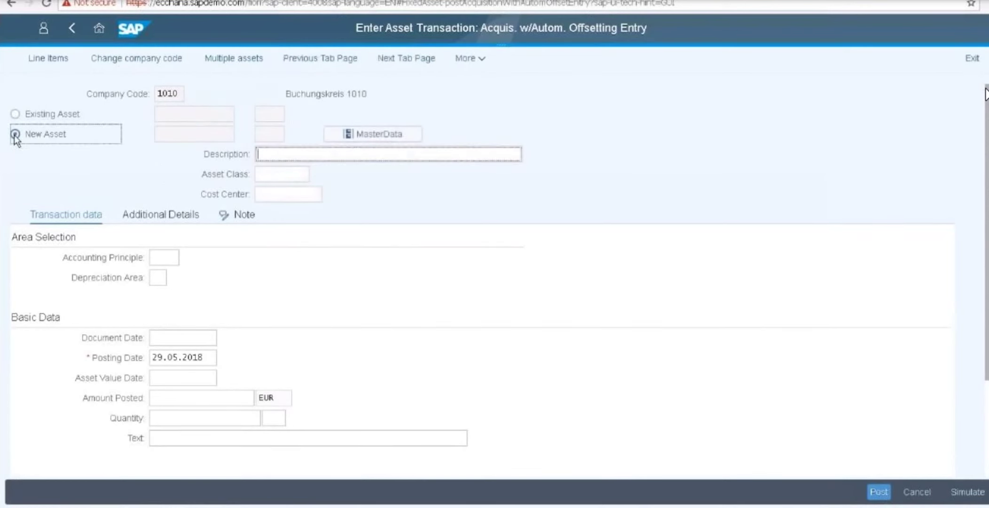
left_click(267, 155)
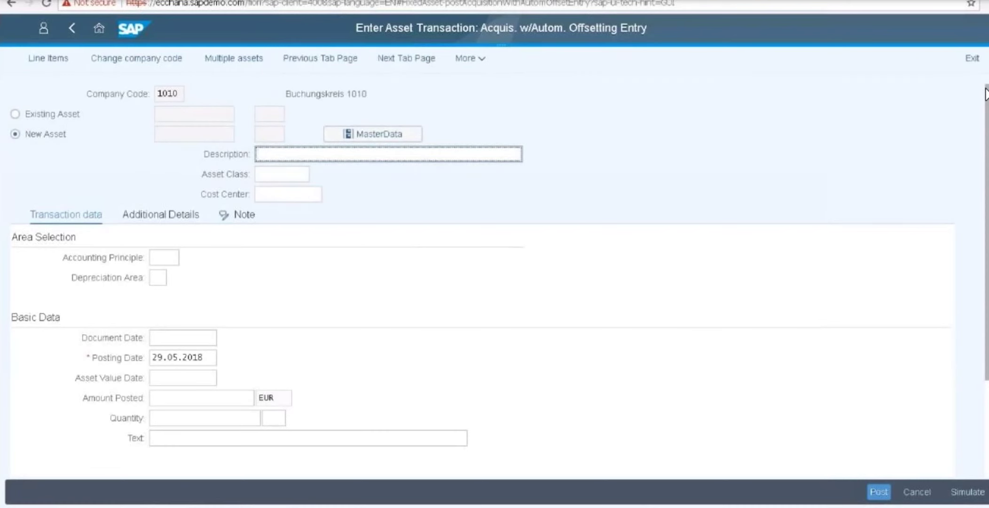
type("Machinary")
left_click(271, 174)
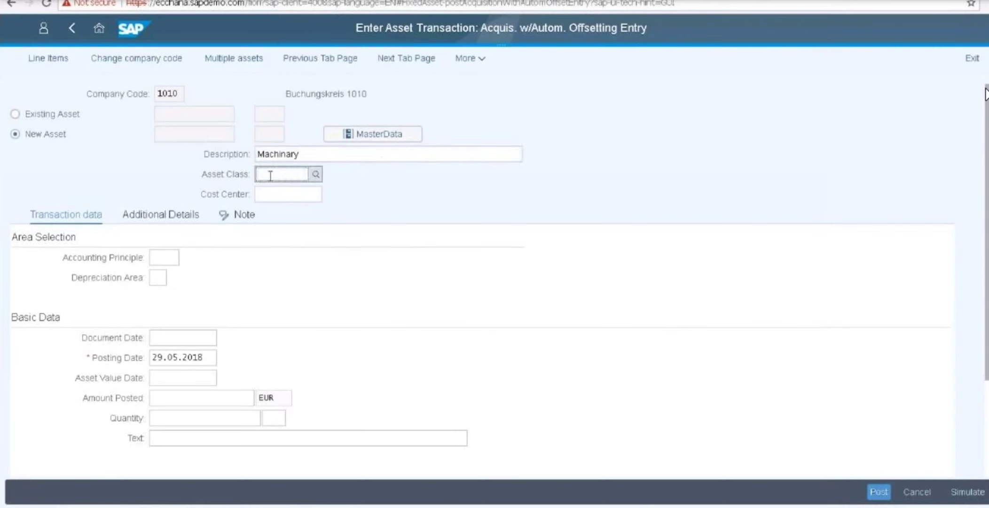
left_click(315, 174)
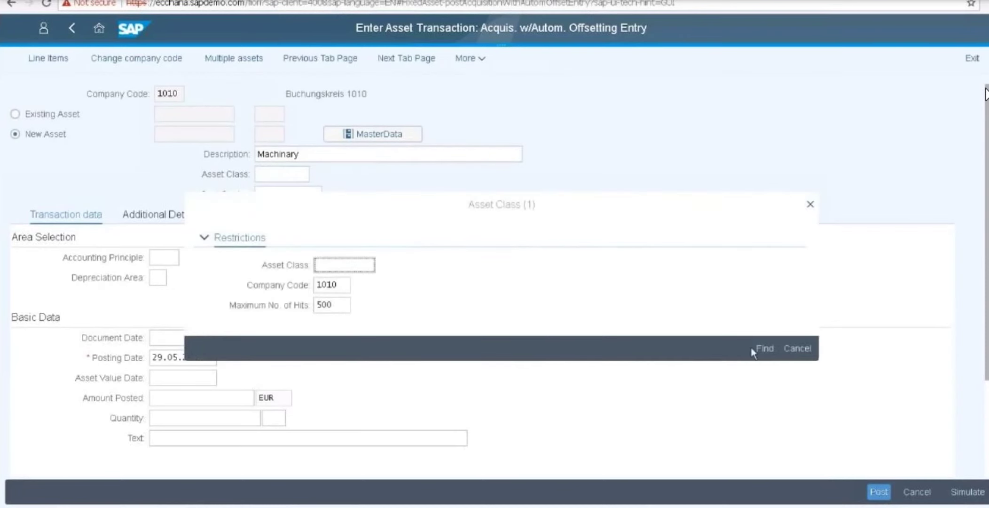
left_click(762, 350)
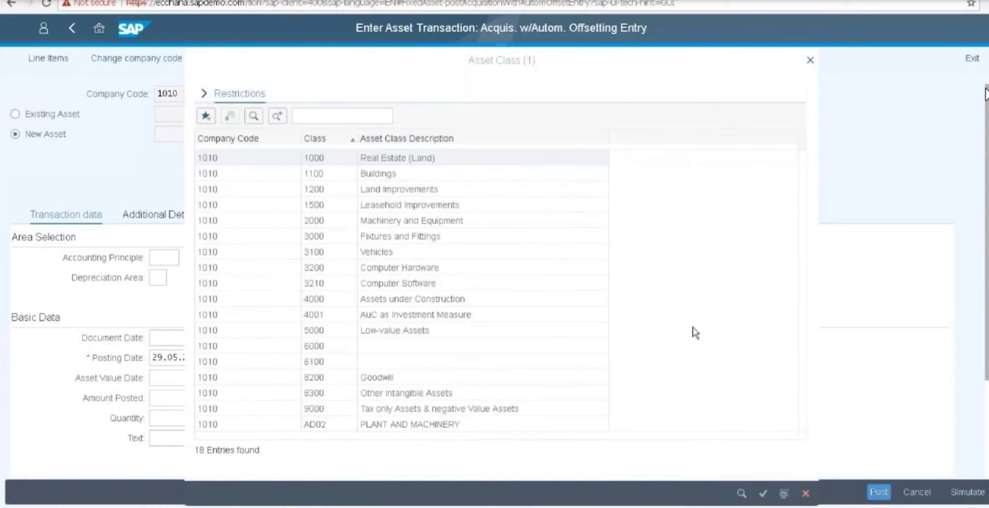
double_click(316, 252)
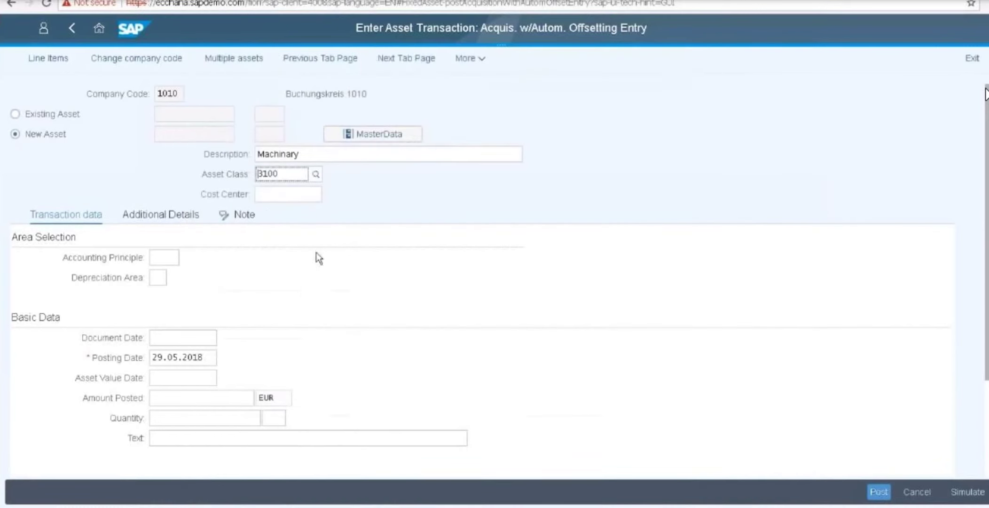
left_click(271, 194)
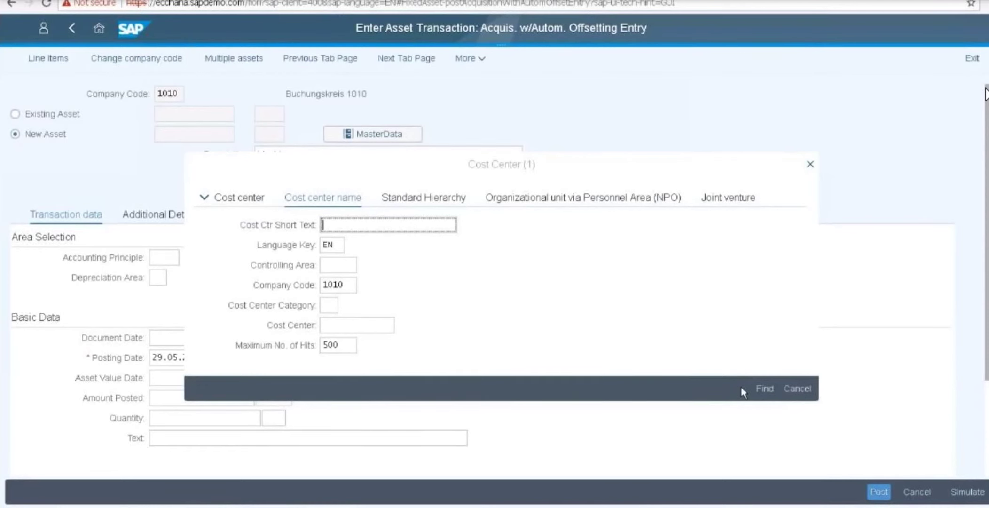
Assign cost center 10101302, document date 29.05.2018 and 30000 EUR, then simulate the line items.
left_click(762, 388)
left_click(160, 339)
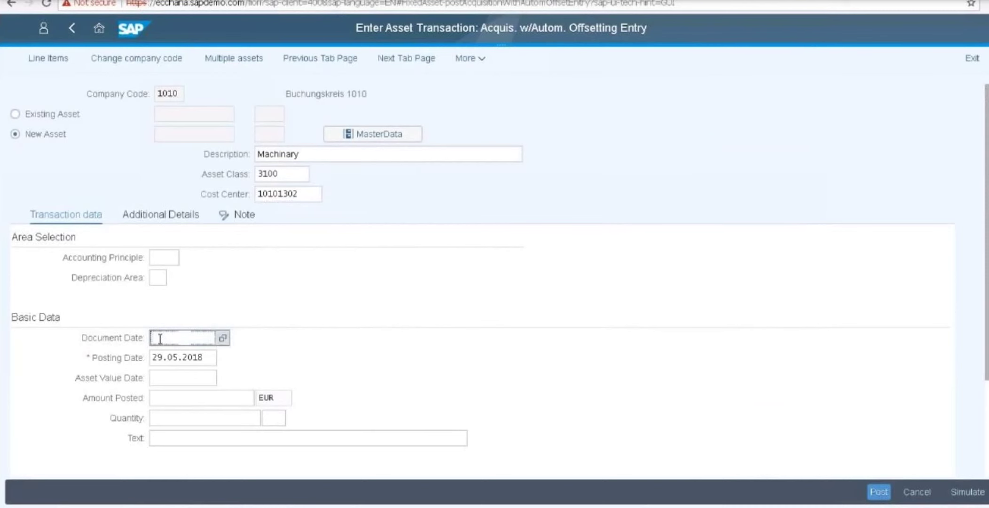
left_click(223, 338)
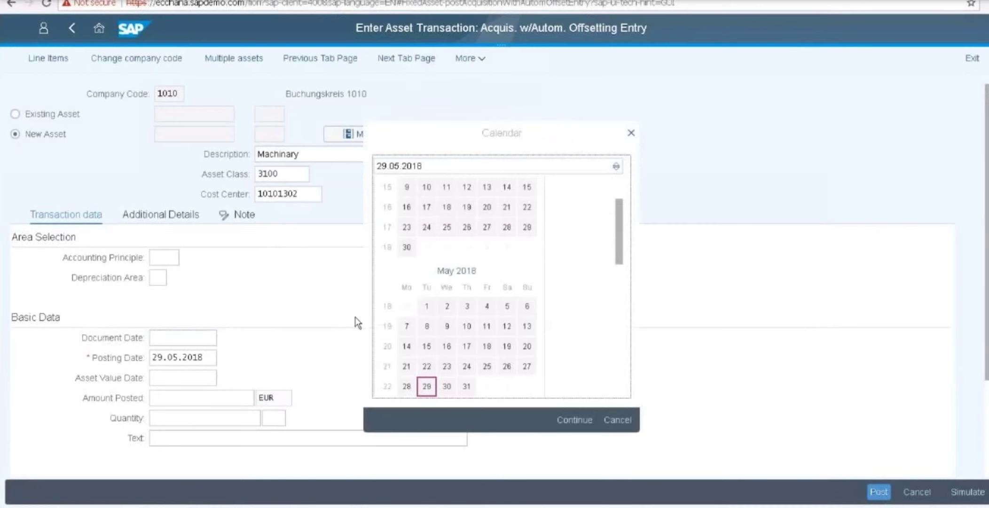
left_click(421, 387)
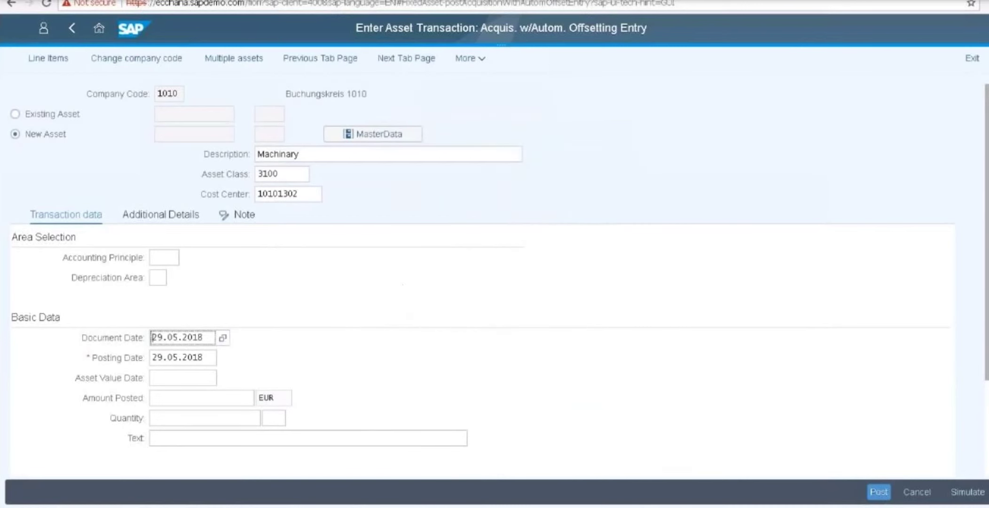
left_click(162, 399)
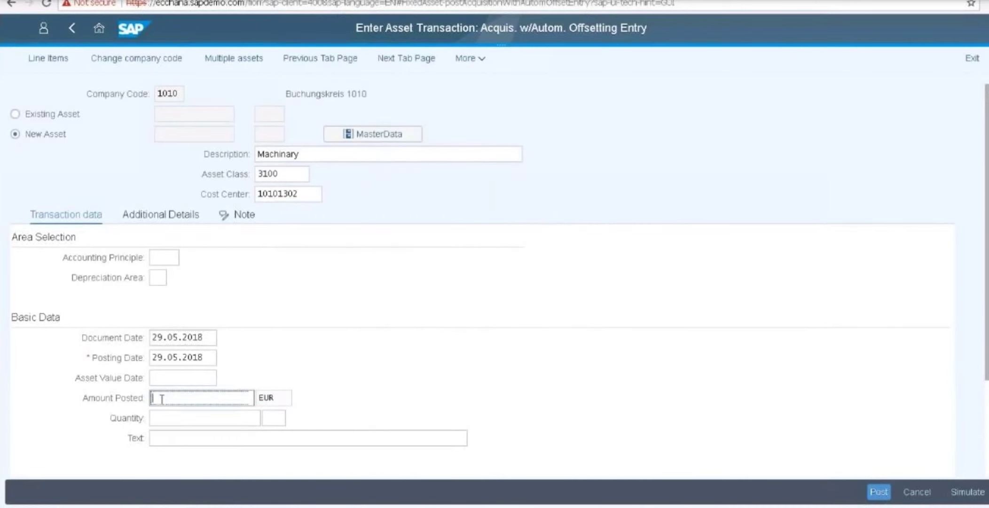
type("30000")
left_click(966, 493)
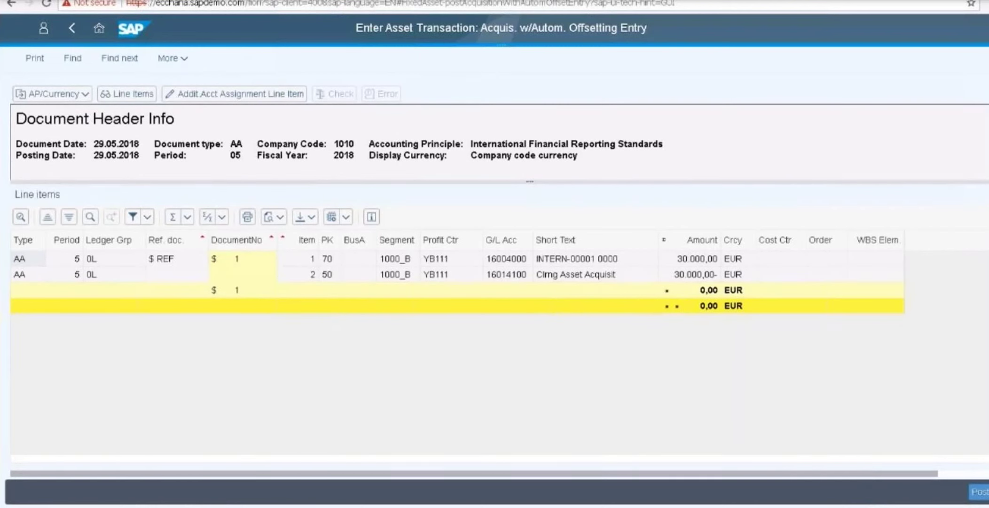
Post the Machinary acquisition, creating asset 500010-0, and dismiss the confirmation messages.
left_click(981, 493)
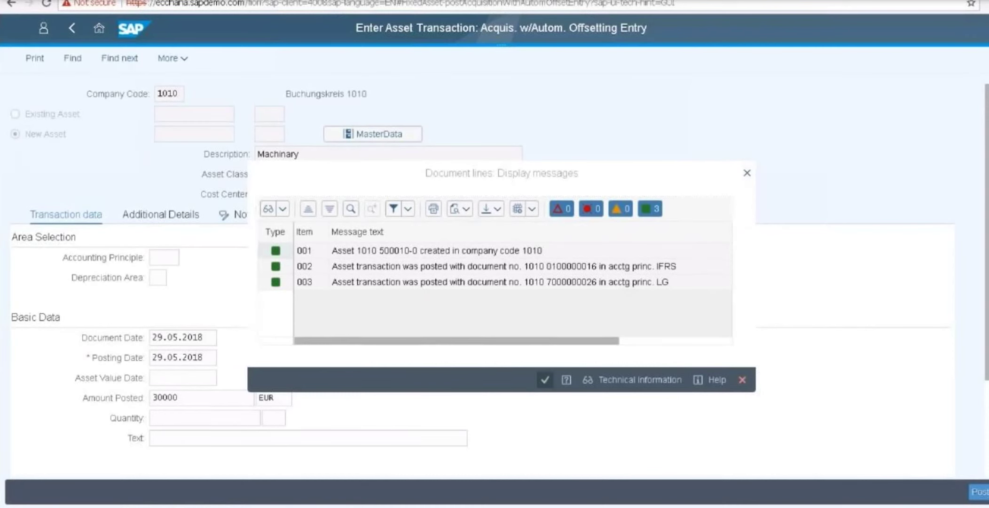
key("Return")
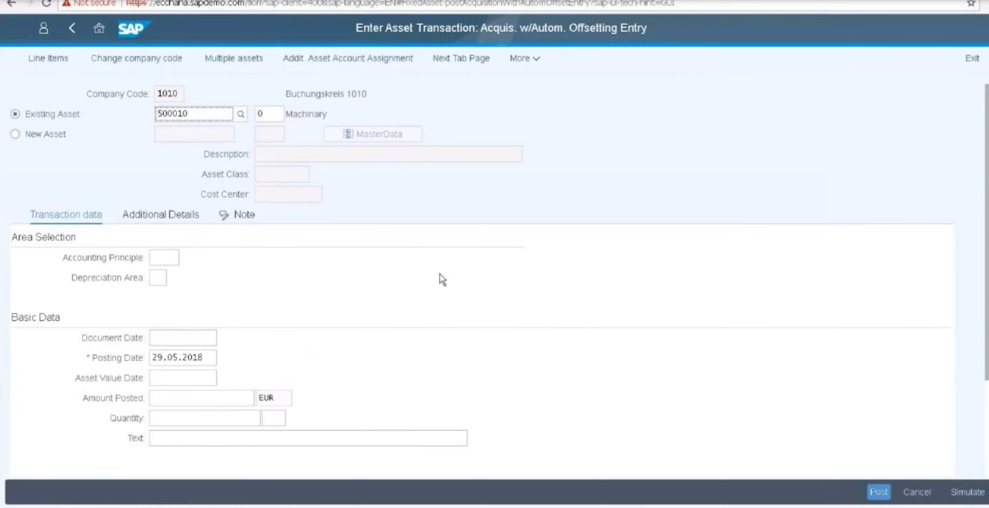
Delete asset number 500010 from the Existing Asset field.
left_click(214, 114)
key("BackSpace")
key("BackSpace")
key("BackSpace")
key("BackSpace")
key("BackSpace")
key("BackSpace")
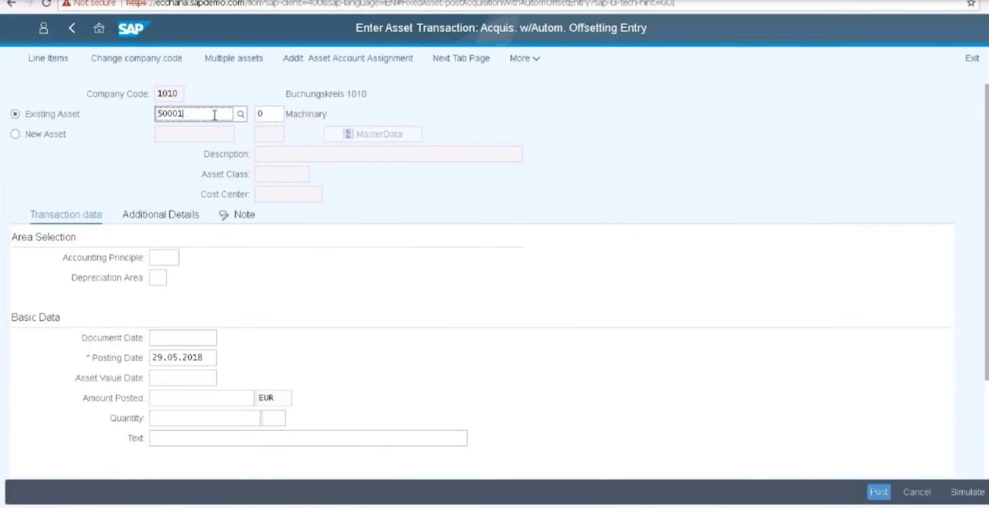
key("Return")
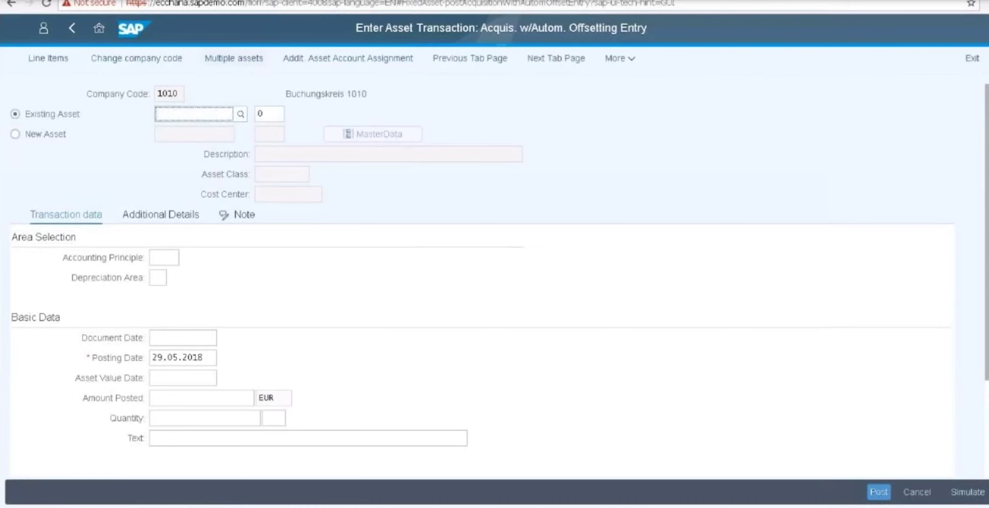
Switch to Multiple assets entry with document date 29.05.2018 and search main asset numbers for row 1.
left_click(234, 57)
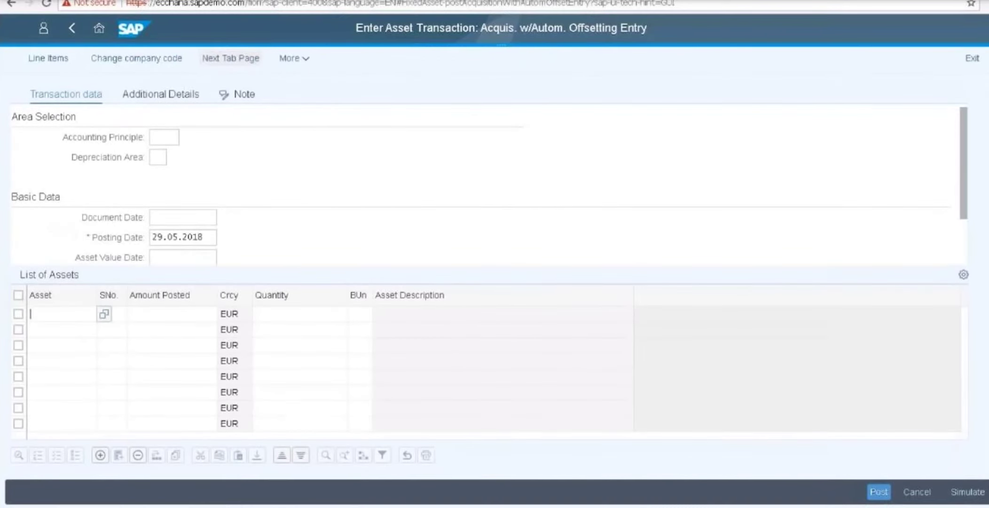
left_click(164, 218)
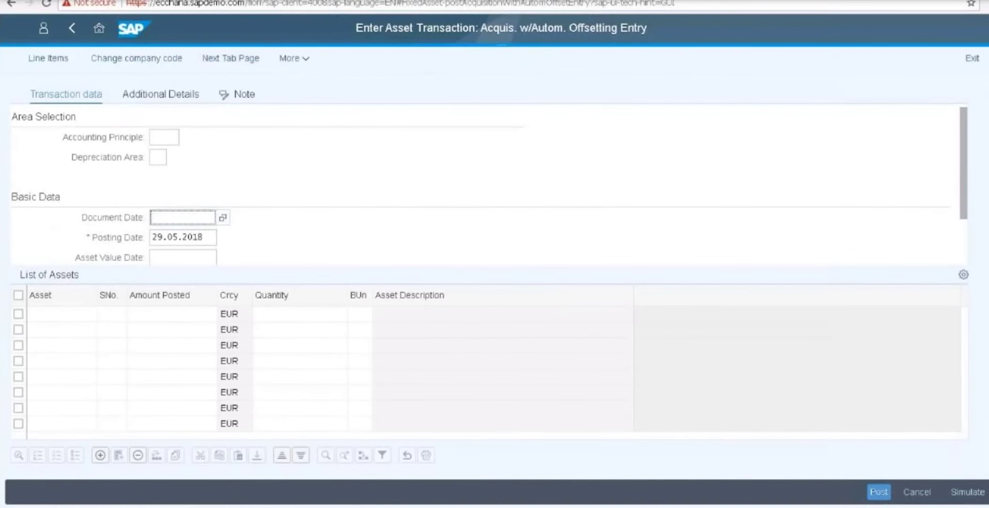
left_click(223, 219)
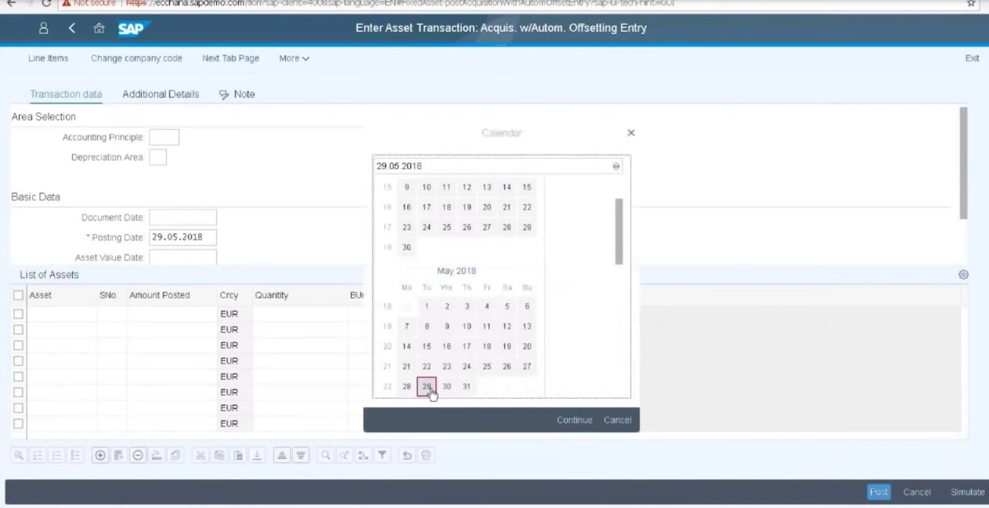
left_click(421, 383)
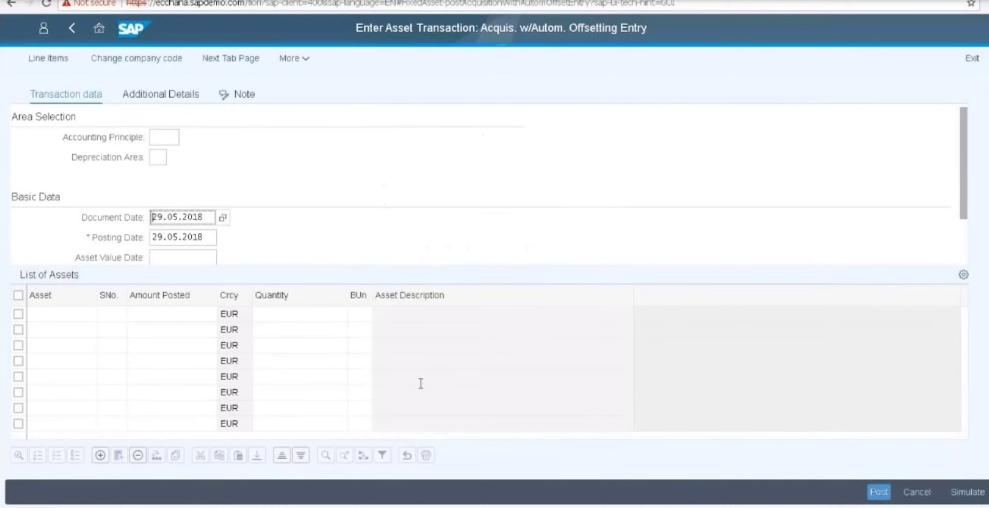
left_click(62, 315)
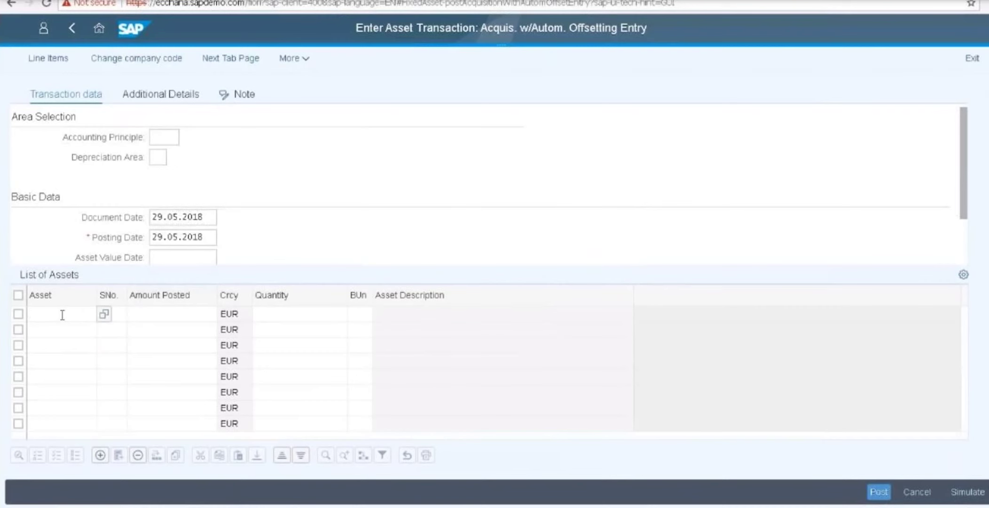
left_click(105, 314)
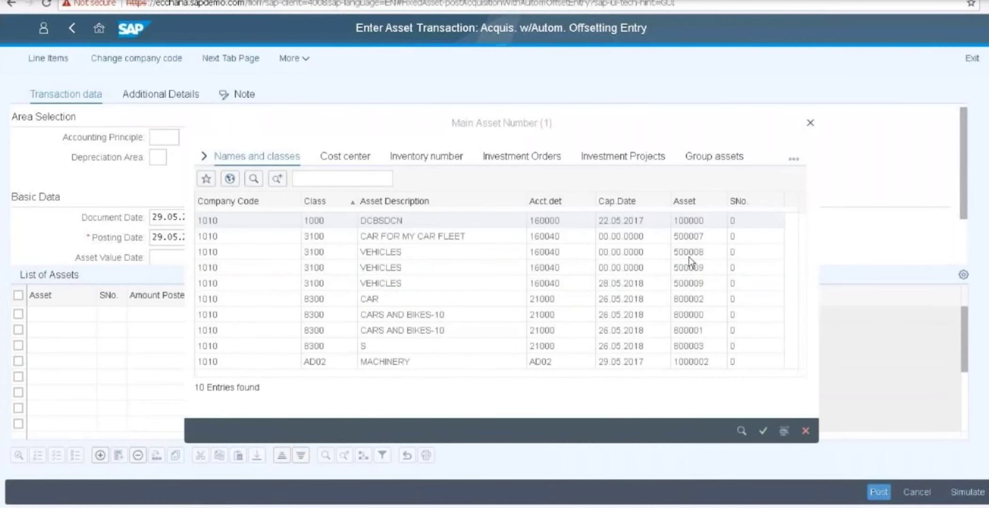
Put asset 500008 in row 1 and asset 500009 in row 2.
left_click(688, 254)
double_click(688, 254)
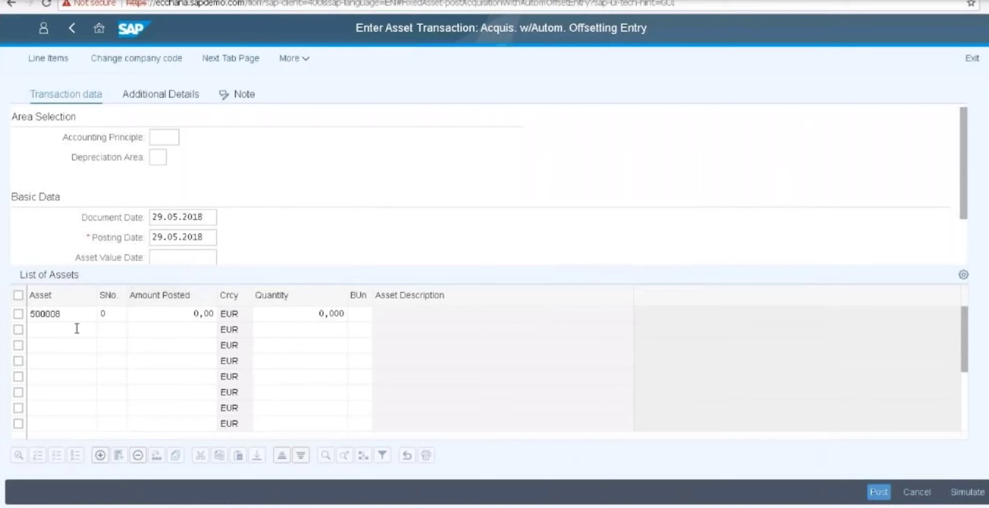
left_click(104, 329)
key("F4")
double_click(689, 279)
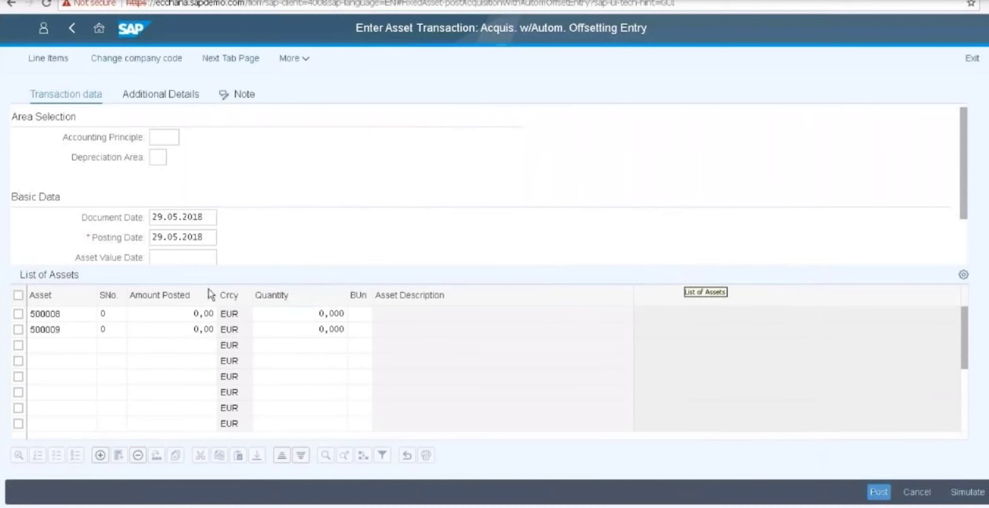
Enter amounts of 40.000,00 and 45.000,00 EUR for the two assets and simulate the line items.
left_click(192, 314)
key("BackSpace")
type("40000")
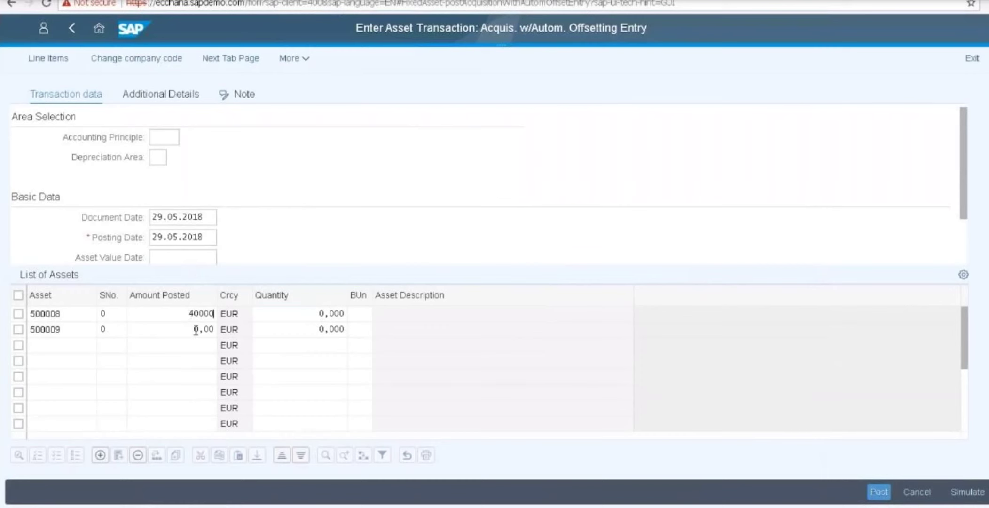
left_click(196, 330)
type("7500")
type("0")
key("Return")
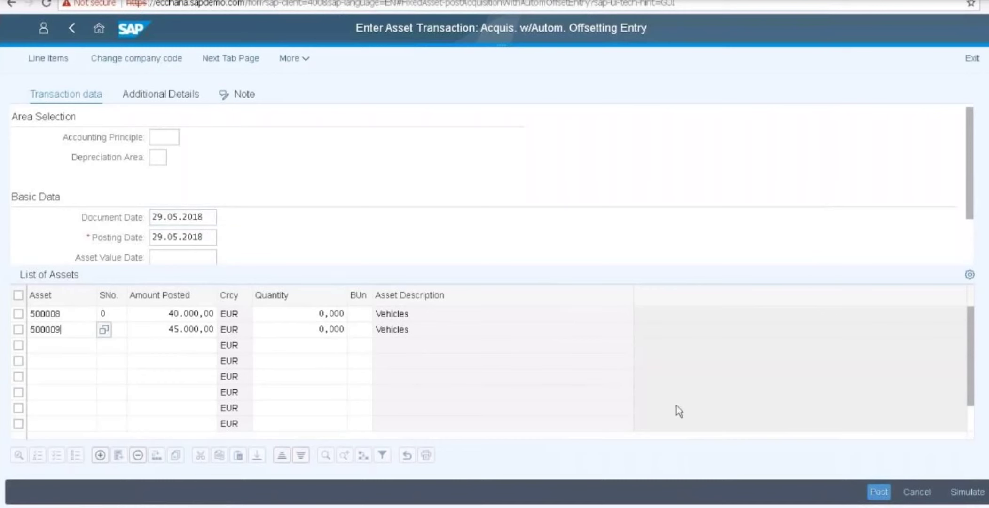
left_click(963, 494)
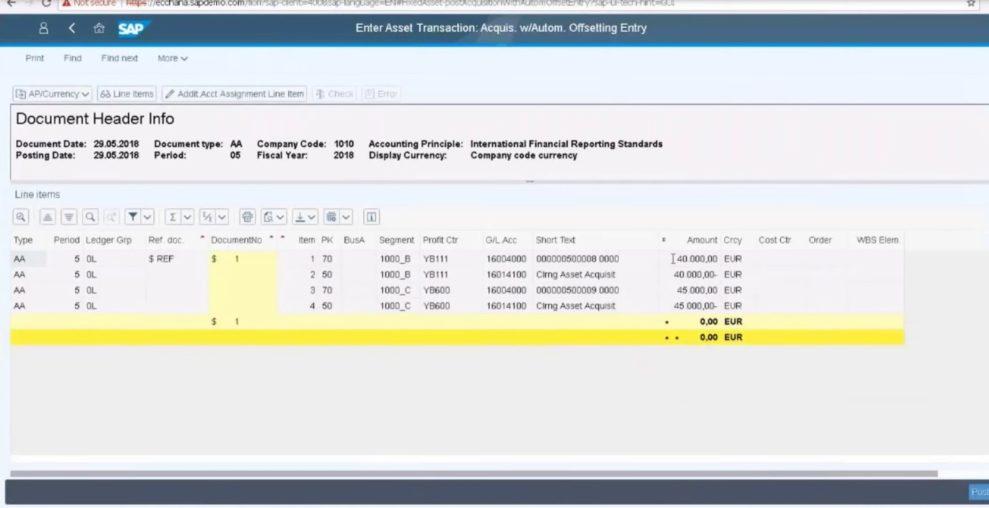
Check the 40.000,00 and 45.000,00 line amounts in the simulation, then post both vehicle acquisitions.
double_click(674, 258)
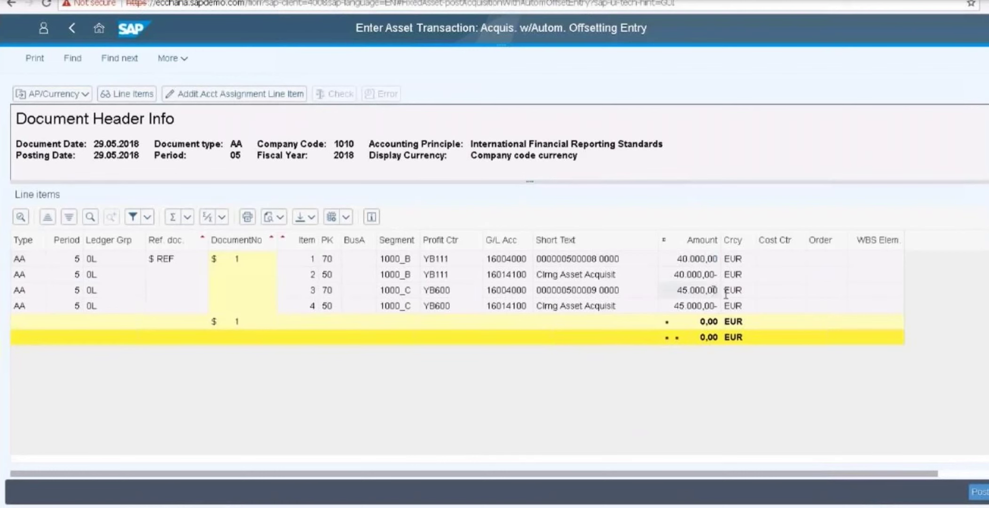
left_click_drag(670, 291, 728, 294)
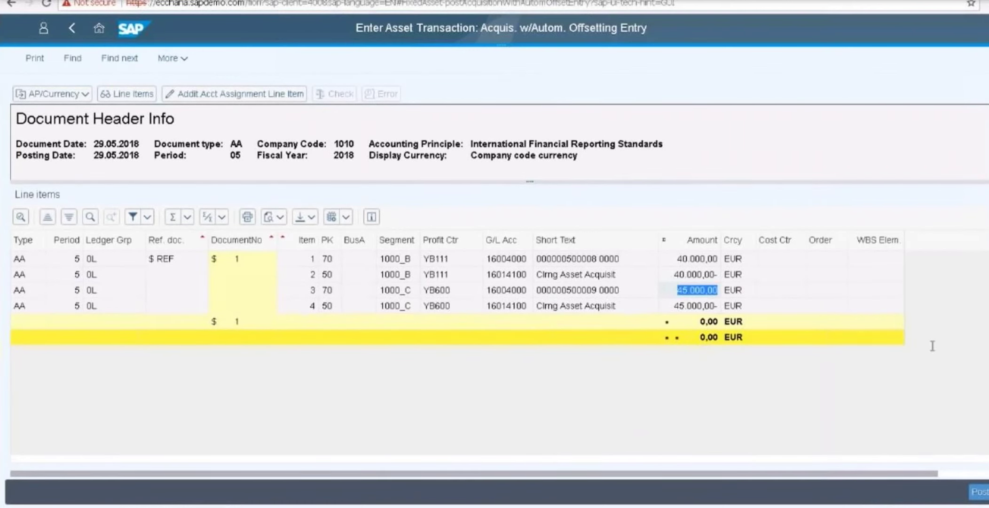
left_click(976, 495)
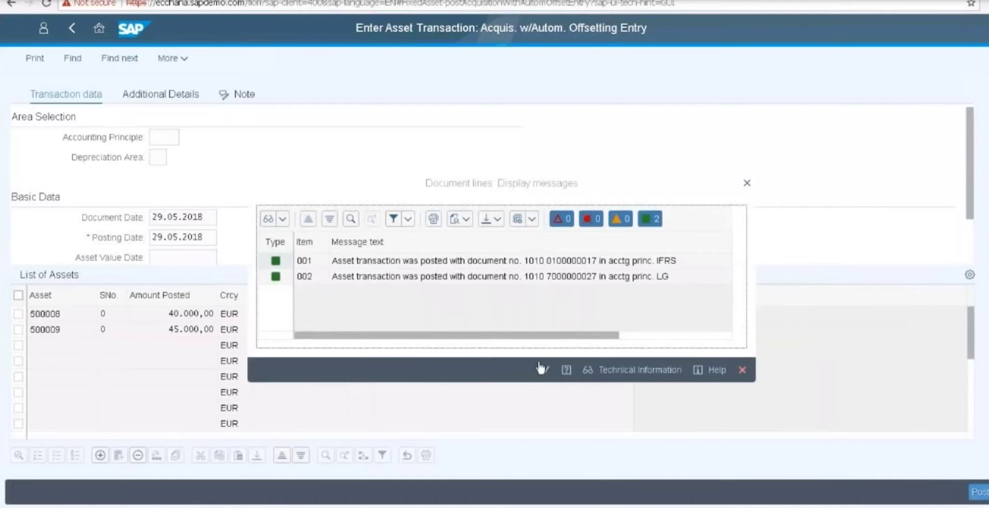
Close the IFRS and LG posting confirmations to return to the form with existing asset 500009.
left_click(542, 370)
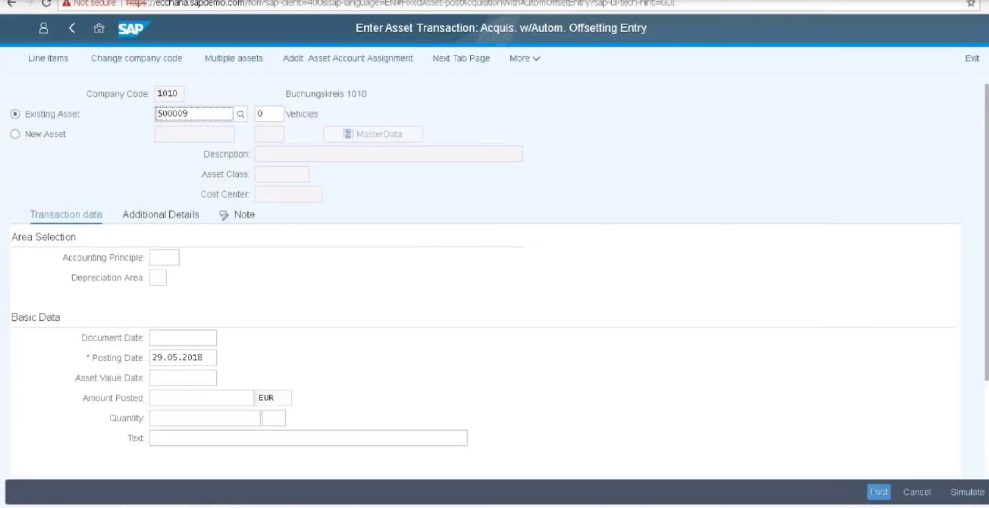
Search the launchpad for 'create Subnumber' and launch the Create Subnumber app.
left_click(838, 111)
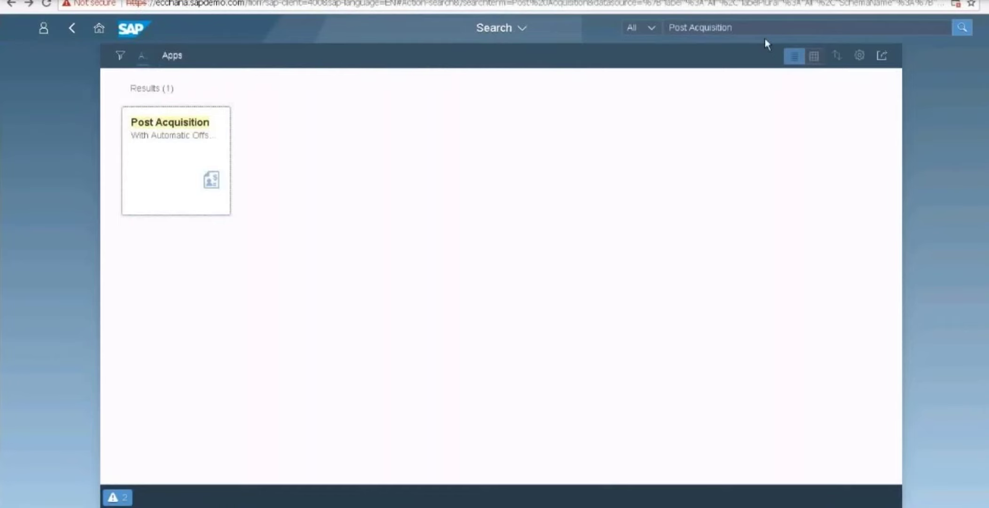
left_click(752, 29)
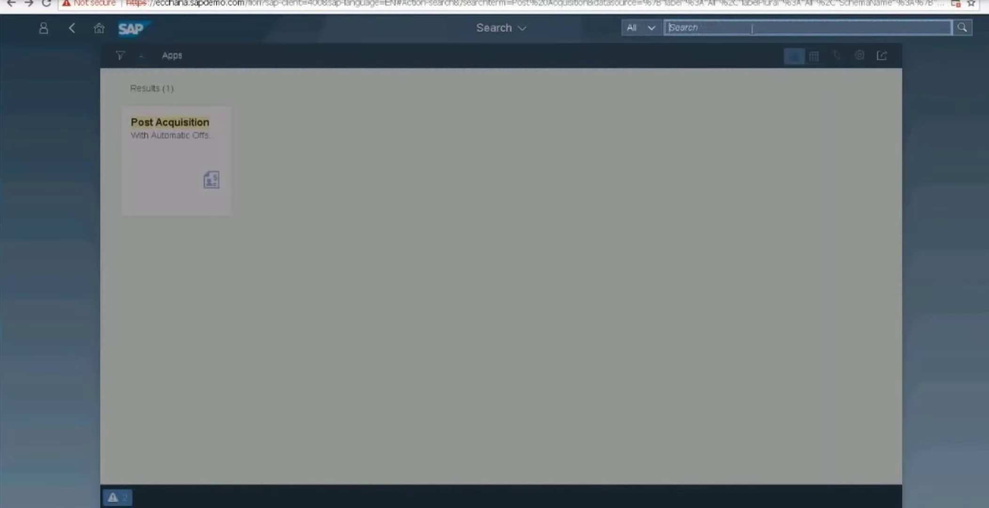
type("create S")
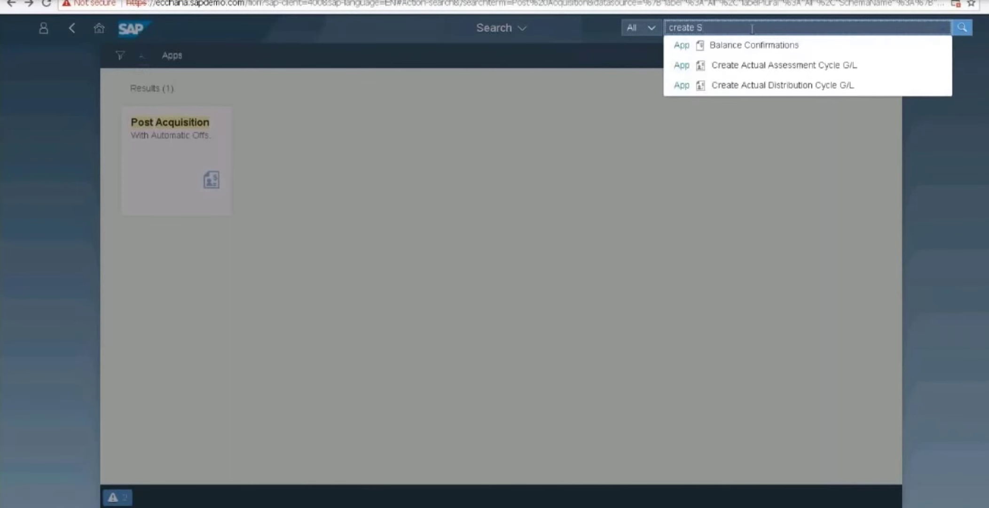
type("ubnumber")
key("Return")
left_click(212, 177)
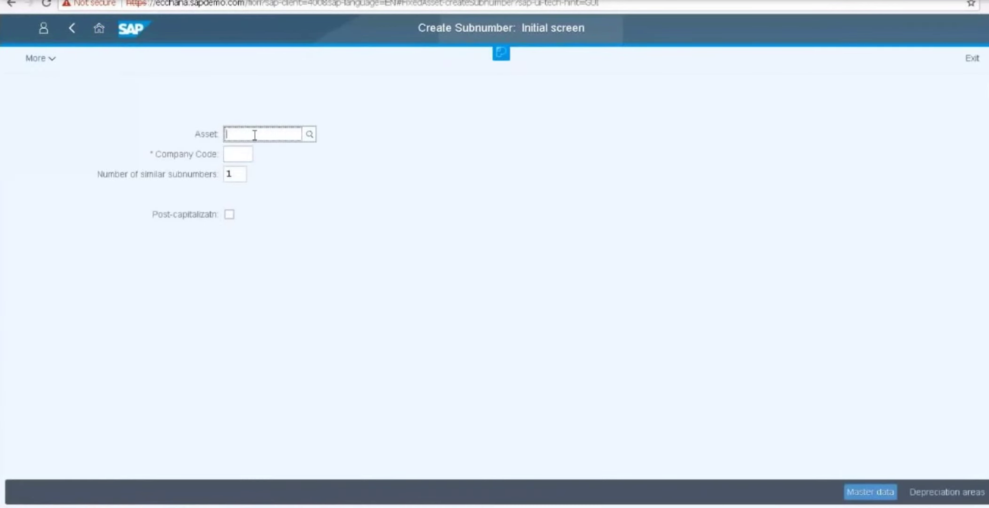
Enter asset 500009 and company code 1010, then continue to the new subnumber's master data.
type("50000")
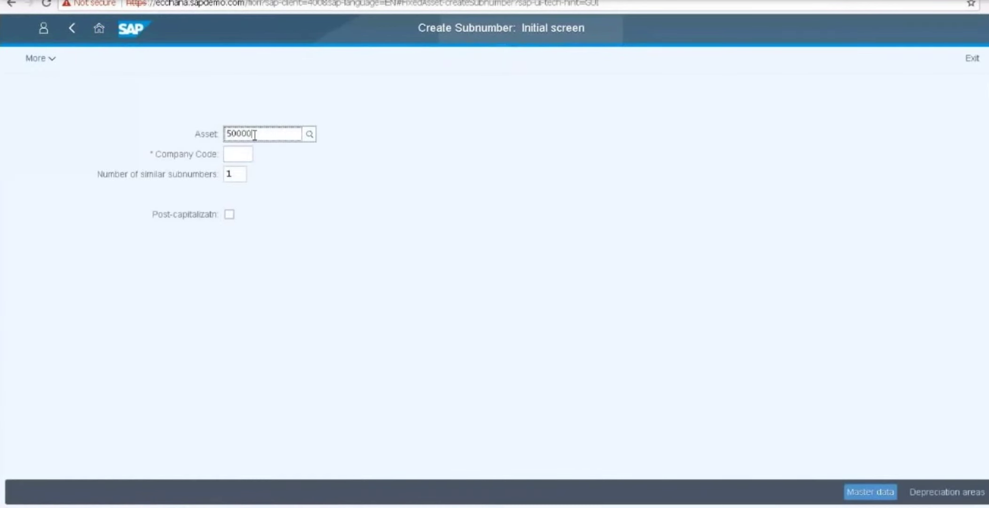
type("9")
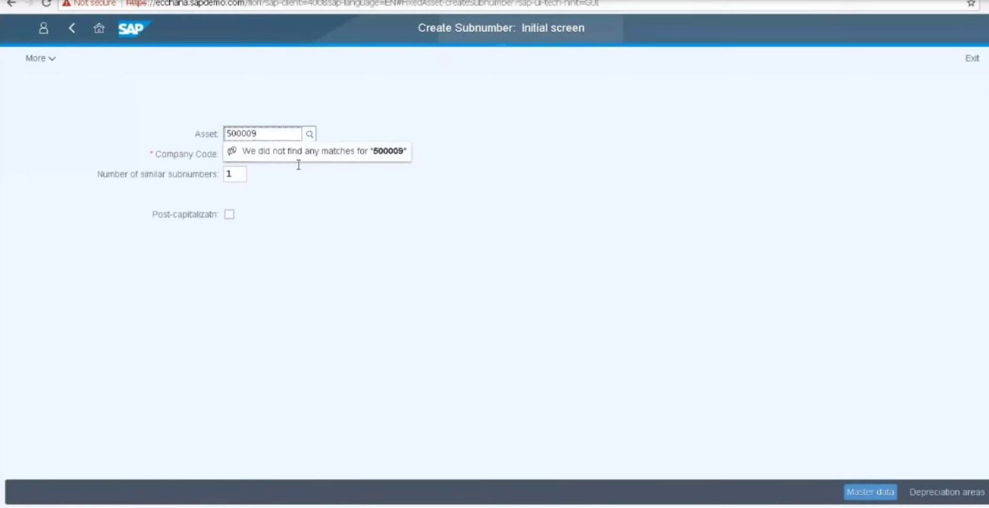
key("Return")
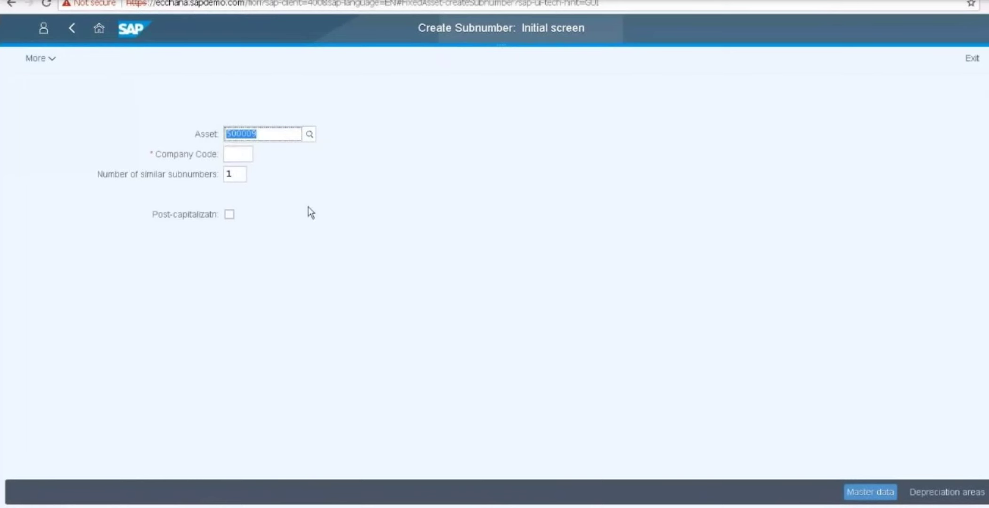
left_click(241, 156)
type("1010")
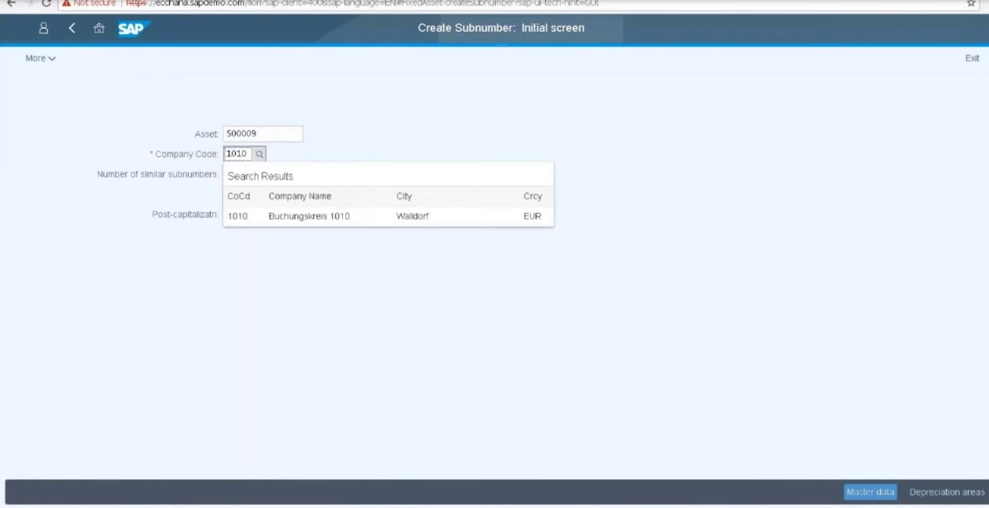
left_click(310, 216)
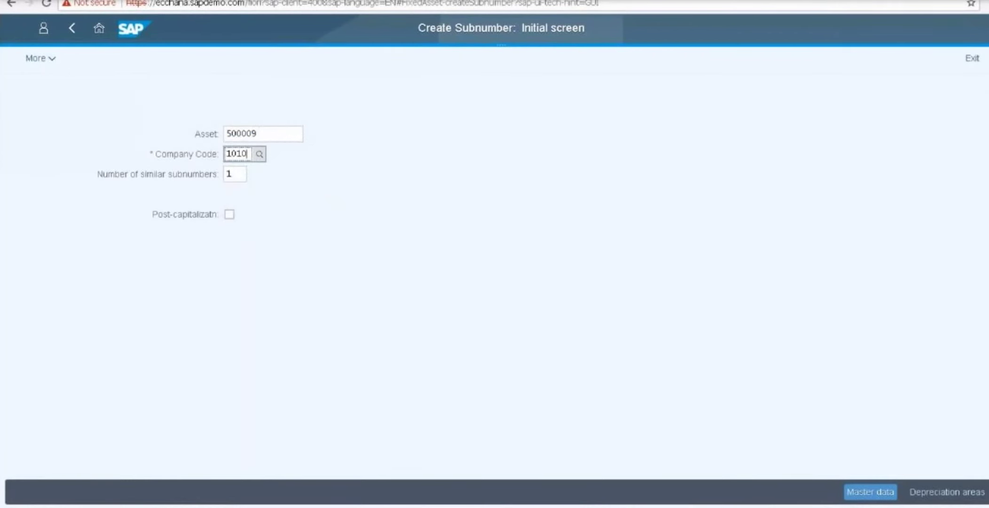
key("Return")
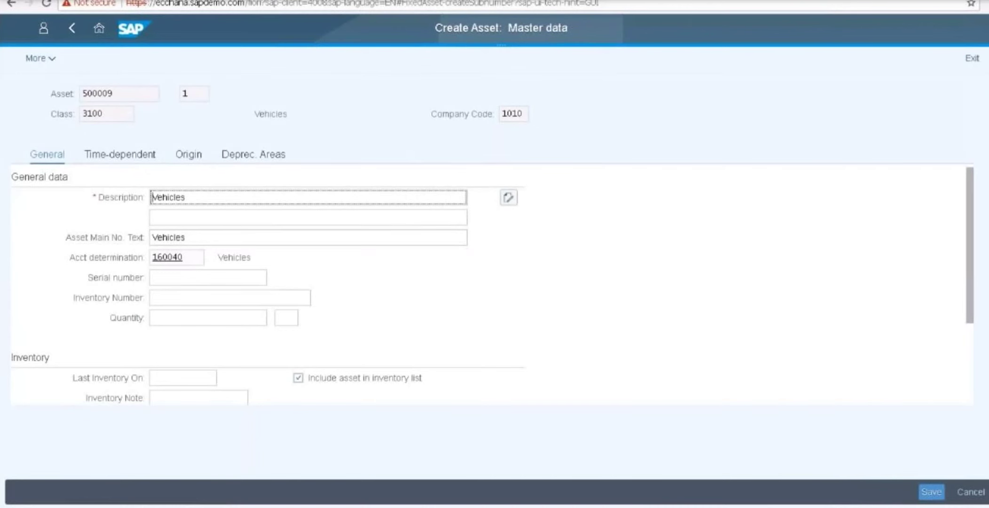
Assign cost center 10101501 on the Time-dependent tab using the value help.
left_click(126, 163)
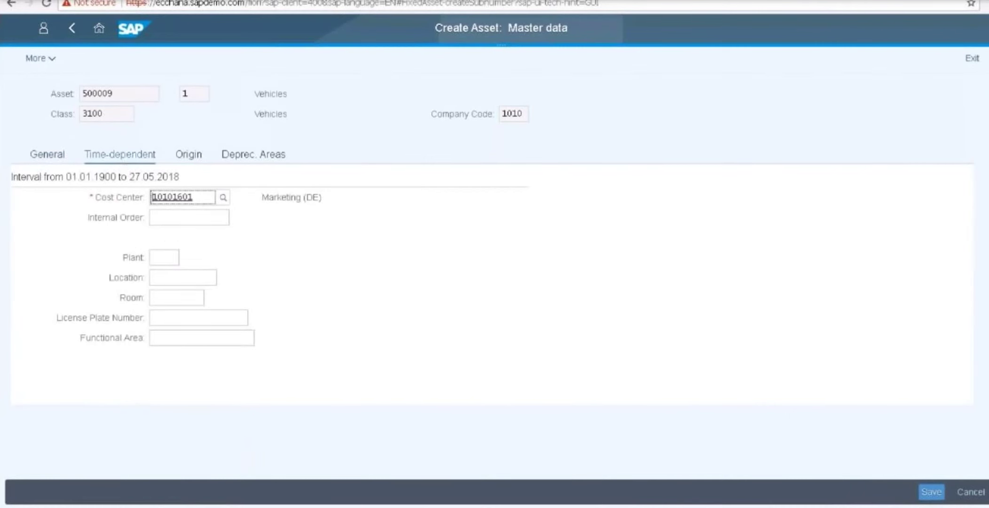
left_click(223, 197)
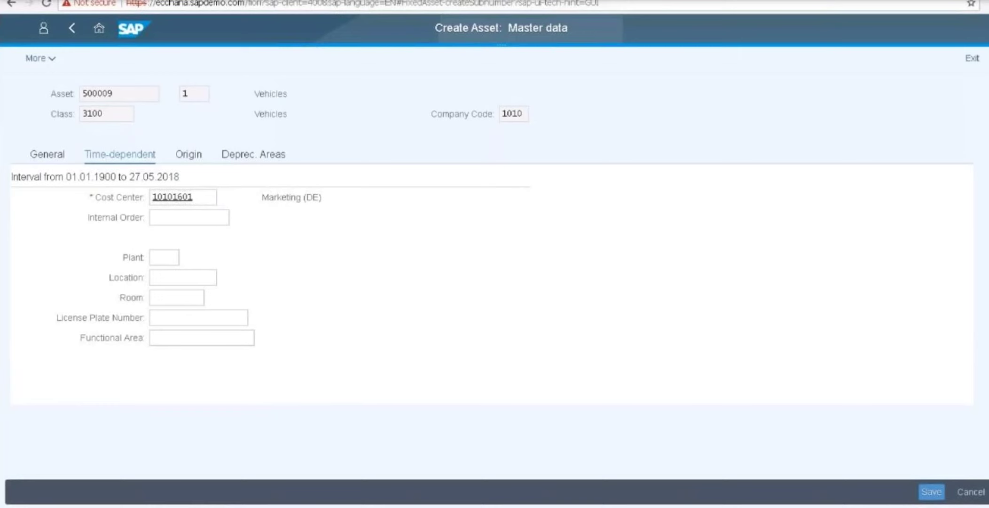
left_click(763, 391)
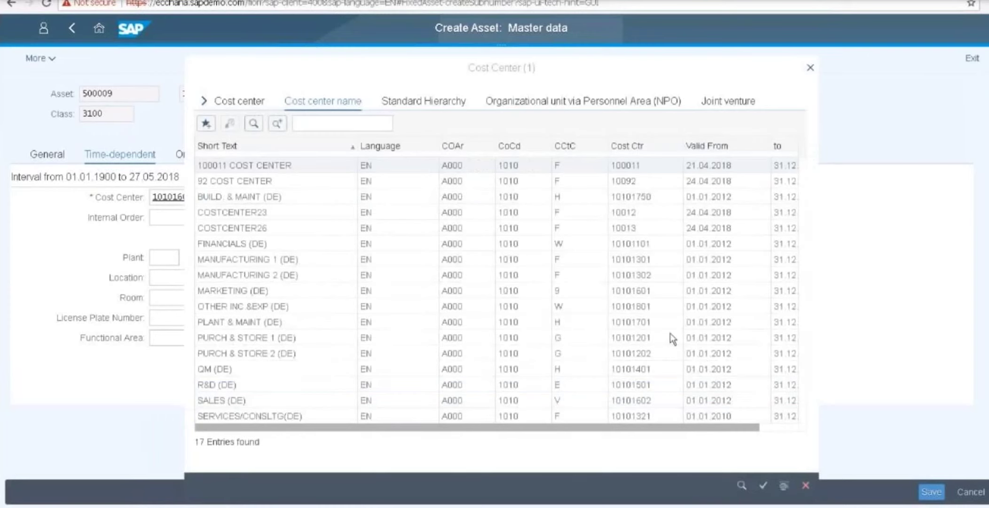
left_click(639, 386)
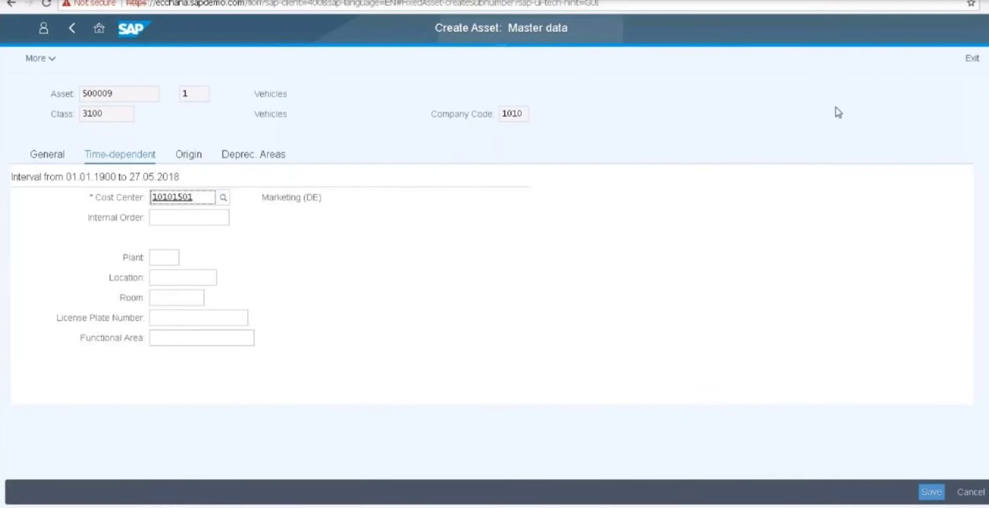
Replace the Vehicles description with 'Sub Number1' and save subnumber 1.
left_click(58, 157)
left_click(185, 197)
key("BackSpace")
key("BackSpace")
key("BackSpace")
key("BackSpace")
key("BackSpace")
key("BackSpace")
key("BackSpace")
key("BackSpace")
type("Sub Number1")
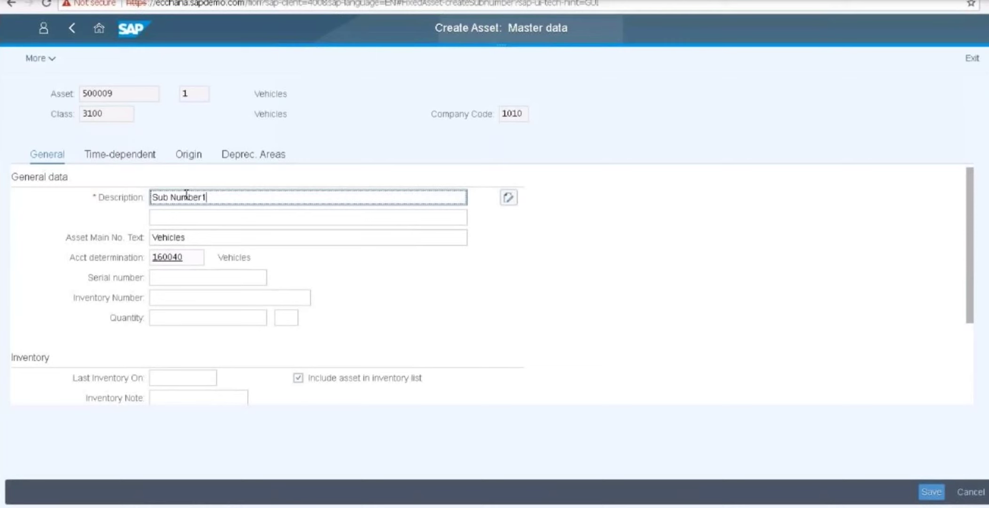
left_click(934, 494)
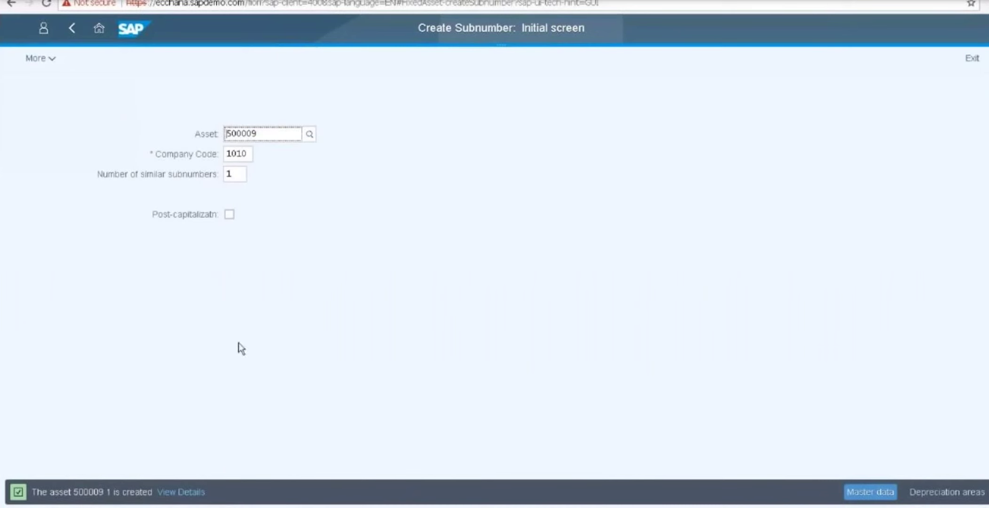
Start another subnumber's master data and replace its description with 'Sub Number 2'.
left_click(874, 493)
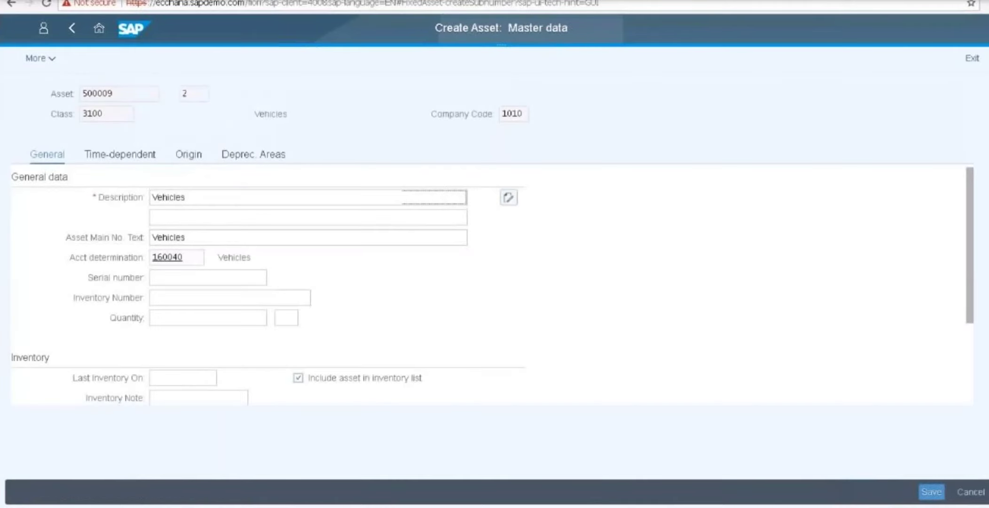
key("BackSpace")
key("BackSpace")
key("BackSpace")
key("BackSpace")
key("BackSpace")
key("BackSpace")
key("BackSpace")
key("BackSpace")
type("Sub Number 2")
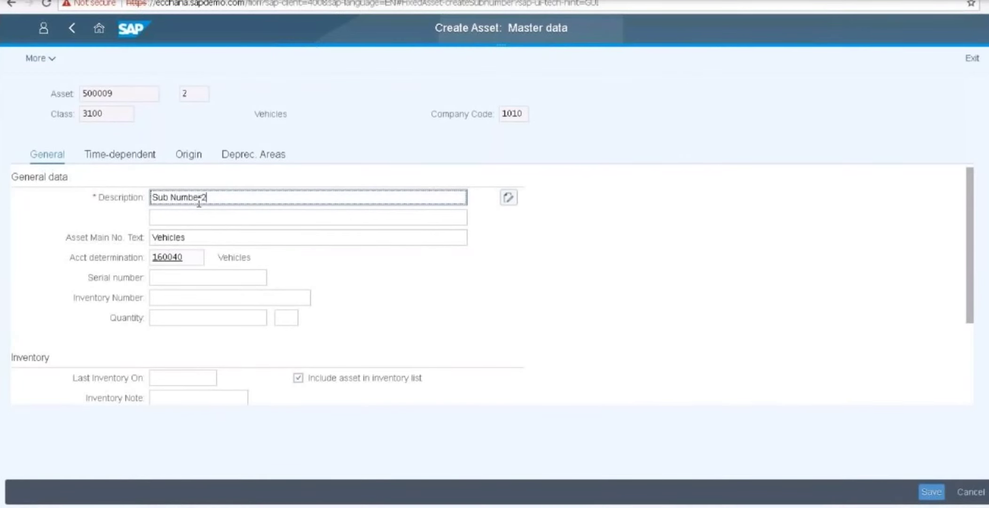
Assign cost center 10101701 via the value help and save subnumber 2.
left_click(118, 161)
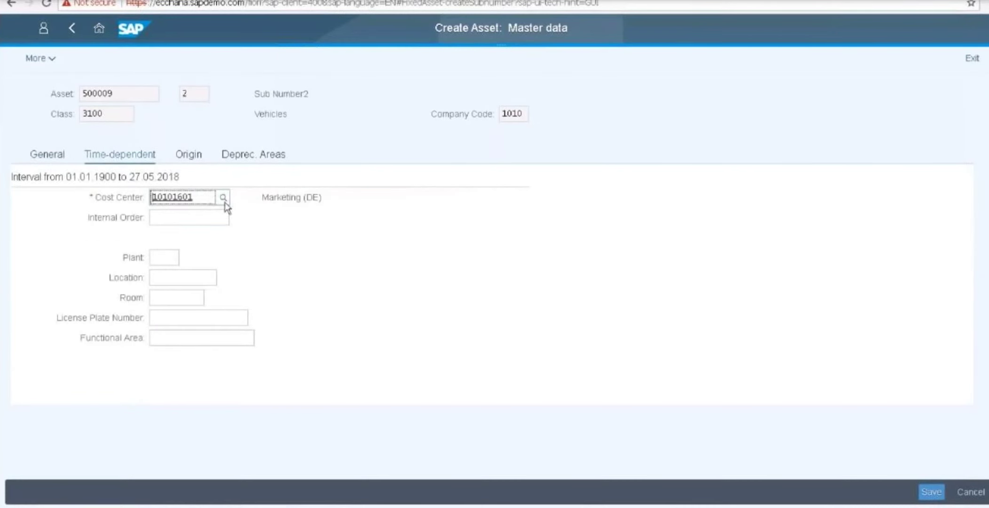
left_click(223, 198)
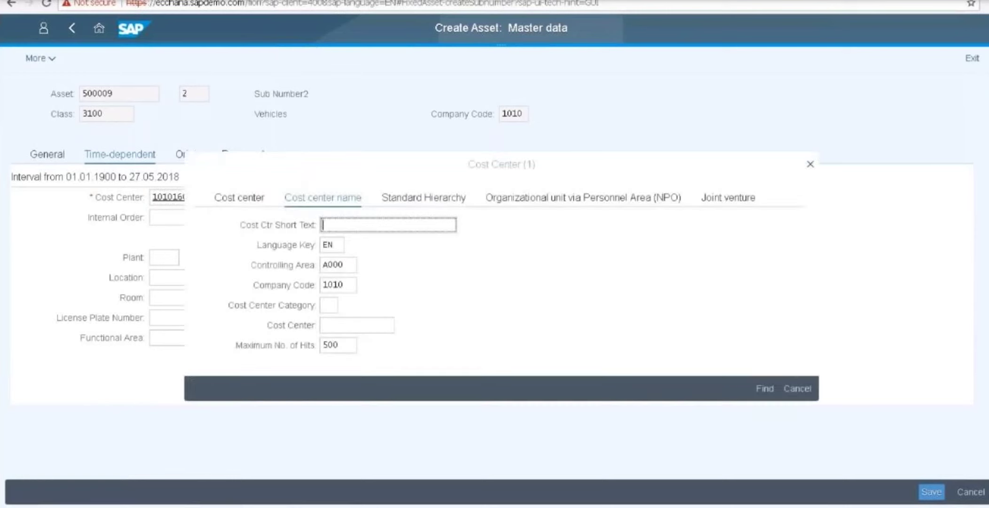
left_click(765, 388)
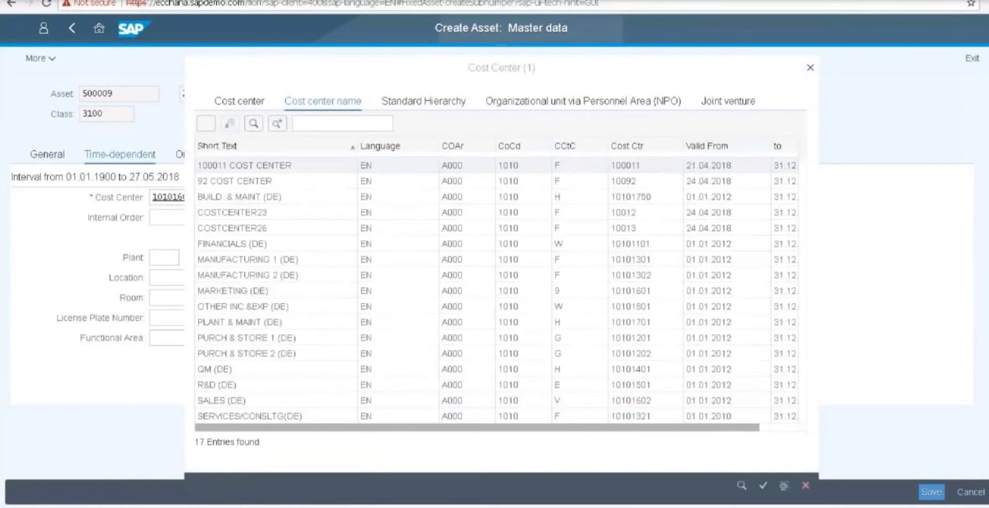
left_click(635, 322)
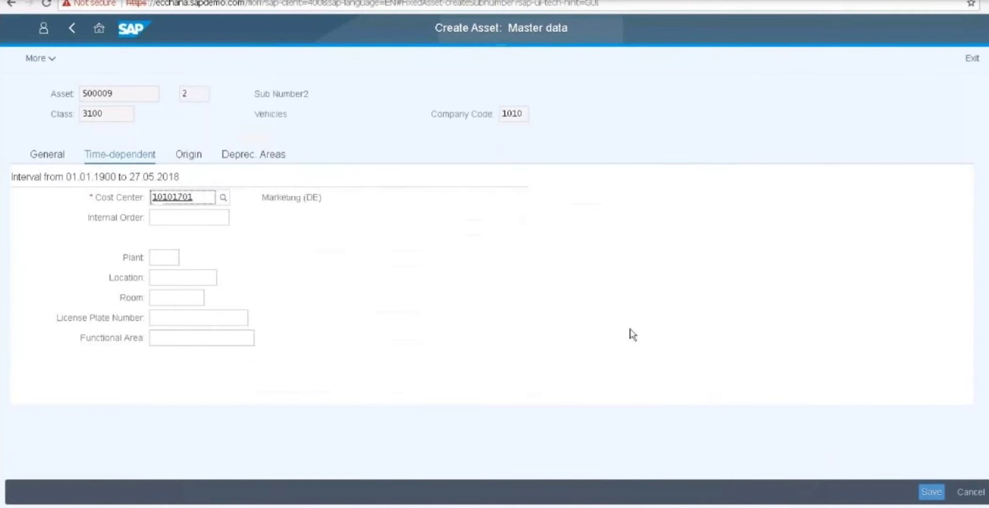
left_click(931, 494)
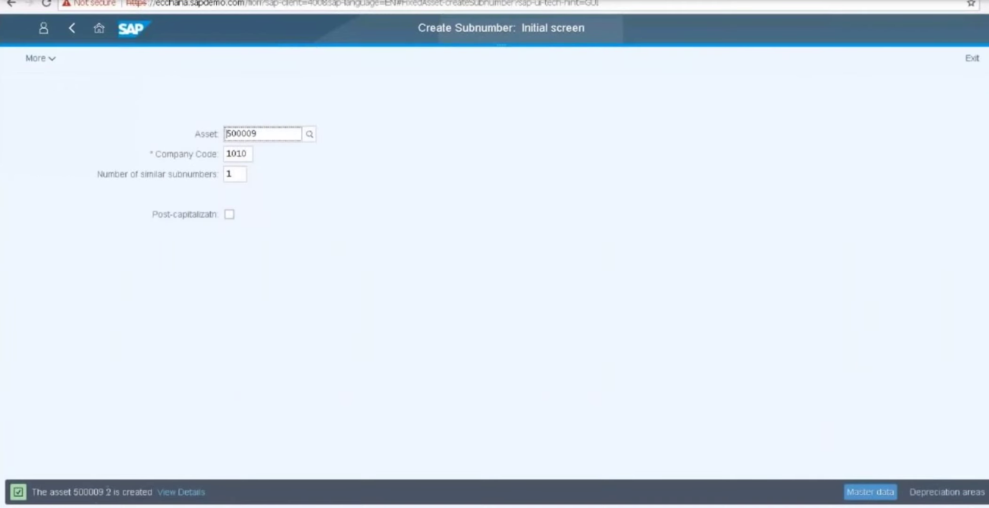
Go back to the acquisition app and select the existing asset number 500009.
double_click(108, 491)
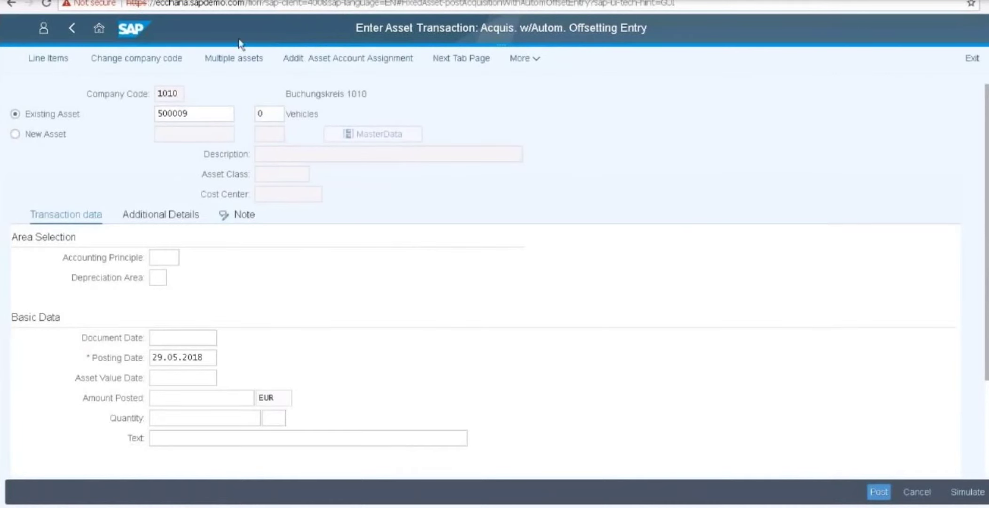
left_click(196, 114)
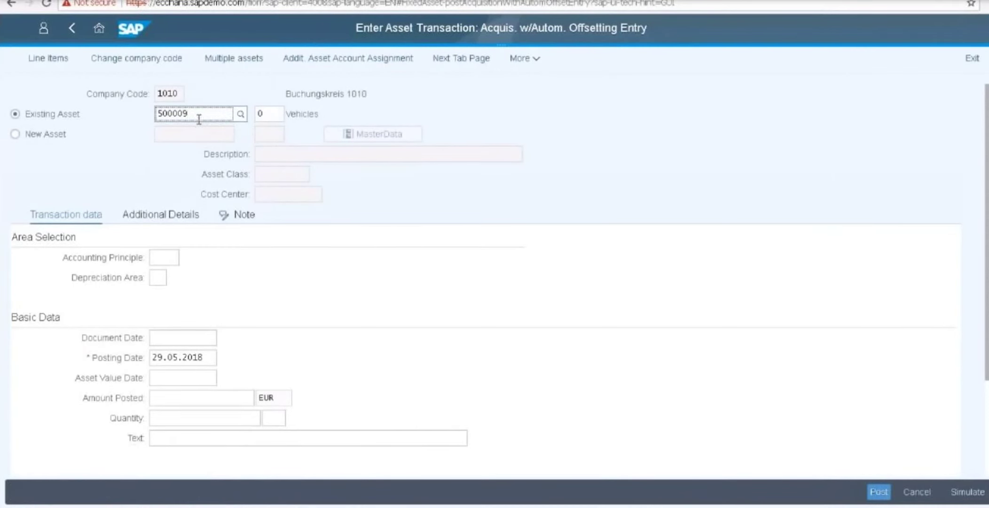
left_click_drag(189, 113, 158, 113)
double_click(220, 119)
key("End")
Switch to multiple-asset entry, date document and asset value 29.05.2018, and adopt all 500009 subnumbers.
left_click(222, 63)
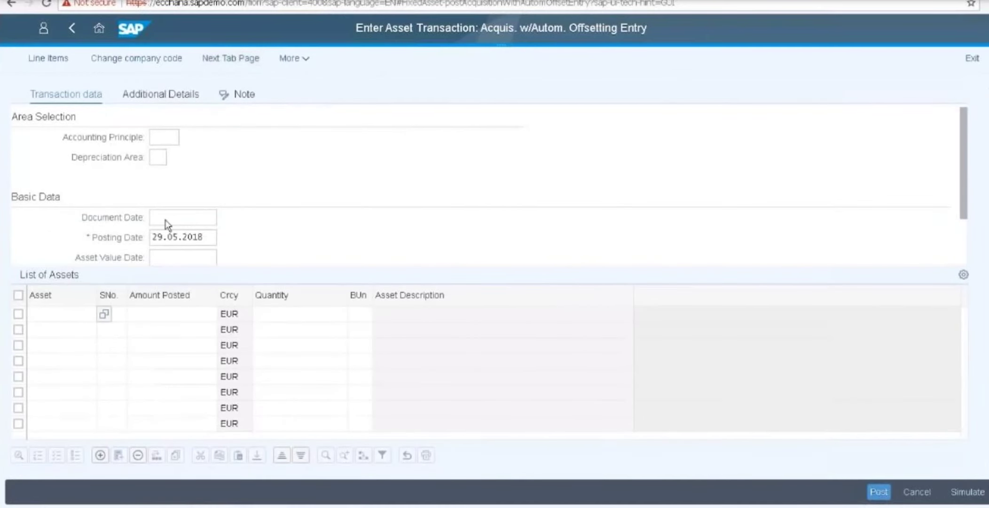
left_click(183, 217)
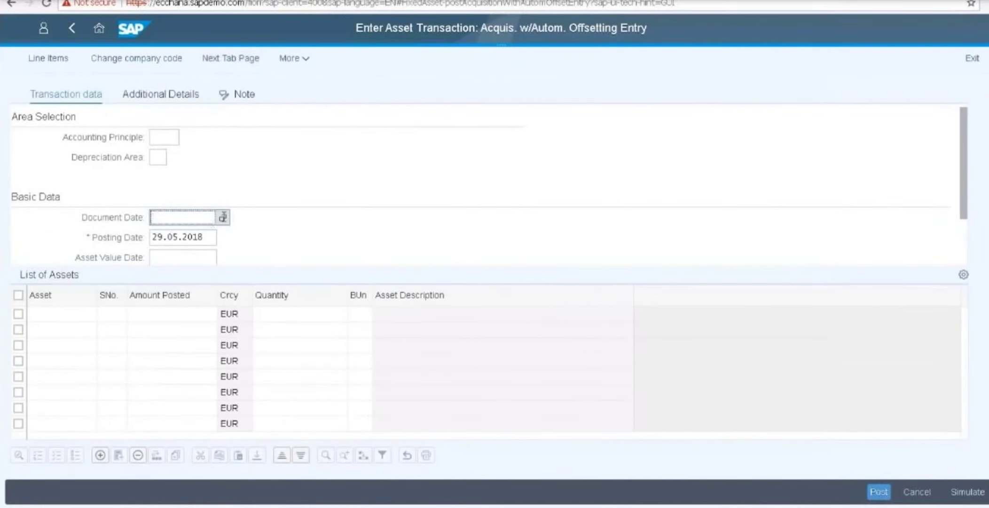
left_click(223, 218)
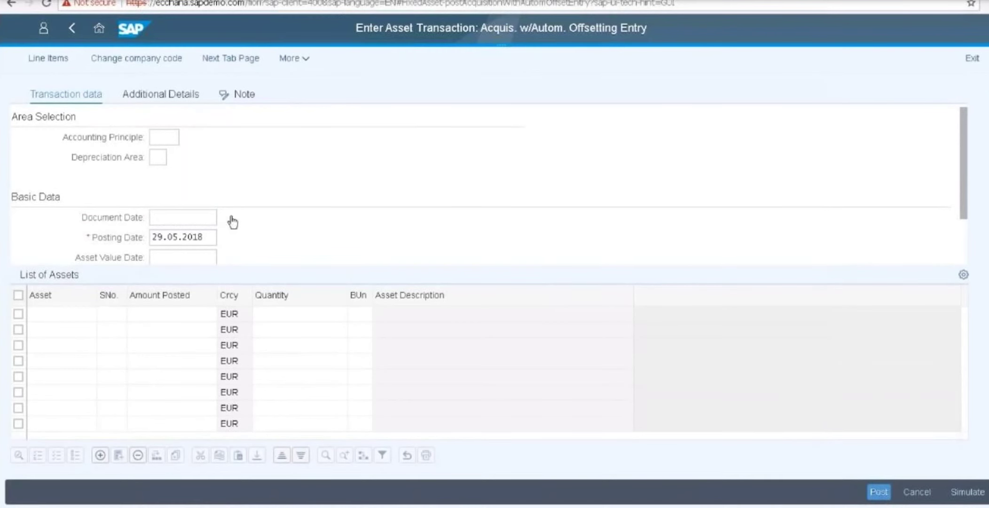
left_click(342, 341)
scroll(255, 250, "down", 2)
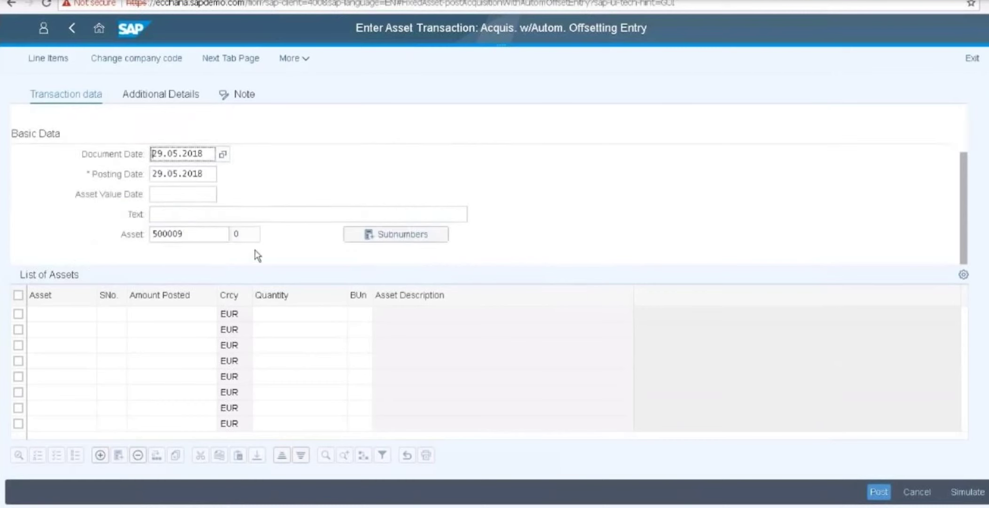
left_click(188, 195)
left_click(223, 195)
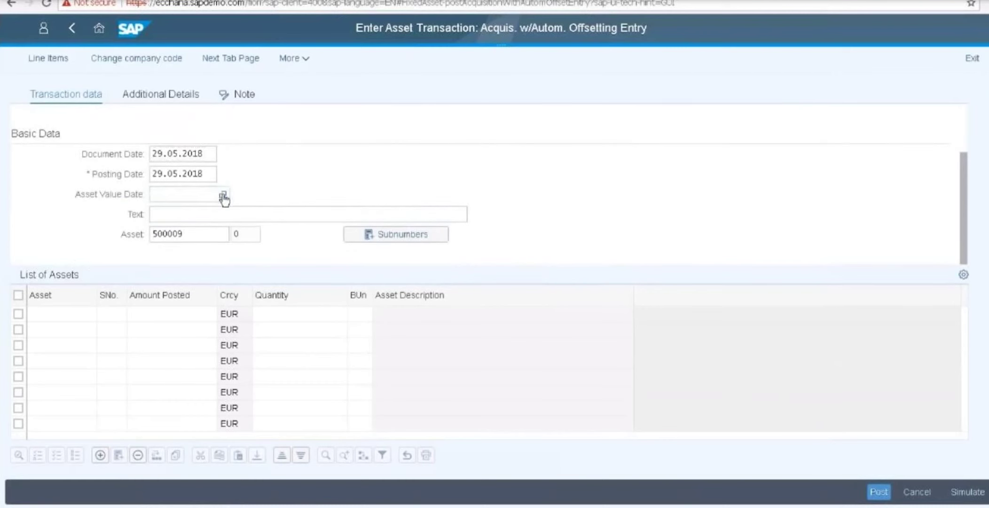
left_click(426, 386)
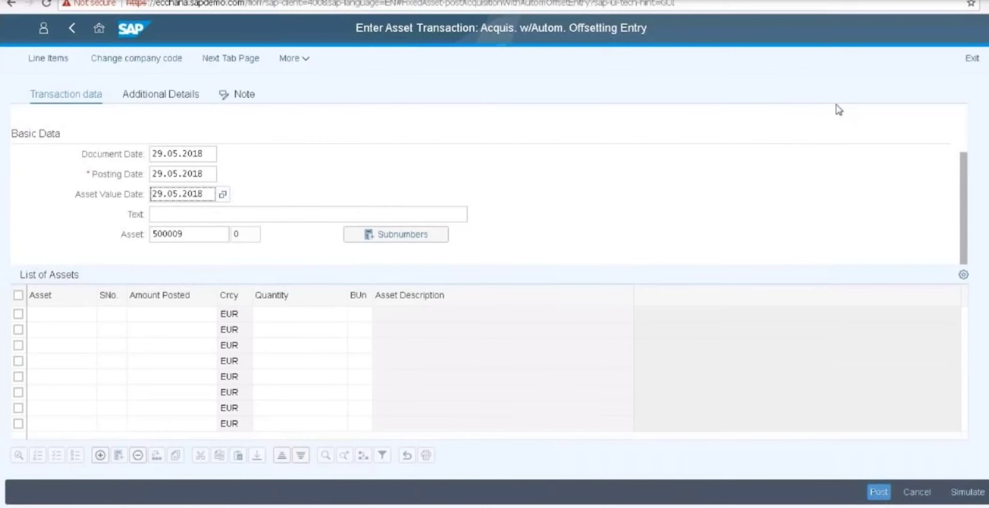
left_click(398, 238)
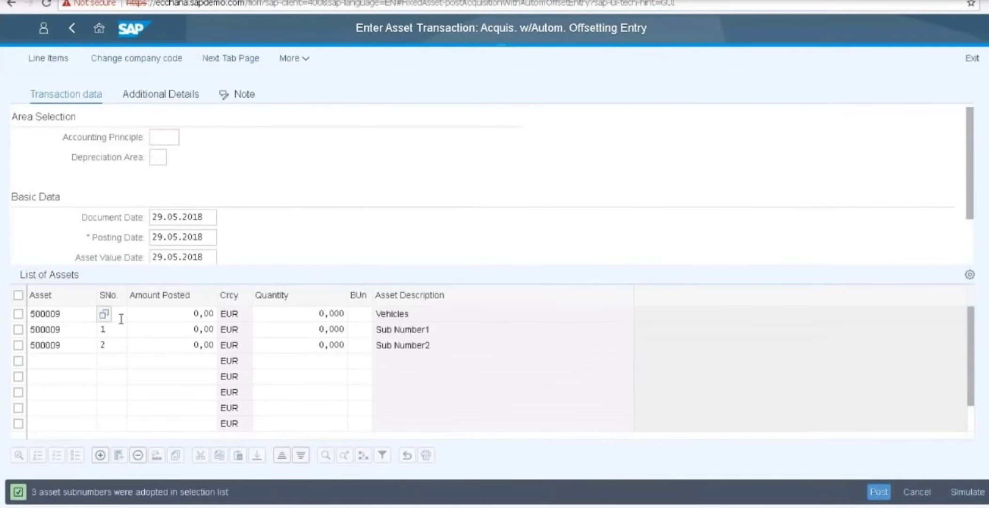
Check the subnumber 1 row and its Sub Number1 description in the asset list.
left_click(120, 332)
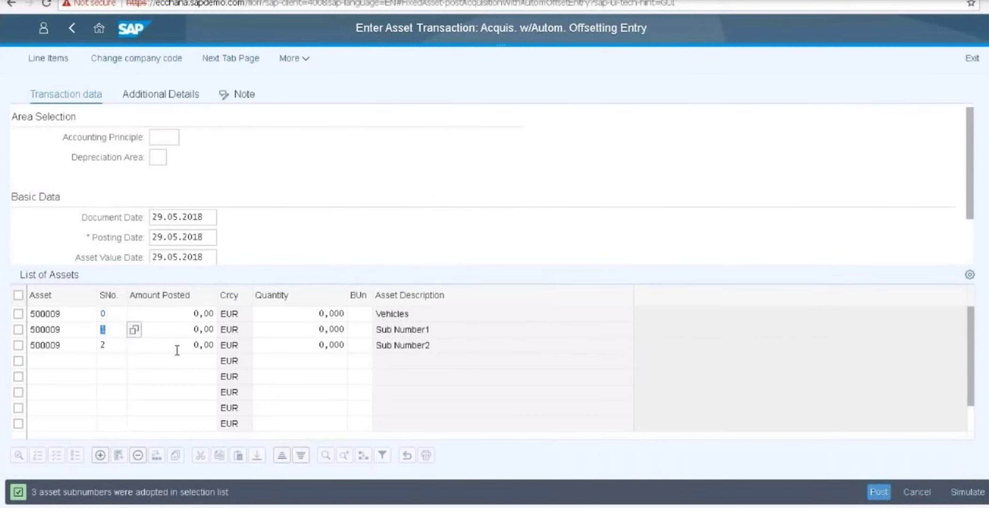
left_click(455, 326)
left_click_drag(375, 332, 433, 328)
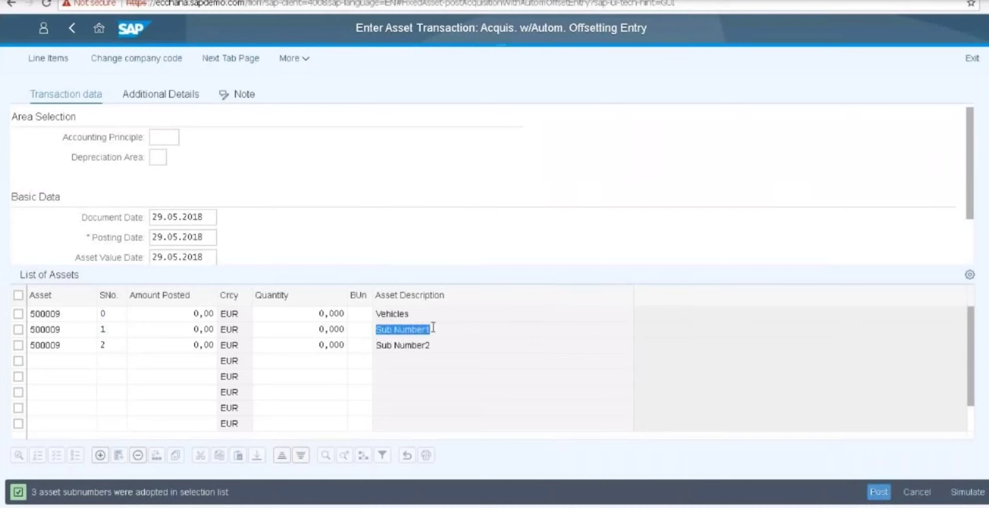
left_click(435, 345)
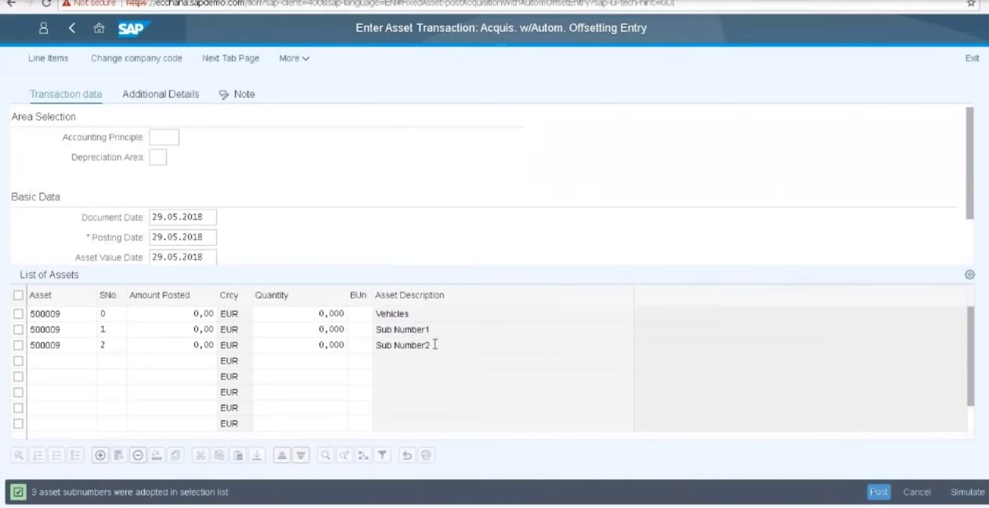
Enter amounts 1500, 800 and 2000 for subnumbers 0, 1 and 2, then simulate the posting.
double_click(198, 313)
key("BackSpace")
type("1500")
double_click(188, 329)
type("800")
double_click(194, 347)
type("2000")
key("Return")
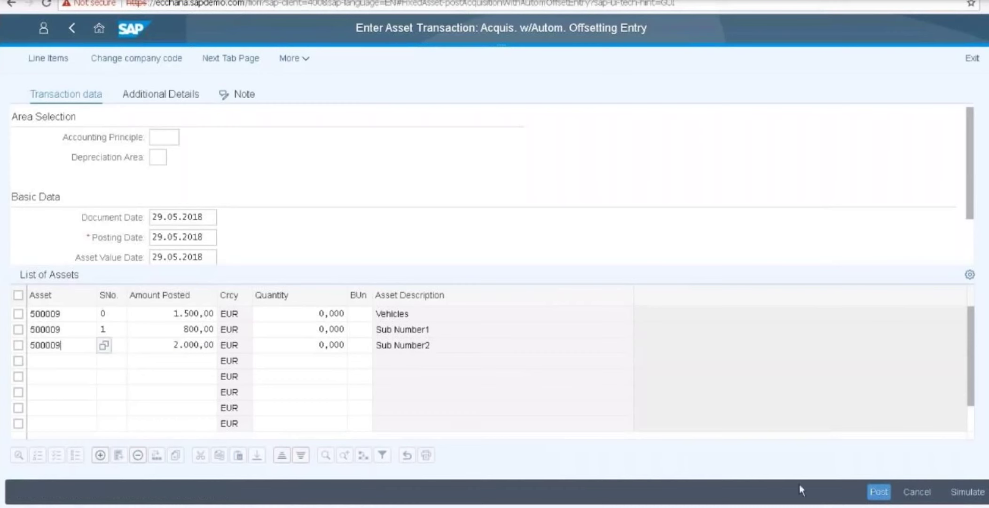
left_click(967, 492)
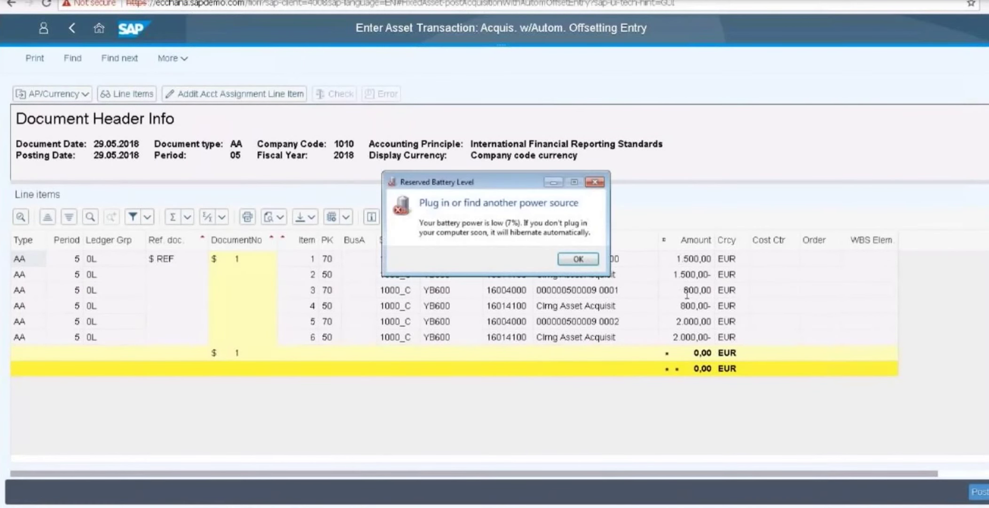
Dismiss the low-battery warning and close the confirmation messages for the posted acquisitions.
key("Return")
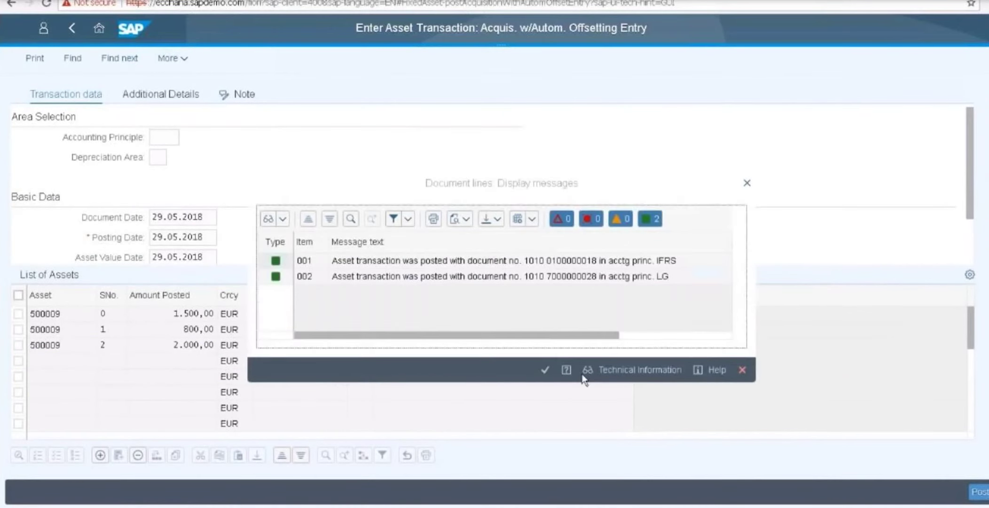
left_click(543, 372)
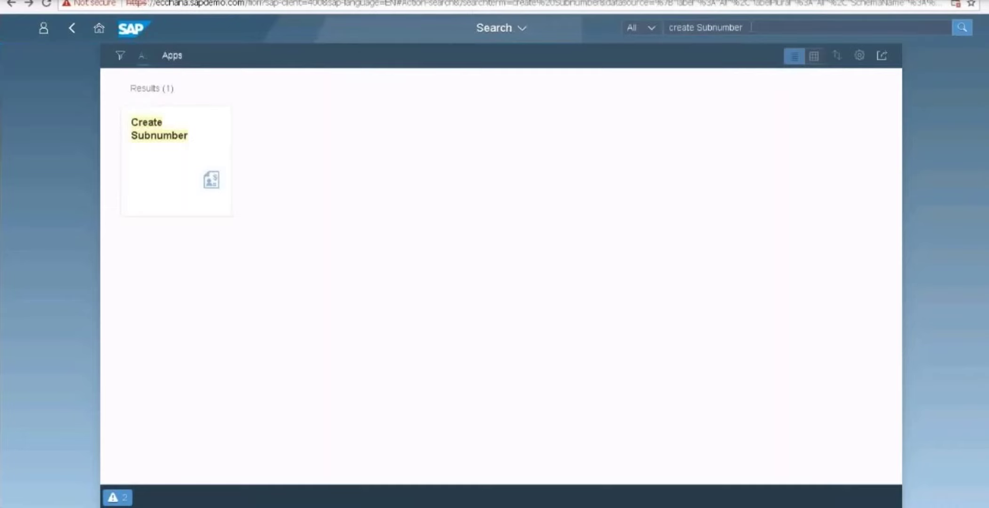
Replace the app search with 'Asset Values' and launch the Asset Values app.
left_click(752, 27)
key("BackSpace")
key("BackSpace")
key("BackSpace")
key("BackSpace")
key("BackSpace")
key("BackSpace")
key("BackSpace")
key("BackSpace")
key("BackSpace")
key("BackSpace")
key("BackSpace")
key("BackSpace")
key("BackSpace")
key("BackSpace")
key("BackSpace")
key("BackSpace")
type("Asset Values")
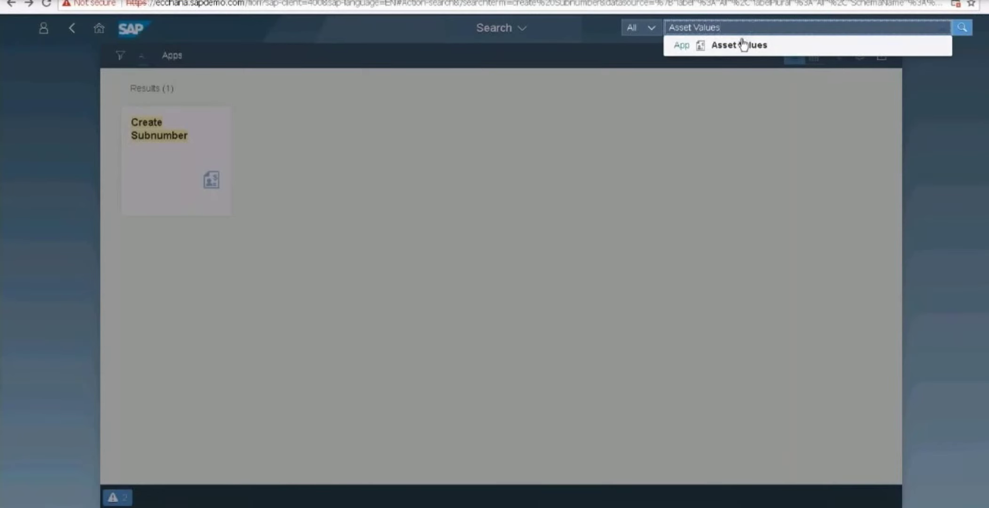
left_click(742, 44)
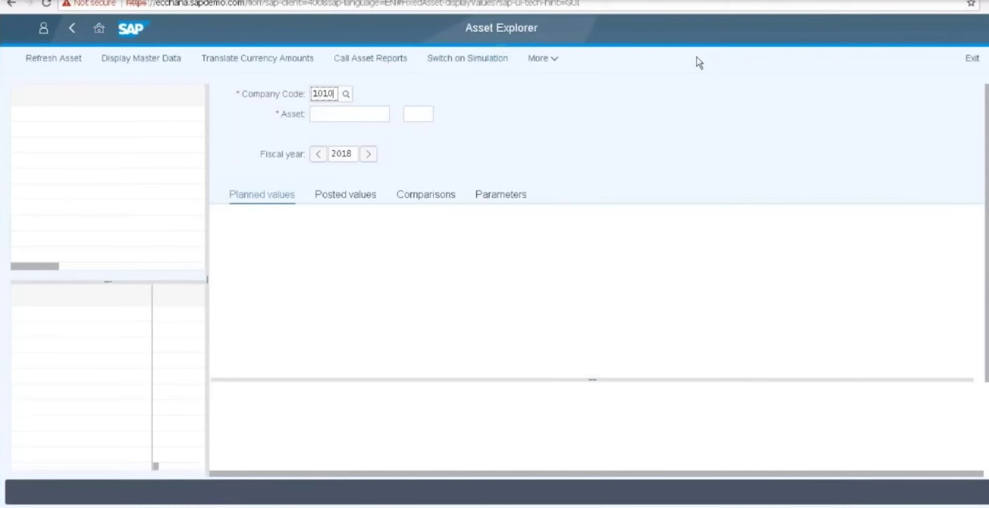
Load the values of asset 500009 in company code 1010.
left_click(385, 118)
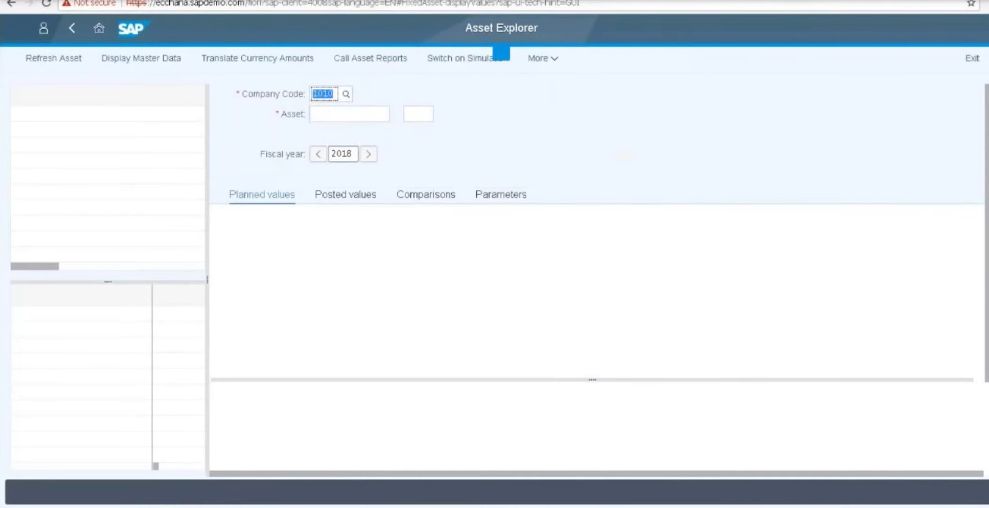
left_click(333, 115)
type("500009")
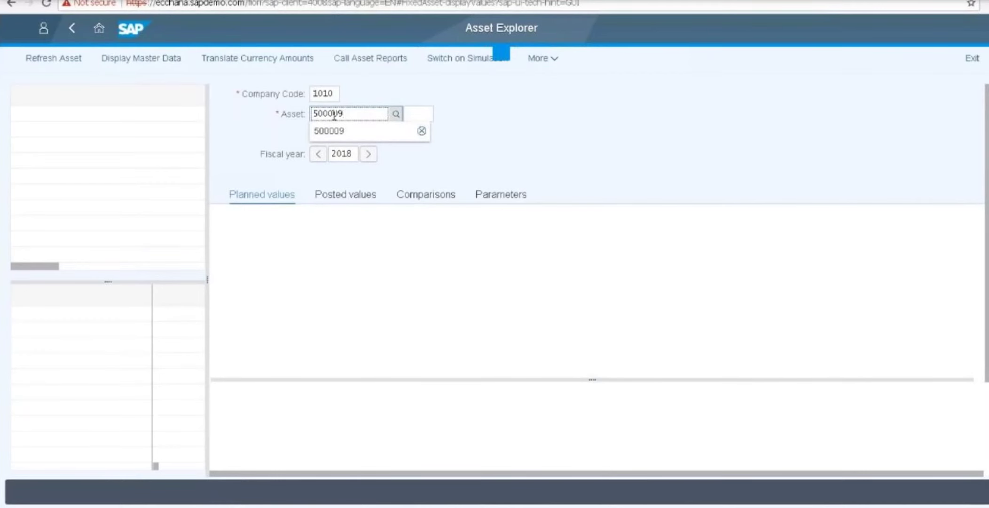
left_click(361, 130)
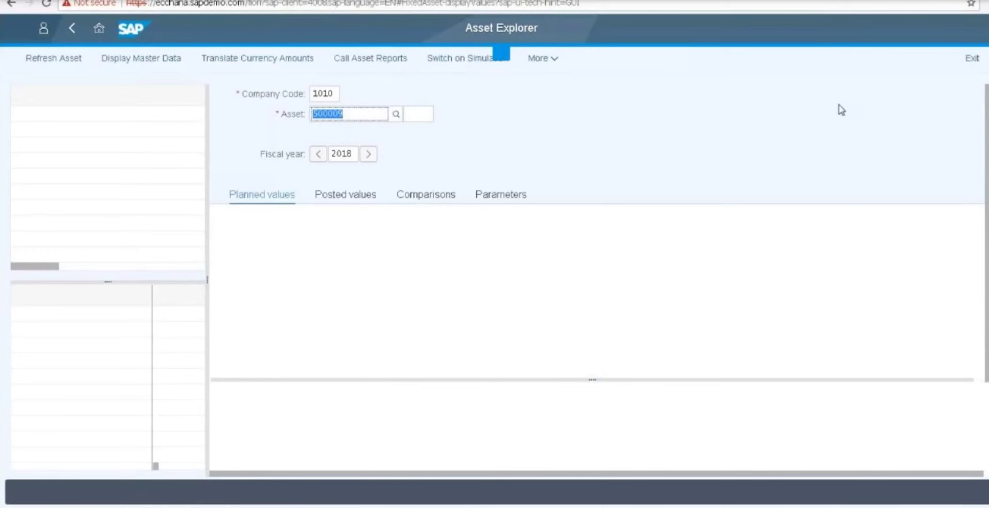
left_click(359, 117)
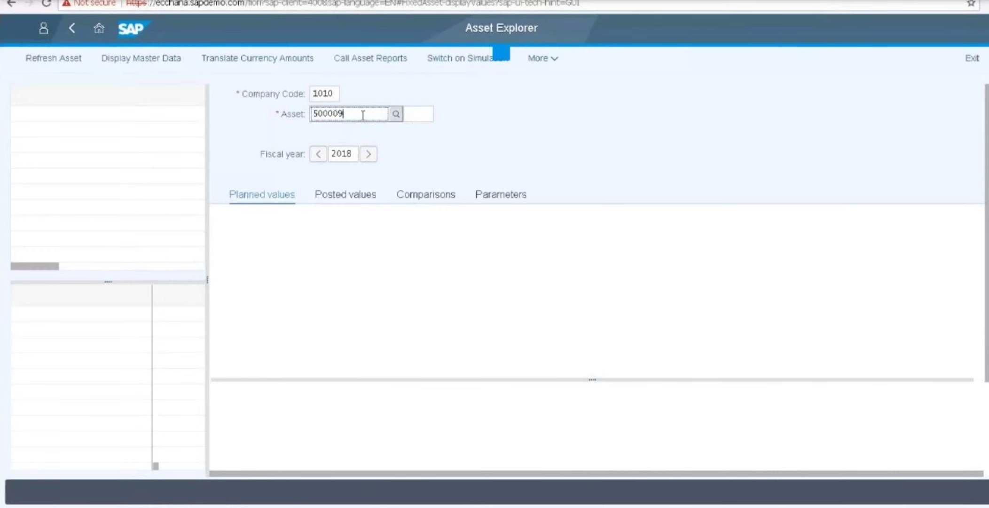
key("Return")
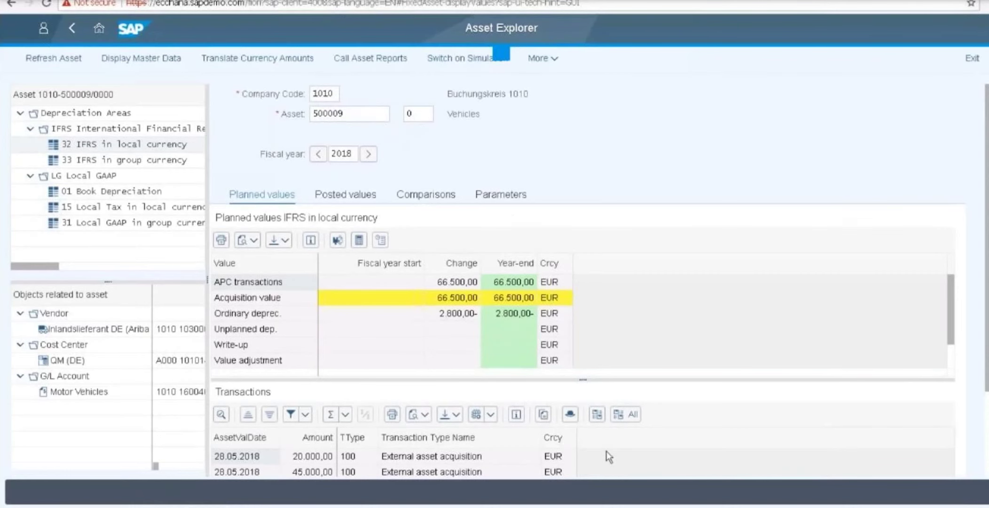
Confirm the new 1.500,00 acquisition in Transactions, then remove subnumber 0 from the selection.
scroll(606, 450, "down", 2)
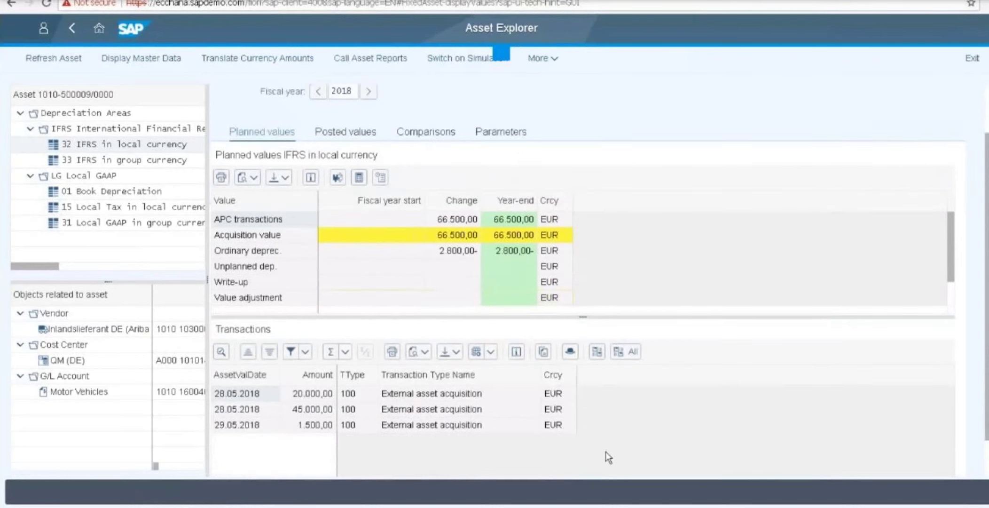
scroll(606, 451, "down", 2)
double_click(319, 379)
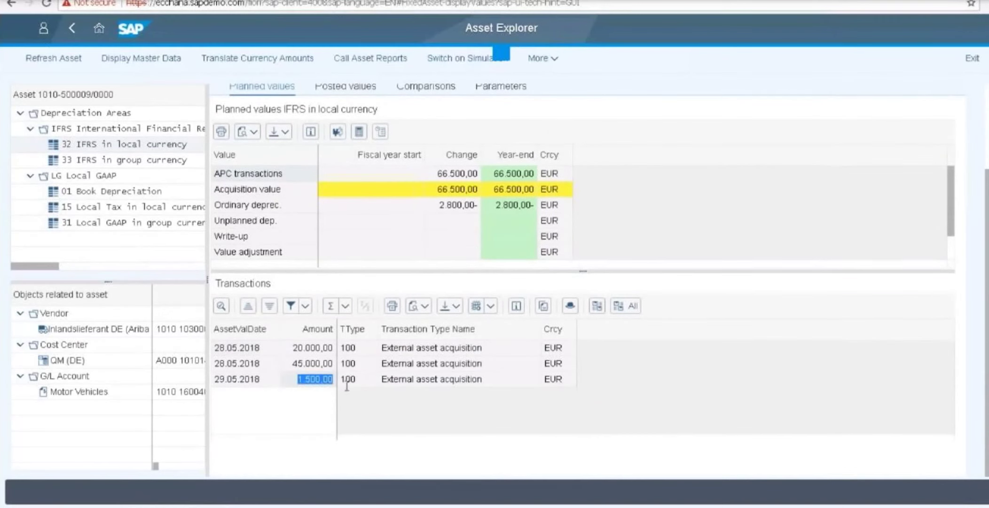
left_click(381, 410)
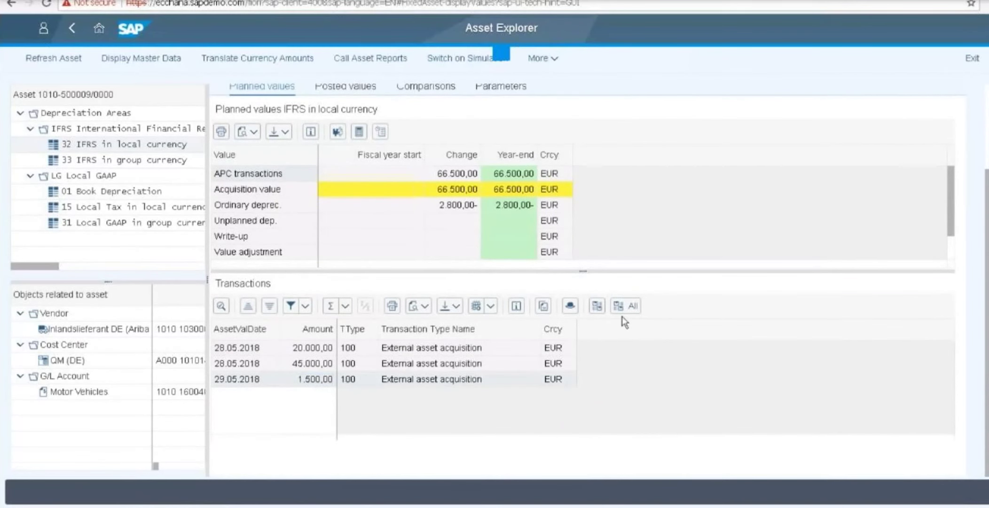
scroll(622, 316, "up", 3)
left_click(419, 113)
key("BackSpace")
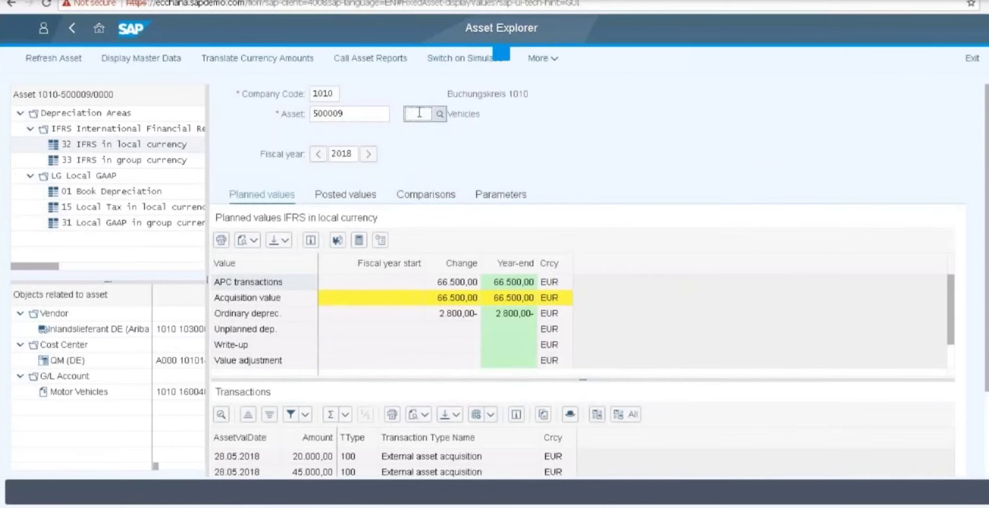
Show all subnumbers of asset 500009 and check acquisitions 1.500,00, 800,00 and 2.000,00.
type("1")
key("Return")
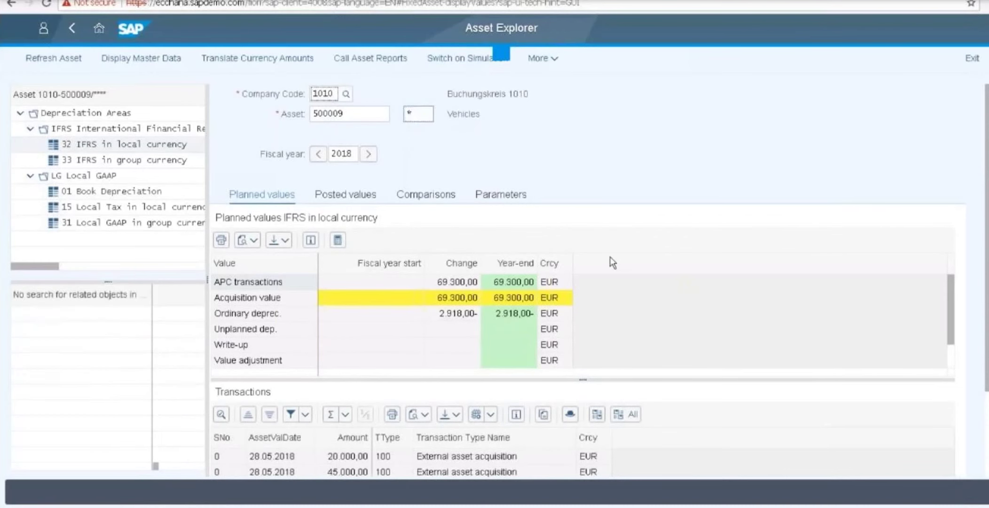
scroll(607, 261, "down", 5)
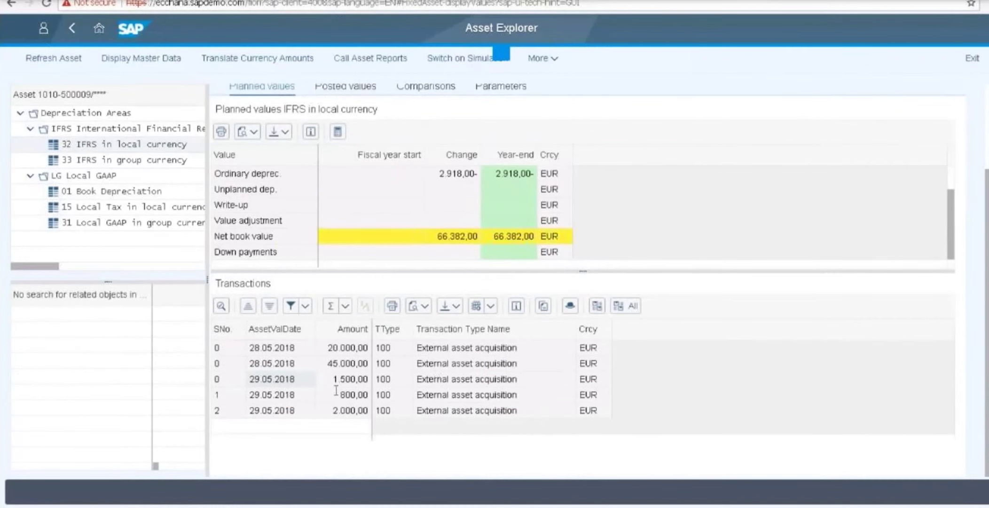
left_click_drag(332, 379, 366, 379)
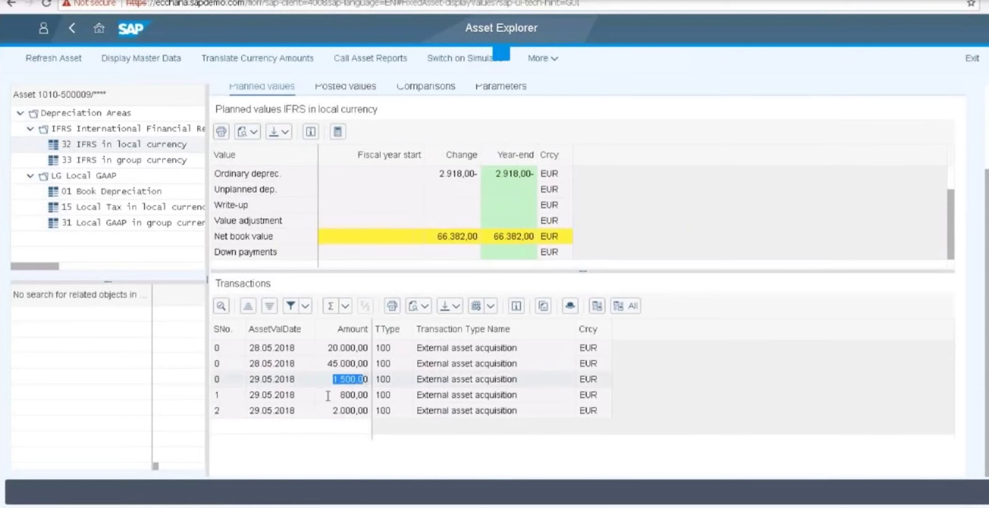
double_click(352, 395)
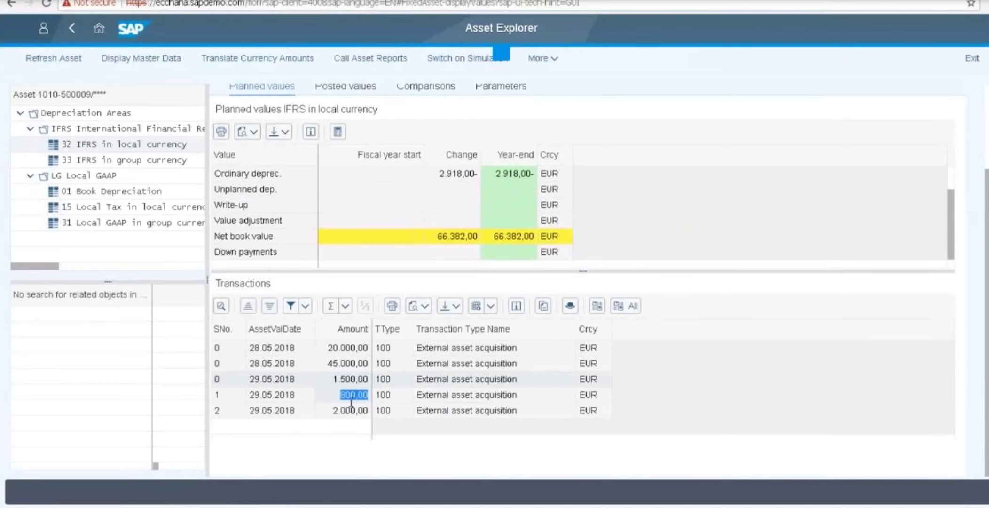
double_click(363, 410)
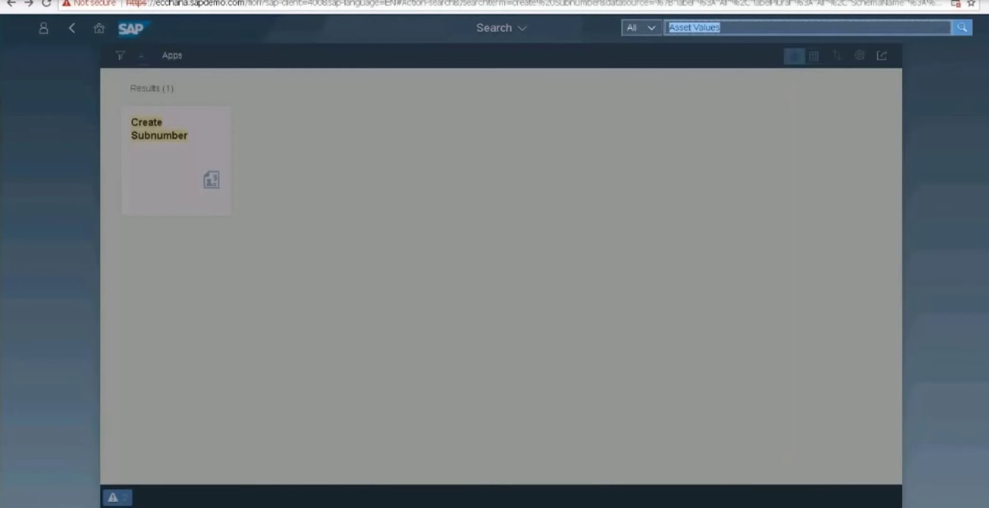
Replace the previous search term and search the apps for Reverse Line Items.
key("End")
key("BackSpace")
key("BackSpace")
key("BackSpace")
key("BackSpace")
key("BackSpace")
key("BackSpace")
key("BackSpace")
key("BackSpace")
key("BackSpace")
key("BackSpace")
key("BackSpace")
key("BackSpace")
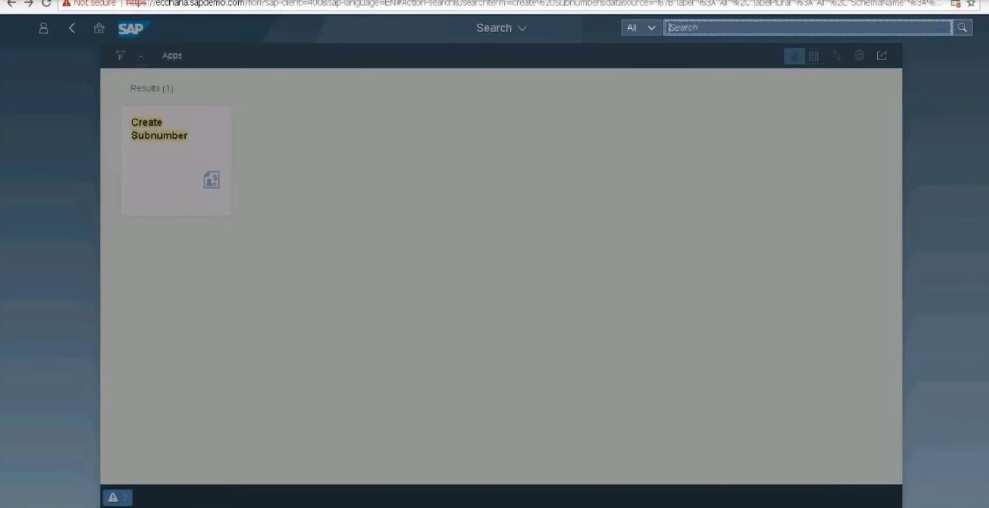
type("Reverse ")
type("Un")
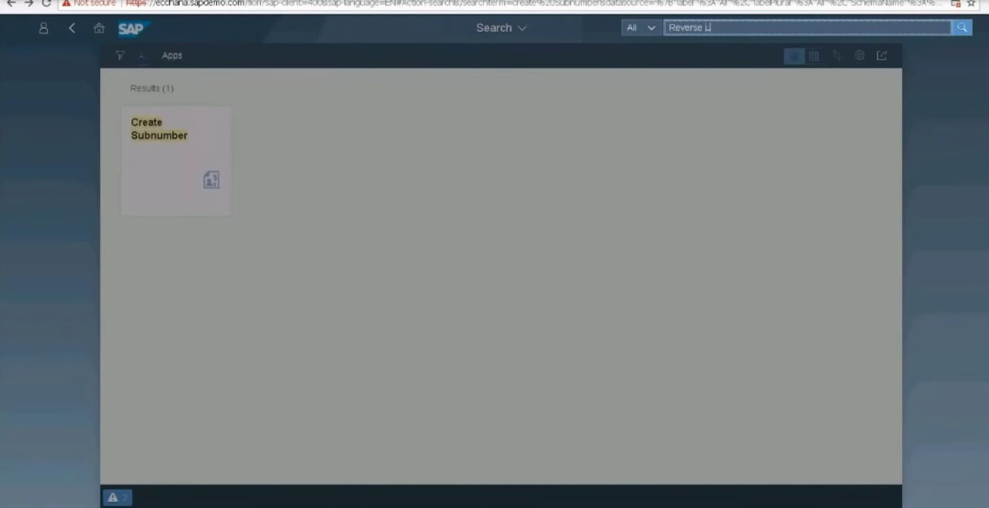
type("ne Item")
key("Return")
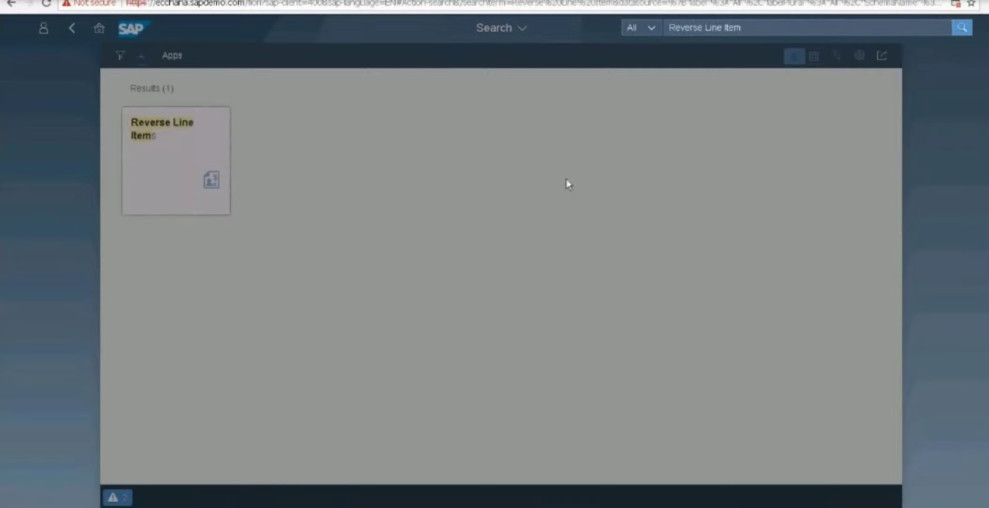
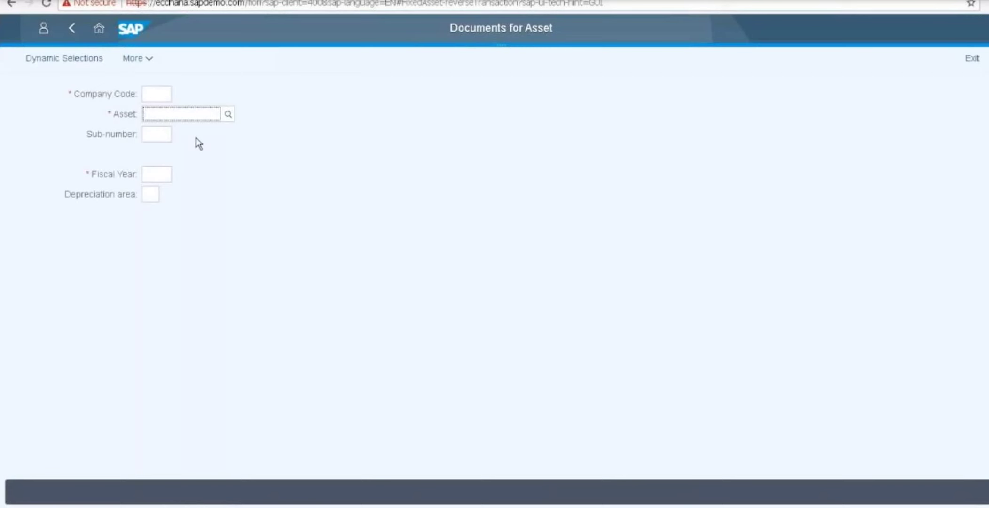
Enter company code 1010, asset 500007 and fiscal year 2018, then run the document list.
left_click(150, 94)
type("1010")
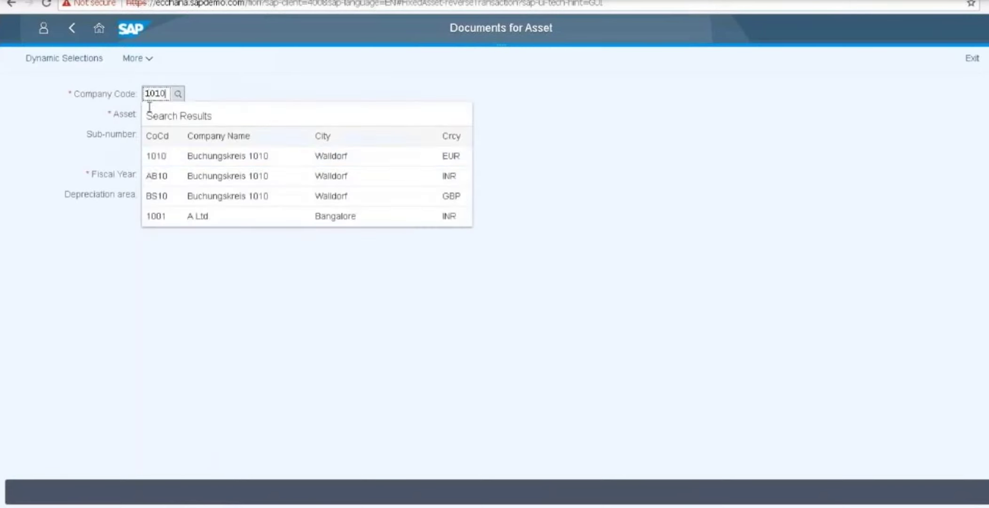
left_click(161, 155)
left_click(152, 115)
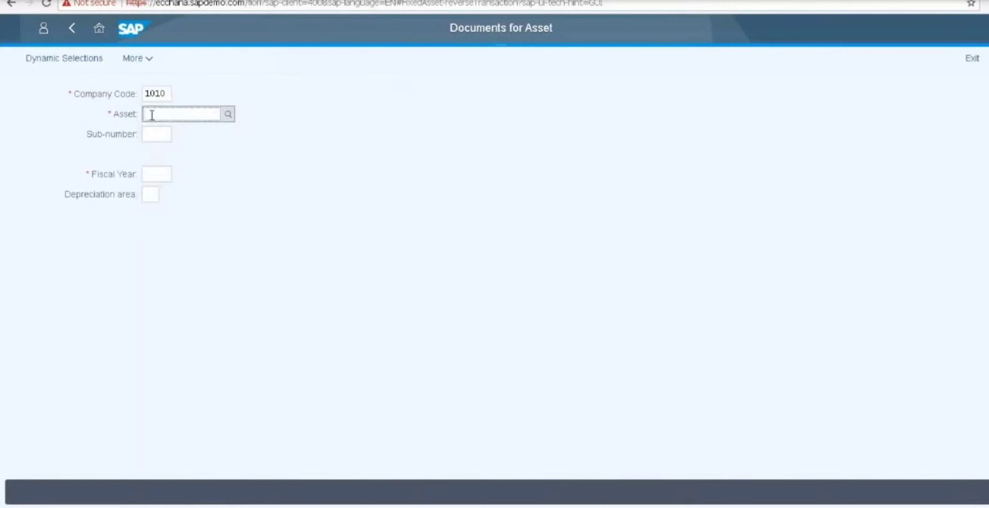
type("500007")
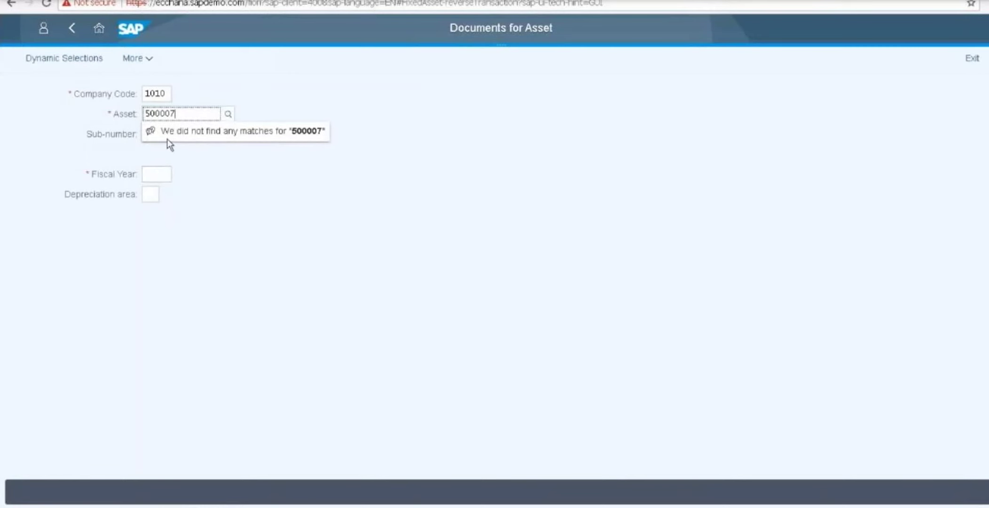
left_click(151, 174)
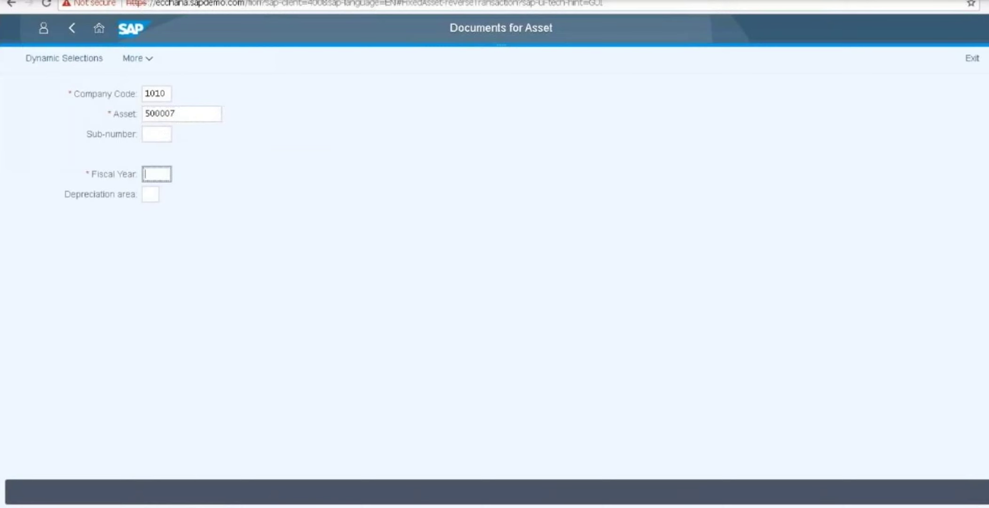
type("2018")
key("Return")
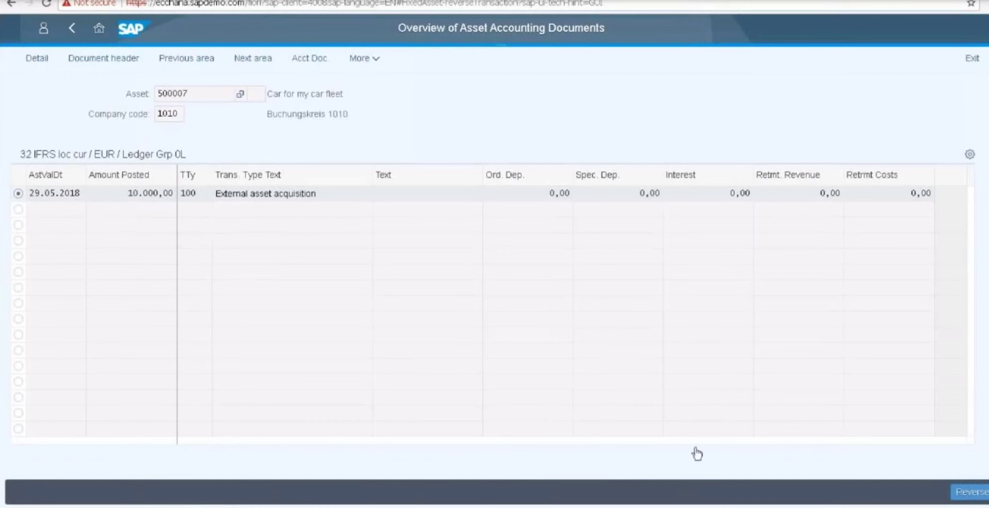
Start reversing the 29.05.2018 acquisition document with reversal reason 01, Wrong posting.
left_click(957, 491)
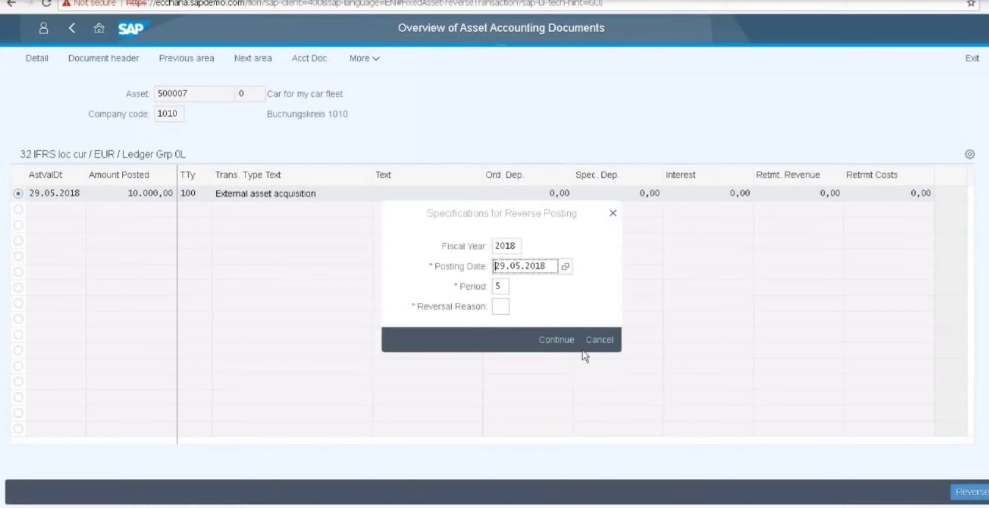
left_click(502, 307)
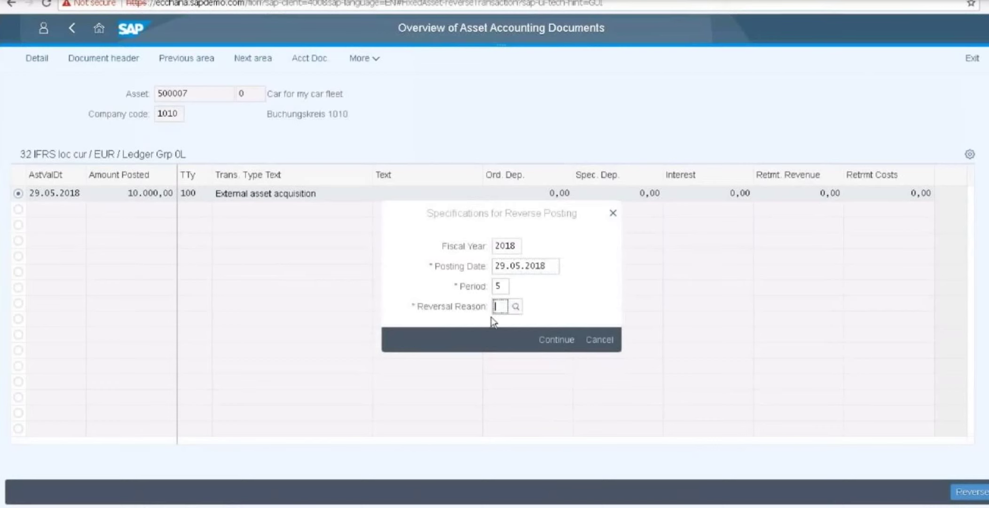
left_click(516, 307)
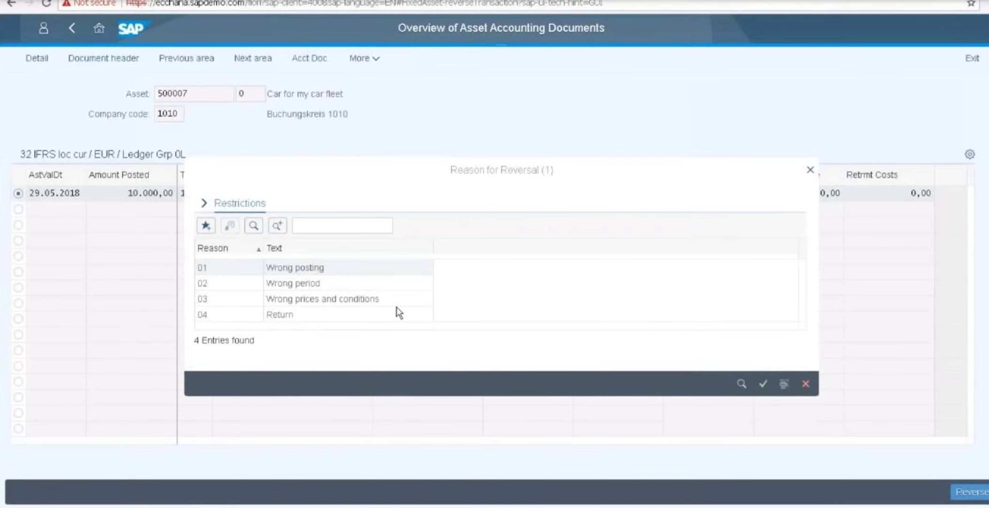
double_click(300, 272)
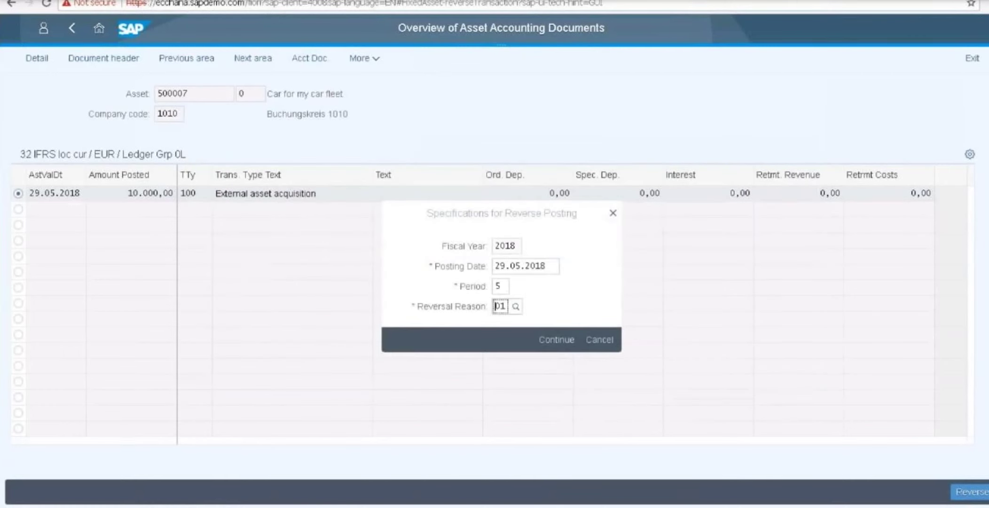
Confirm the reversal specifications, post the reversal and acknowledge the posting messages.
left_click(556, 347)
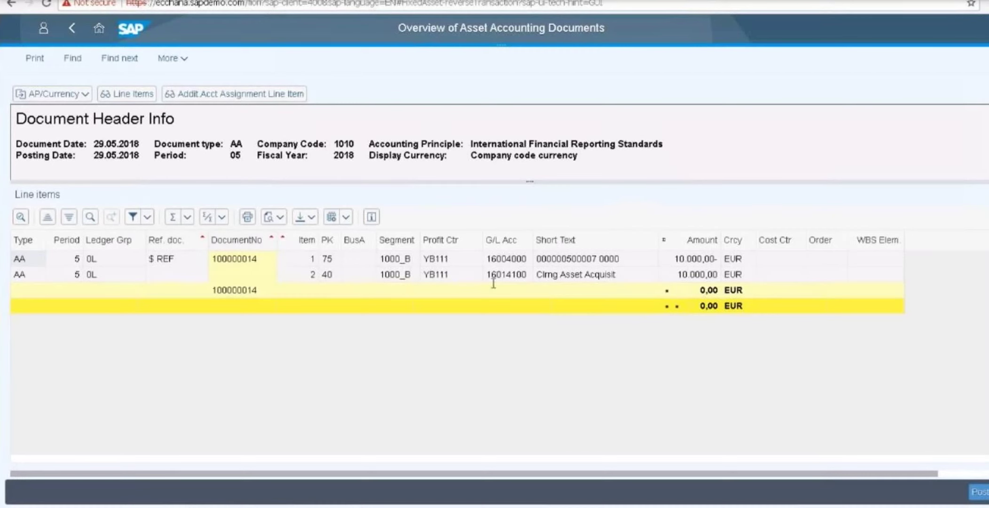
left_click(980, 494)
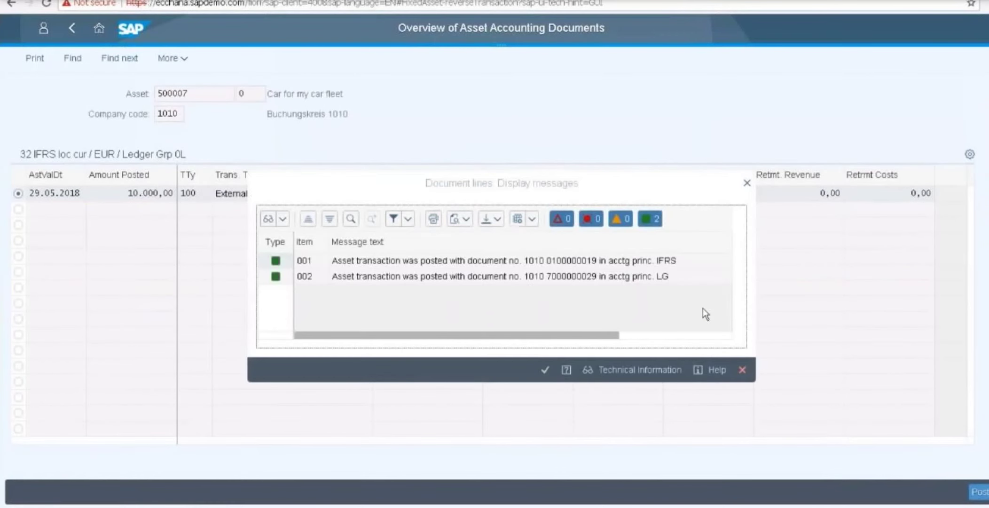
left_click(543, 369)
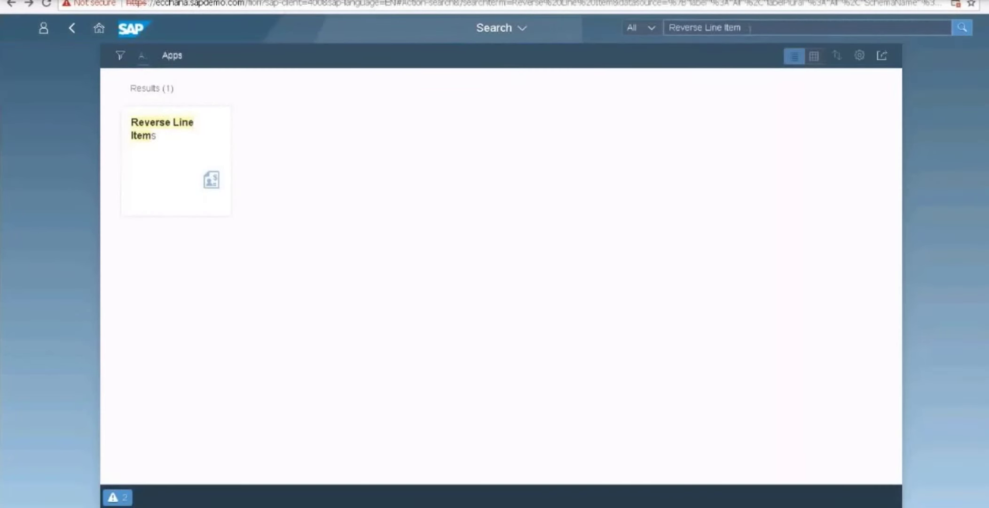
Search the launchpad for 'Asset Sale wi' and launch the Asset Sale with Invoice app.
key("Return")
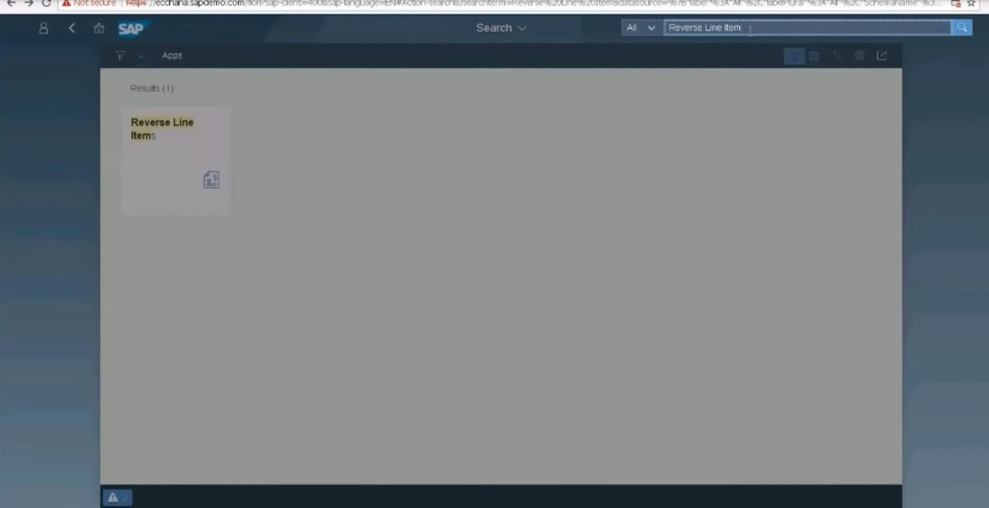
key("BackSpace")
key("BackSpace")
key("BackSpace")
key("BackSpace")
key("BackSpace")
key("BackSpace")
key("BackSpace")
key("BackSpace")
key("BackSpace")
key("BackSpace")
key("BackSpace")
key("BackSpace")
key("BackSpace")
key("BackSpace")
key("BackSpace")
key("BackSpace")
key("BackSpace")
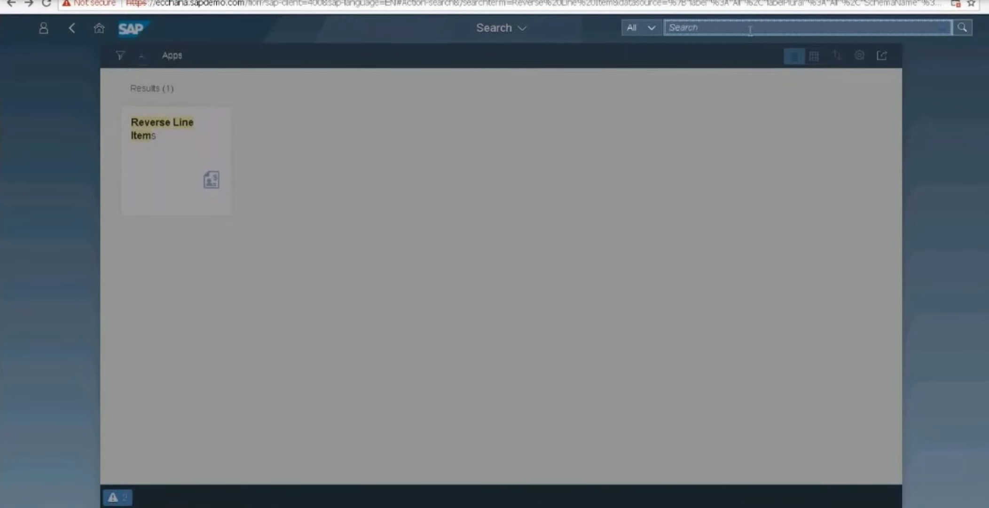
type("Asset Sale")
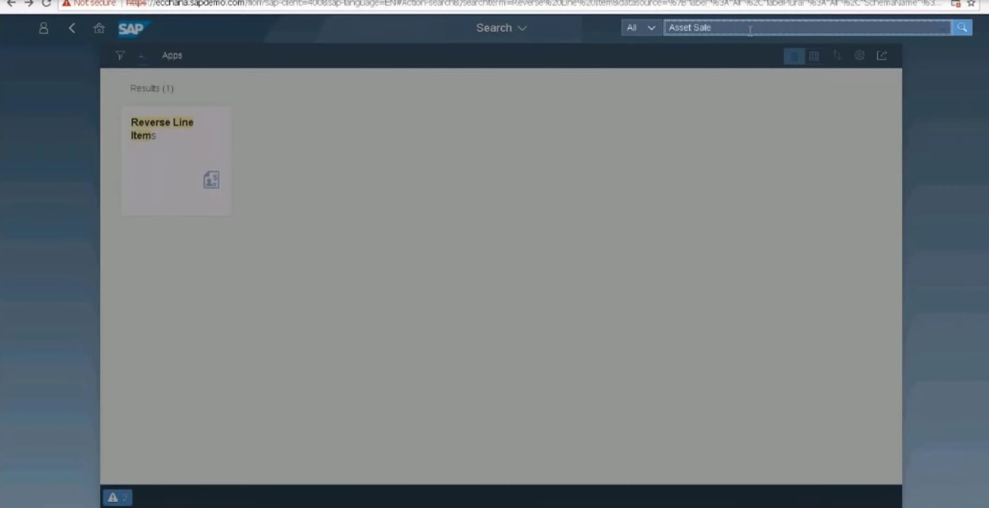
type(" wi")
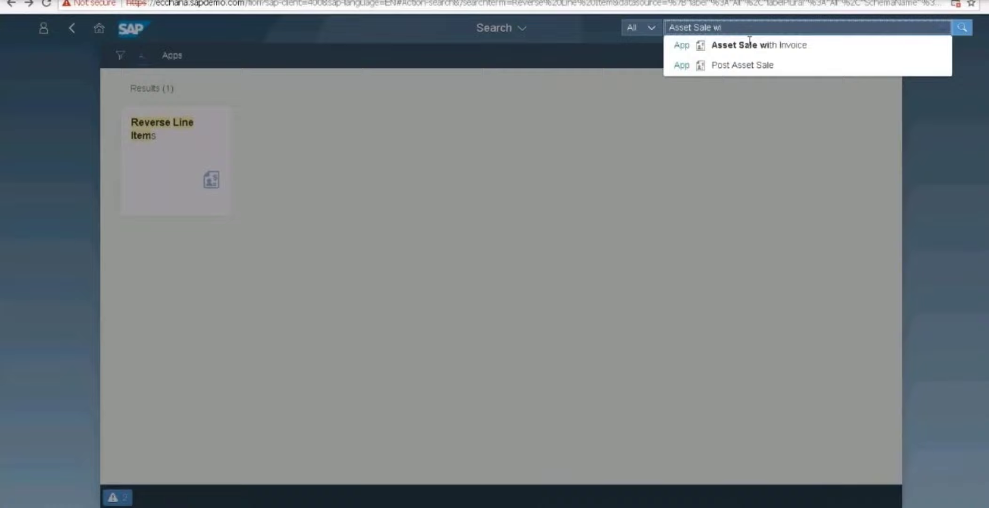
left_click(749, 44)
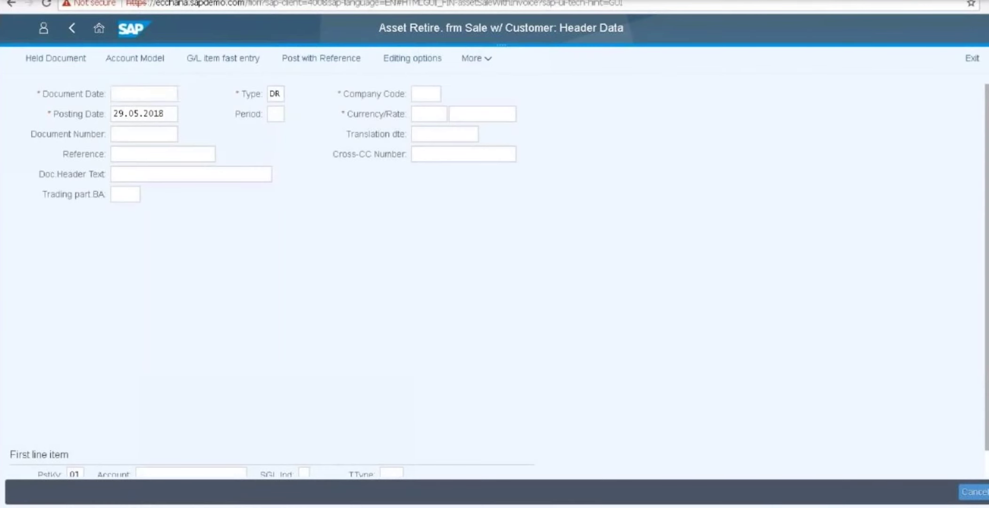
Fill the header with document date 29.05.2018, company code 1010 and currency EUR.
key("F4")
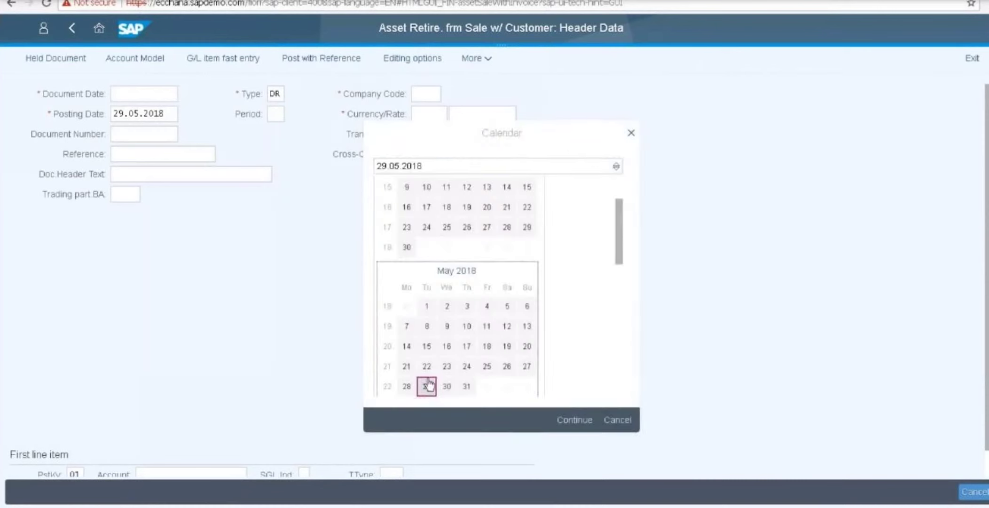
double_click(427, 386)
left_click(426, 94)
type("1010")
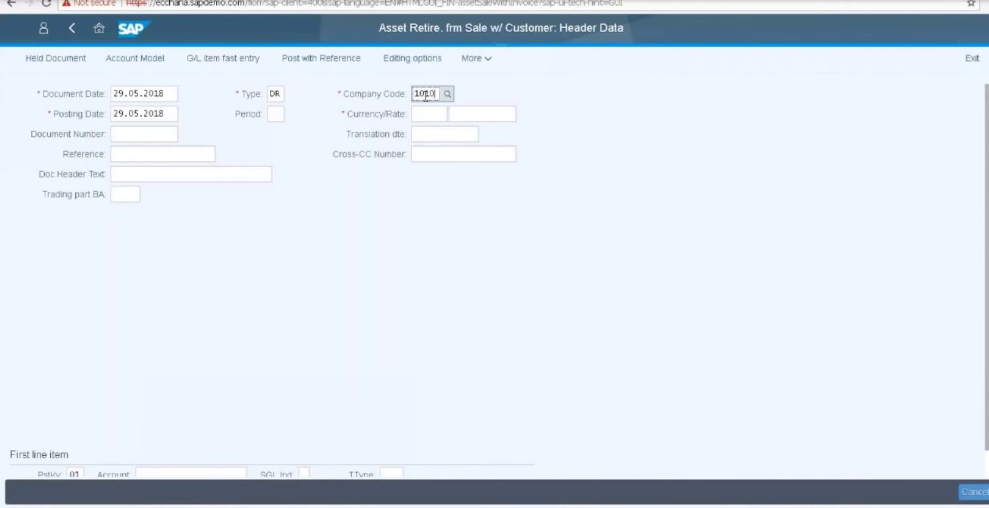
left_click(427, 155)
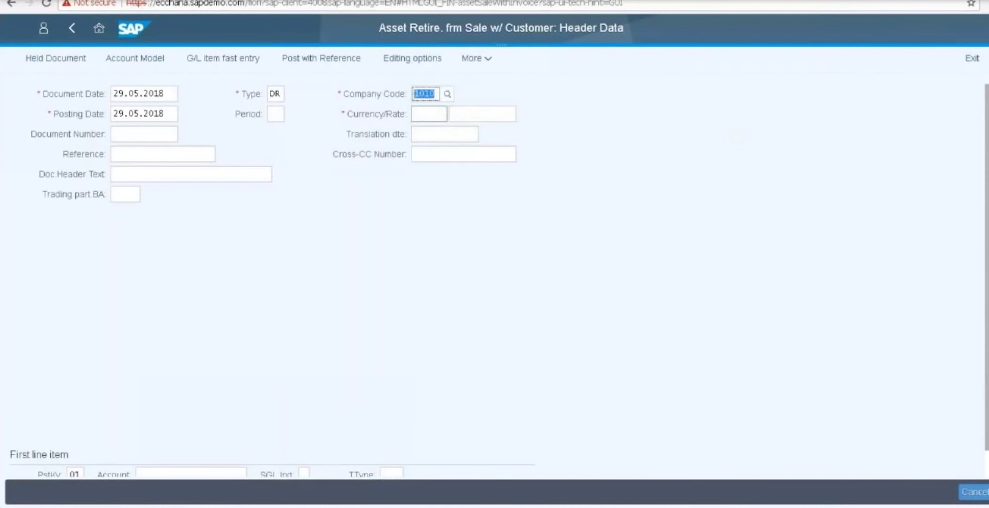
left_click(427, 114)
key("Tab")
type("E")
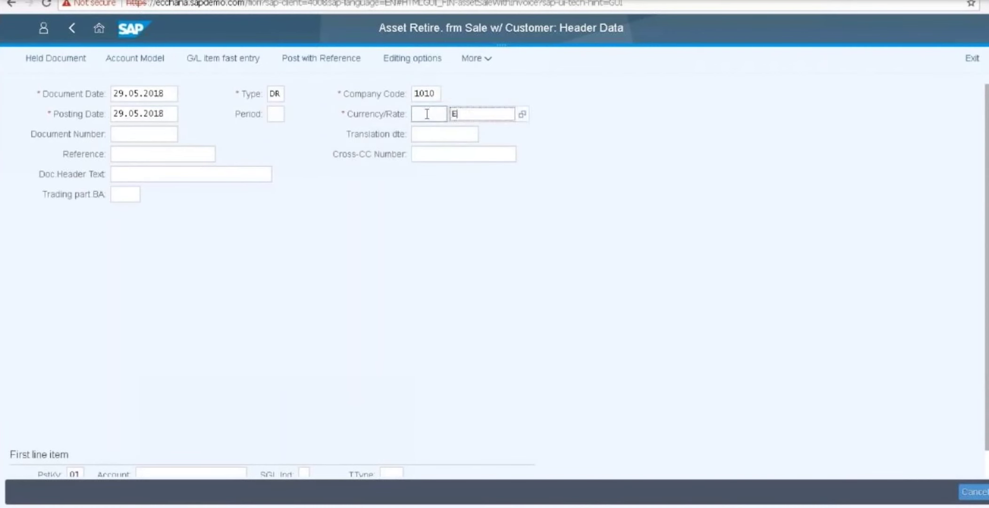
key("BackSpace")
left_click(427, 114)
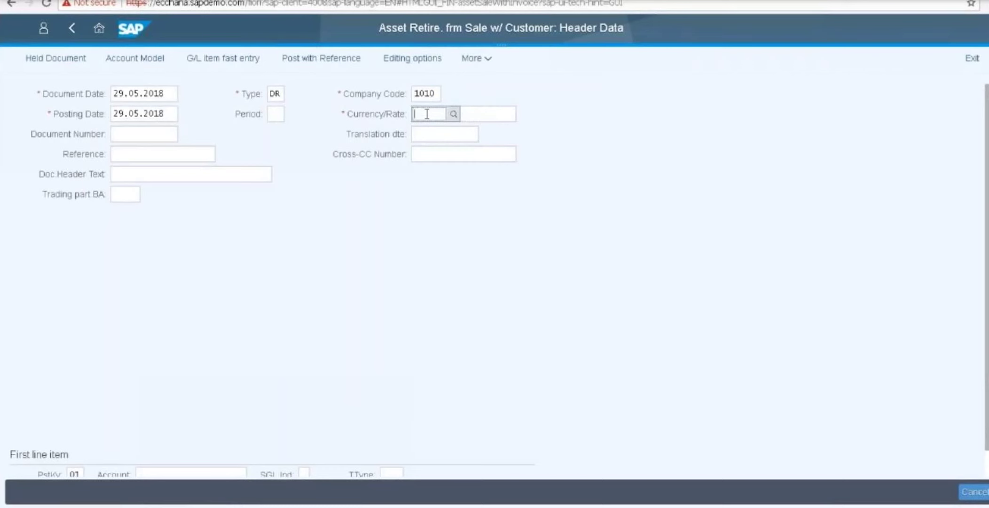
type("EUR")
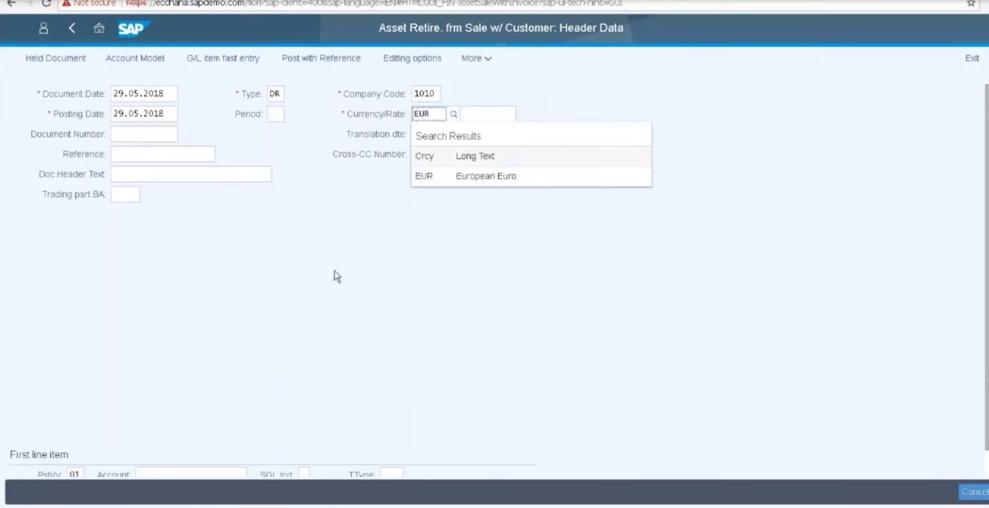
Pick the last customer from the company code 1010 customer list as the first line's account.
scroll(329, 290, "down", 1)
left_click(160, 447)
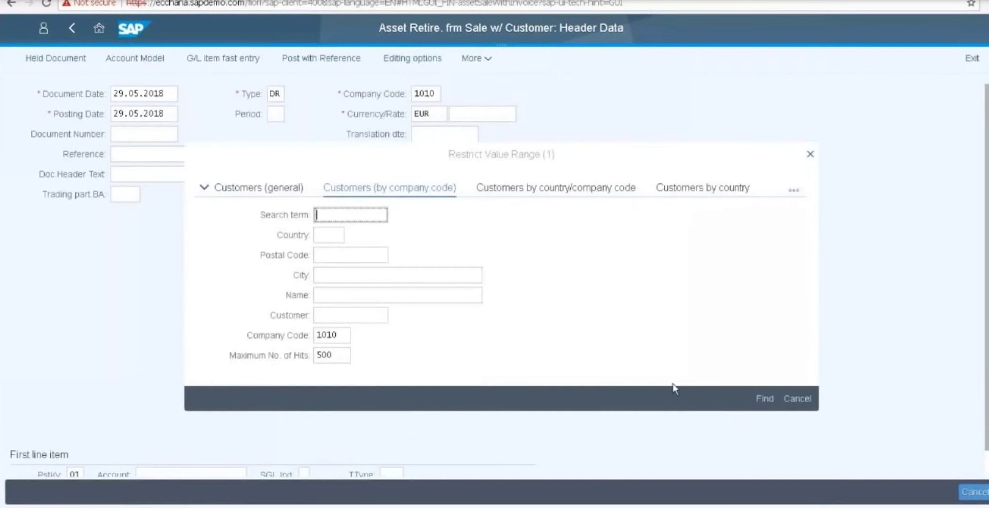
left_click(764, 400)
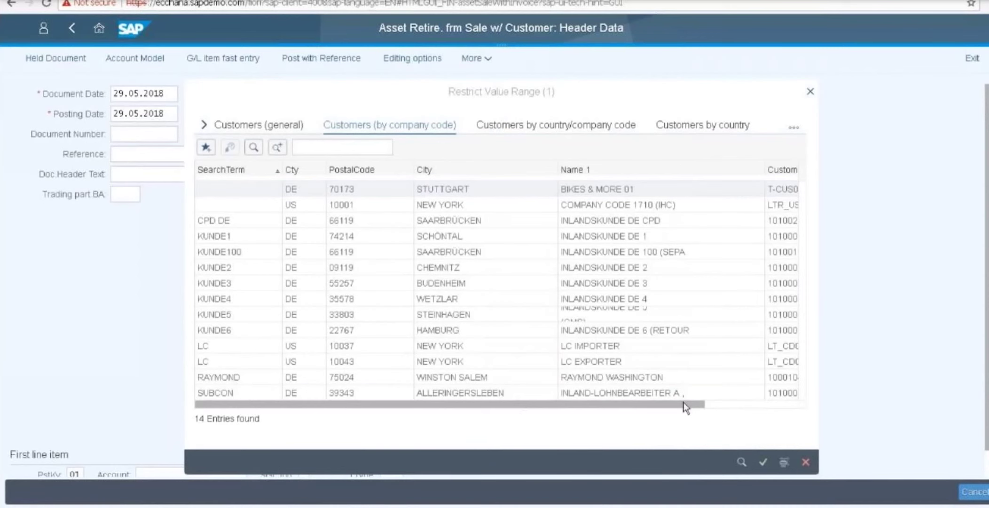
left_click_drag(684, 406, 802, 412)
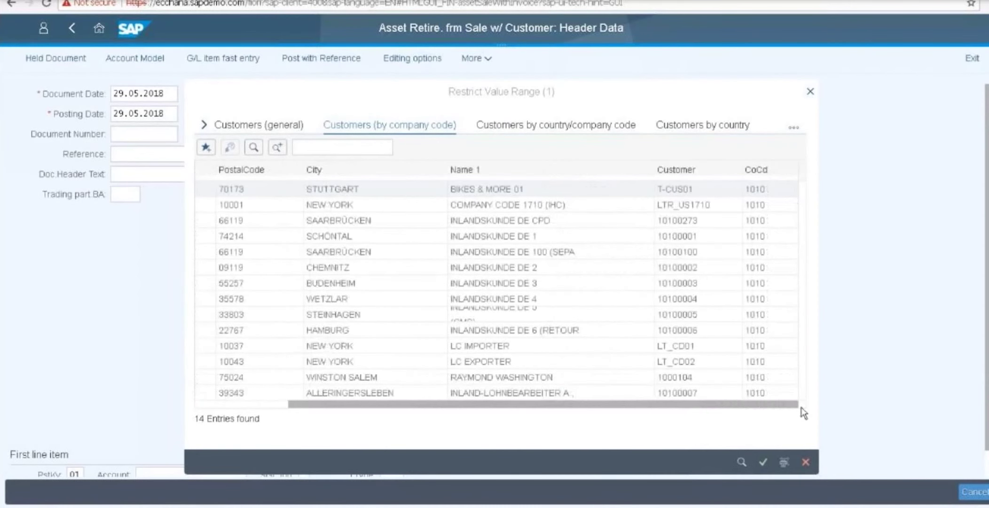
left_click(694, 394)
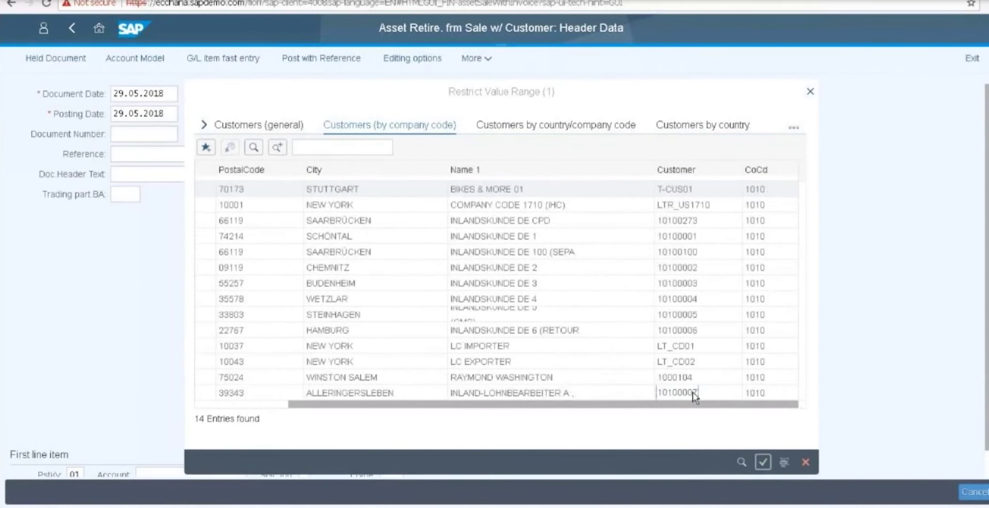
double_click(694, 394)
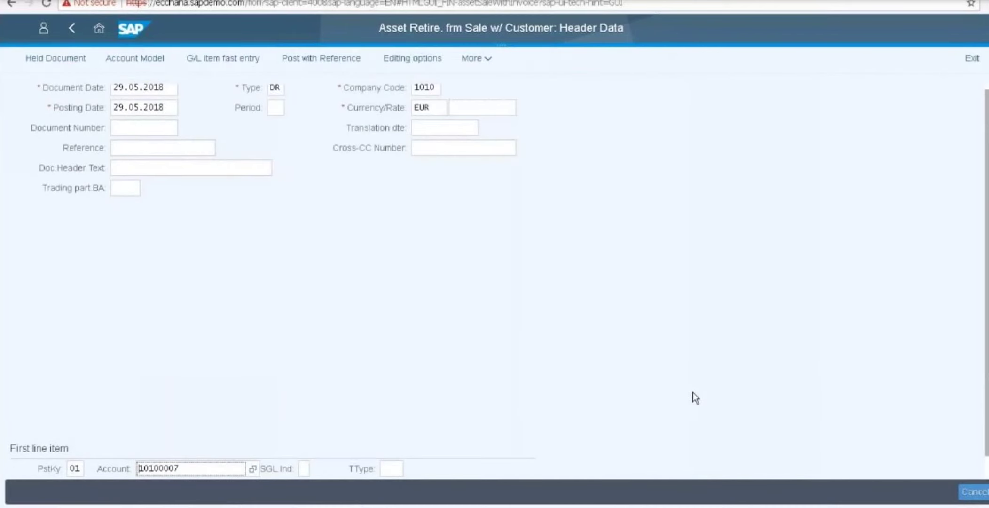
Give the customer item 11000 EUR with automatic tax calculation and tax code T4 (14% output tax).
key("Return")
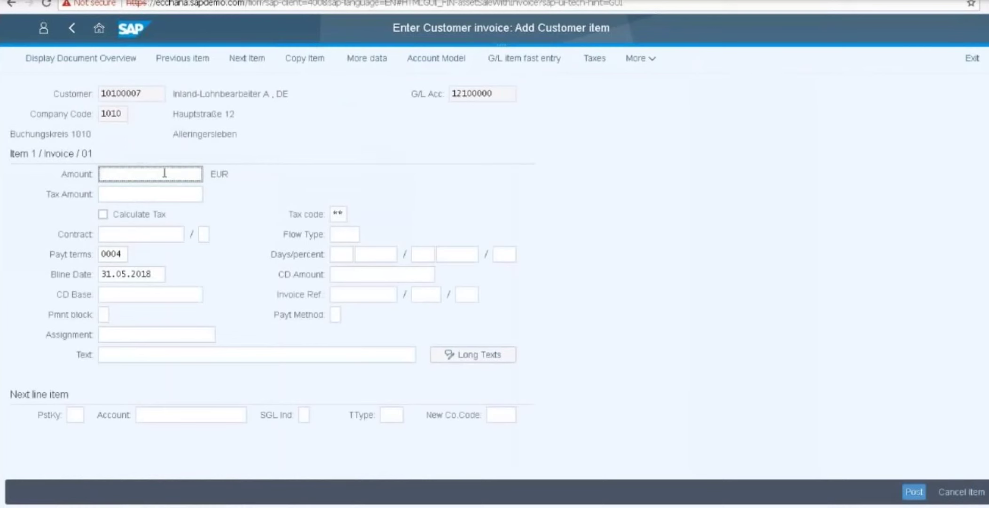
type("11000")
left_click(102, 217)
left_click(337, 214)
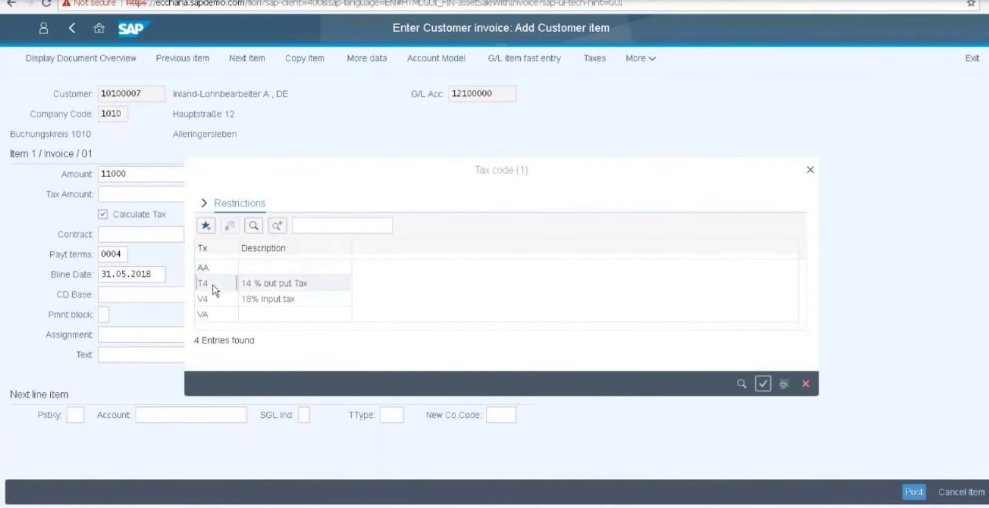
double_click(214, 285)
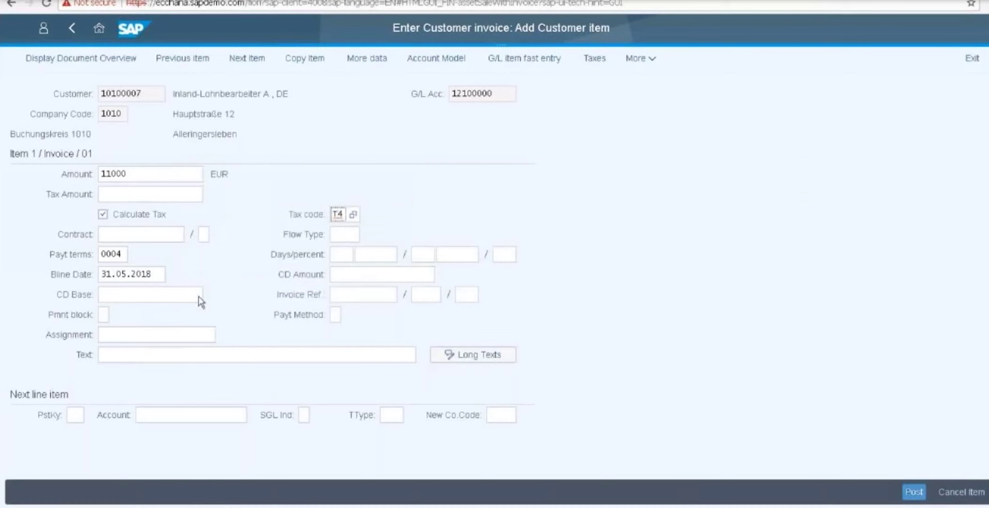
Set the next line item's posting key to 50, credit entry.
left_click(74, 414)
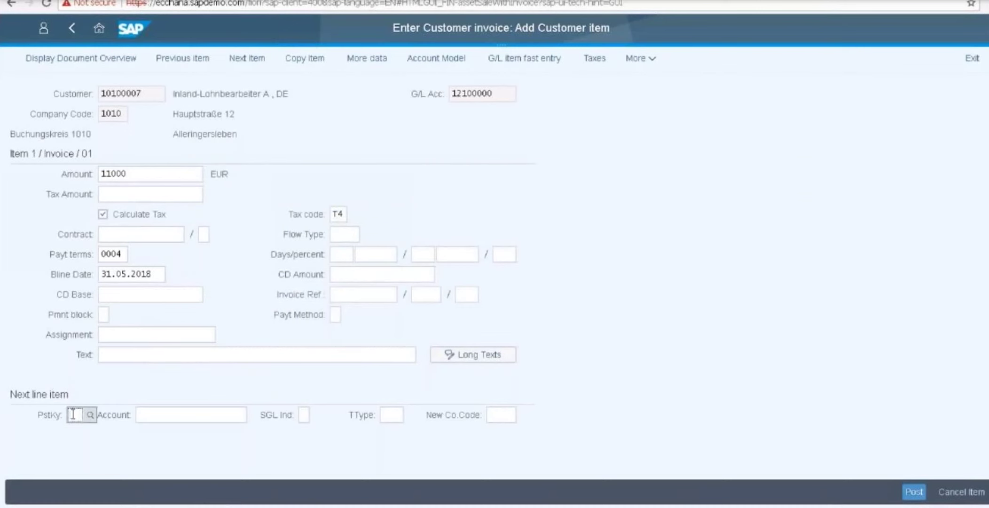
type("30")
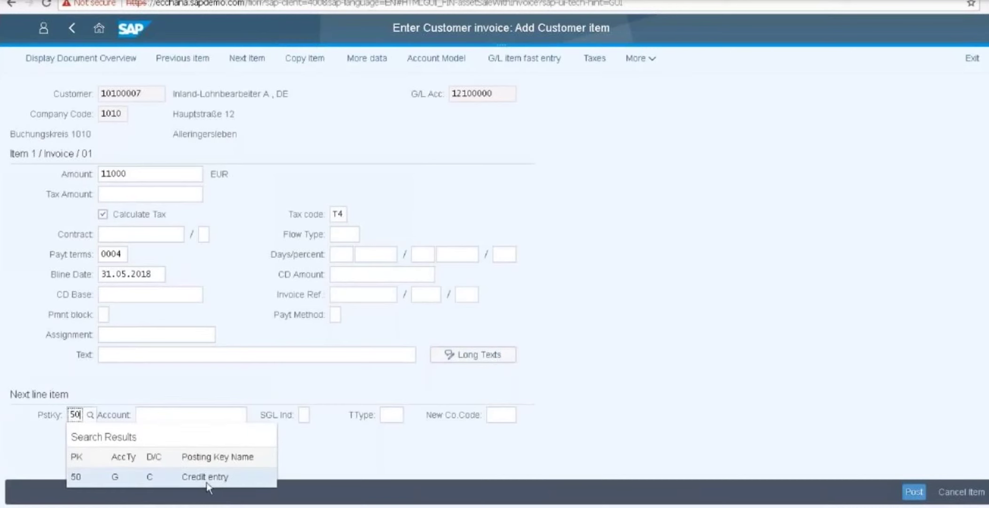
left_click(159, 415)
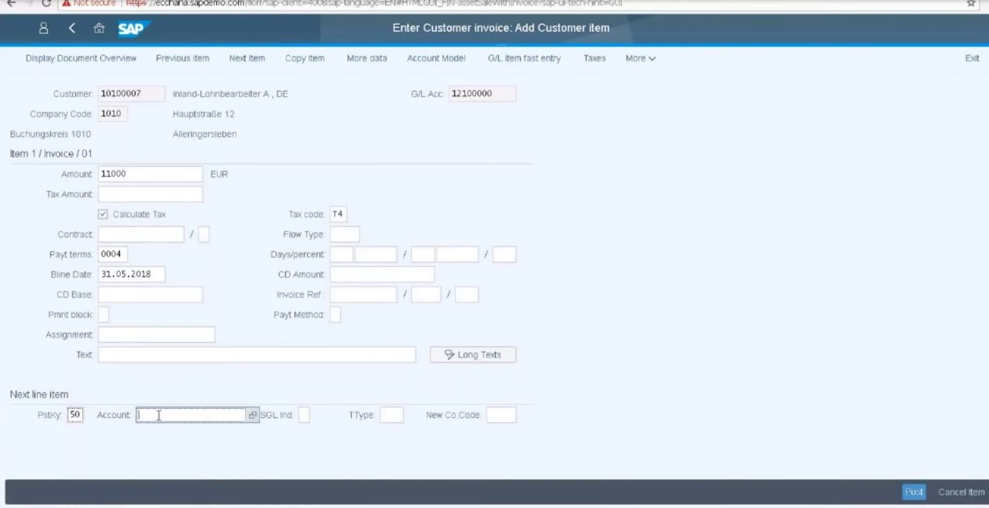
left_click(252, 416)
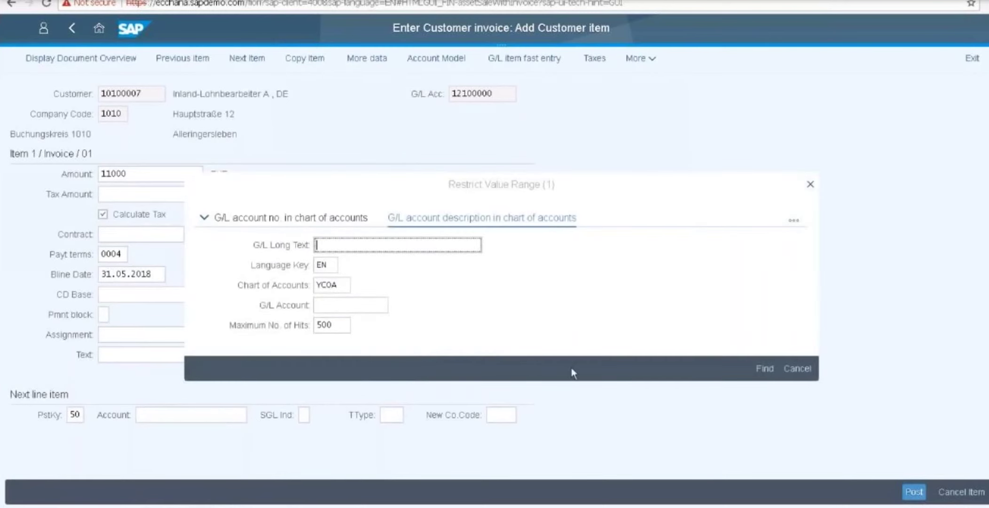
Post the credit line to G/L account 70020000 with amount * and flag it for asset retirement.
left_click(765, 369)
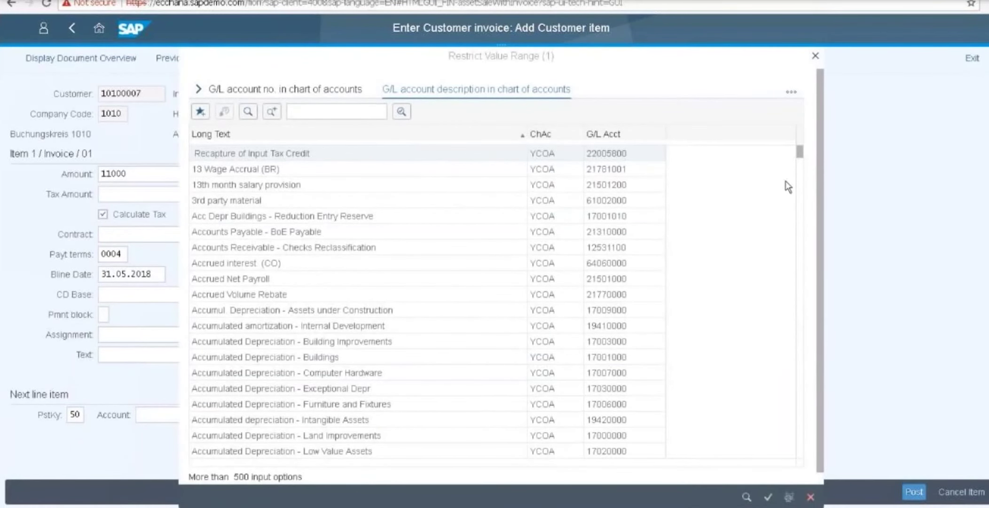
left_click(815, 55)
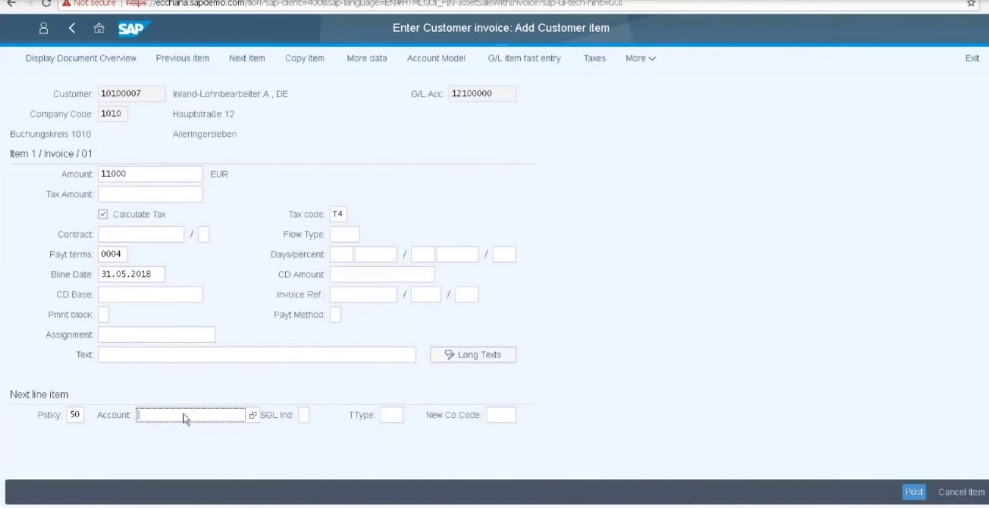
type("70020000")
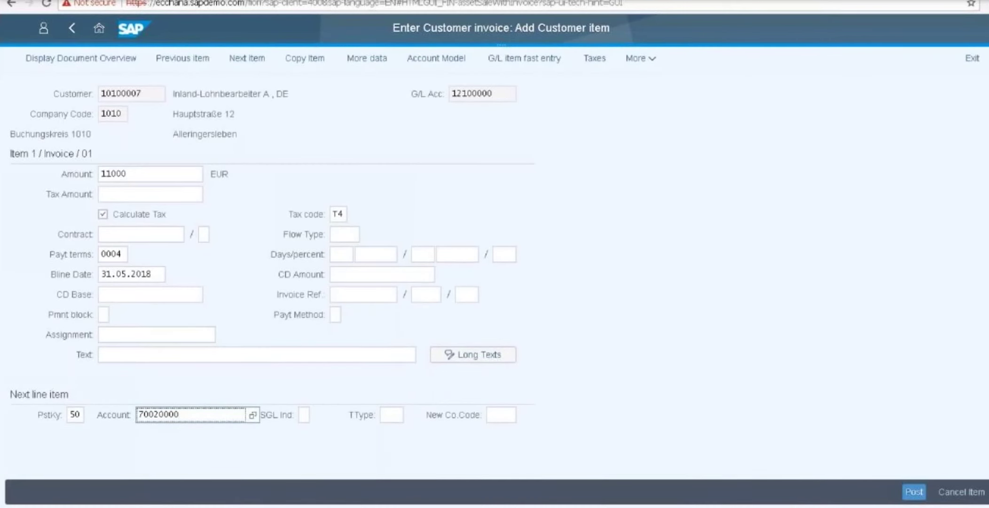
key("Return")
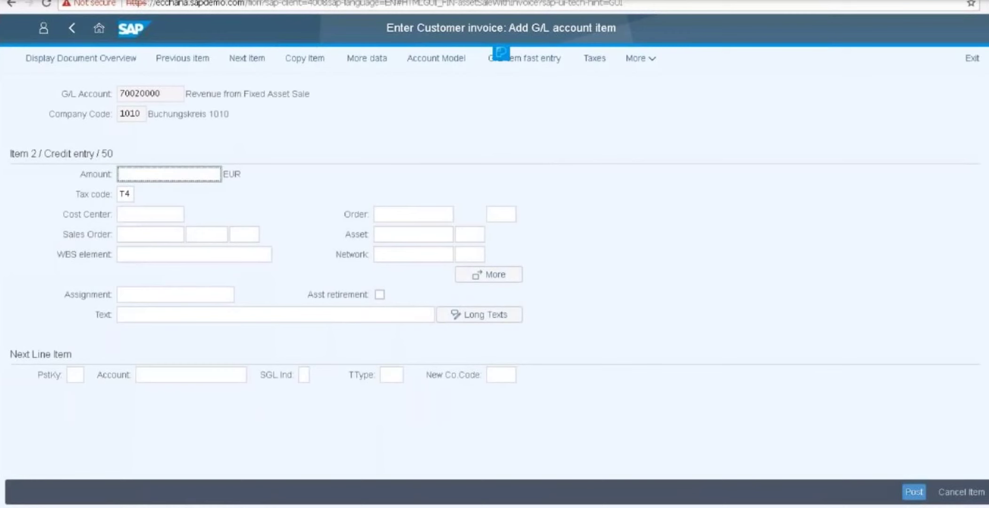
type("*")
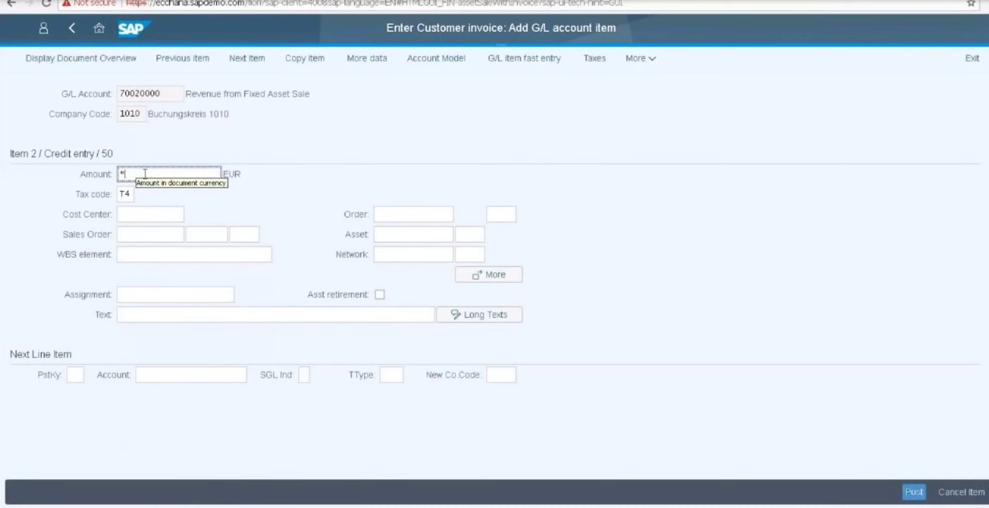
left_click(380, 296)
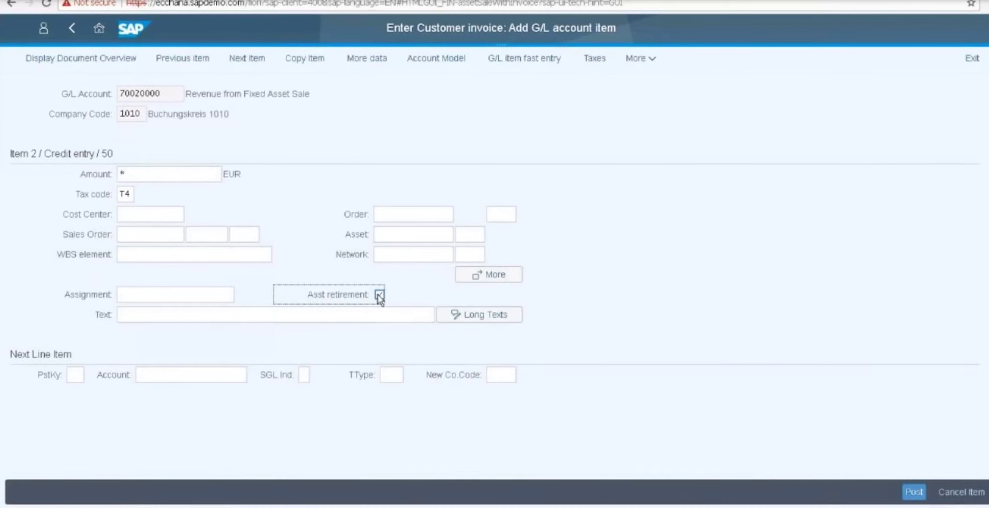
key("Return")
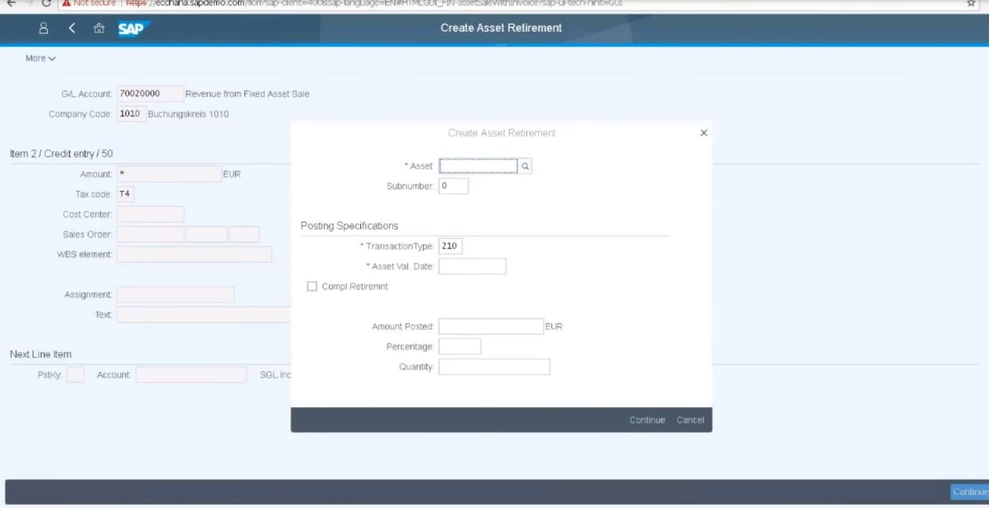
Retire asset 500009 completely with asset value date 29.05.2018 and confirm the retirement.
left_click(836, 111)
left_click(481, 167)
type("5")
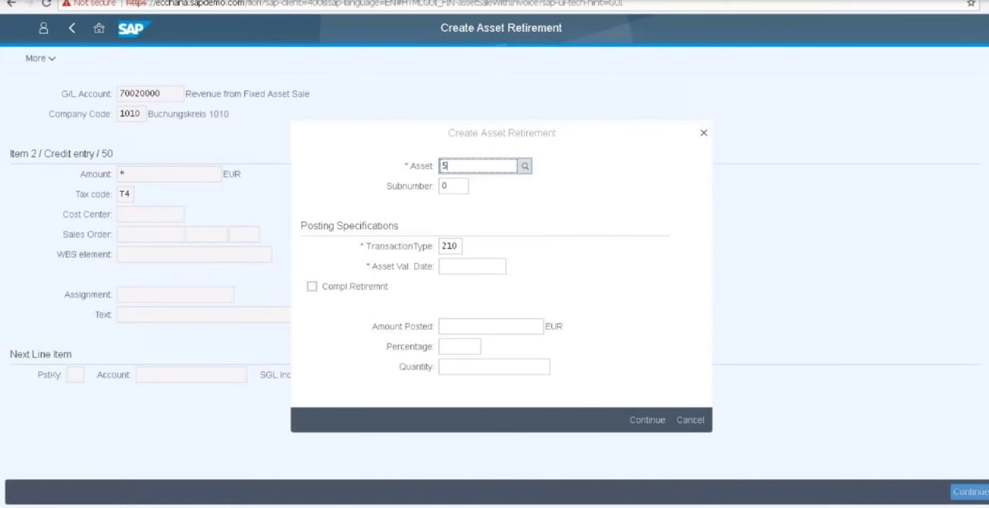
type("00009")
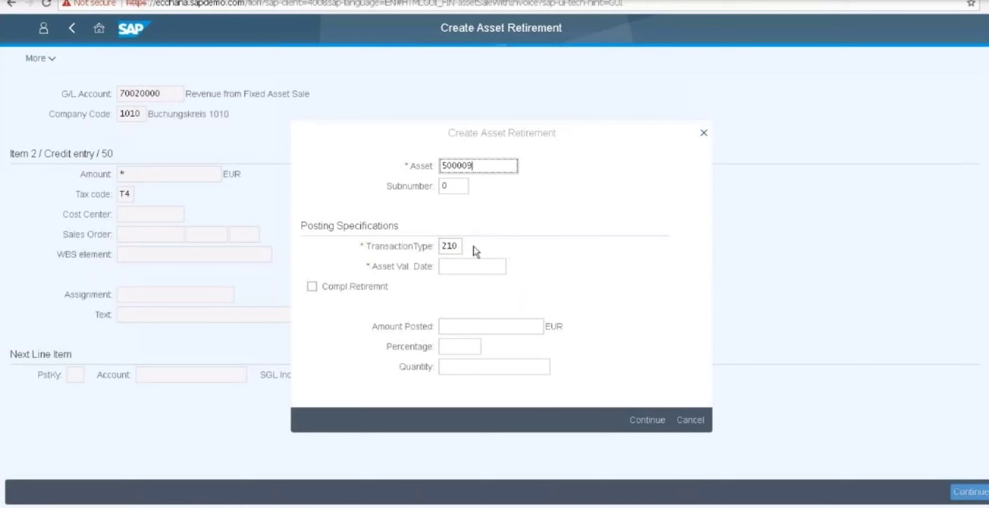
left_click(497, 267)
left_click(512, 266)
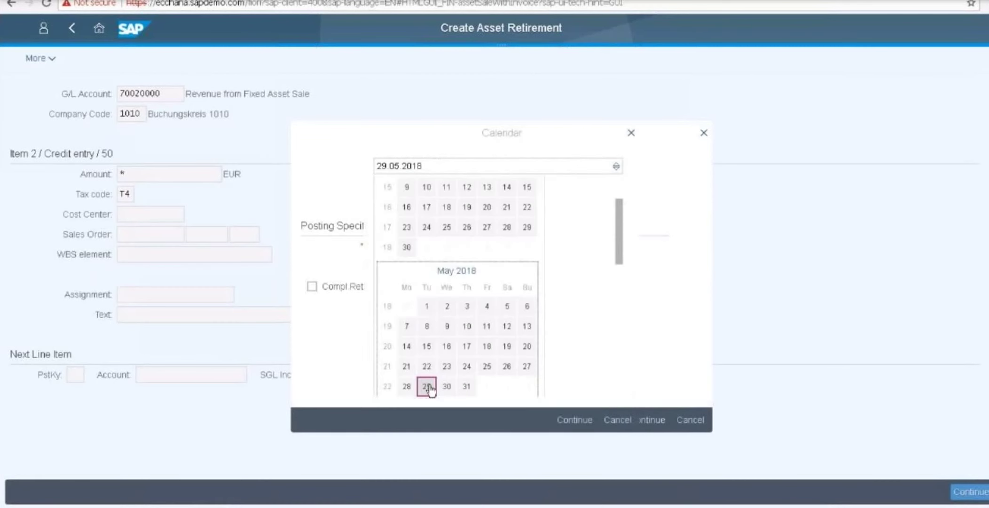
left_click(426, 387)
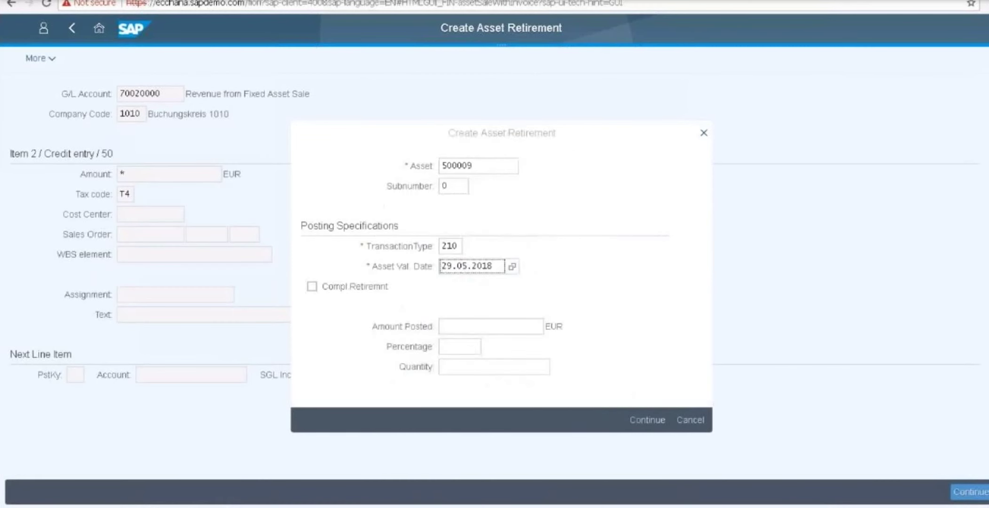
left_click(313, 286)
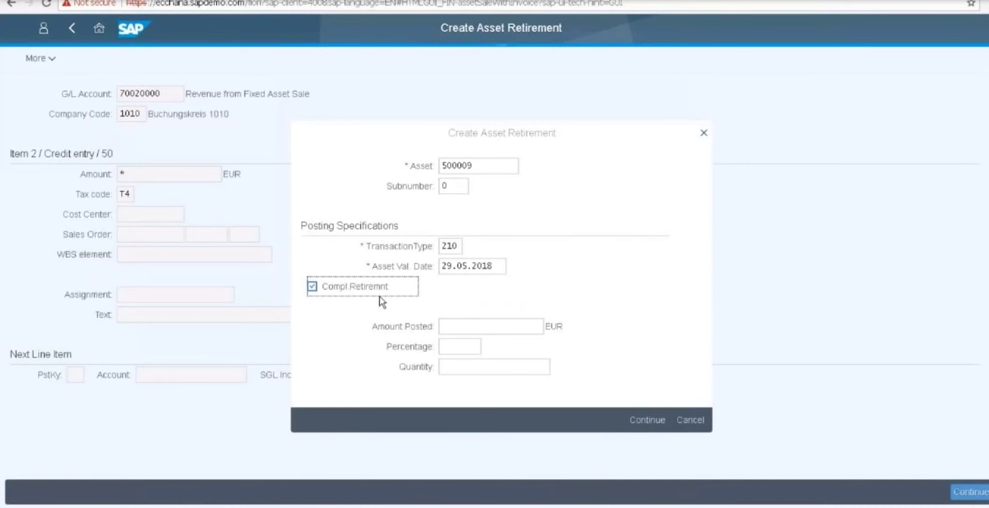
left_click(642, 423)
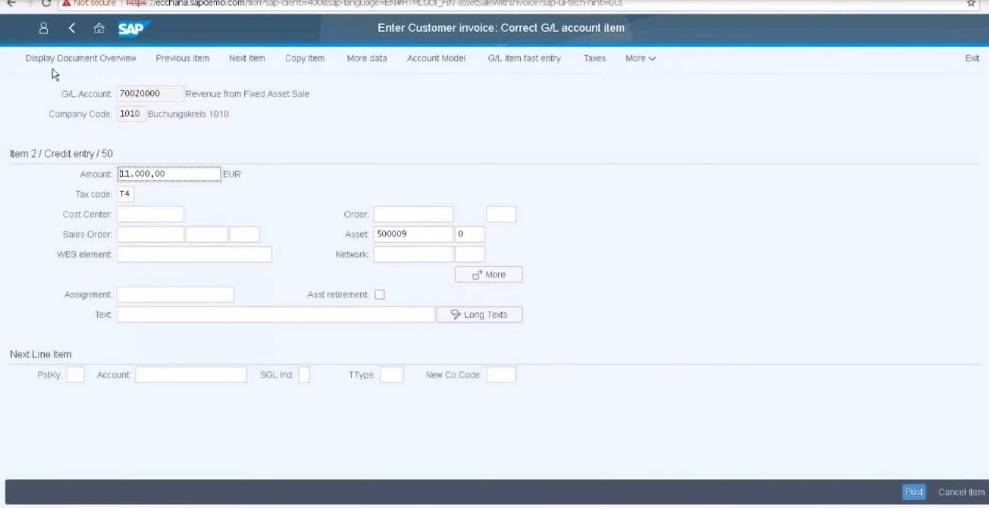
Show the document overview and simulate the invoice to split revenue and output tax.
left_click(78, 64)
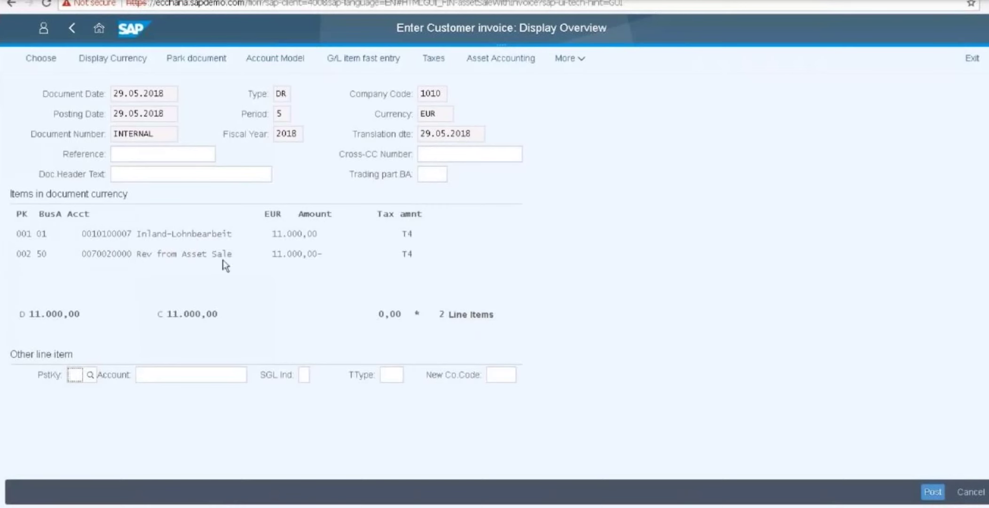
left_click(570, 58)
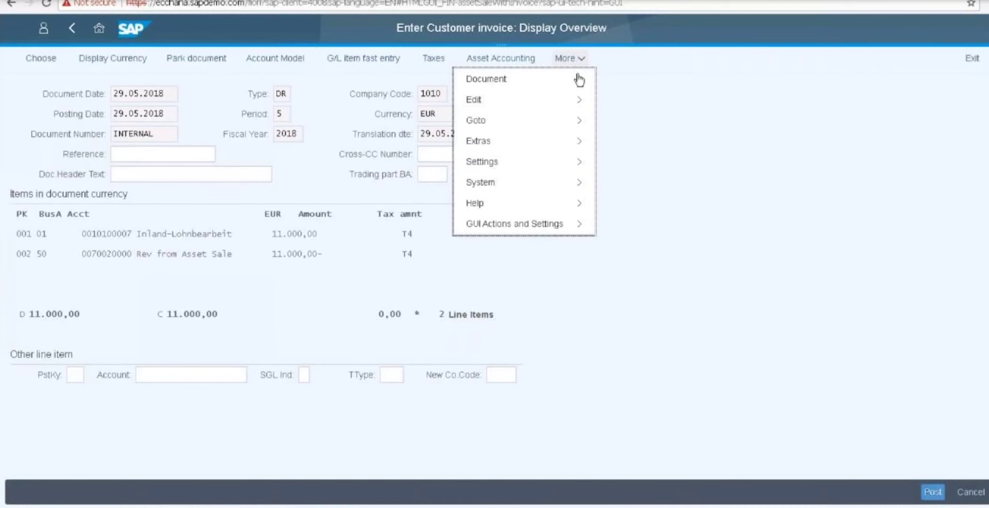
left_click(579, 80)
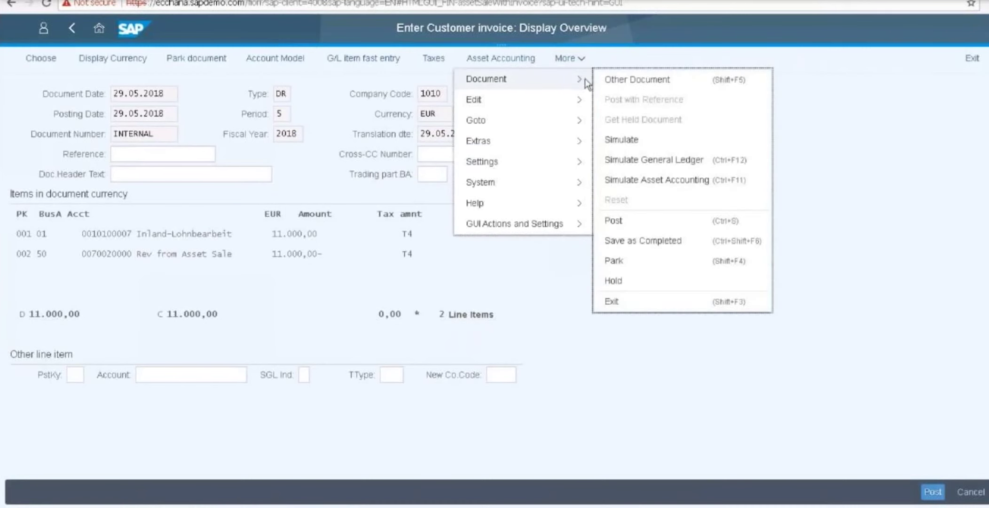
left_click(663, 146)
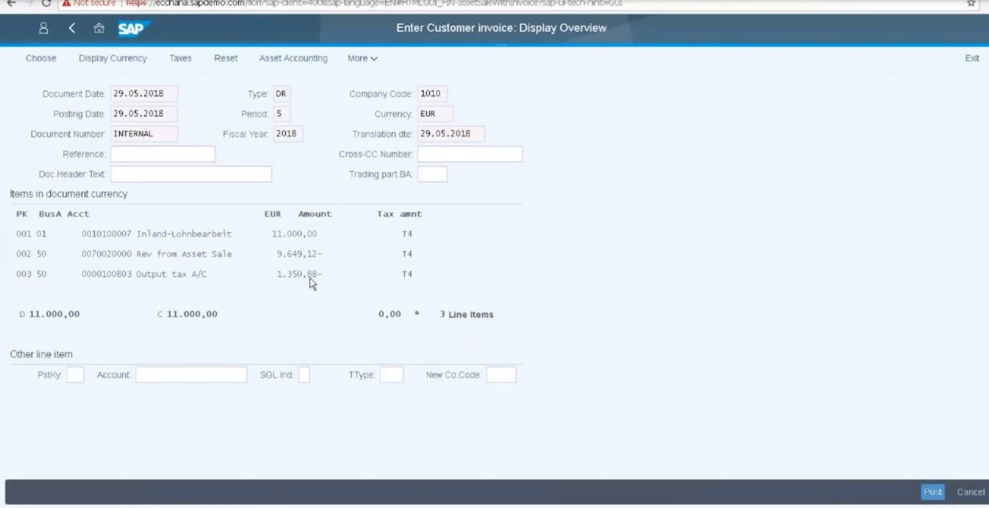
left_click(310, 60)
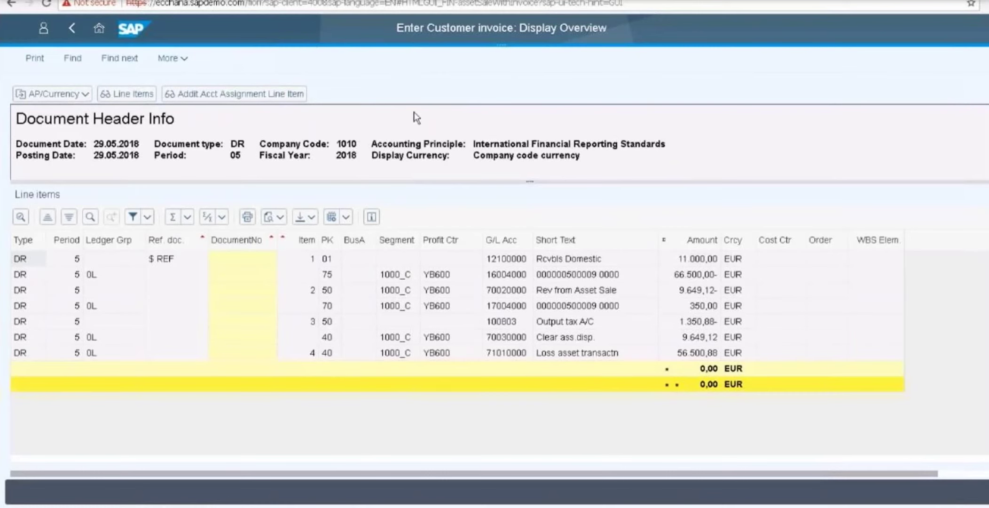
left_click(72, 28)
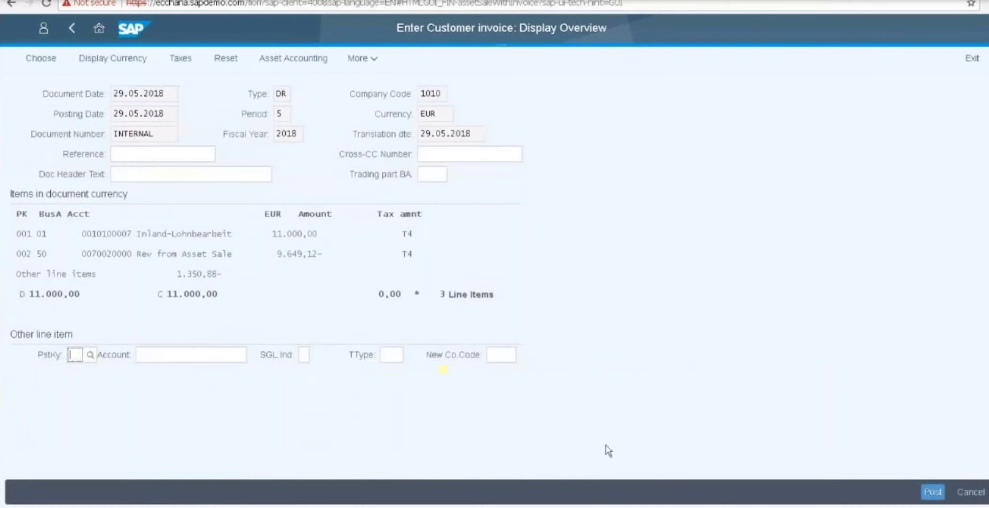
left_click(928, 494)
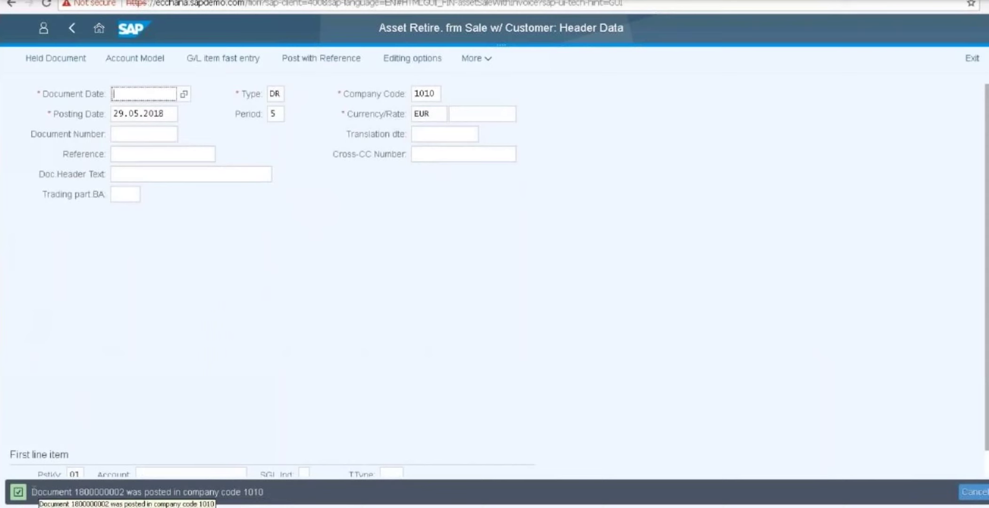
left_click(34, 487)
left_click_drag(120, 492, 127, 504)
key("ctrl+c")
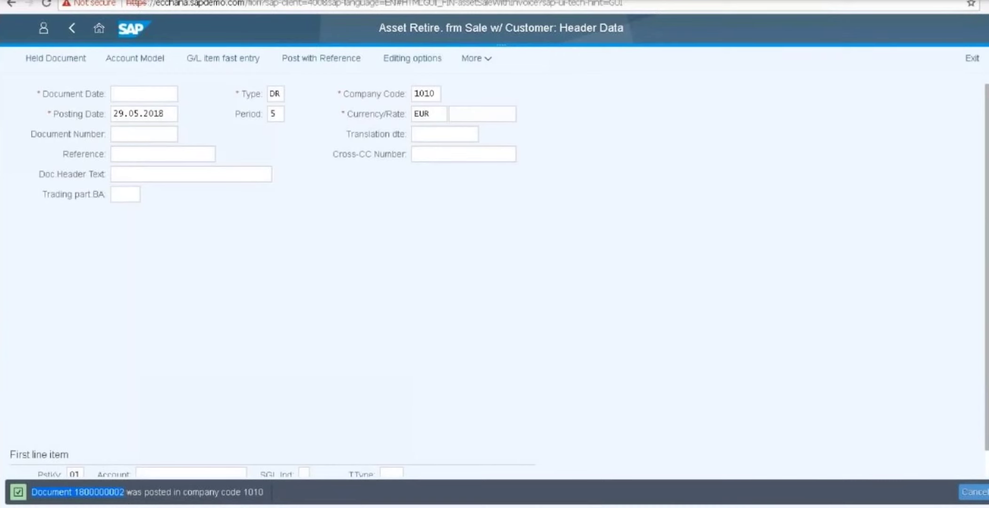
key("super")
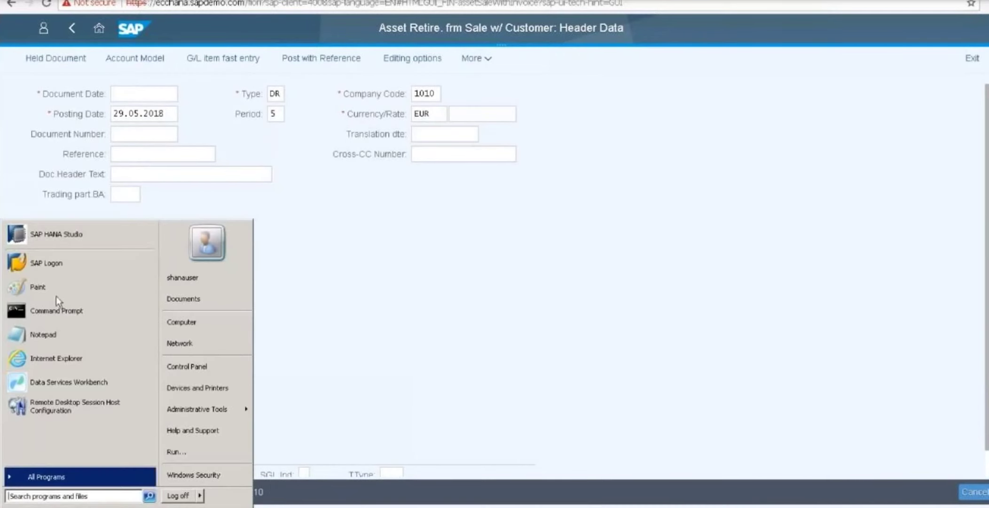
left_click(53, 343)
key("ctrl+v")
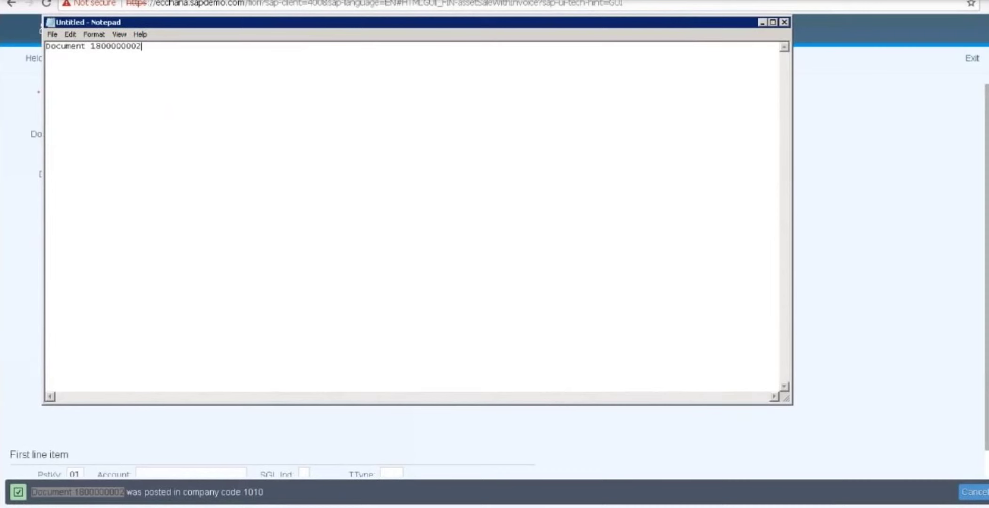
left_click(841, 110)
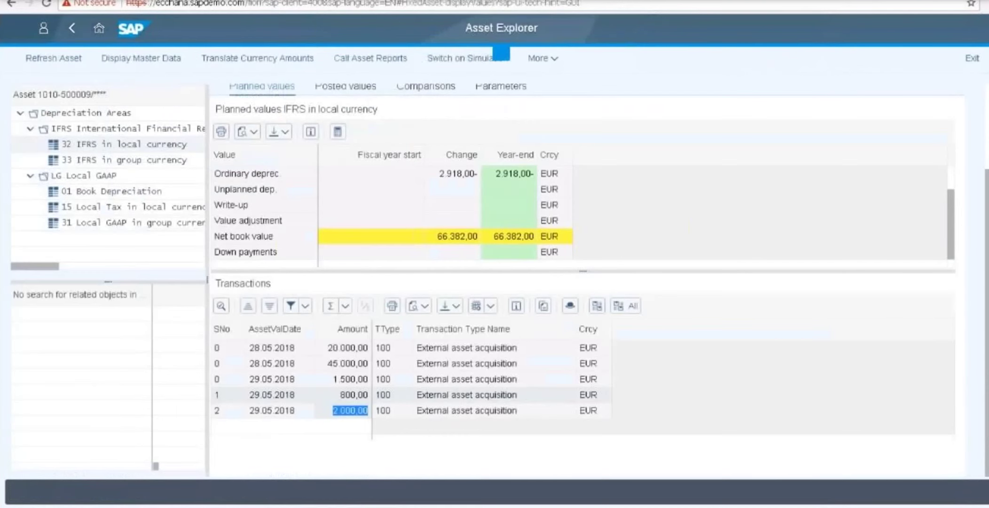
Reload asset 500009 with sub-number 0 and scroll down to the type 260 retirement row.
scroll(583, 212, "up", 1)
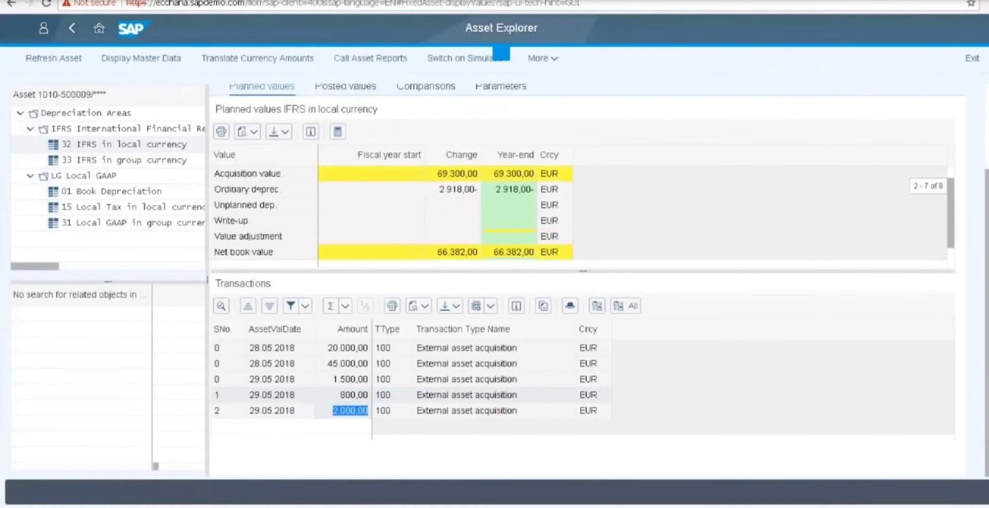
scroll(583, 212, "up", 3)
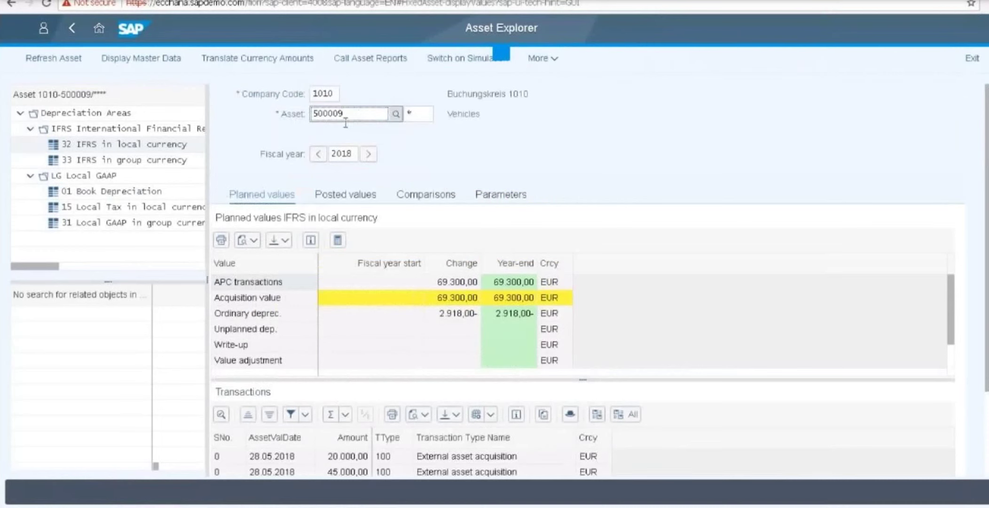
left_click(422, 115)
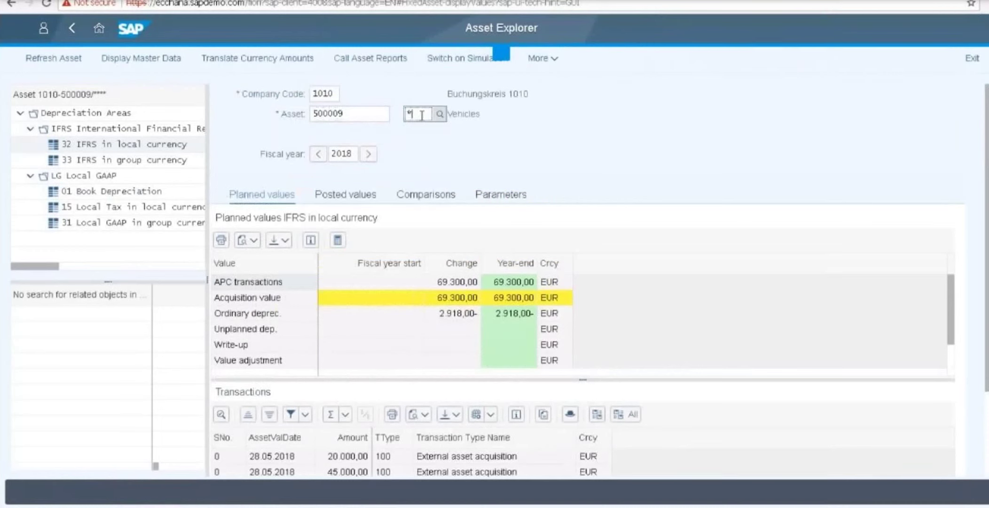
type("0")
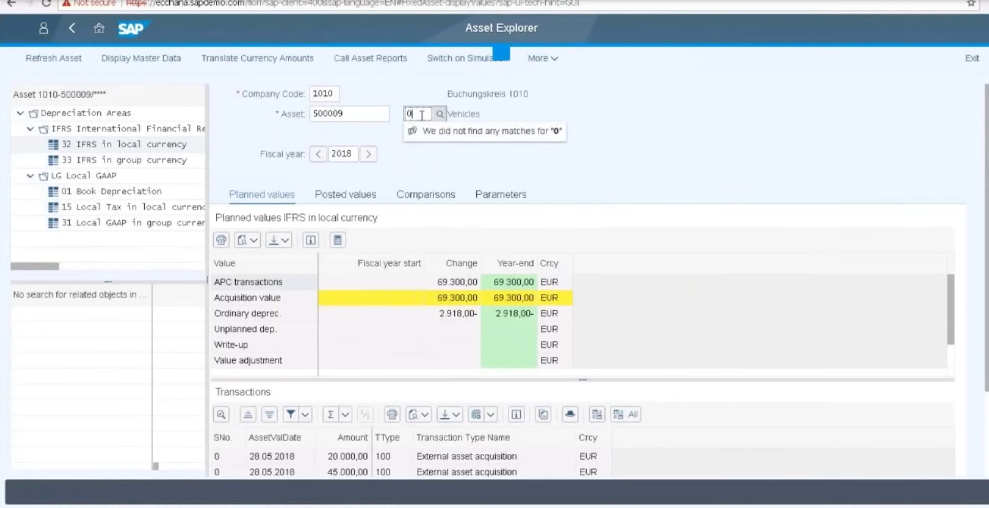
key("Return")
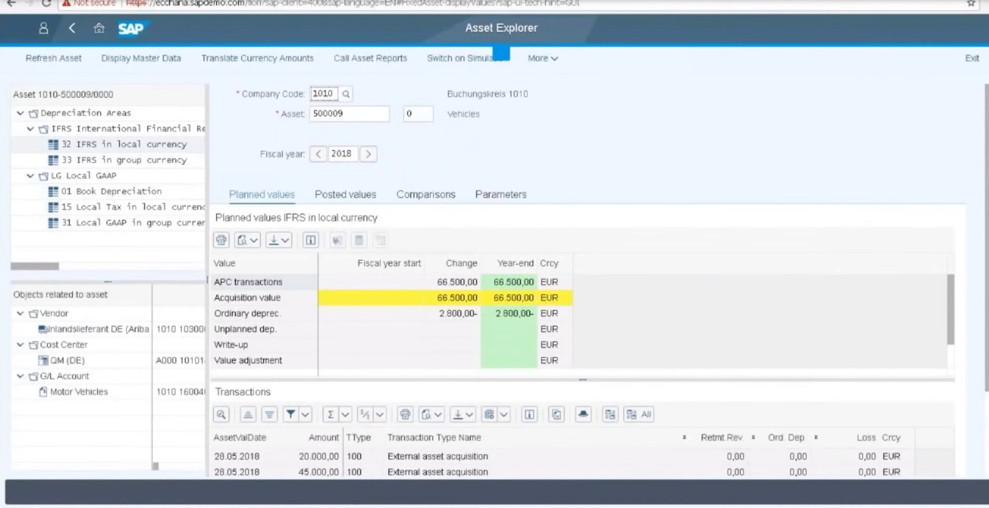
scroll(621, 286, "down", 1)
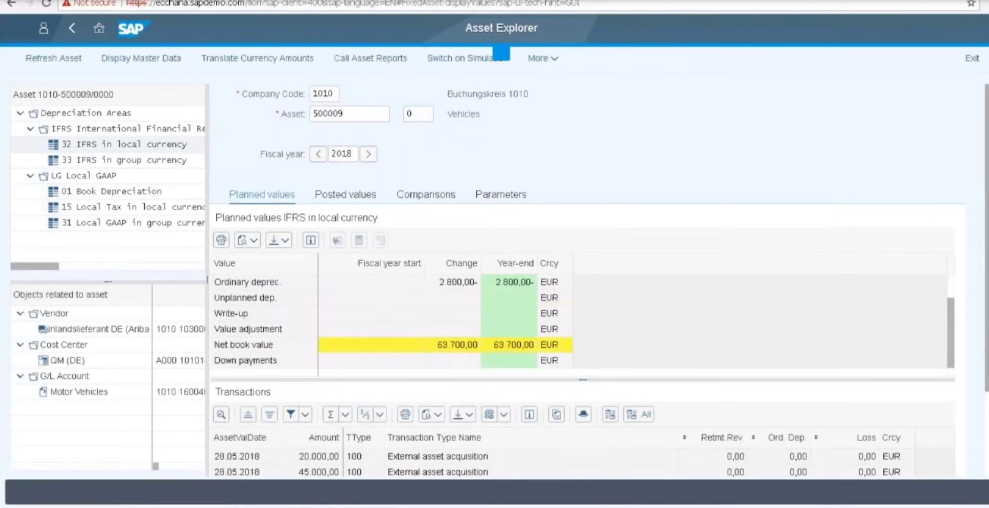
scroll(599, 281, "down", 1)
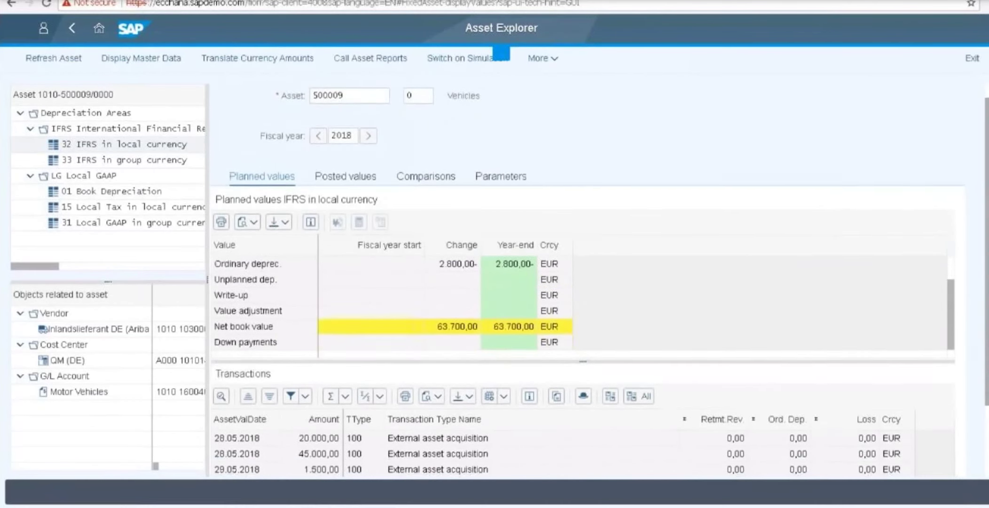
scroll(894, 343, "down", 3)
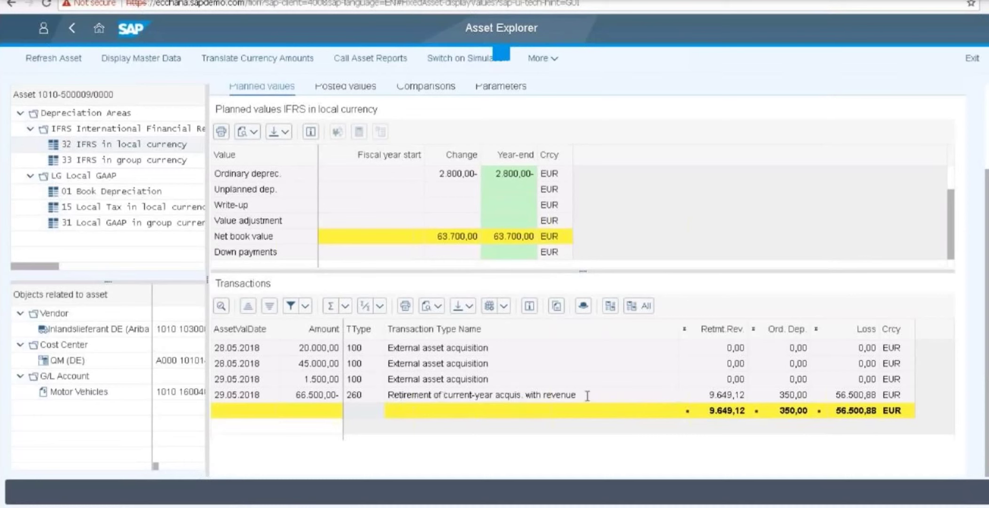
left_click_drag(598, 395, 388, 395)
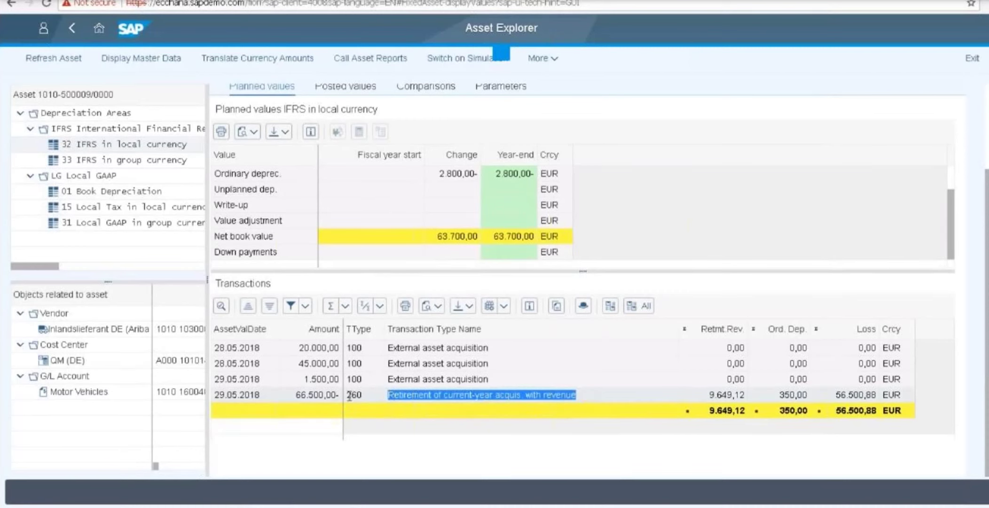
left_click_drag(350, 395, 376, 395)
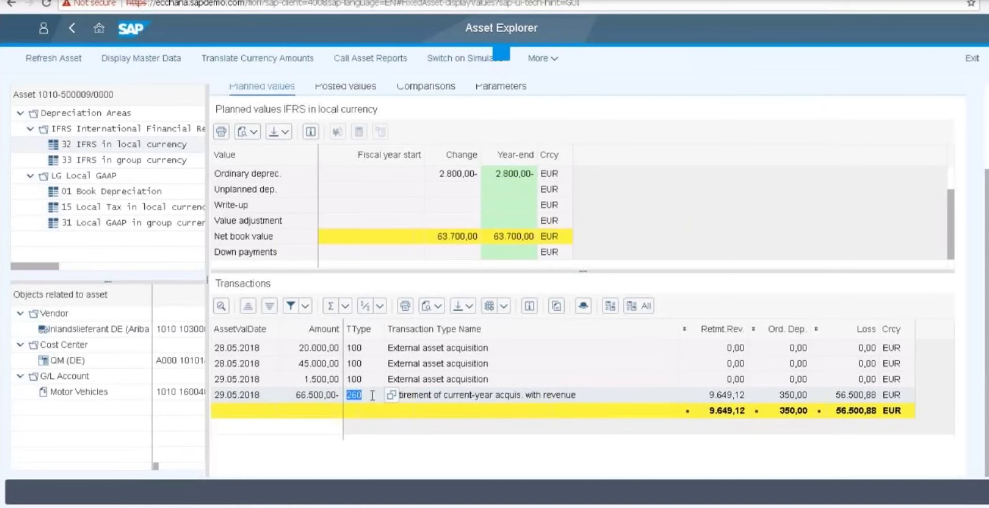
left_click(595, 406)
left_click(524, 396)
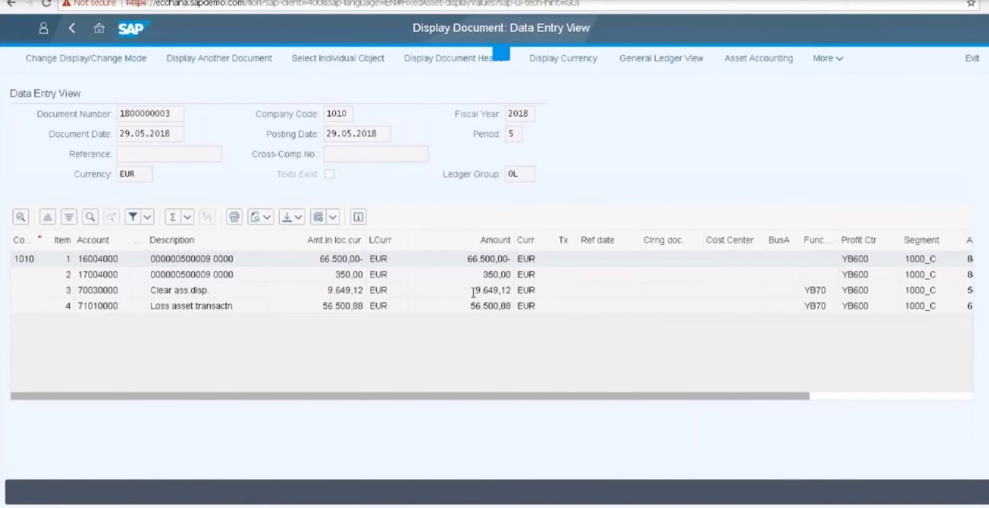
left_click(496, 290)
left_click(496, 291)
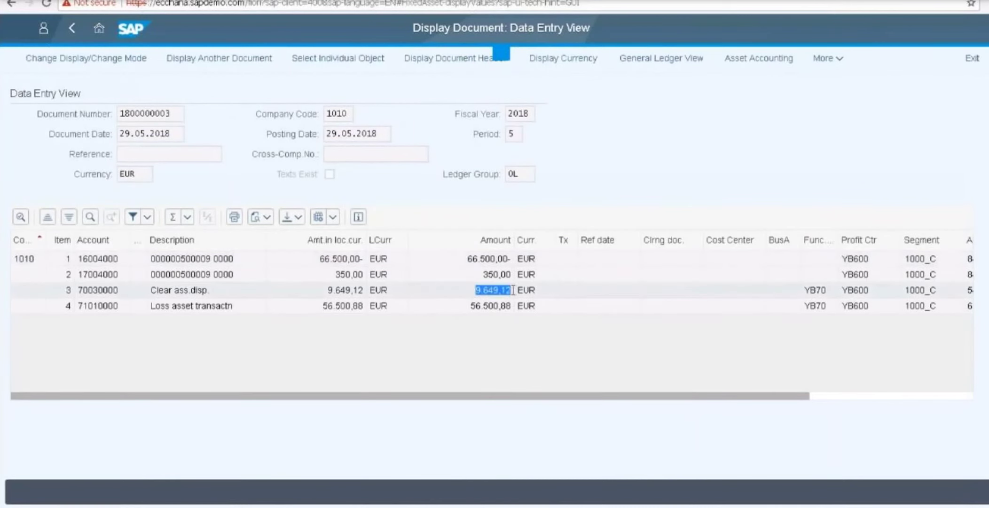
left_click(502, 349)
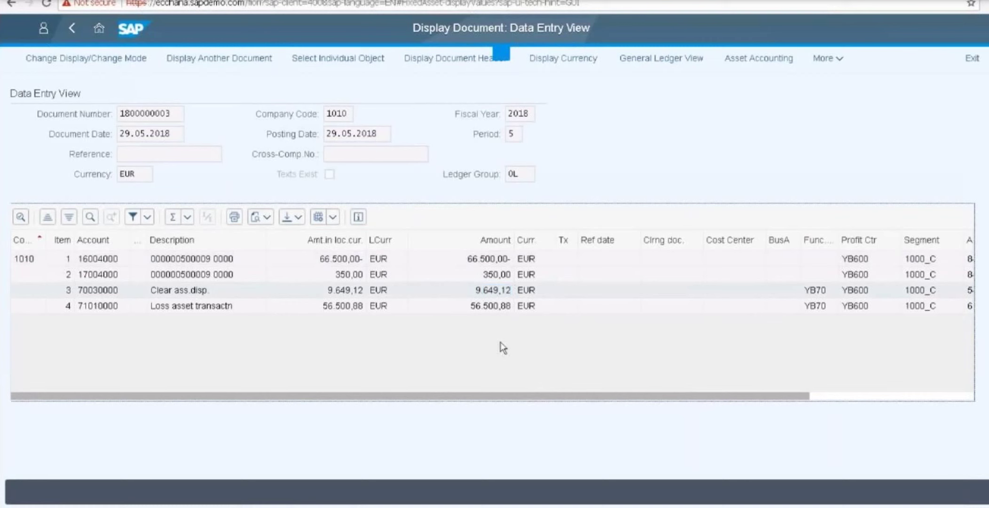
left_click(463, 68)
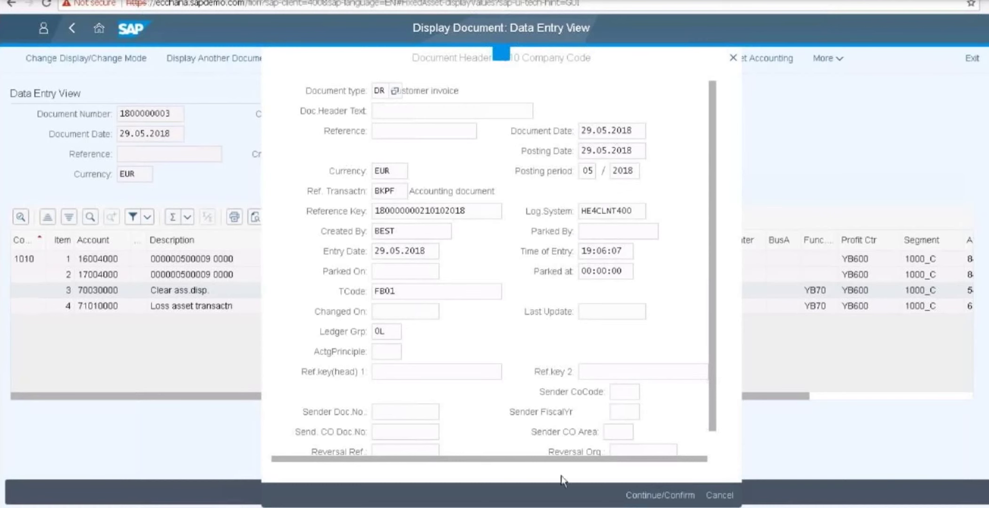
left_click(643, 496)
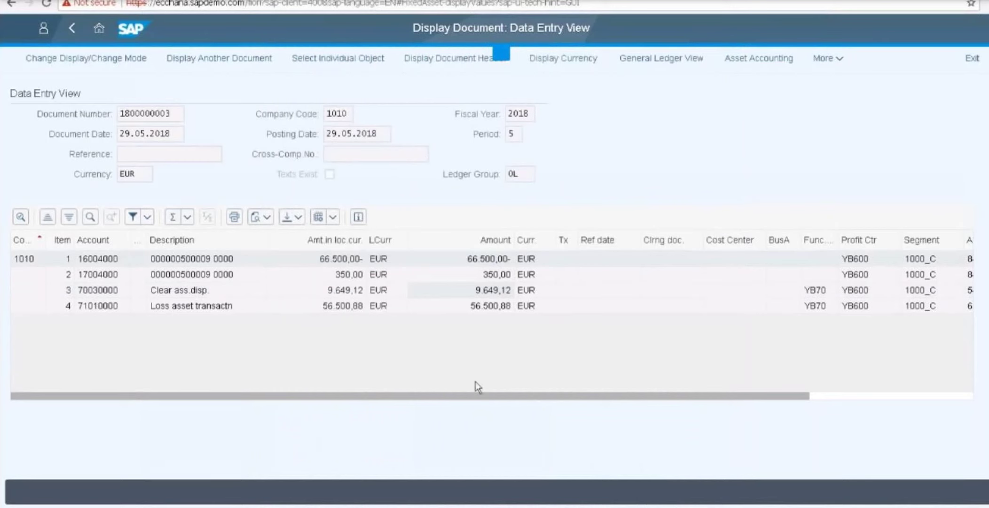
left_click(72, 31)
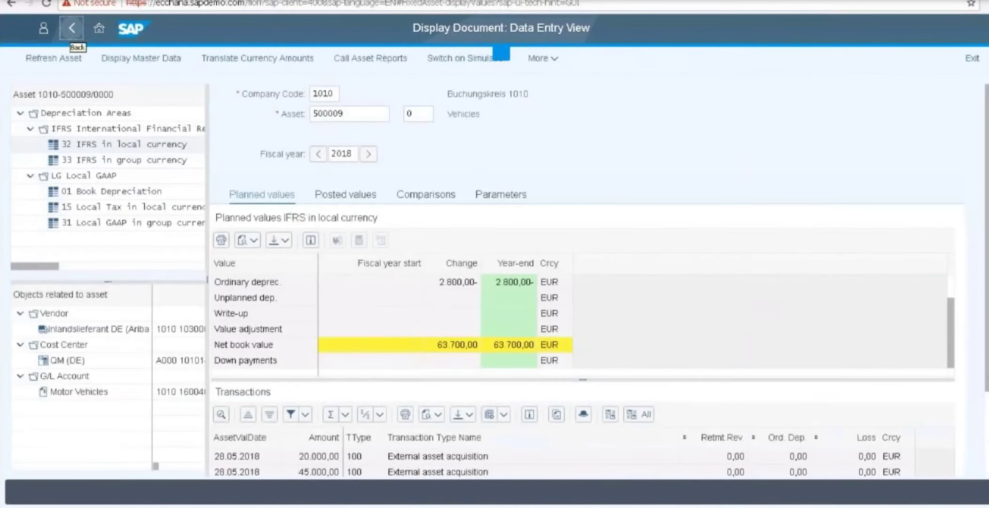
Run the Asset History Sheet report for asset 500009 from Call Asset Reports.
left_click(367, 61)
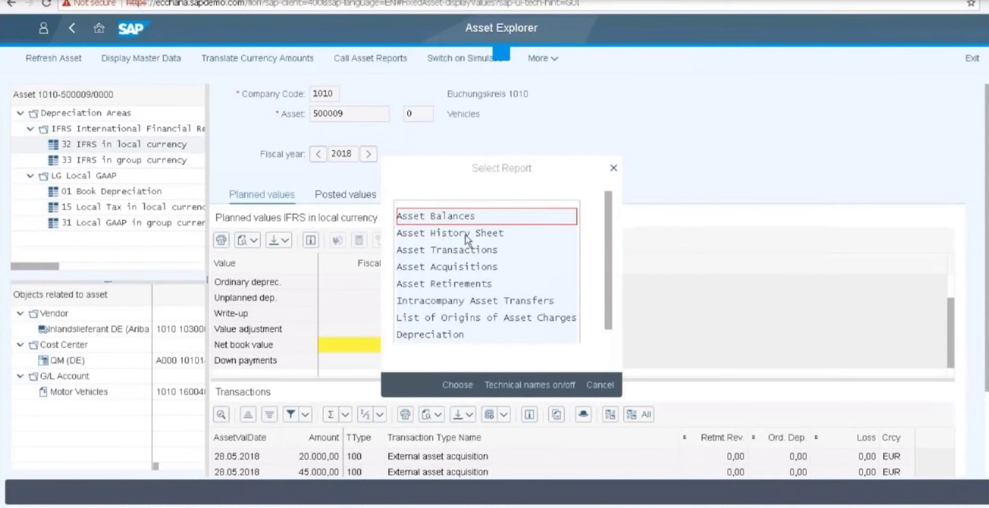
left_click(465, 235)
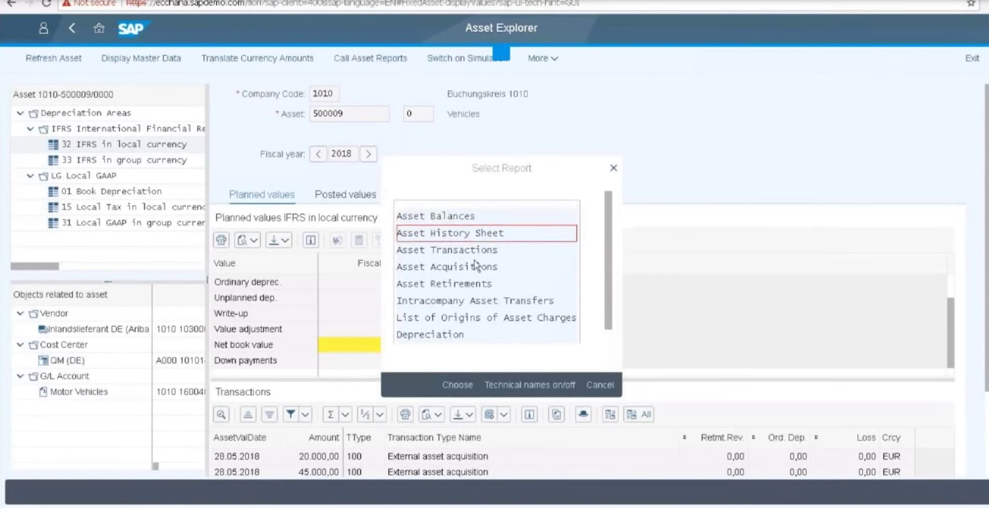
left_click(461, 384)
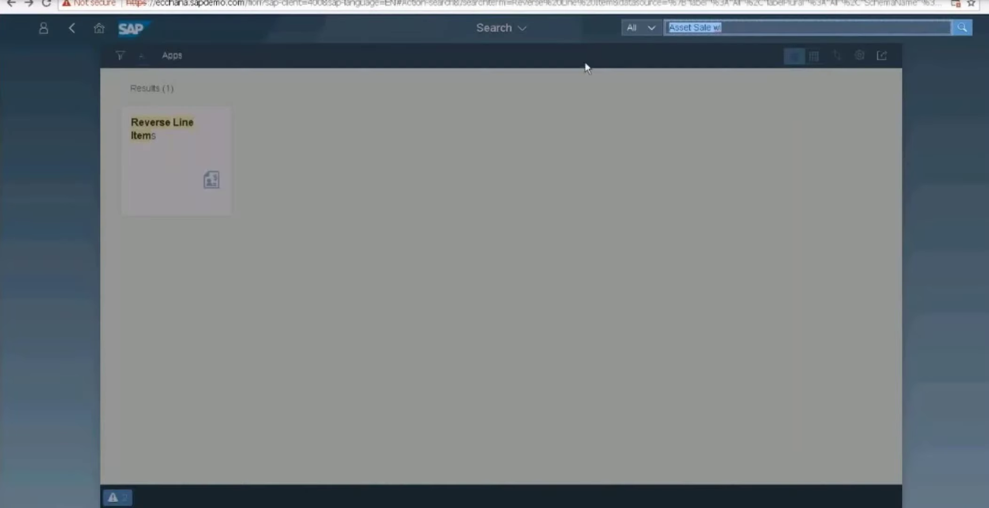
Replace the app search text with 'Post asset retirement' and run the search.
left_click(742, 27)
key("BackSpace")
key("BackSpace")
key("BackSpace")
key("BackSpace")
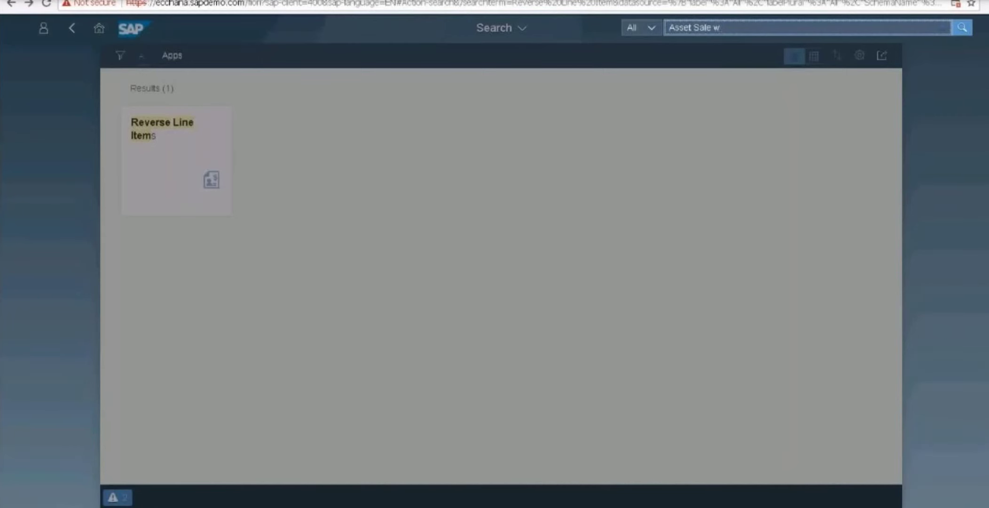
key("BackSpace")
key("BackSpace")
key("BackSpace")
key("BackSpace")
key("BackSpace")
key("BackSpace")
key("BackSpace")
key("BackSpace")
key("BackSpace")
type("Post asset retirement")
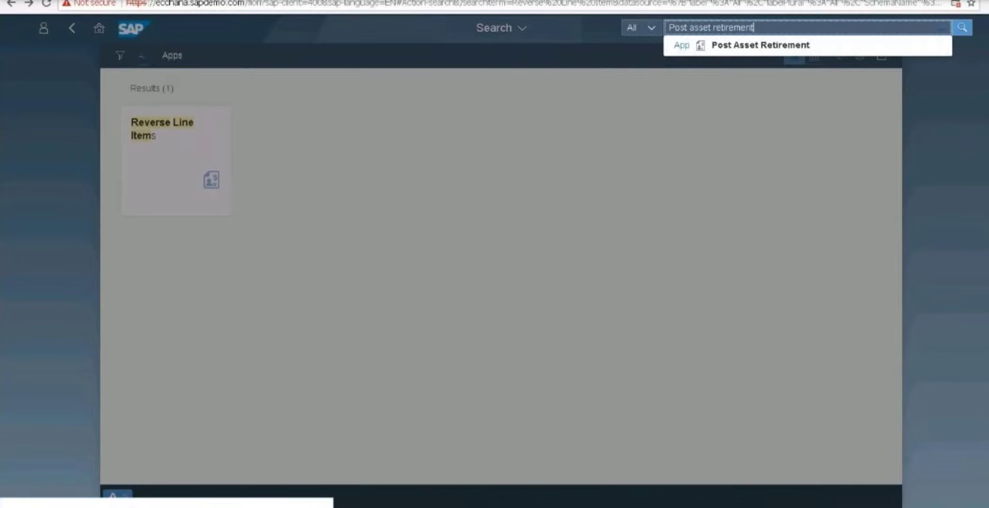
key("Return")
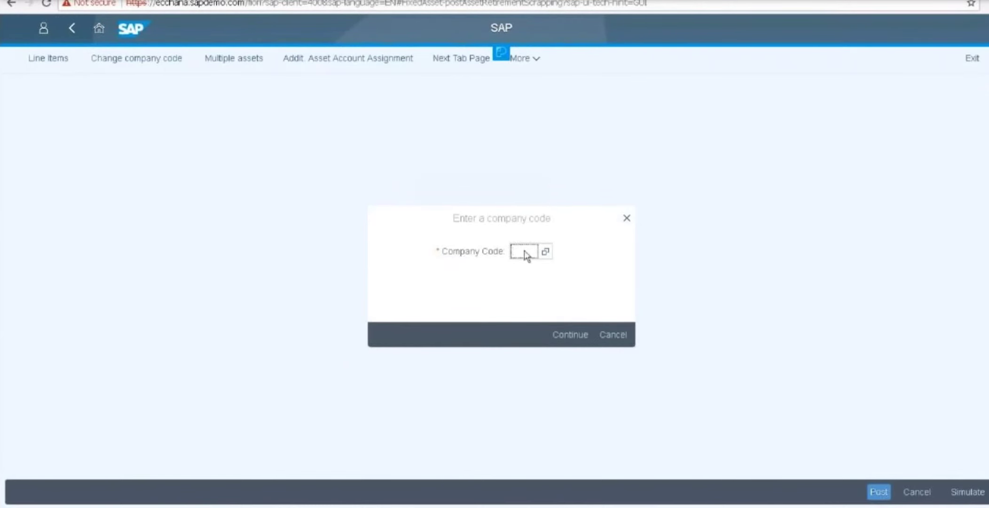
Enter company code 1010 and select asset 500007, the Car for my car fleet.
type("1010")
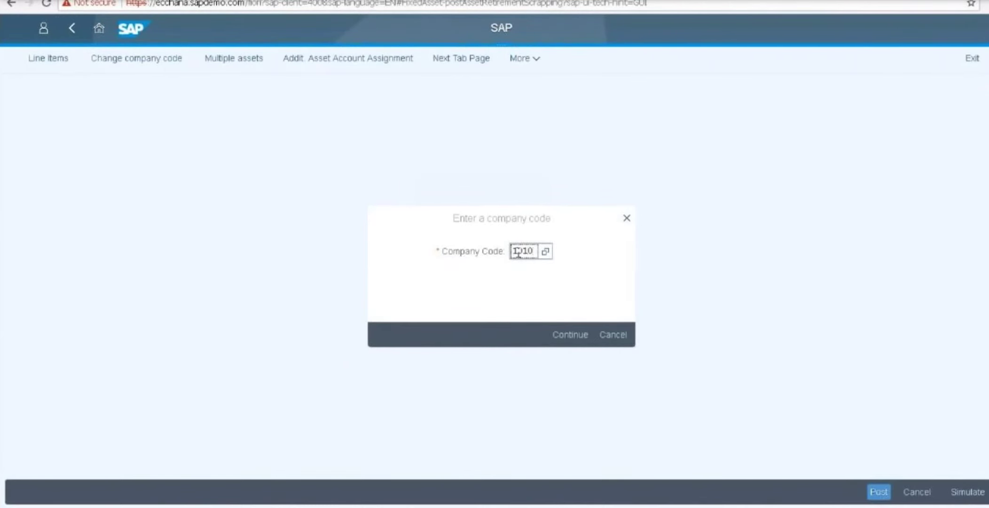
key("Return")
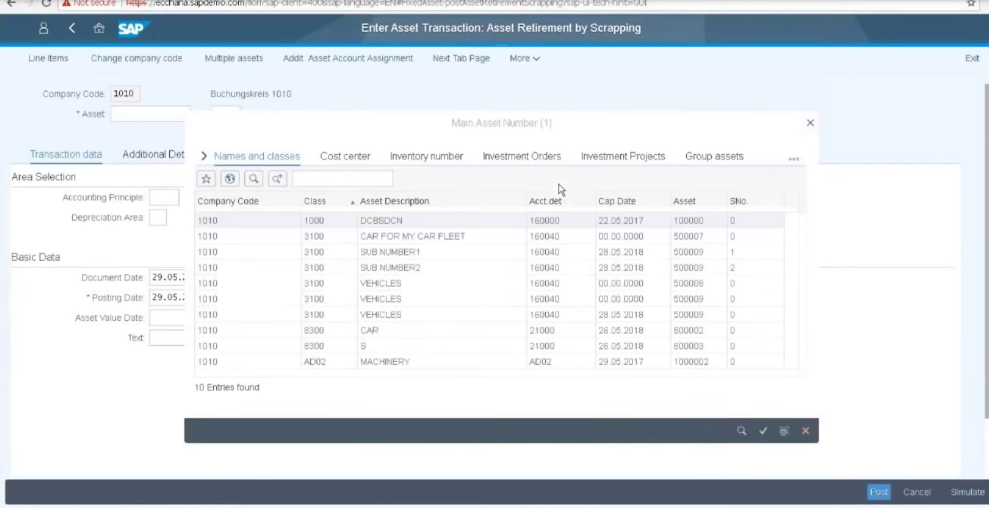
left_click(691, 237)
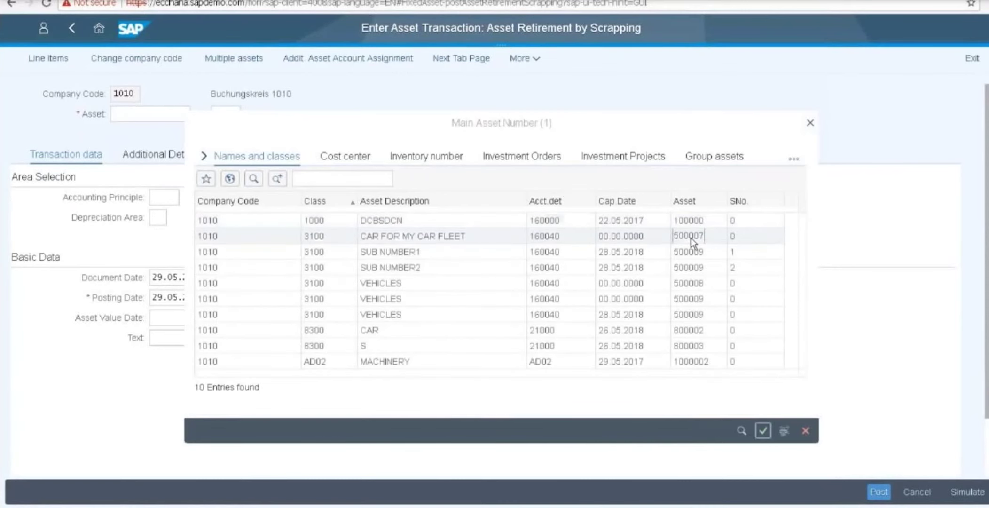
left_click(691, 238)
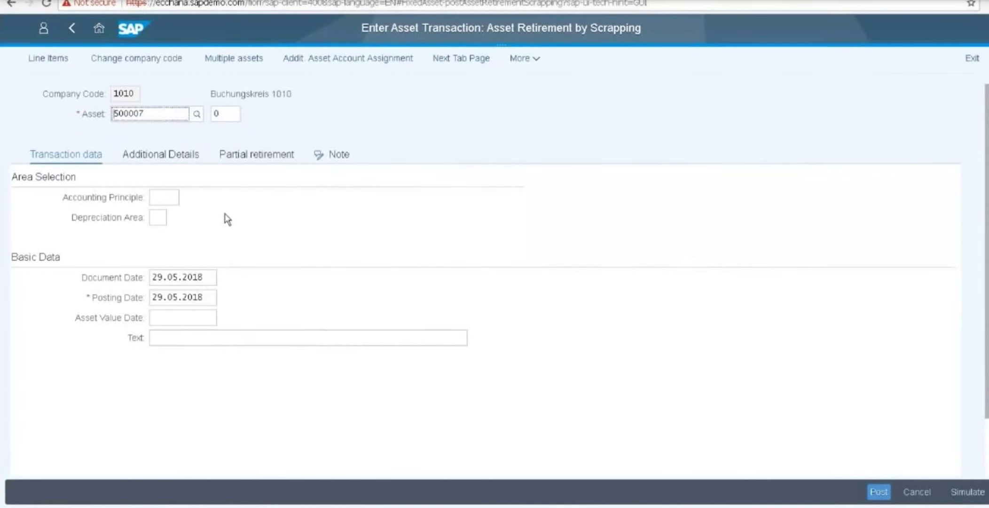
Set the asset value date to 29.05.2018 and the text to 'Scrapping'.
left_click(207, 318)
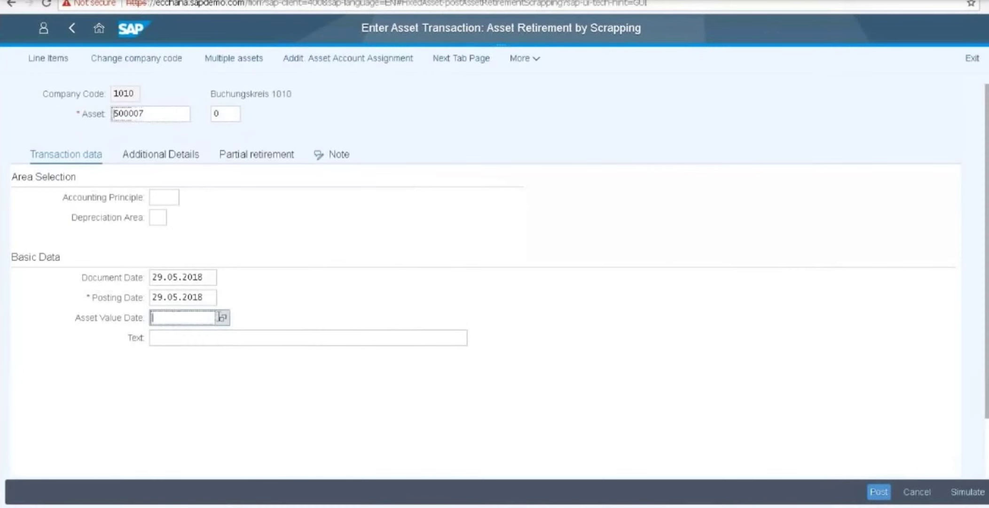
left_click(223, 318)
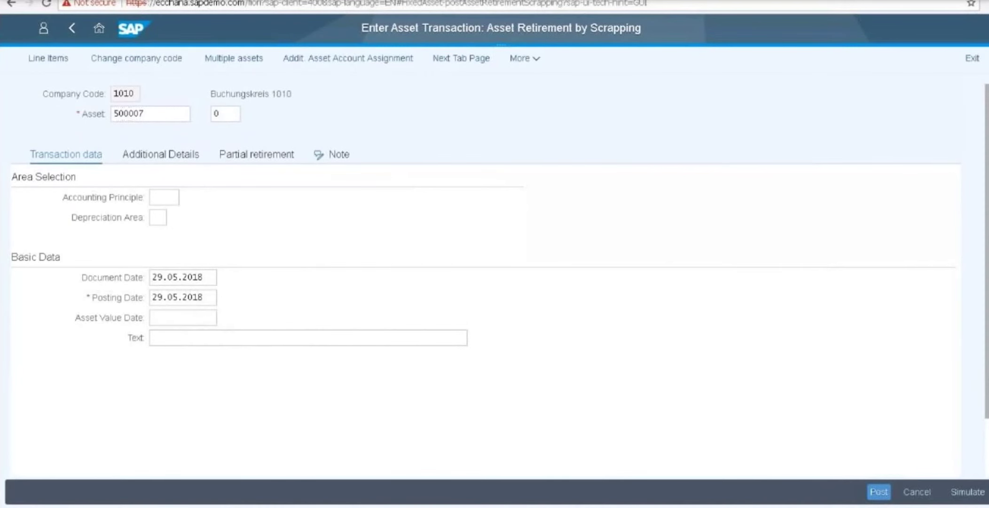
double_click(427, 386)
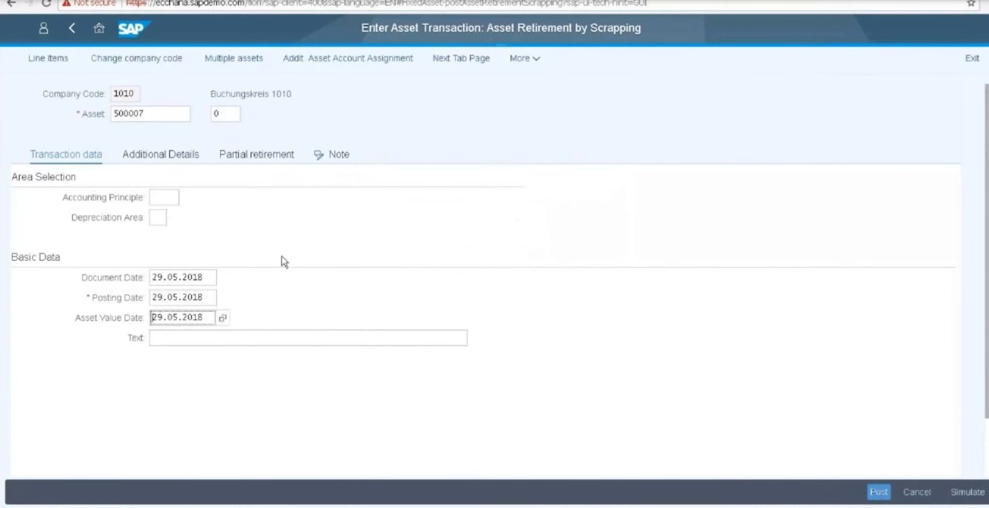
left_click(212, 338)
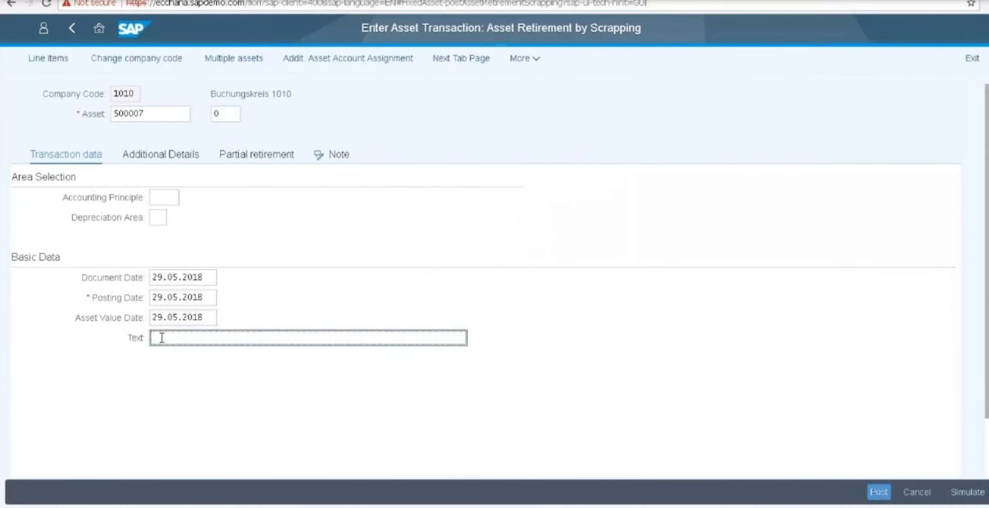
type("Scrapping")
key("Return")
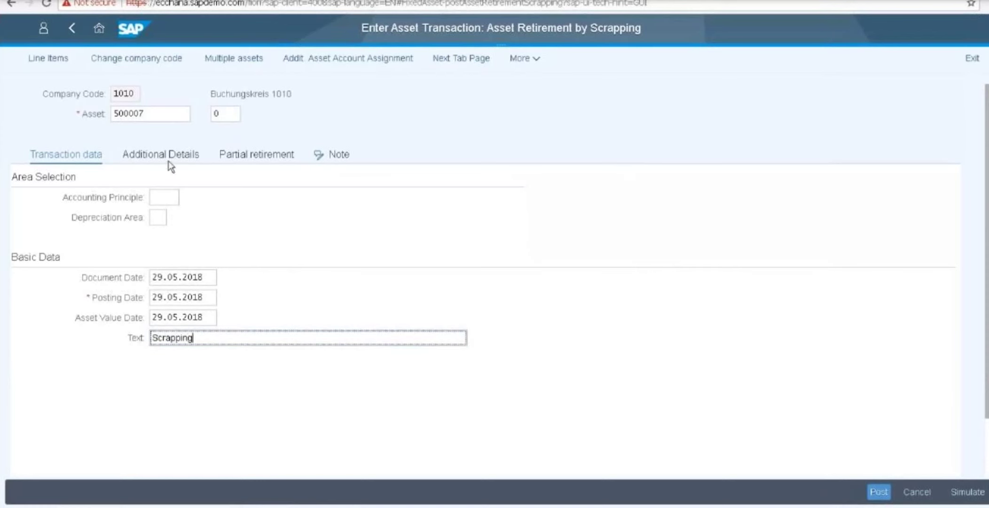
Set document type AA and base the partial retirement on current-year acquisitions.
key("ctrl+Page_Down")
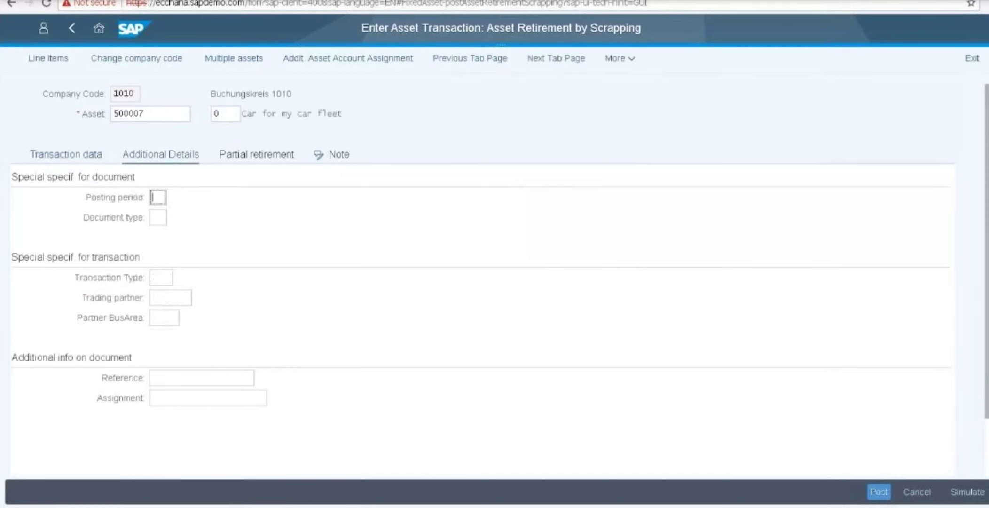
left_click(156, 217)
type("AA")
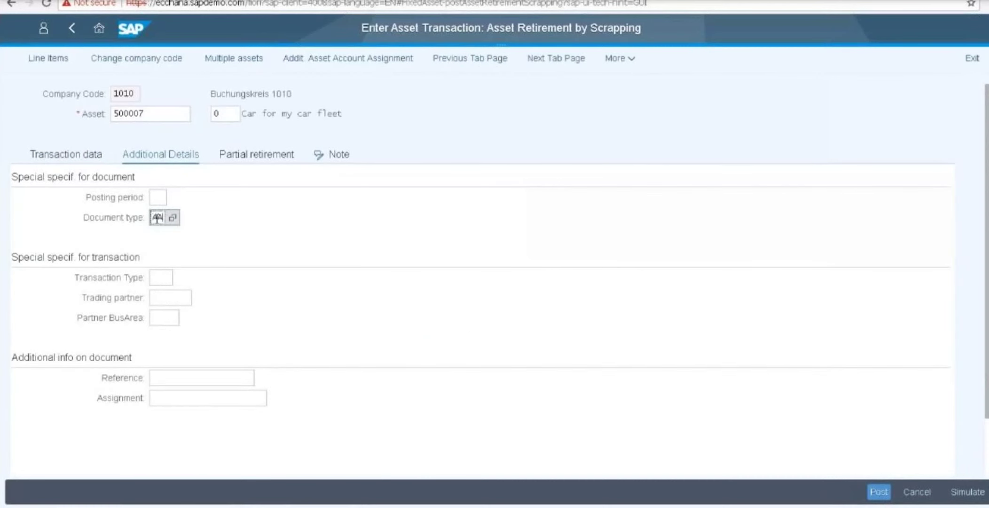
left_click(172, 217)
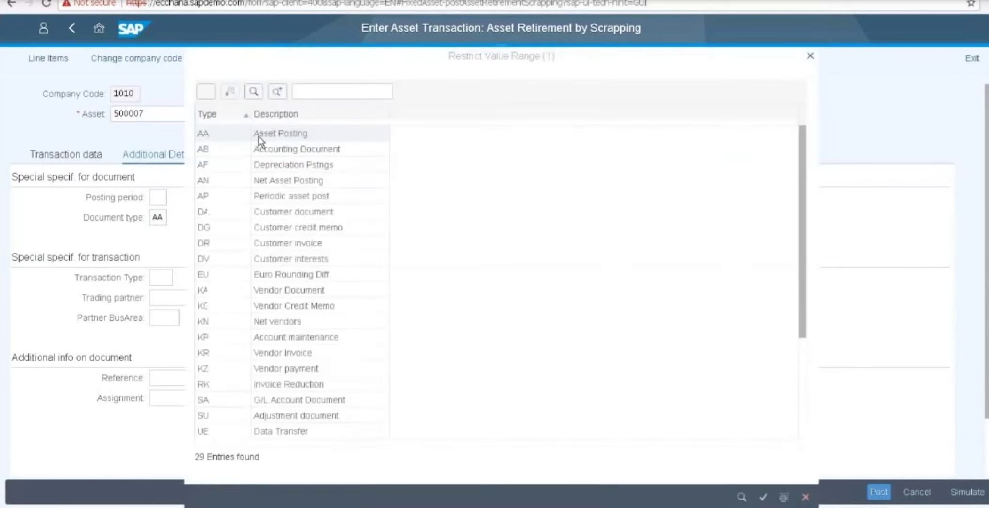
left_click(286, 133)
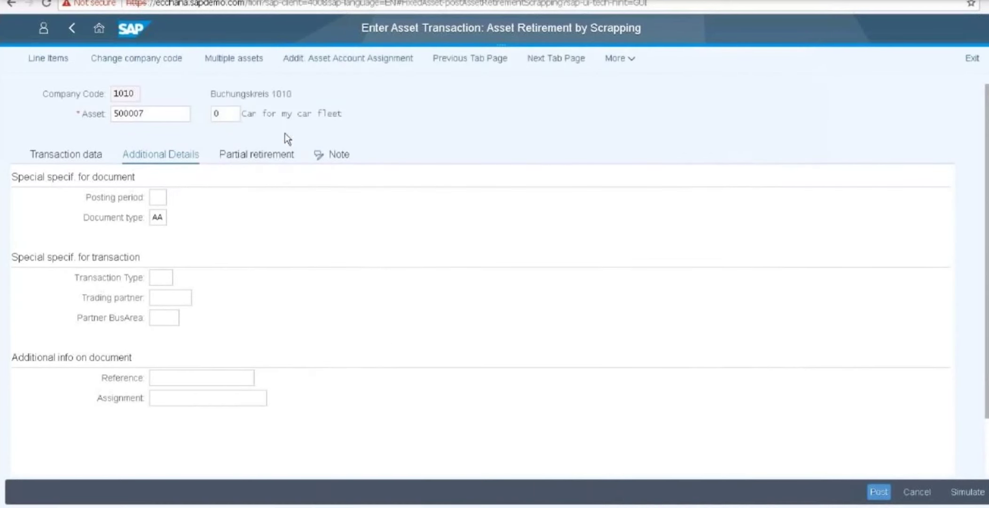
left_click(254, 155)
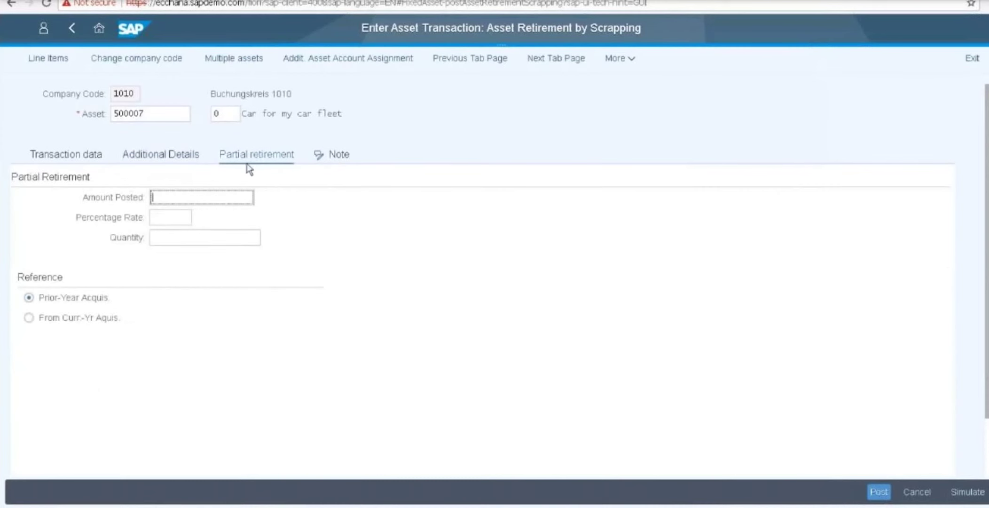
left_click(29, 318)
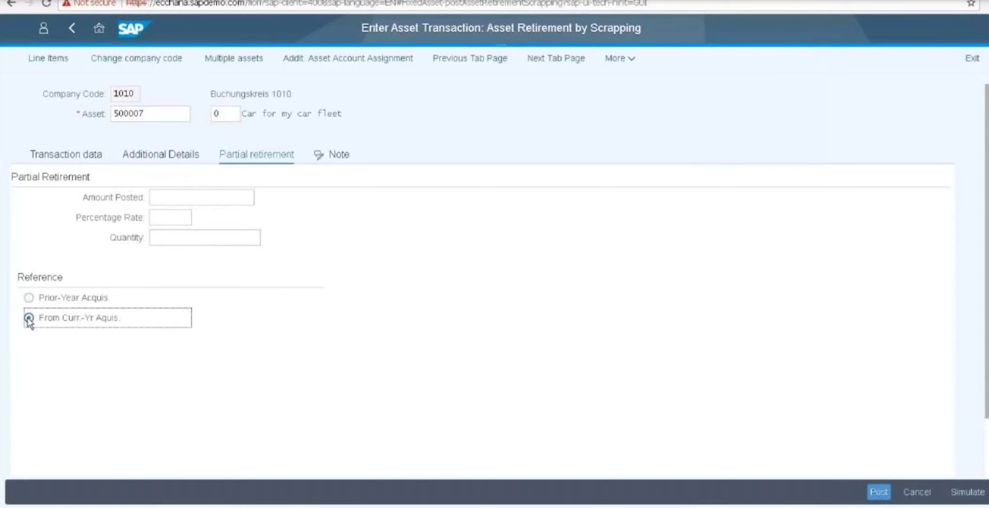
left_click(968, 493)
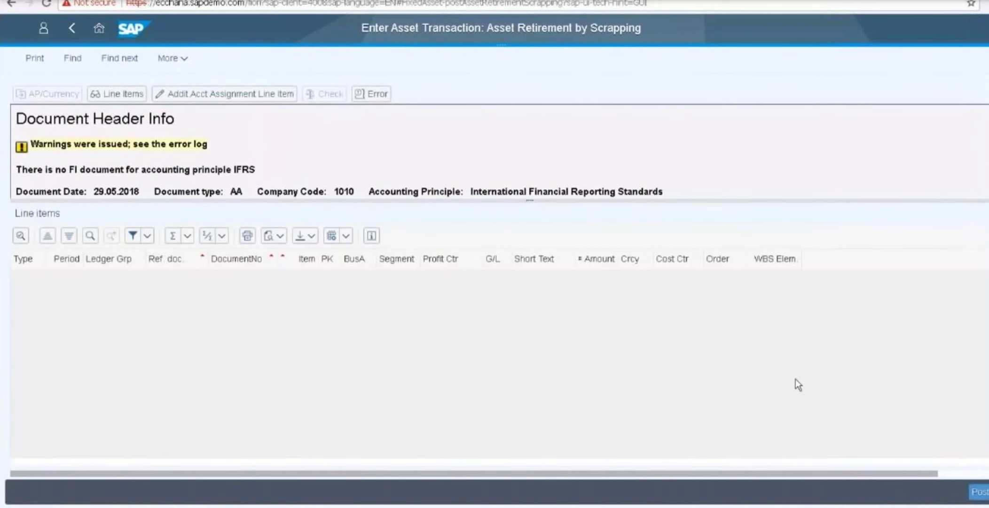
left_click(977, 493)
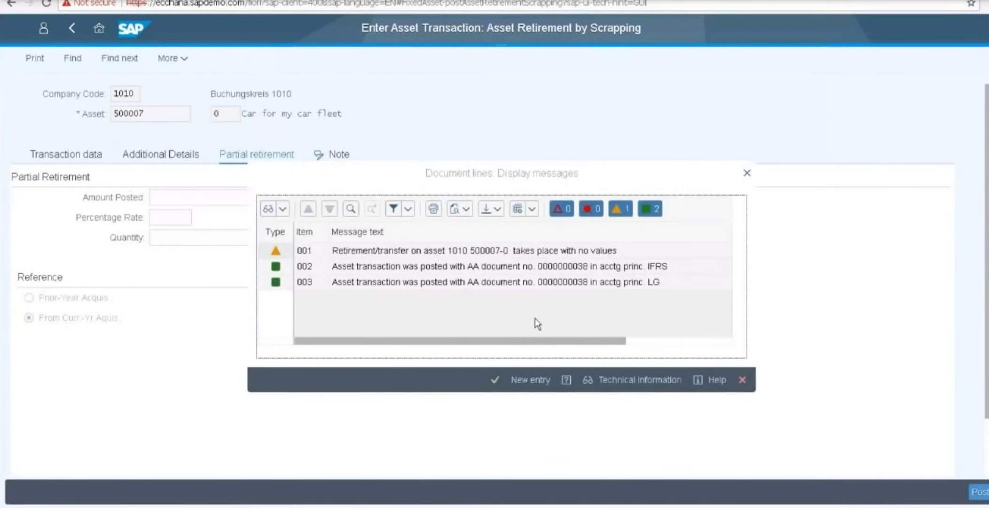
left_click(495, 381)
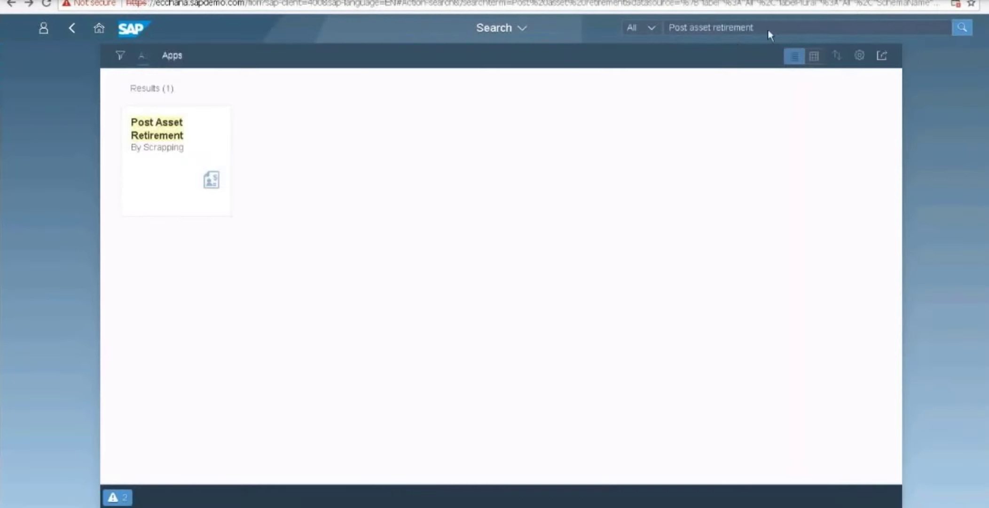
Search for 'Post Transfer within Company code' and launch the Post Transfer Within Company Code app.
left_click(768, 28)
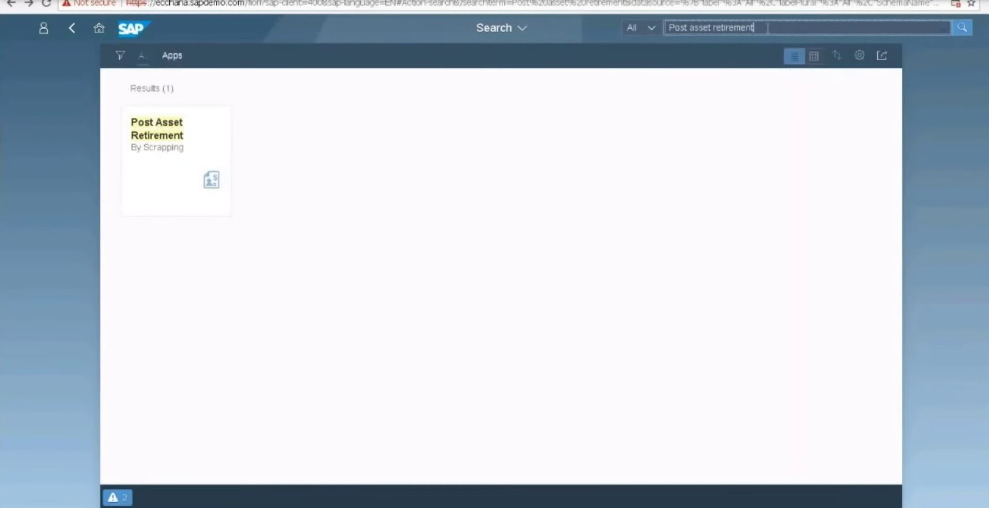
key("BackSpace")
key("BackSpace")
key("BackSpace")
key("BackSpace")
key("BackSpace")
key("BackSpace")
key("BackSpace")
key("BackSpace")
key("BackSpace")
key("BackSpace")
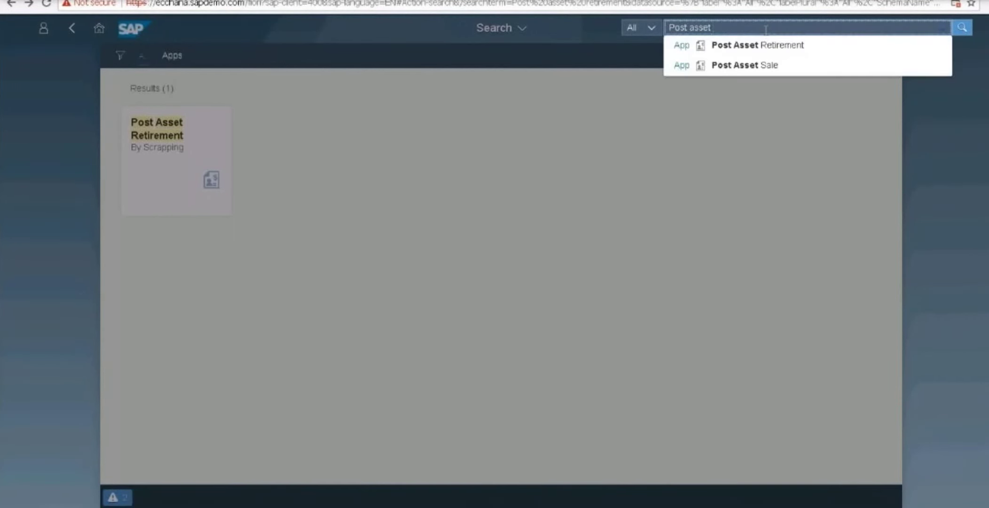
key("BackSpace")
key("BackSpace")
key("BackSpace")
key("BackSpace")
type("Transfer")
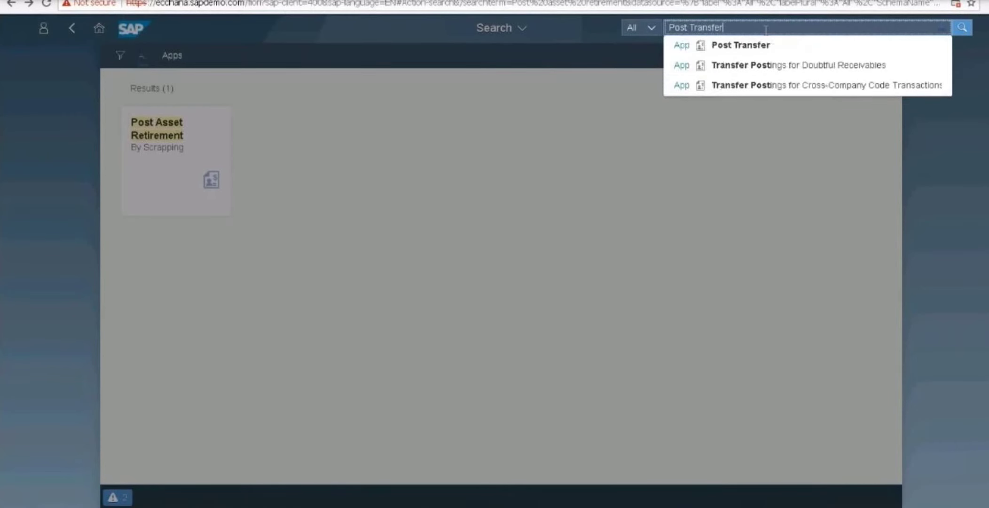
type(" within Companyc")
type("e")
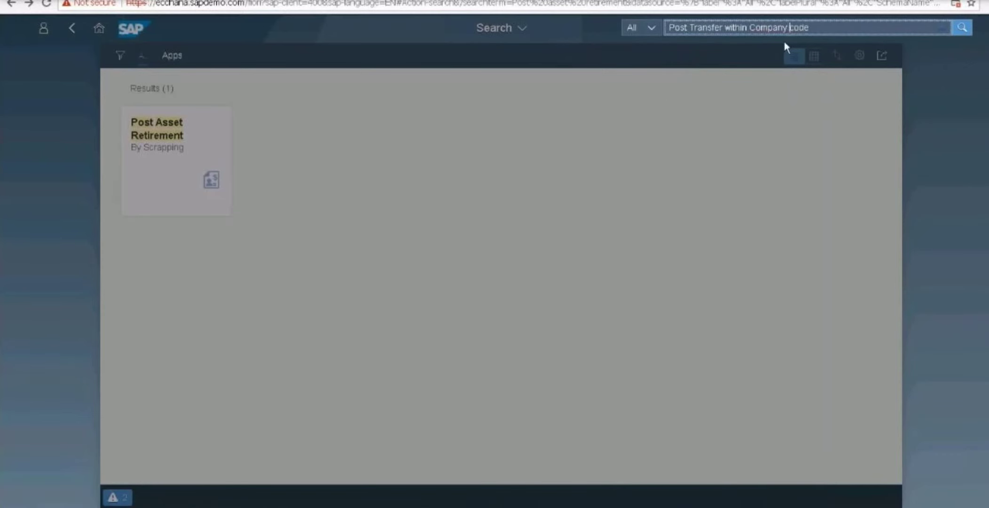
left_click(790, 27)
key("Return")
left_click(192, 162)
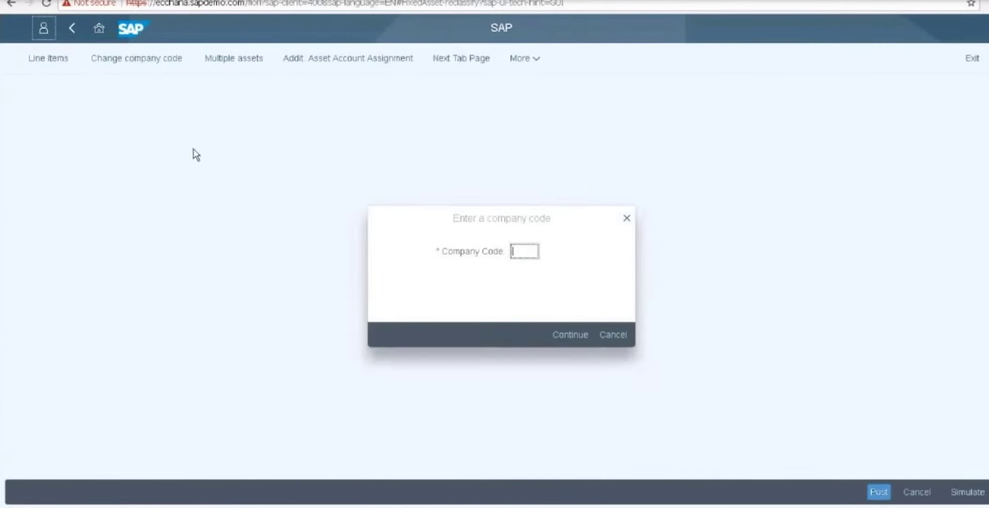
Enter company code 1010 and pick sending asset 800003 from the asset value help.
type("1010")
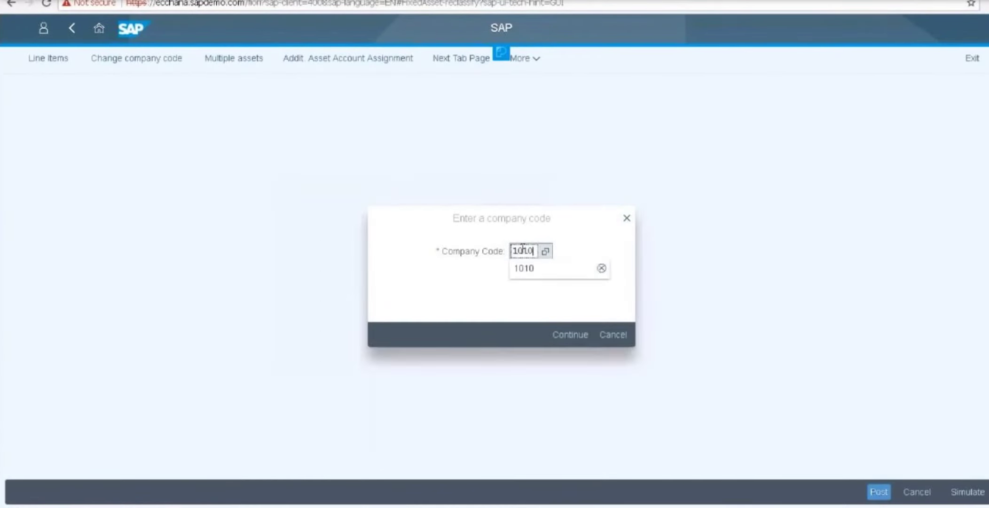
key("Return")
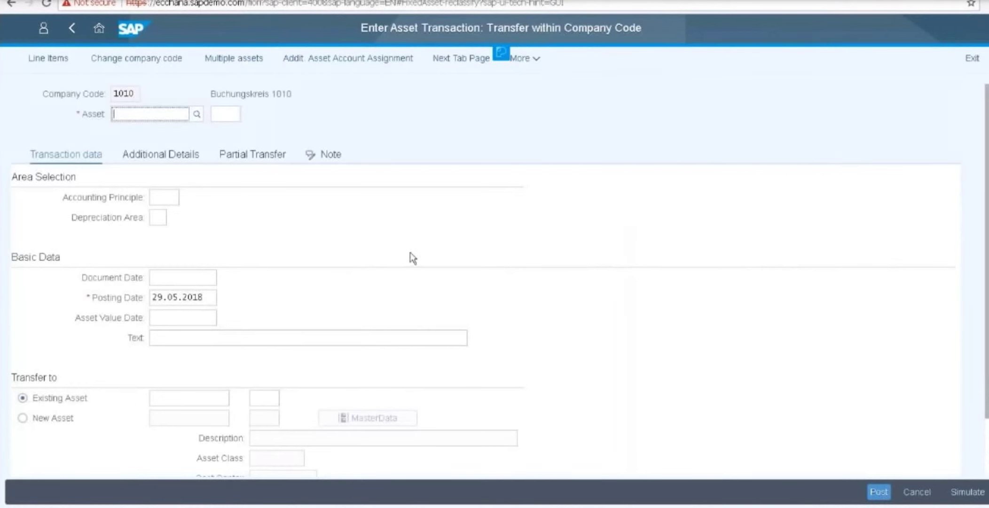
left_click(129, 114)
left_click(197, 114)
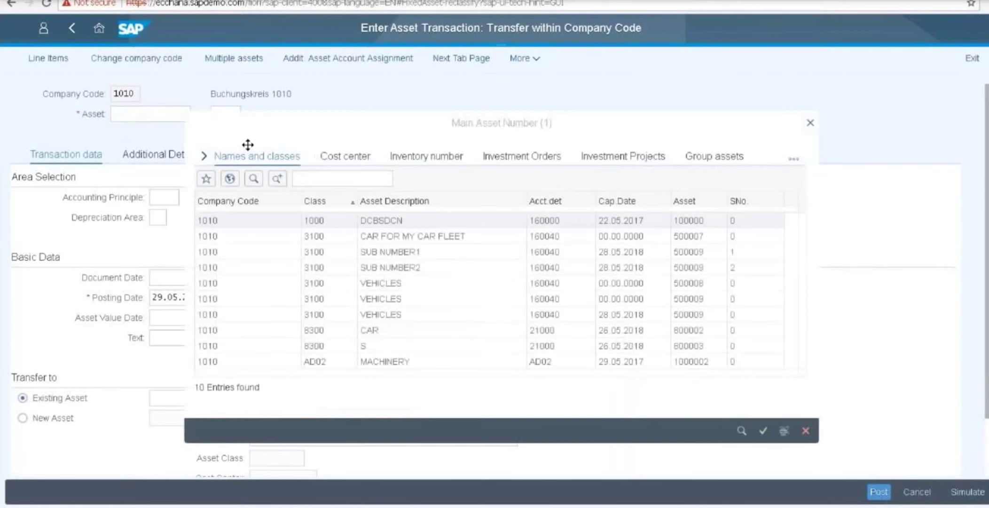
double_click(698, 351)
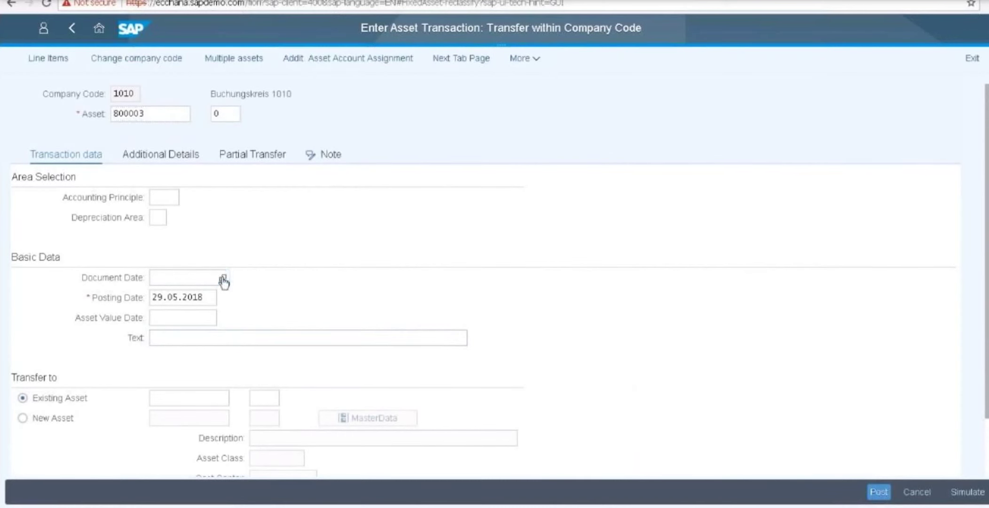
Set both the document date and the asset value date to 29.05.2018.
double_click(426, 384)
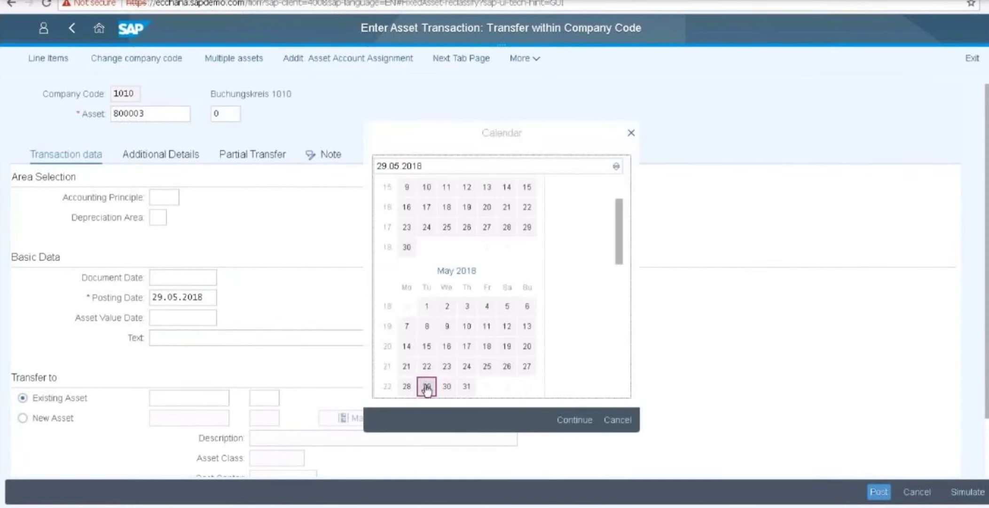
left_click(181, 316)
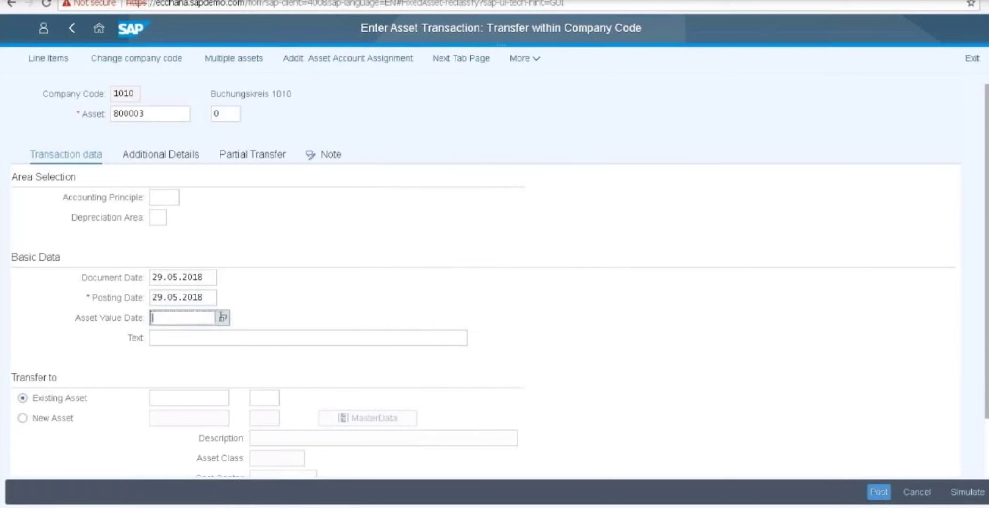
key("F4")
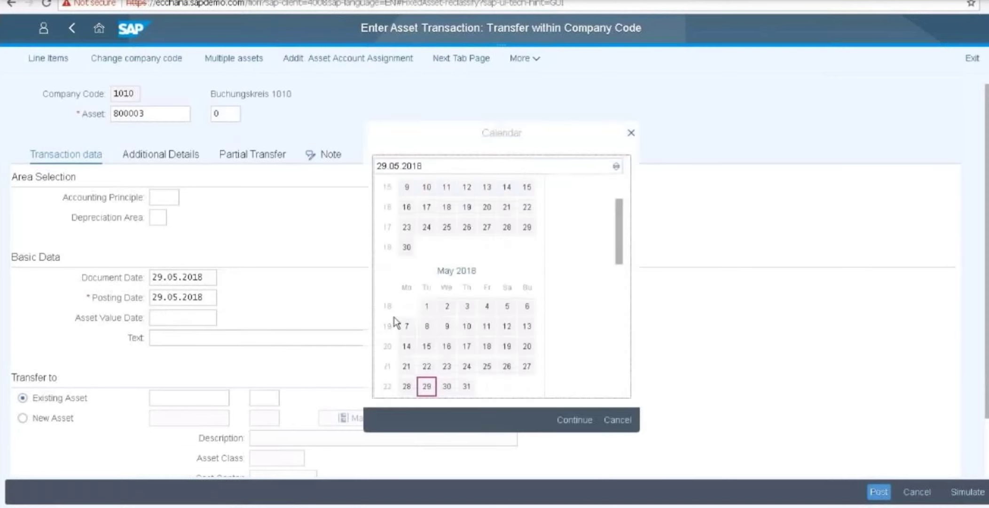
double_click(427, 387)
Enter the text 'Transfer Asset with Company Code' and direct the transfer to a new asset's master data.
left_click(221, 340)
type("t")
key("BackSpace")
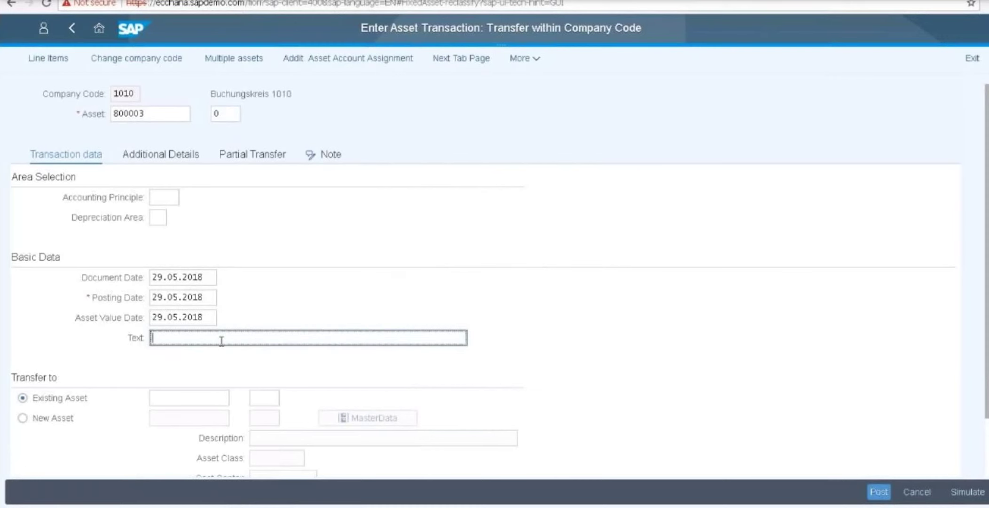
type("Trasfer Asset with Company Code")
left_click(167, 337)
type("n")
key("End")
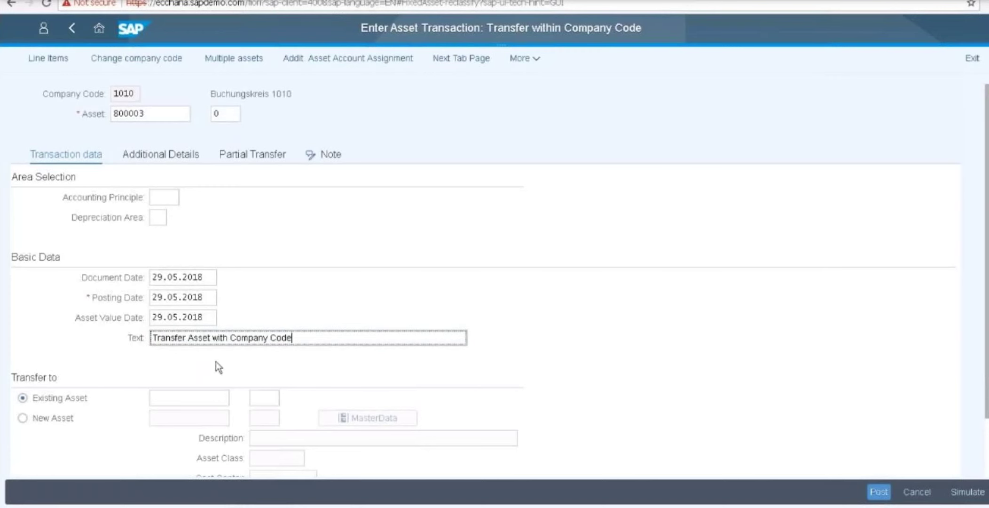
key("Return")
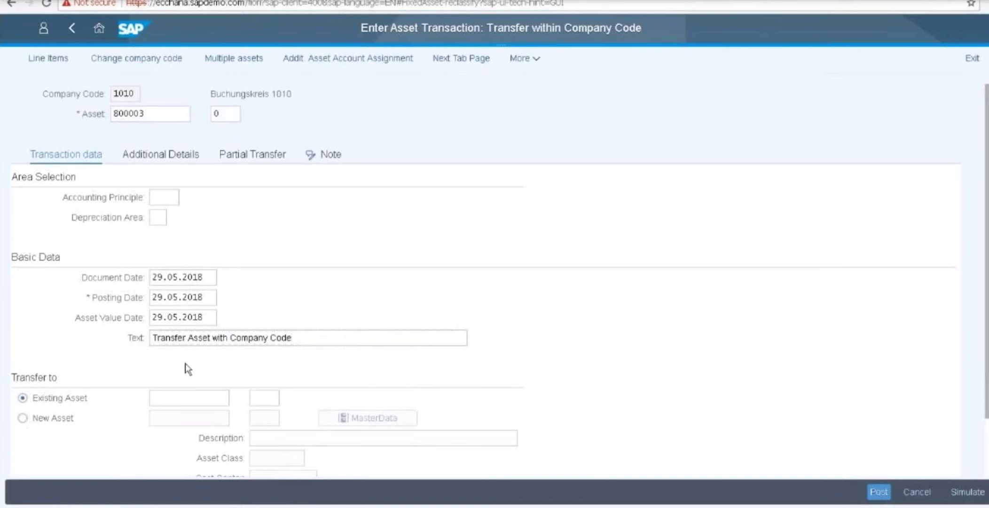
left_click(367, 349)
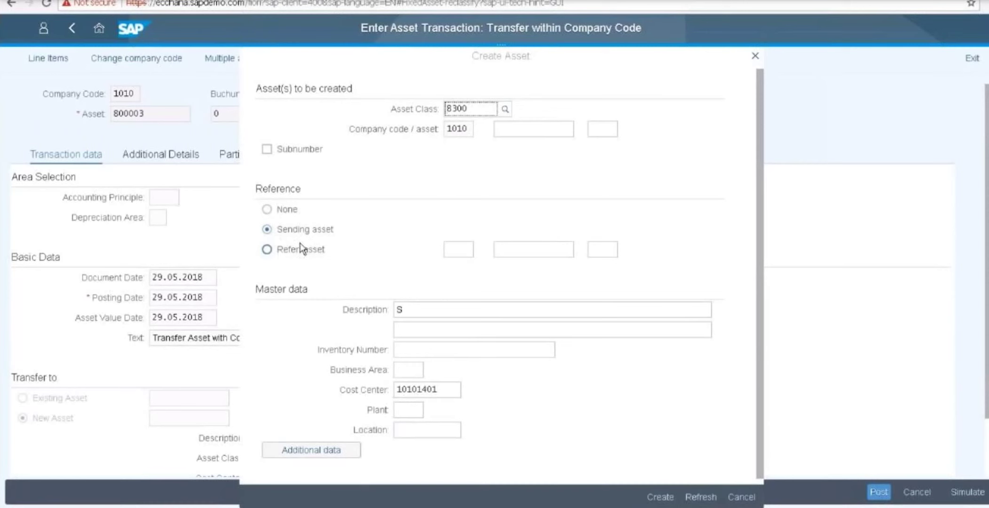
Describe the new asset as 'Cars and Bikes', set business area 11B1, and create it.
left_click(418, 314)
key("BackSpace")
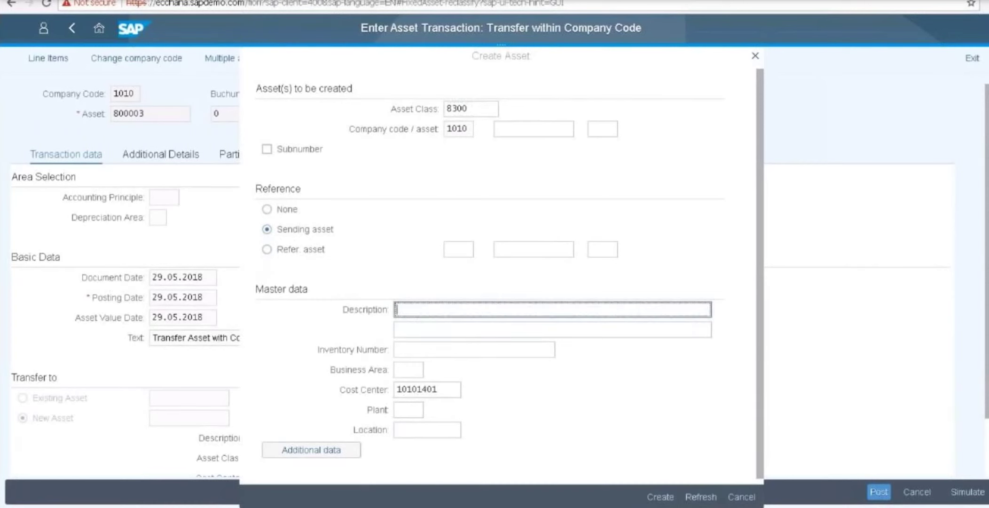
type("Cars and Bikes")
left_click(420, 370)
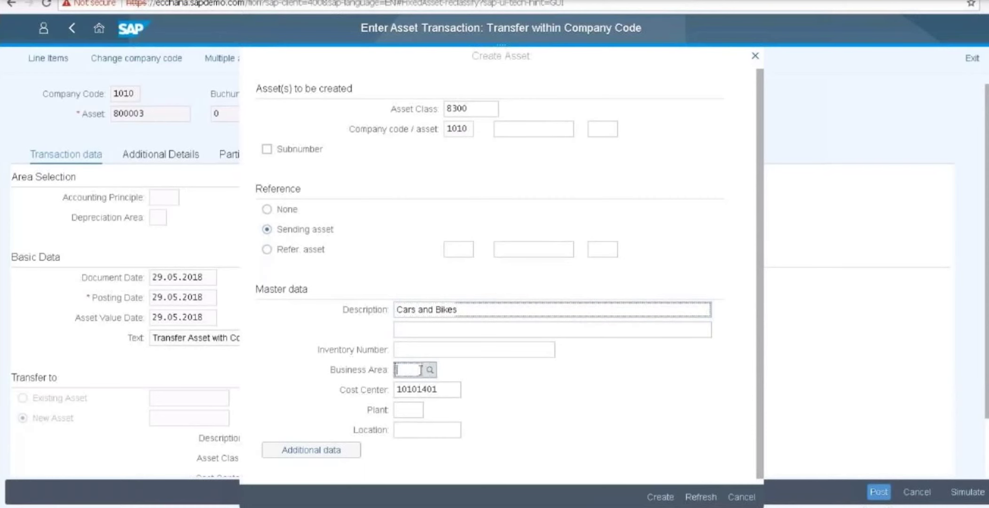
left_click(428, 370)
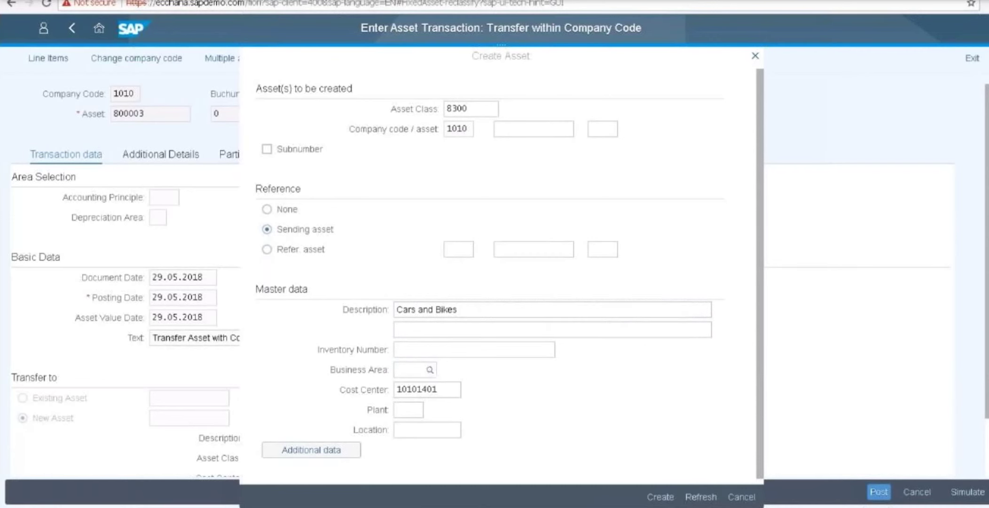
left_click(425, 370)
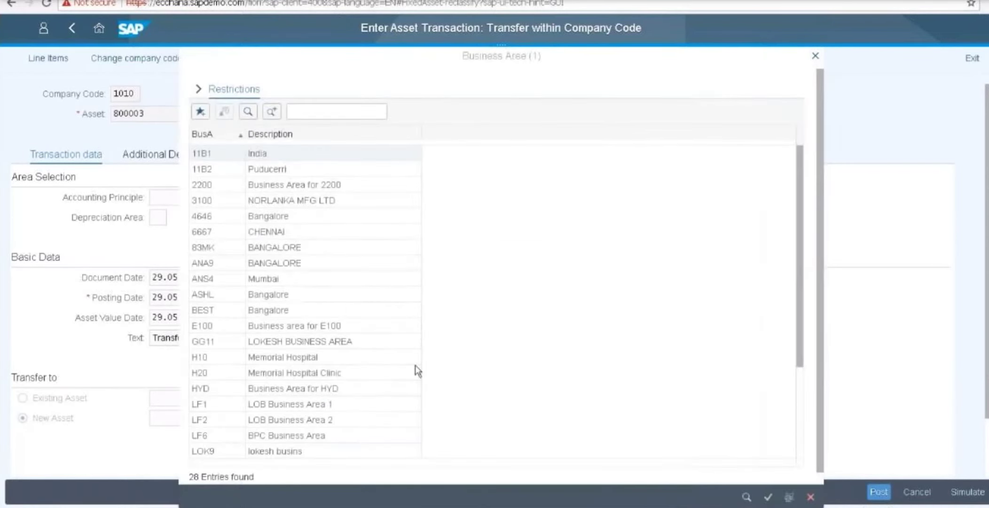
left_click(230, 153)
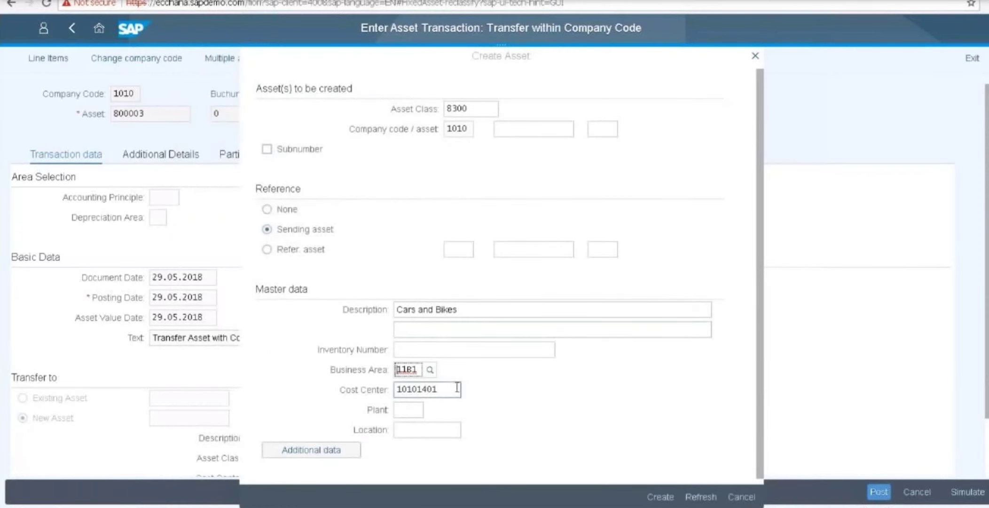
left_click(658, 498)
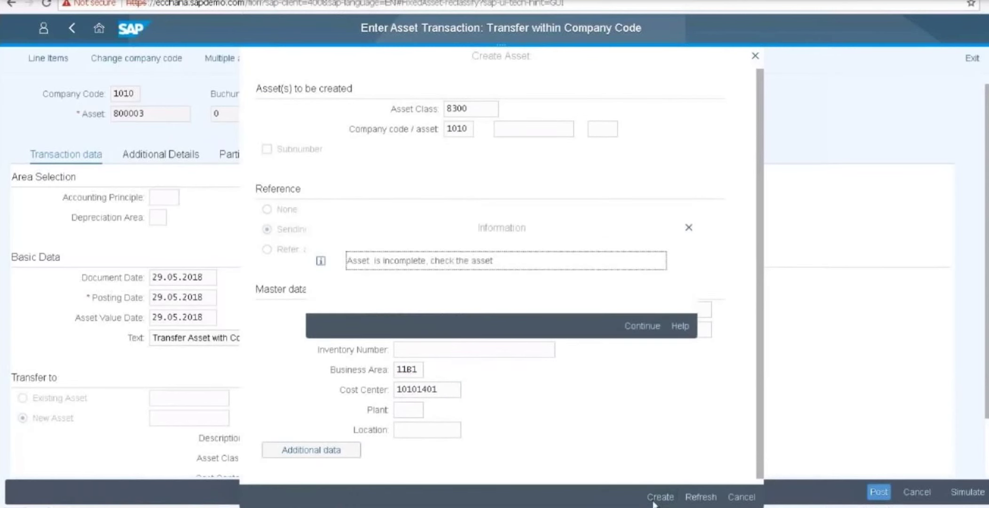
left_click(640, 327)
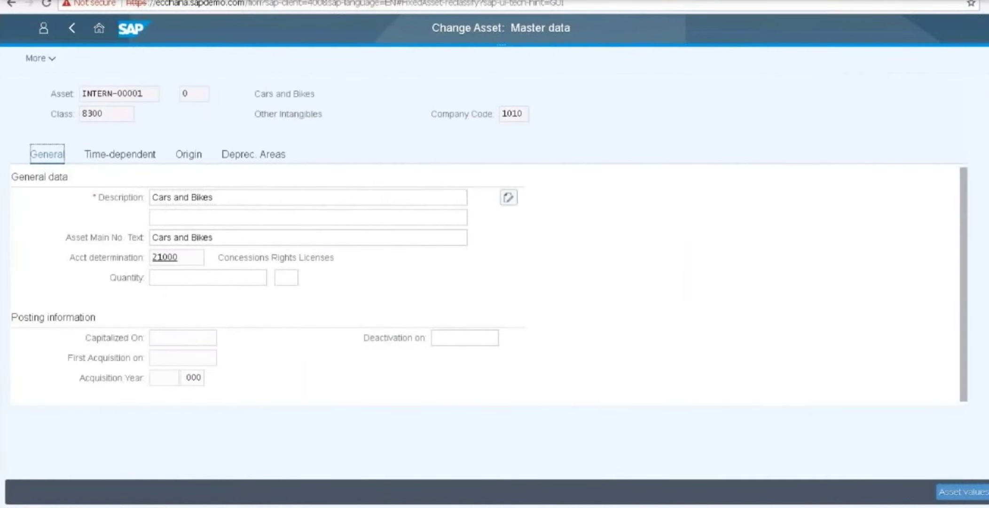
Enter 15 years and 10 periods for the book and local tax areas, filling the remaining areas, then return.
left_click(253, 155)
left_click(252, 216)
type("15")
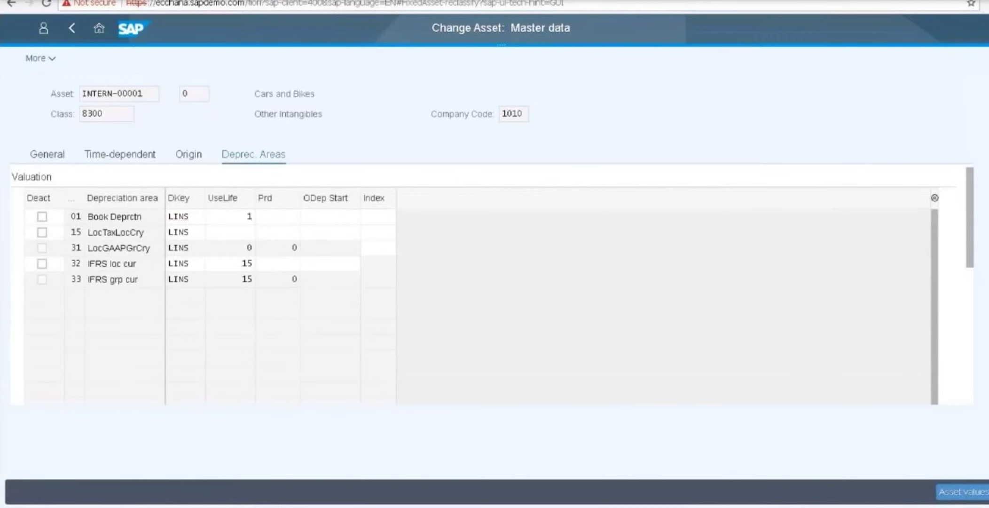
left_click(285, 215)
type("10")
left_click(237, 232)
type("15")
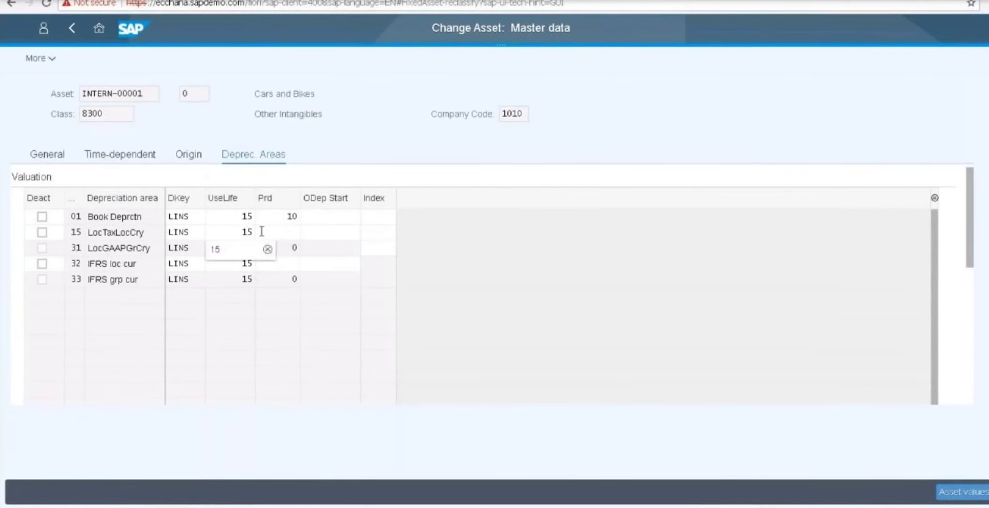
left_click(285, 232)
type("10")
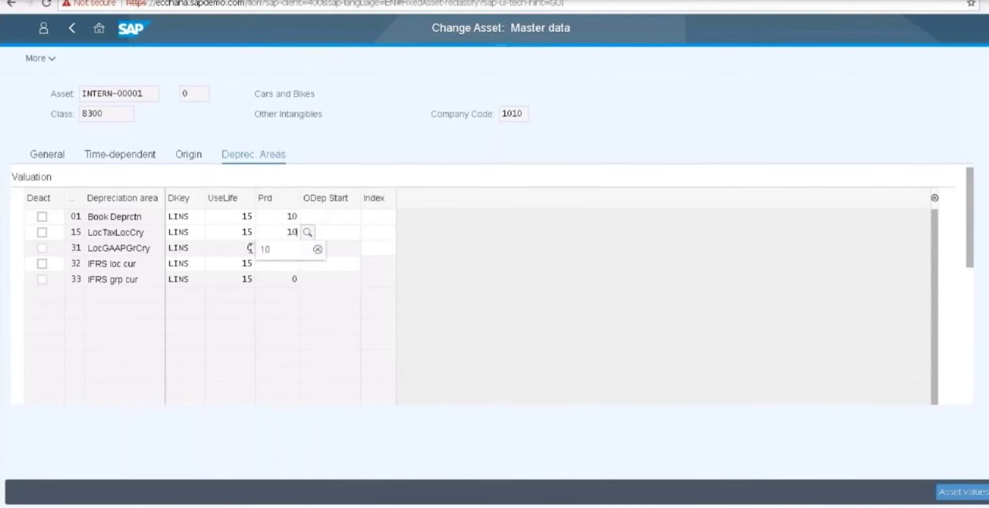
left_click(270, 264)
type("10")
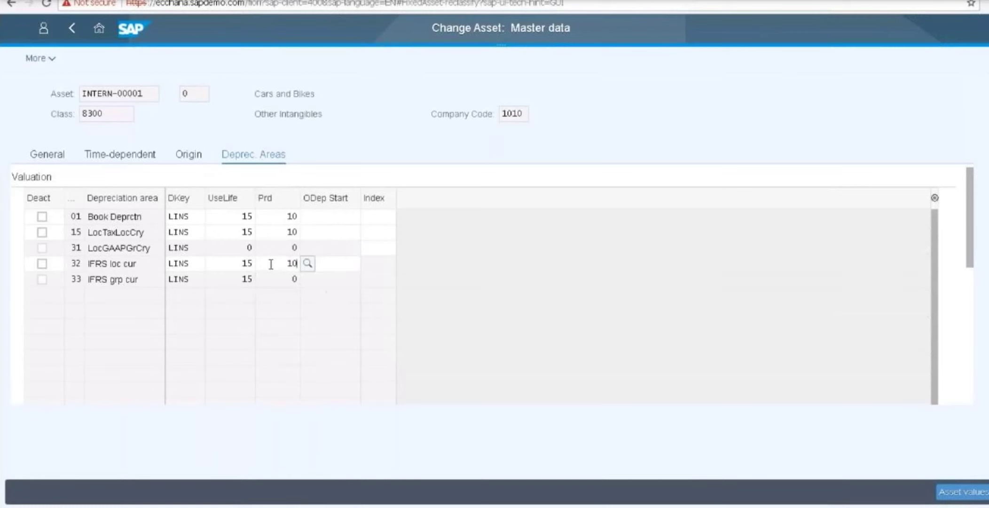
key("Return")
left_click(71, 38)
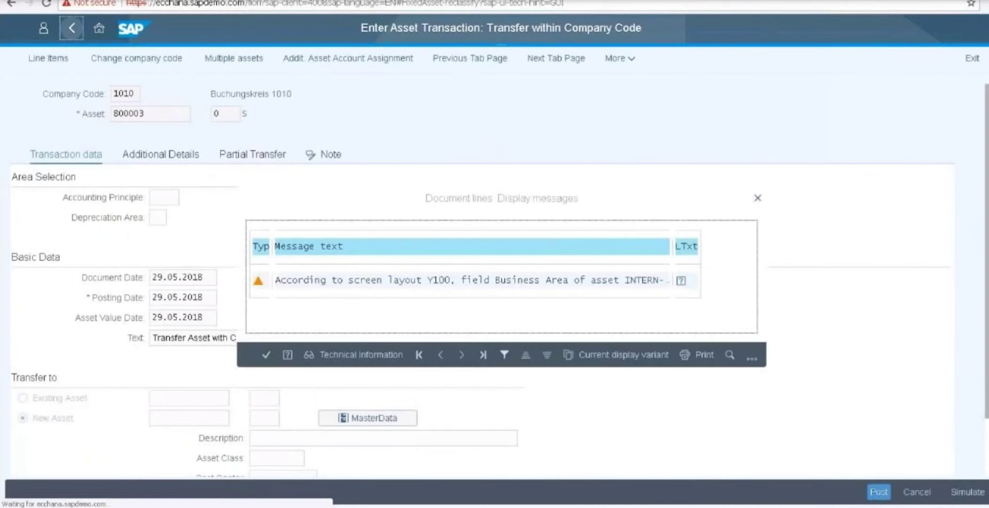
Dismiss the Y100 business area warning and set posting period 05 and document type AA.
left_click(264, 355)
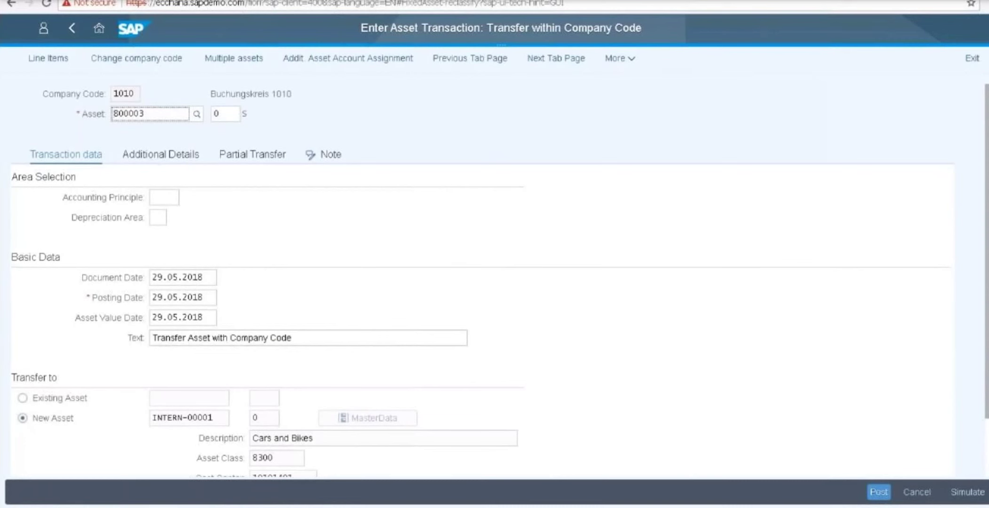
left_click(66, 155)
left_click(160, 155)
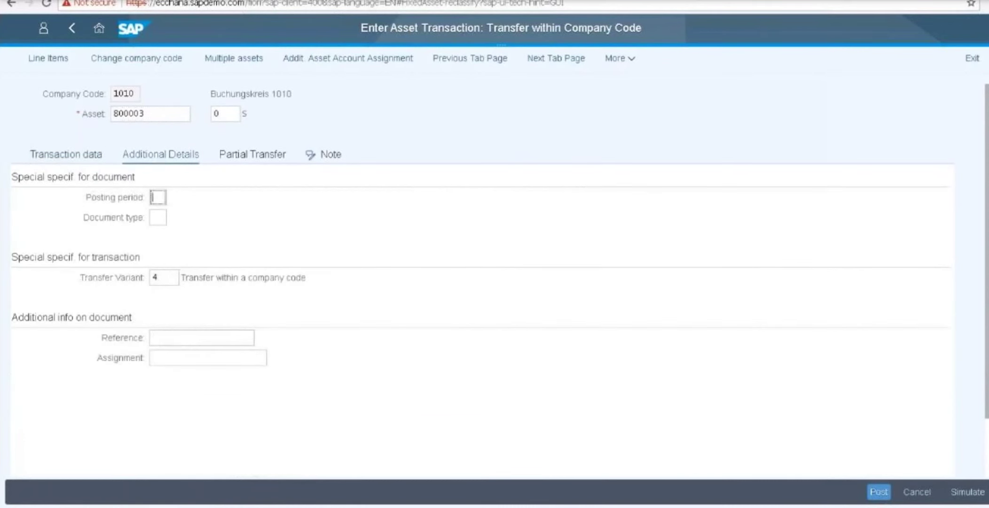
left_click(158, 197)
type("05")
left_click(158, 218)
key("F4")
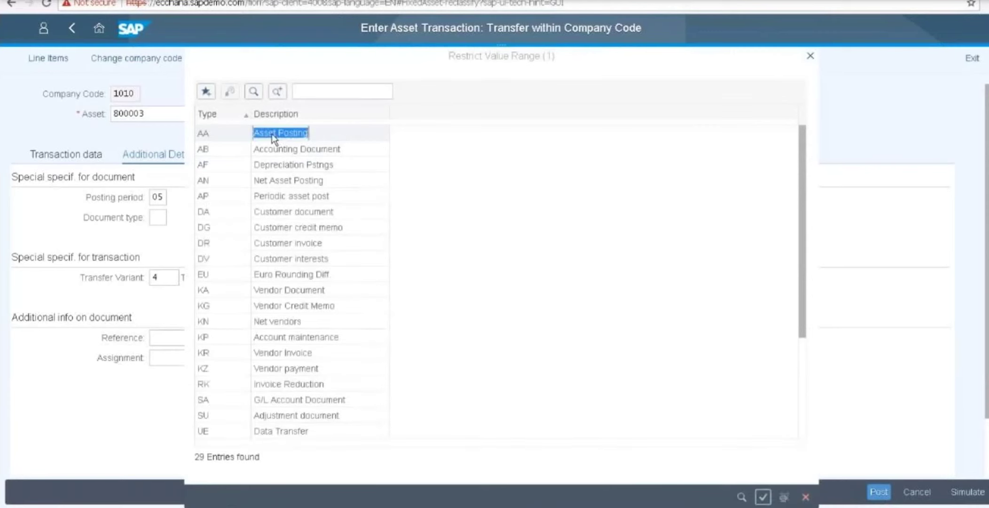
left_click(272, 134)
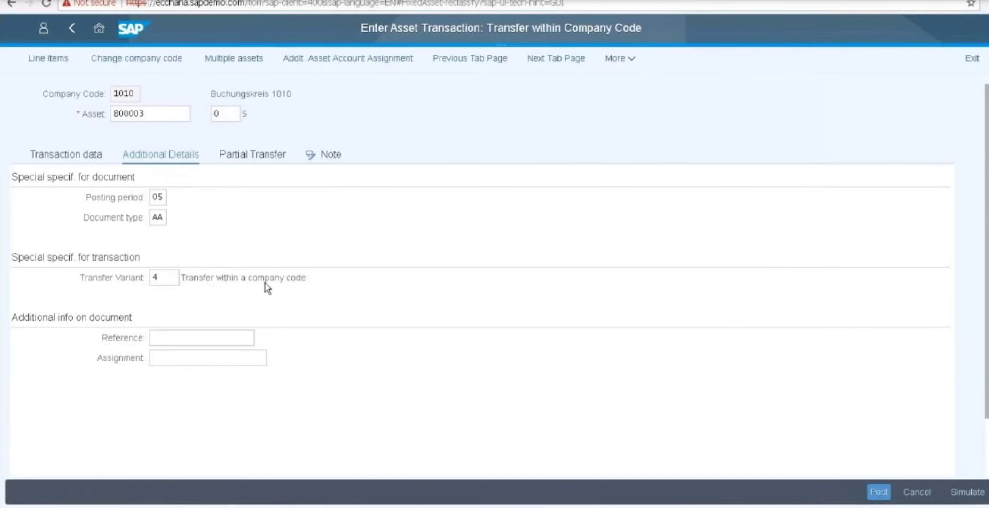
left_click(239, 157)
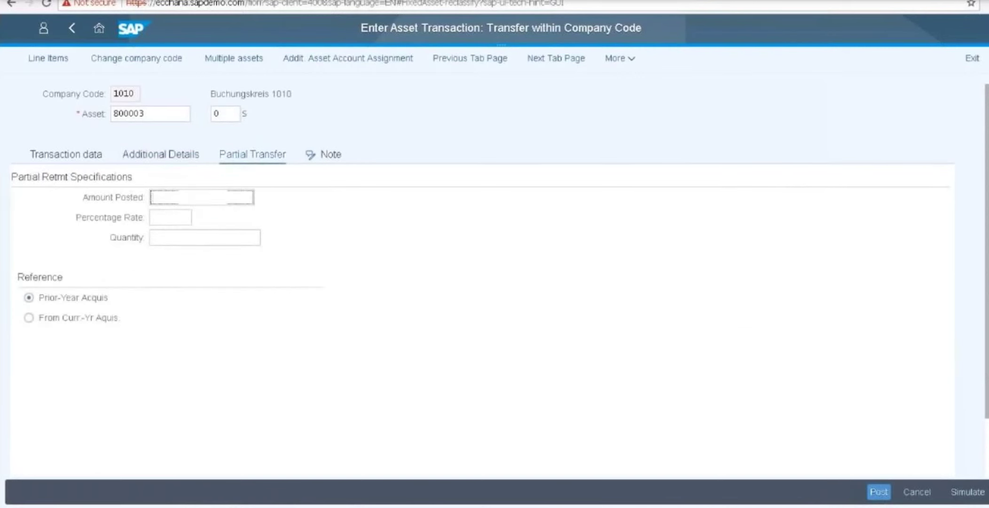
Select From Curr.-Yr Aquis and simulate the transfer's 20.000,00 EUR line items.
left_click(29, 318)
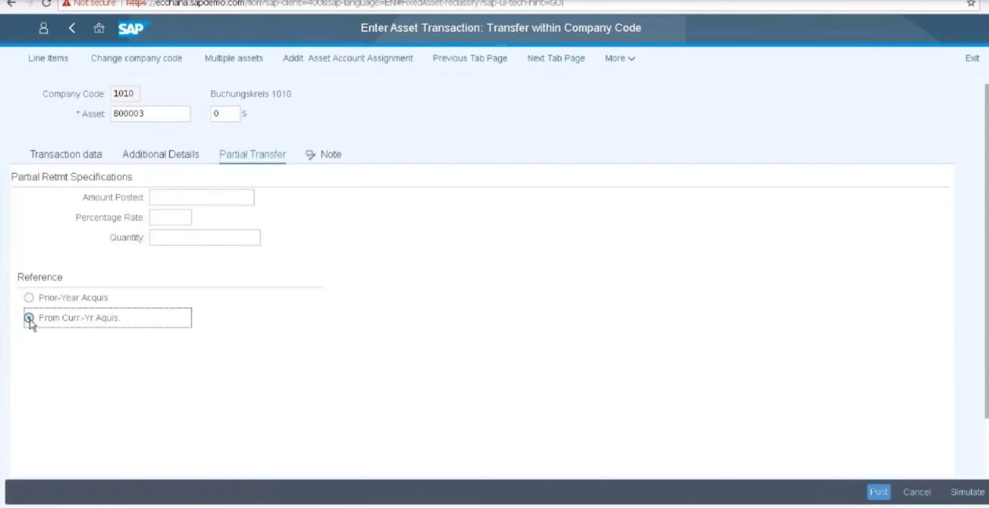
left_click(955, 494)
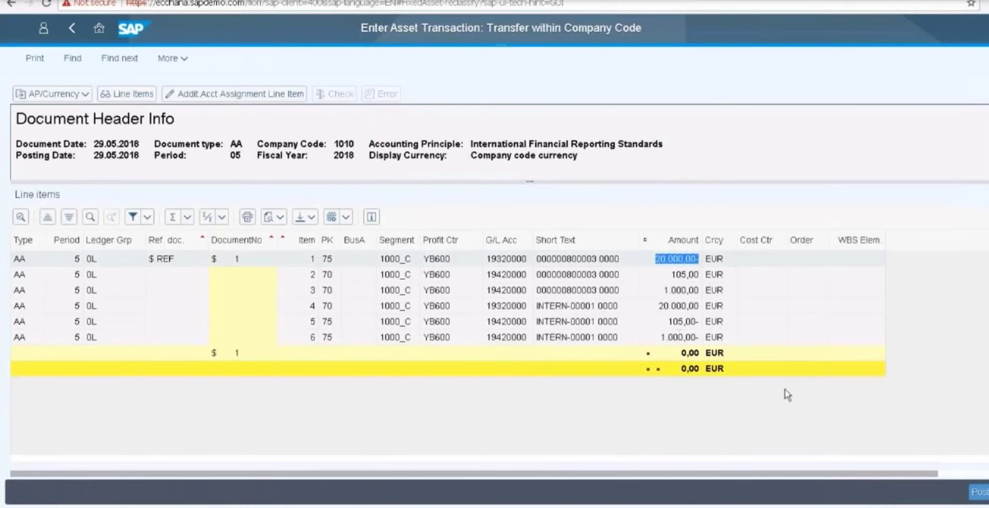
left_click(978, 492)
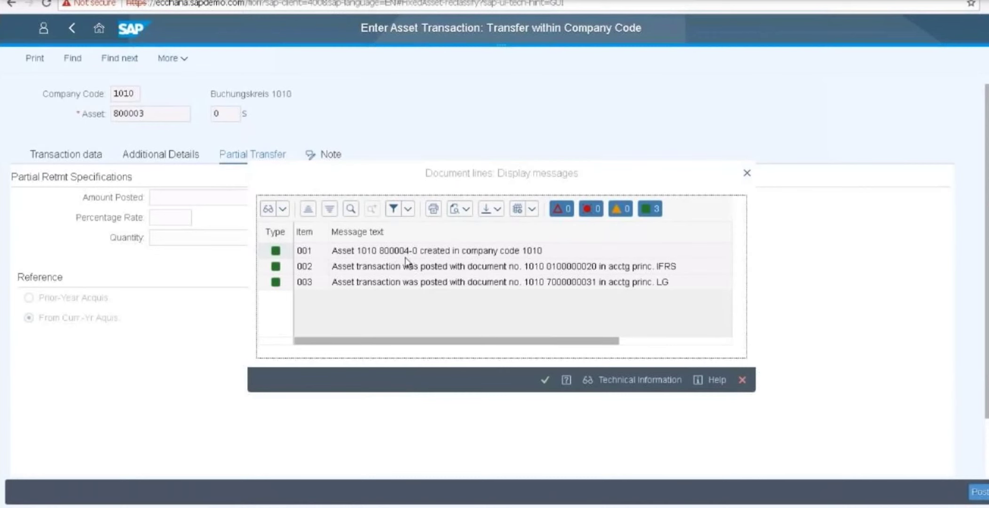
Acknowledge the posting confirmation messages.
left_click(546, 381)
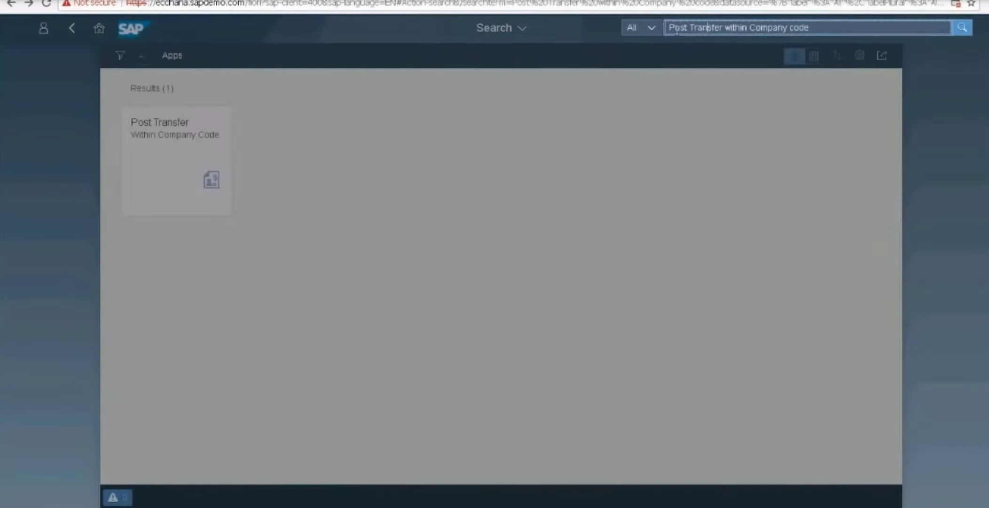
Search for 'Asset Unplanned Depreciation' and launch that app.
left_click_drag(672, 28, 810, 31)
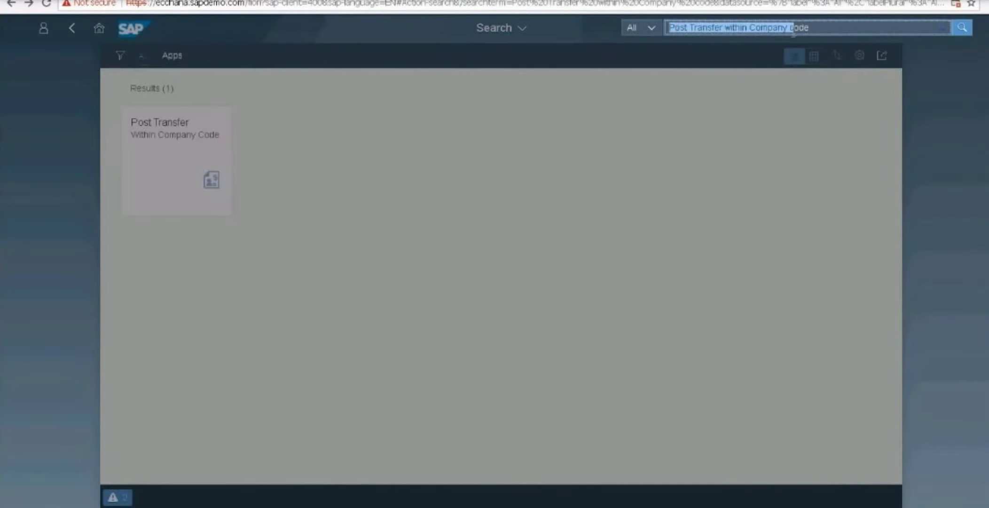
type("de")
key("BackSpace")
key("BackSpace")
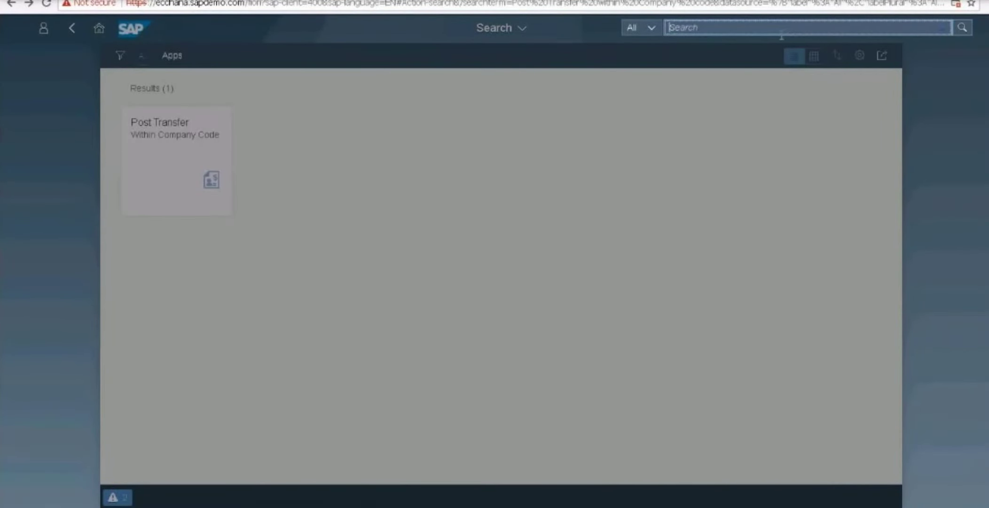
type("Asset ")
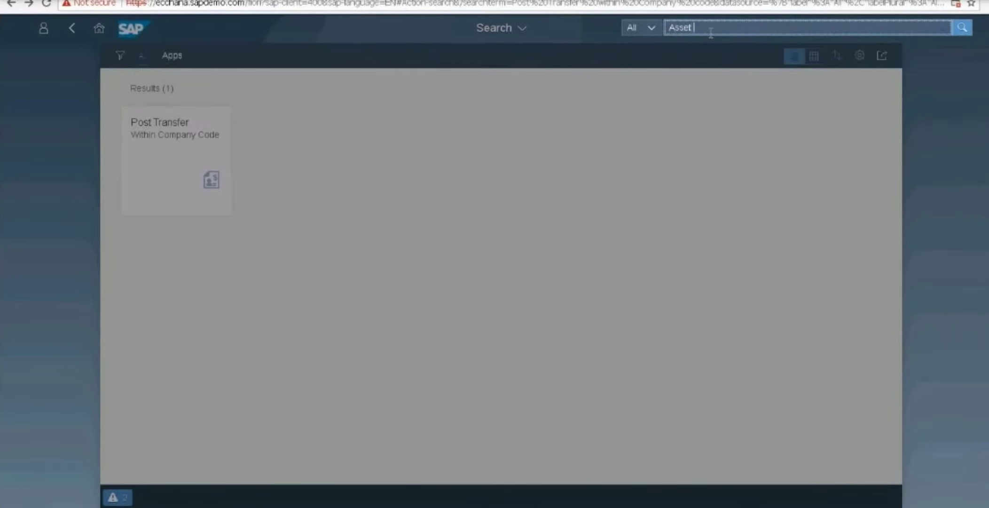
type("Unplanned Depre")
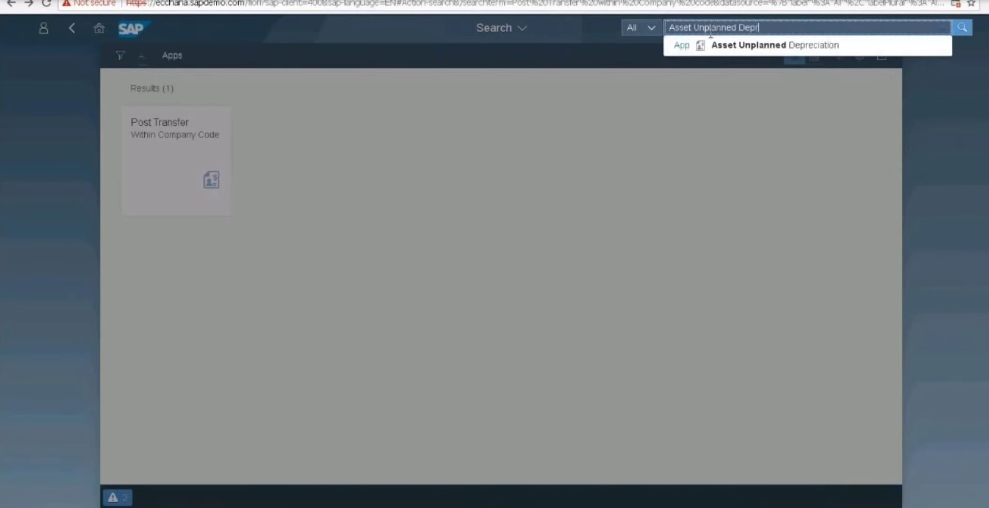
type("cia")
key("Return")
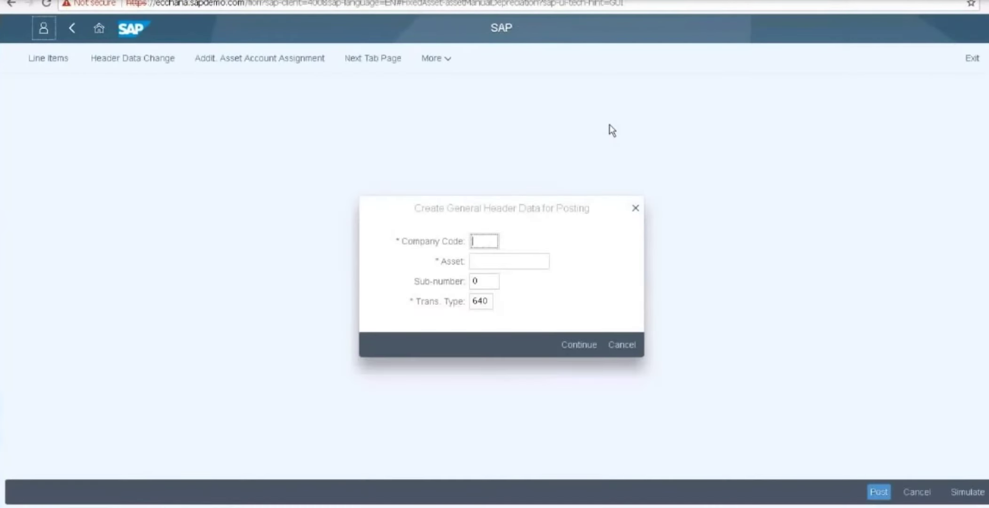
Enter company code 1010, asset 800004 and transaction type 650, then continue.
left_click(484, 243)
type("1010")
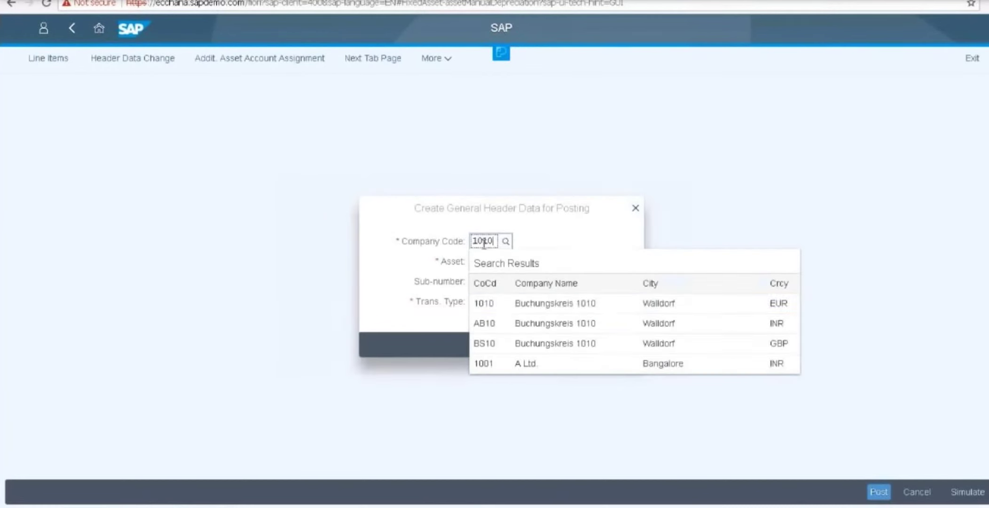
left_click(505, 301)
left_click(485, 262)
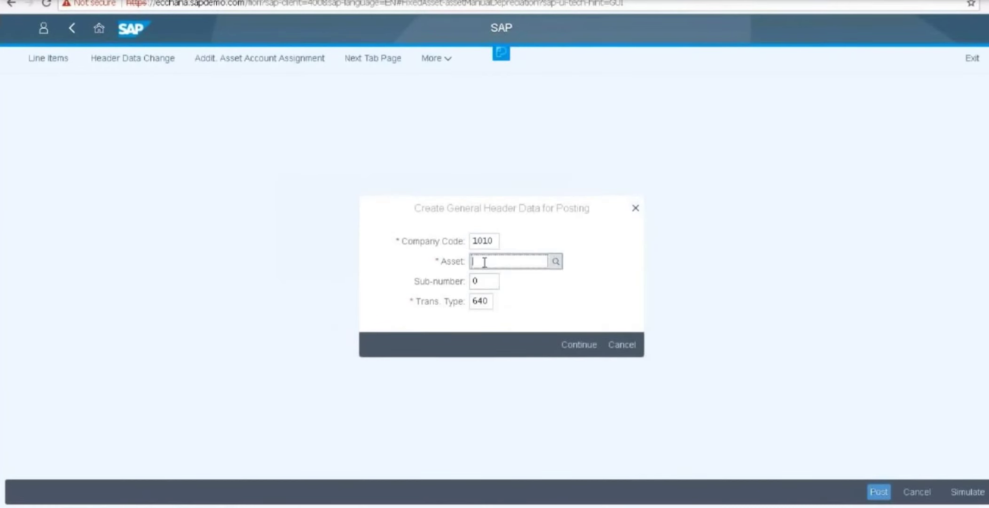
type("800004")
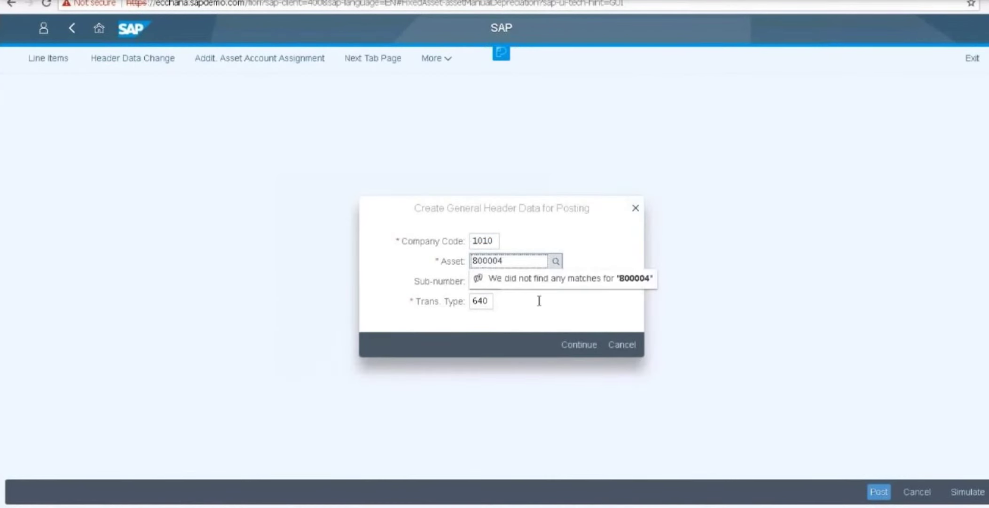
key("Return")
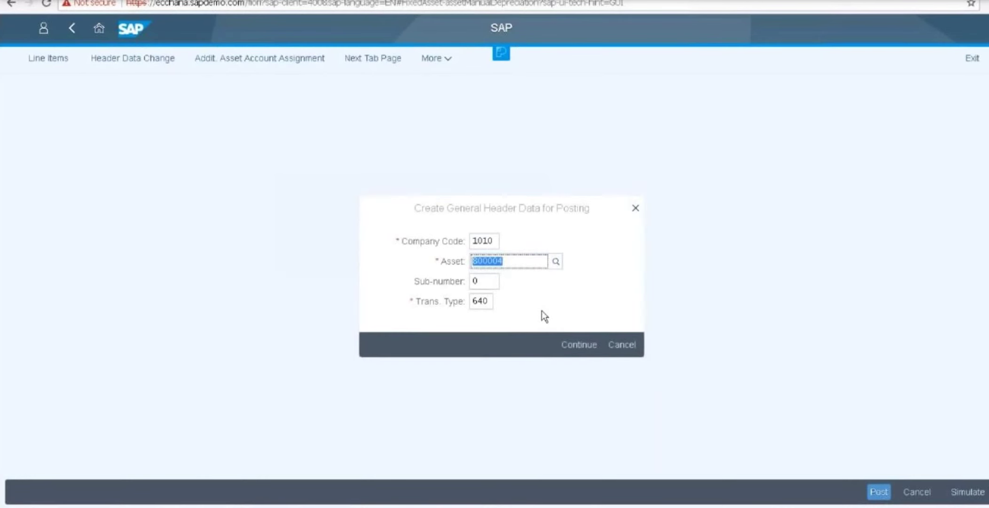
left_click(489, 305)
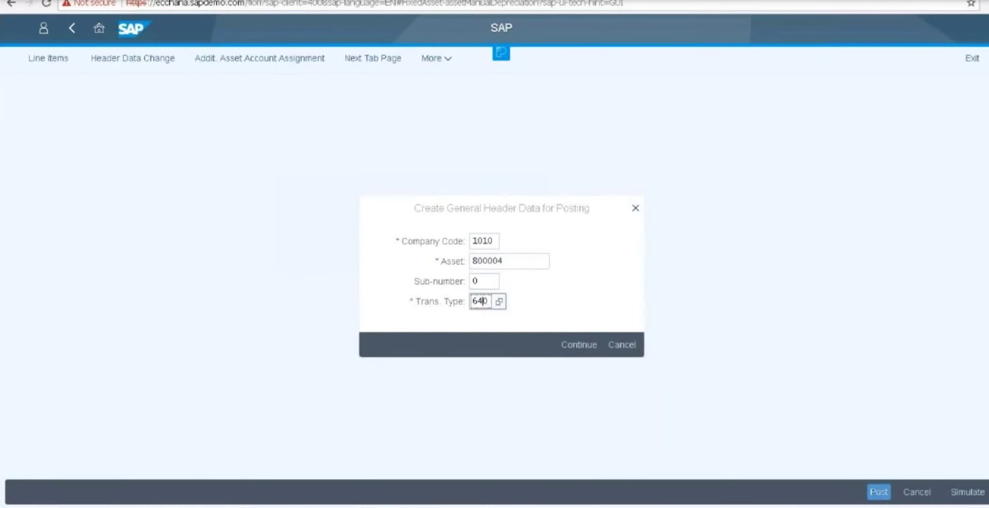
left_click(502, 308)
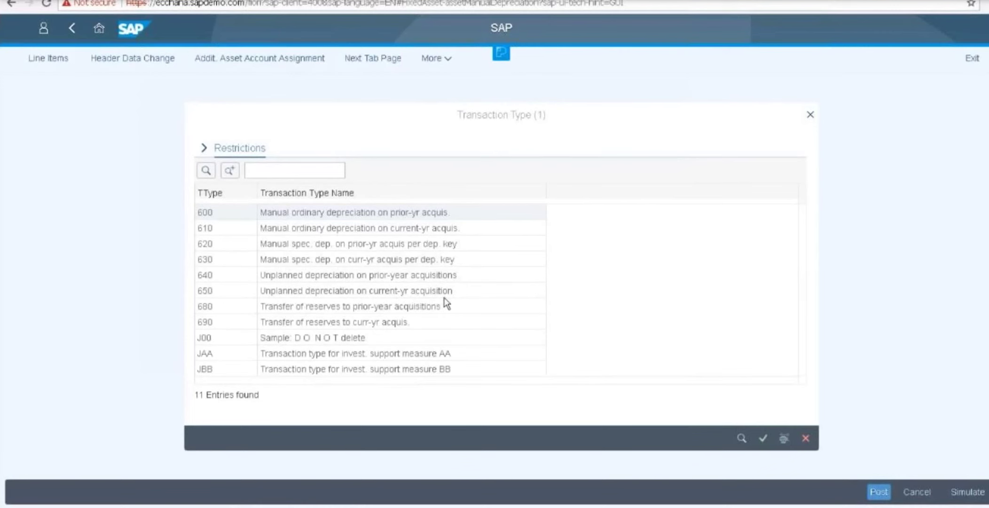
double_click(225, 291)
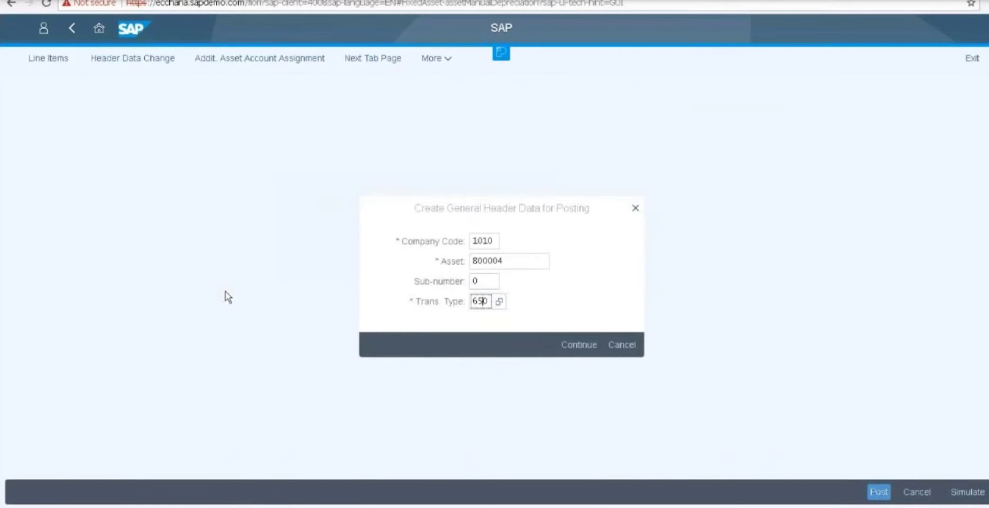
left_click(571, 349)
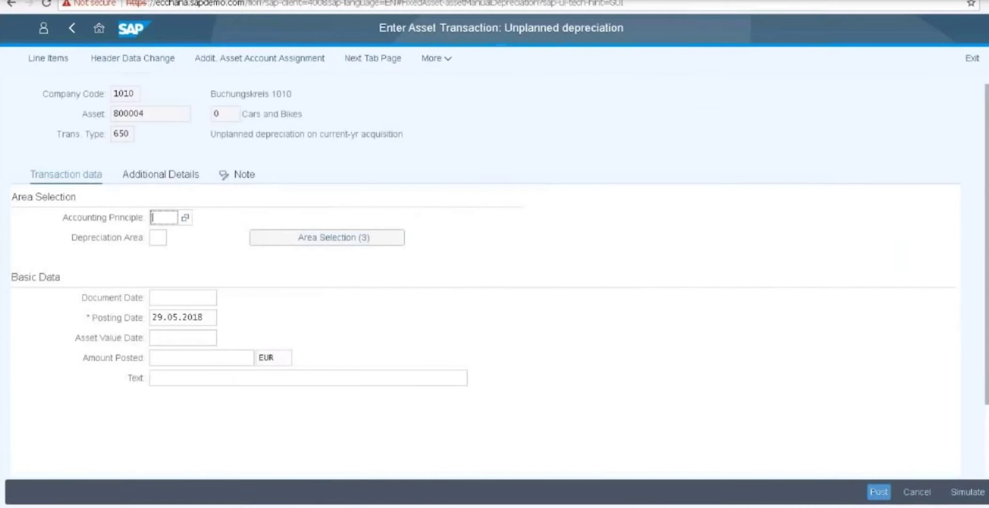
Set Document Date and Asset Value Date to 29.05.2018, then begin entering the posted amount.
left_click(186, 294)
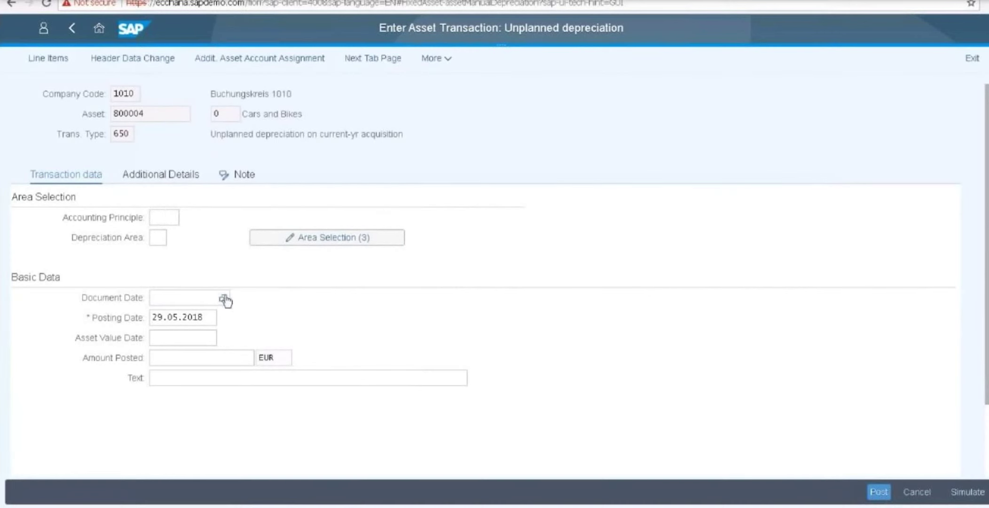
left_click(223, 297)
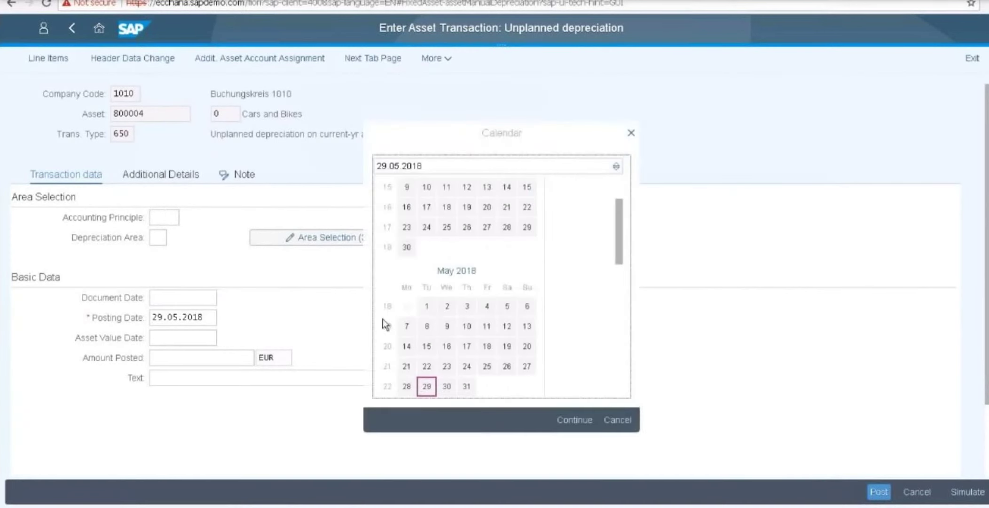
left_click(426, 384)
left_click(190, 338)
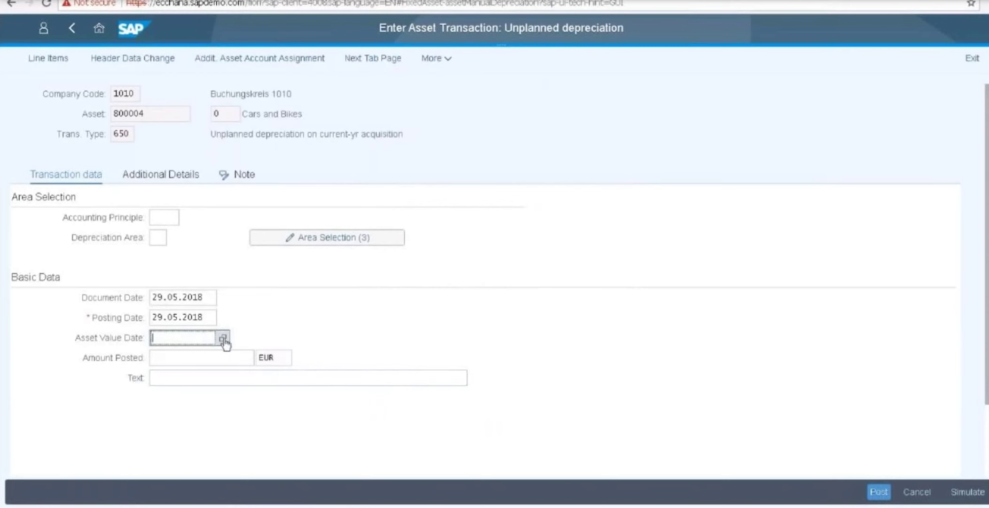
left_click(223, 338)
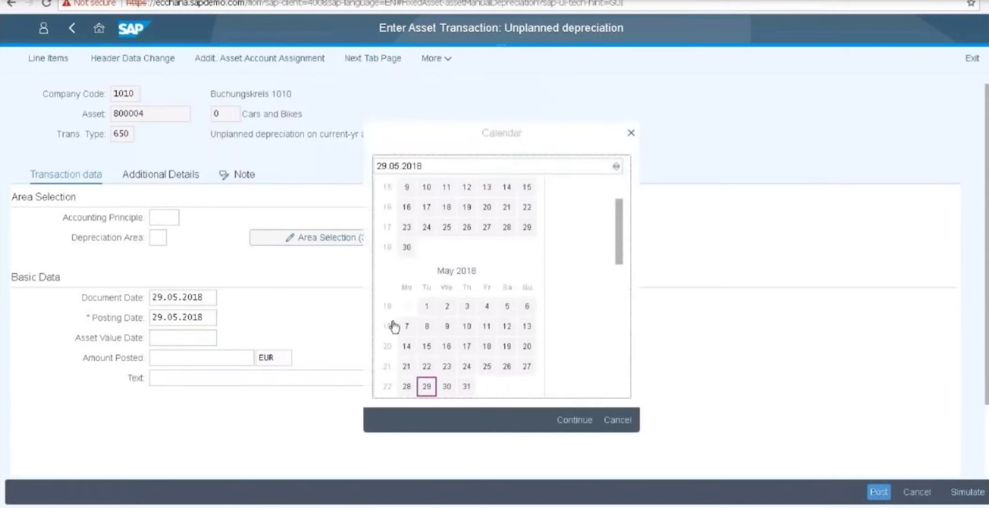
left_click(426, 386)
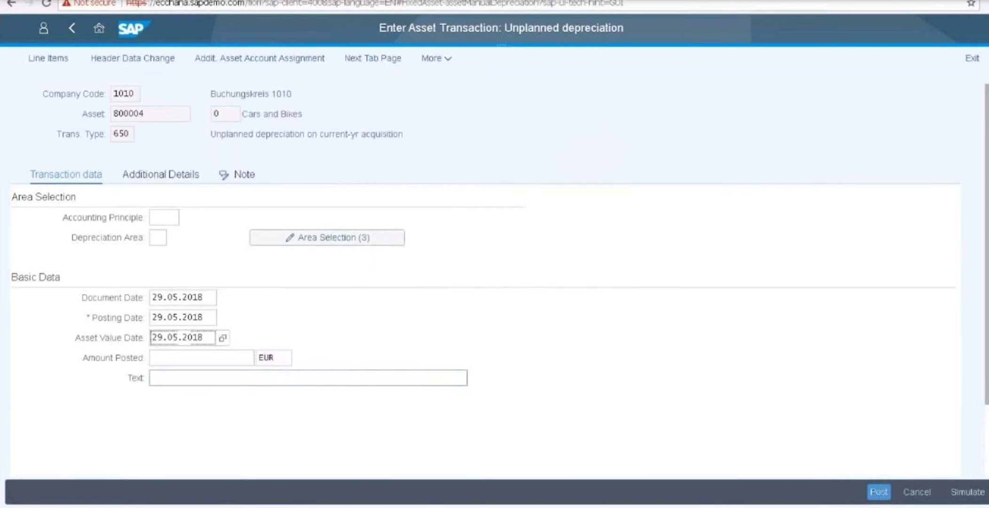
left_click(194, 356)
type("1-")
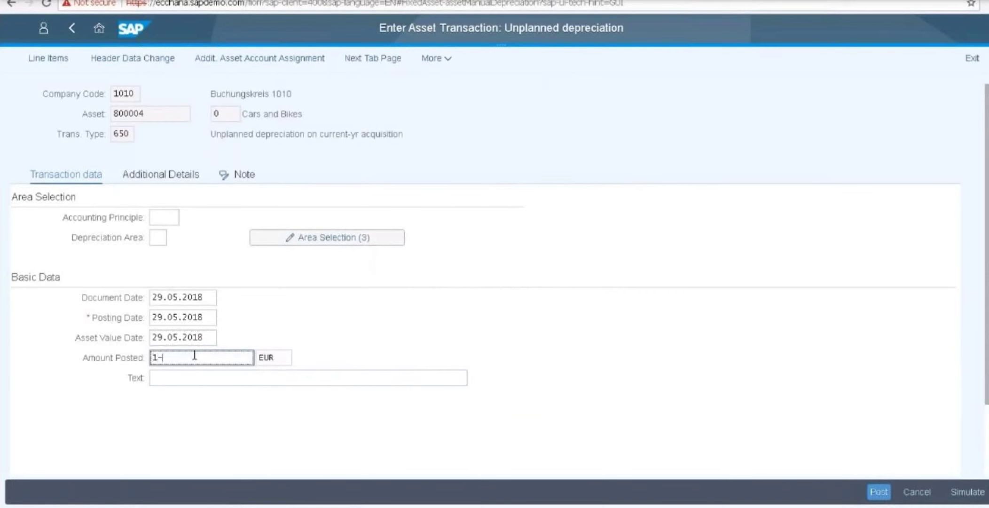